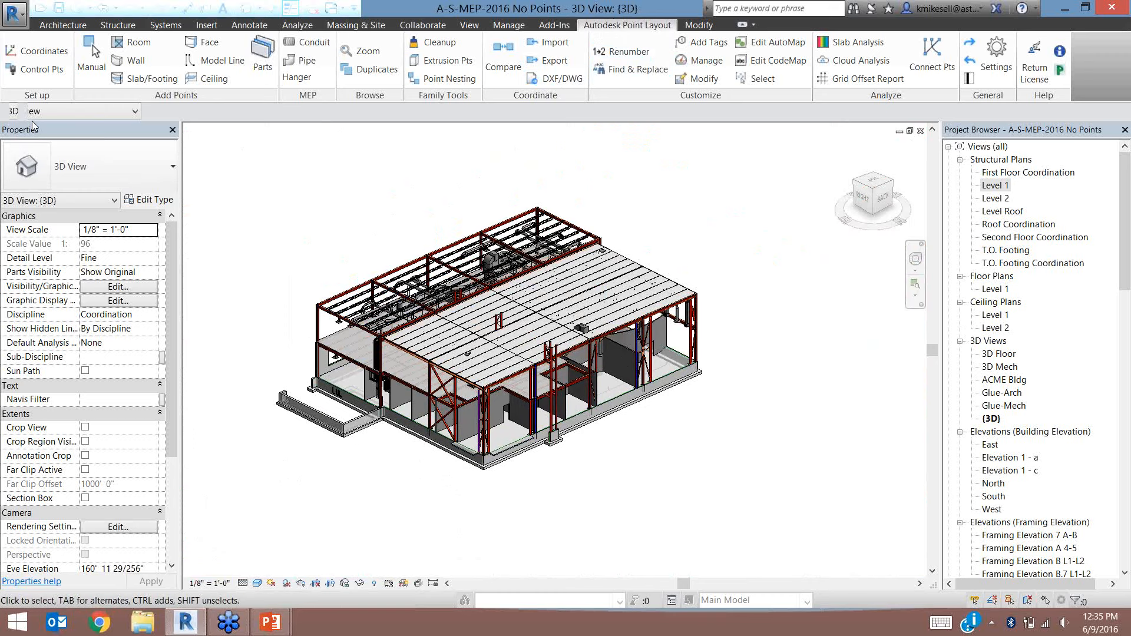
# In the Level 1 structural plan, start placing control points on grid with prefix Grid, number 1000 and description Grid Intersection Points
pyautogui.keyDown('shift'); pyautogui.moveTo(424, 212); pyautogui.dragTo(414, 227, button='middle'); pyautogui.keyUp('shift')
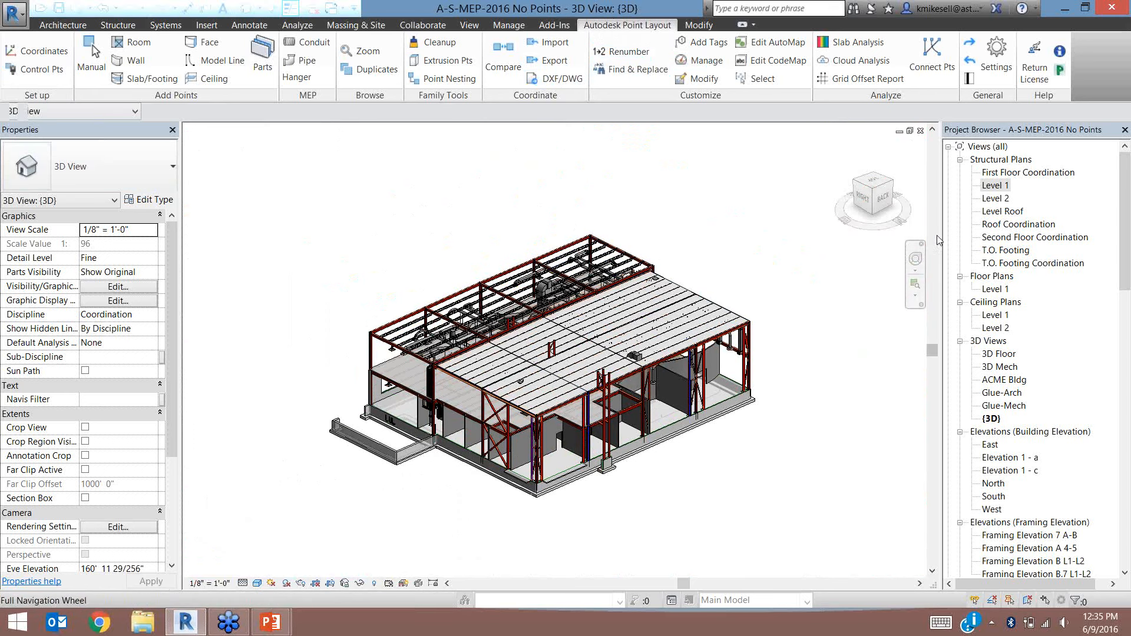
pyautogui.doubleClick(995, 186)
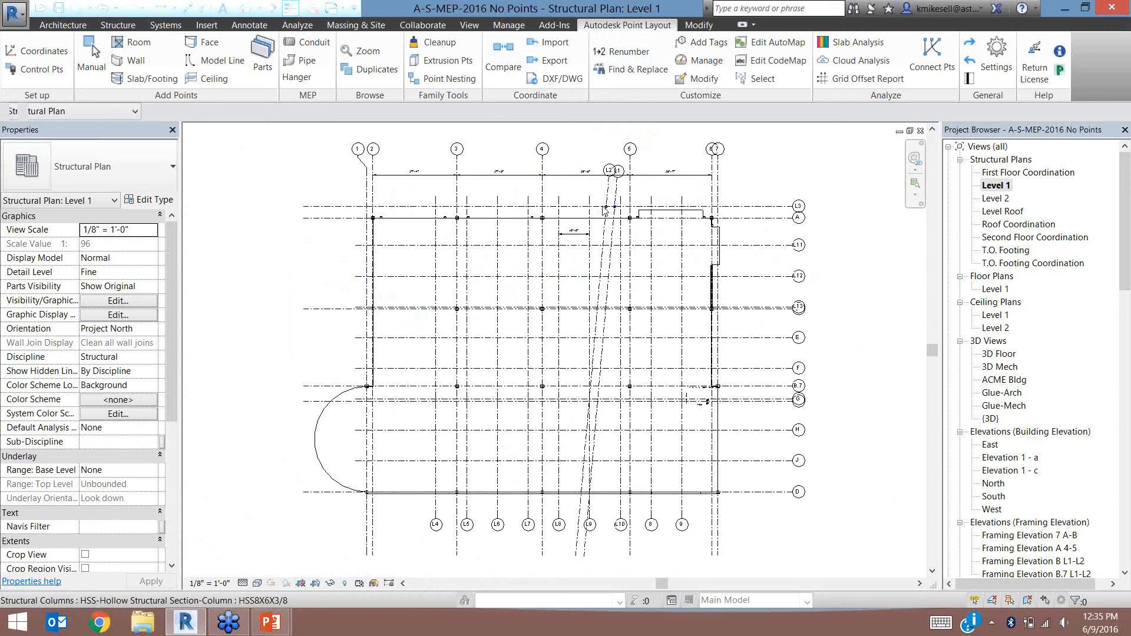
pyautogui.click(42, 72)
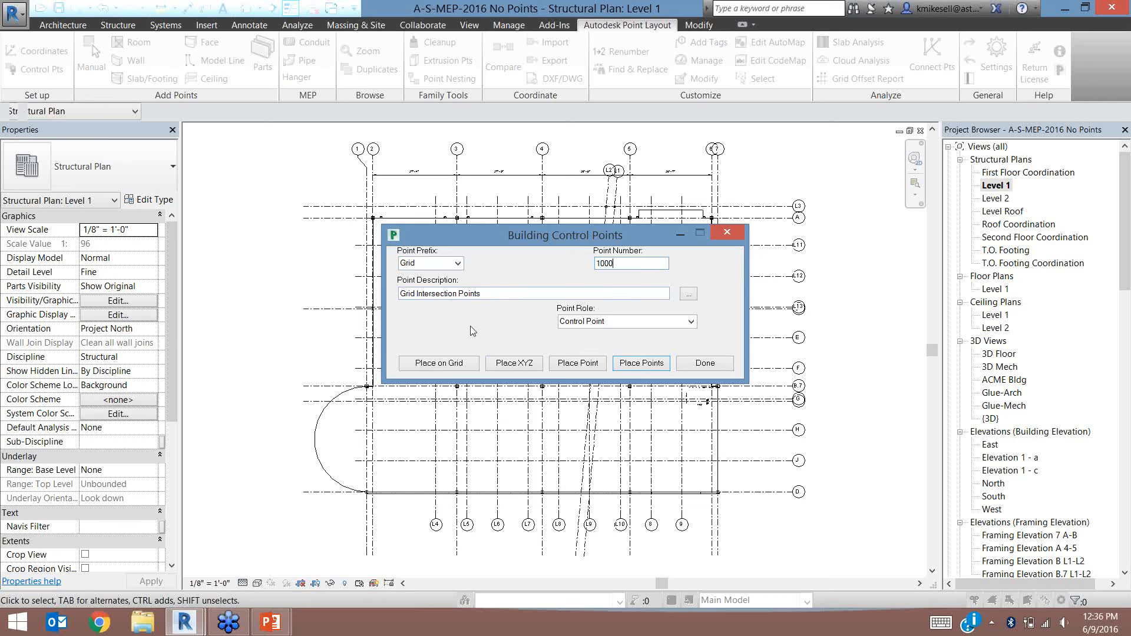
pyautogui.click(454, 363)
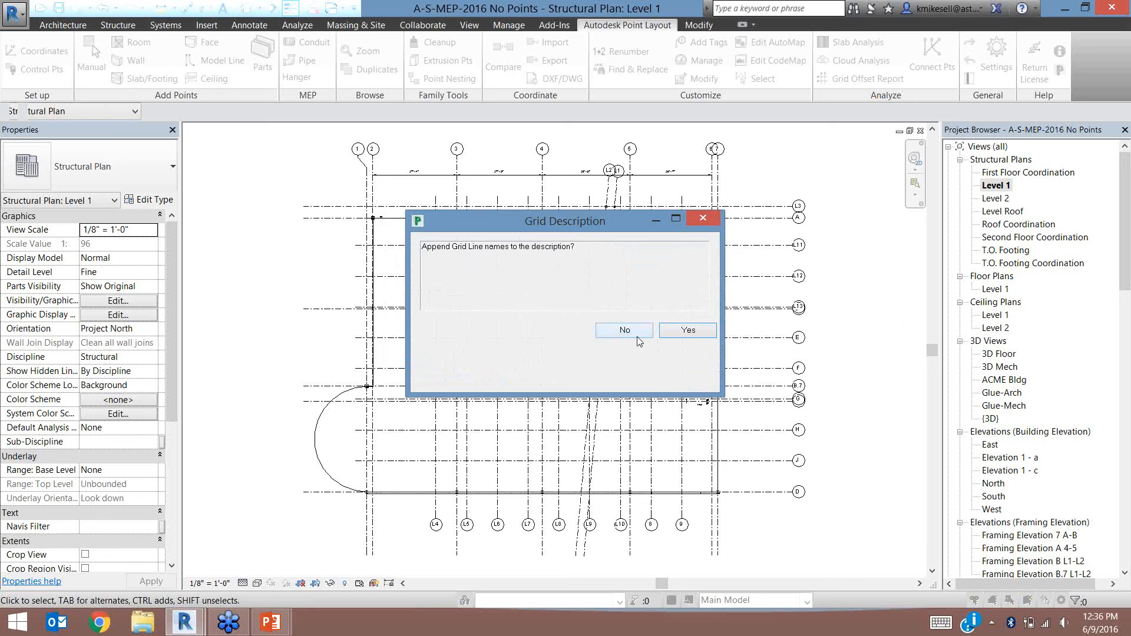
# Append the grid line names to the point descriptions and set the point elevations from a chosen level
pyautogui.click(687, 330)
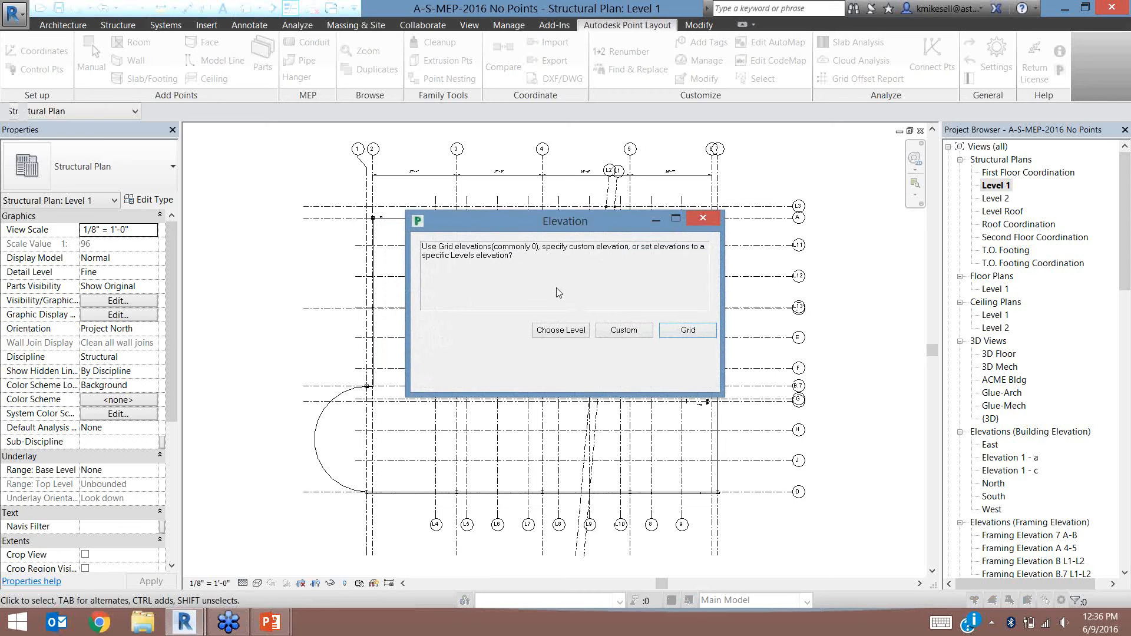
pyautogui.click(574, 334)
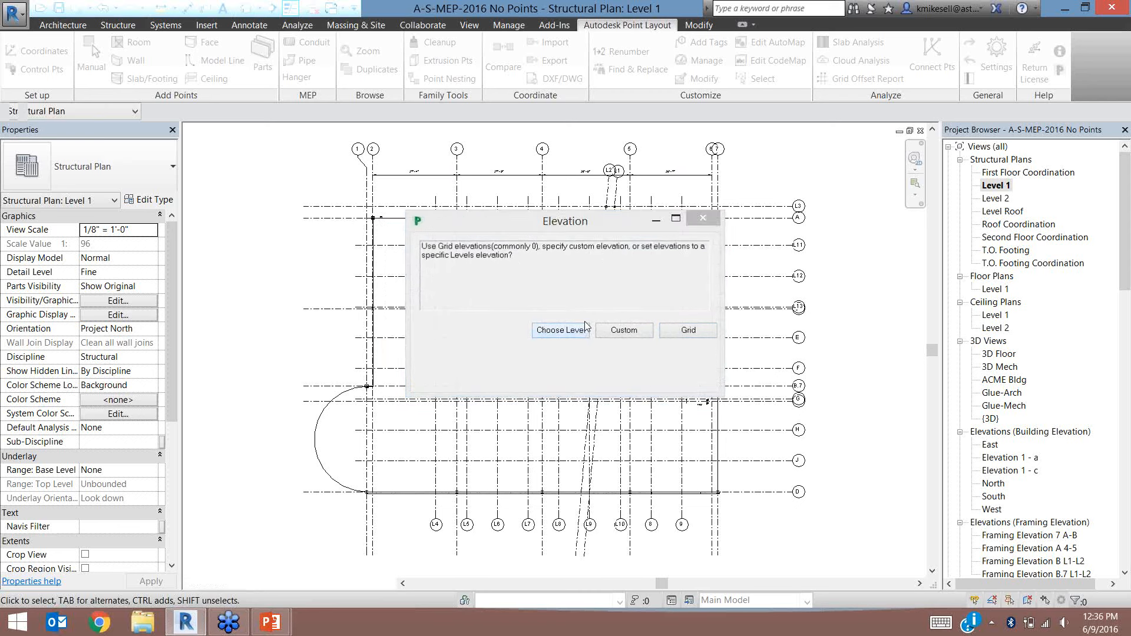
pyautogui.click(513, 233)
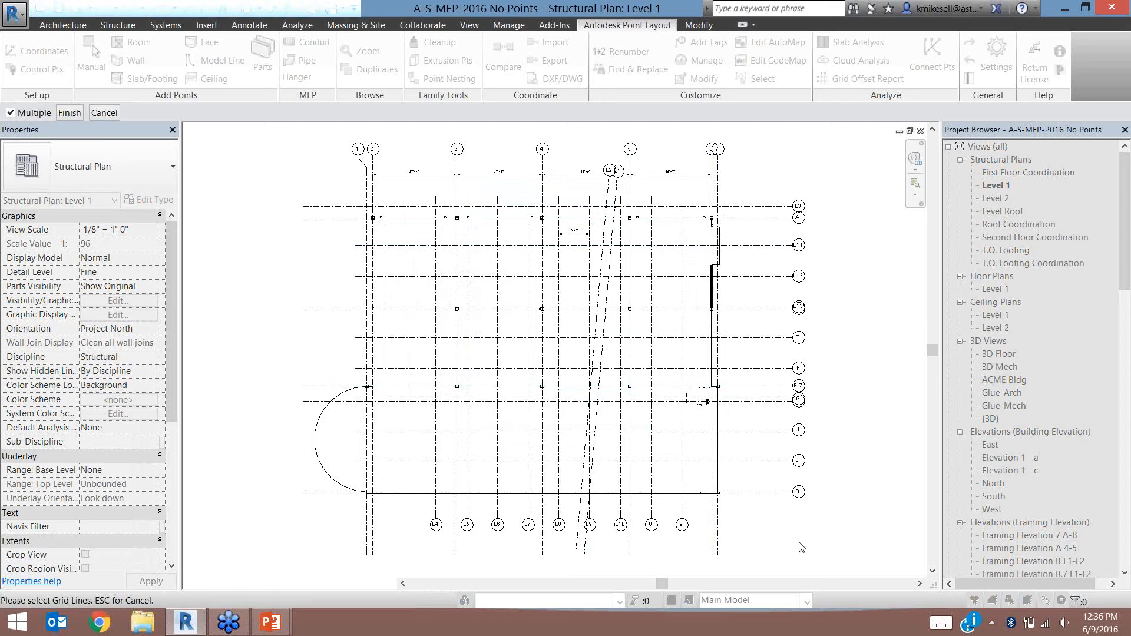
# Place control points at the intersections of all grid lines in the plan and finish the control point setup
pyautogui.moveTo(799, 541); pyautogui.dragTo(281, 158)
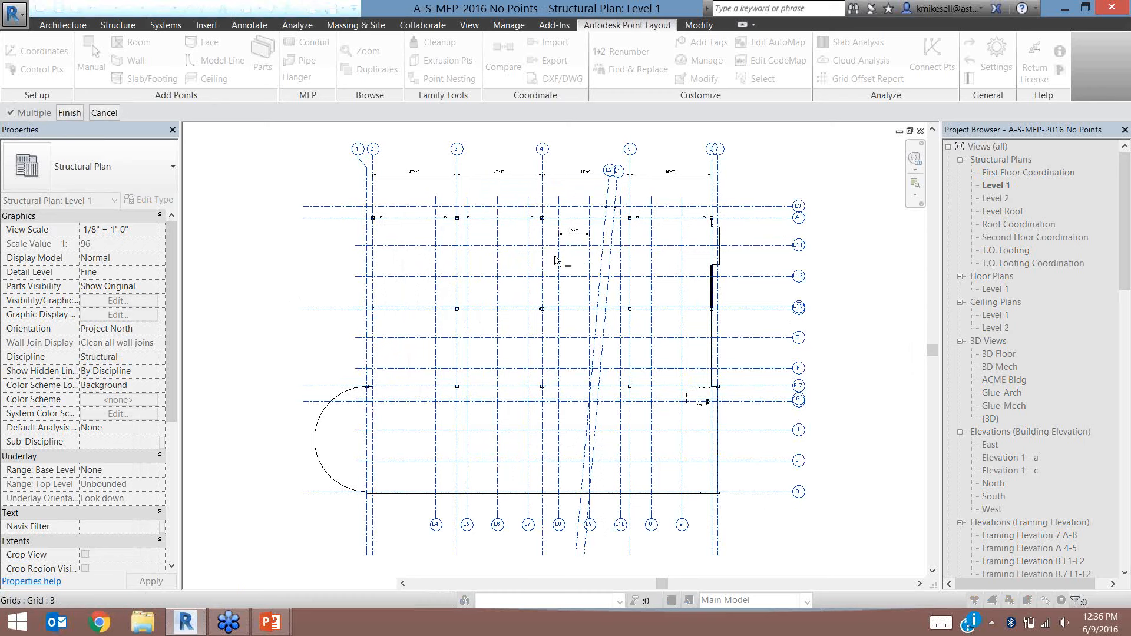
pyautogui.click(69, 113)
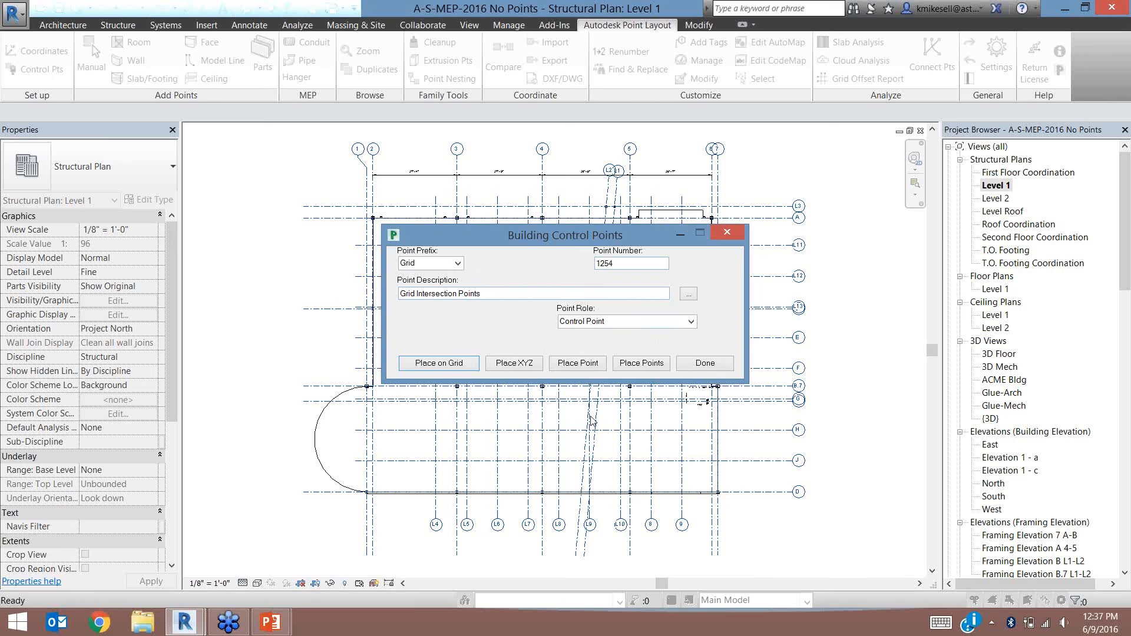
pyautogui.click(705, 363)
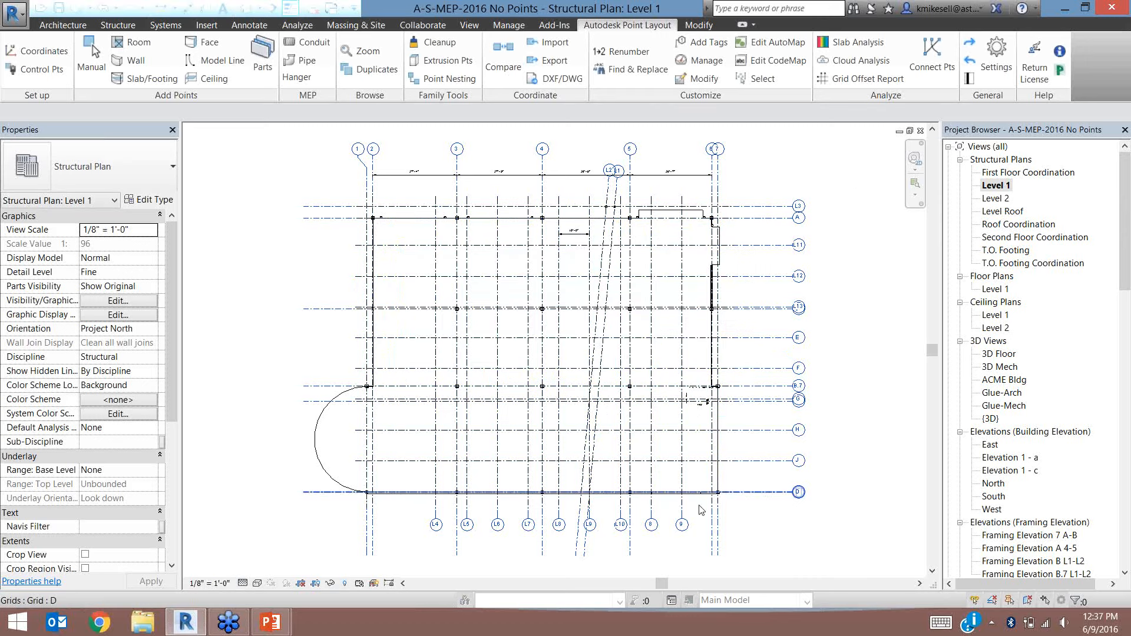
# Inspect a placed point at a grid intersection and review the full list of point numbers in Manage Points
pyautogui.scroll(8, 701, 510)
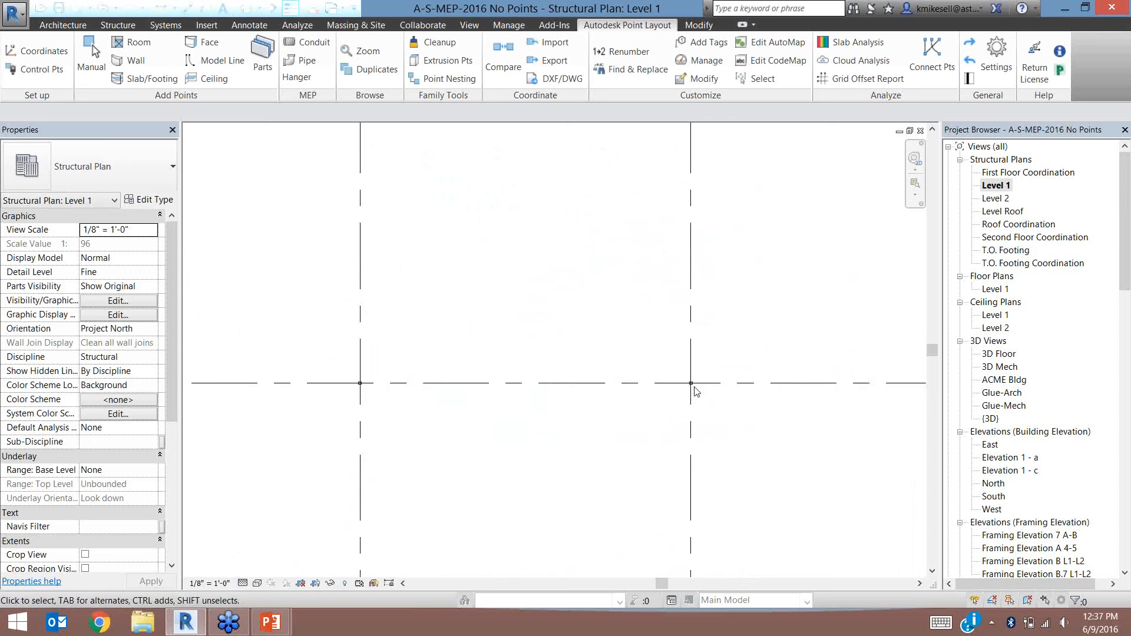
pyautogui.scroll(5, 697, 390)
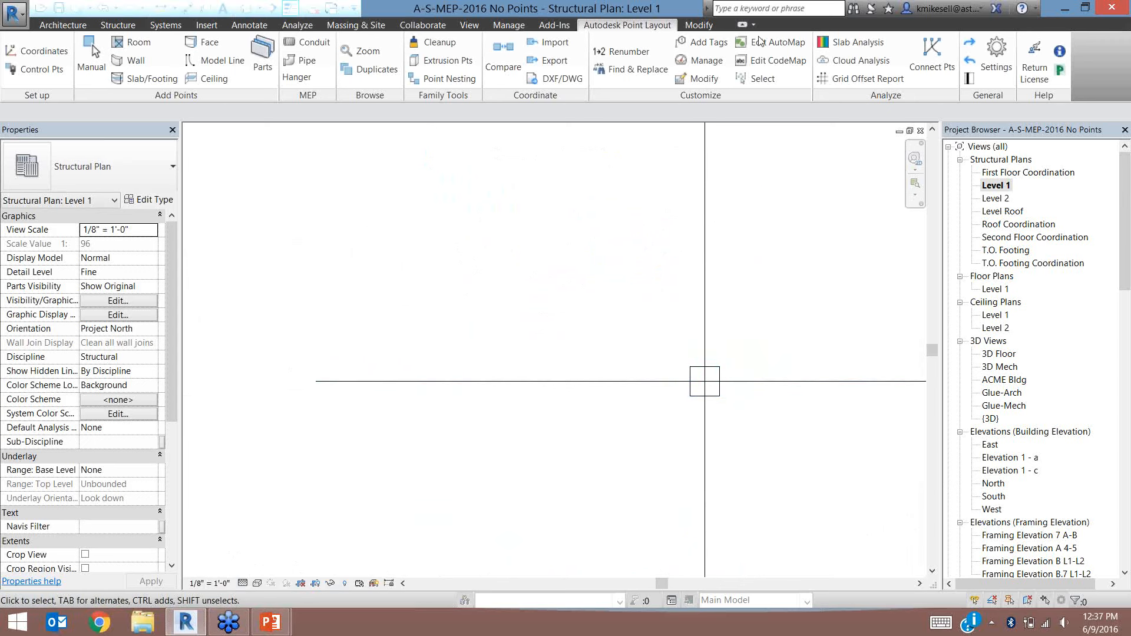
pyautogui.click(707, 62)
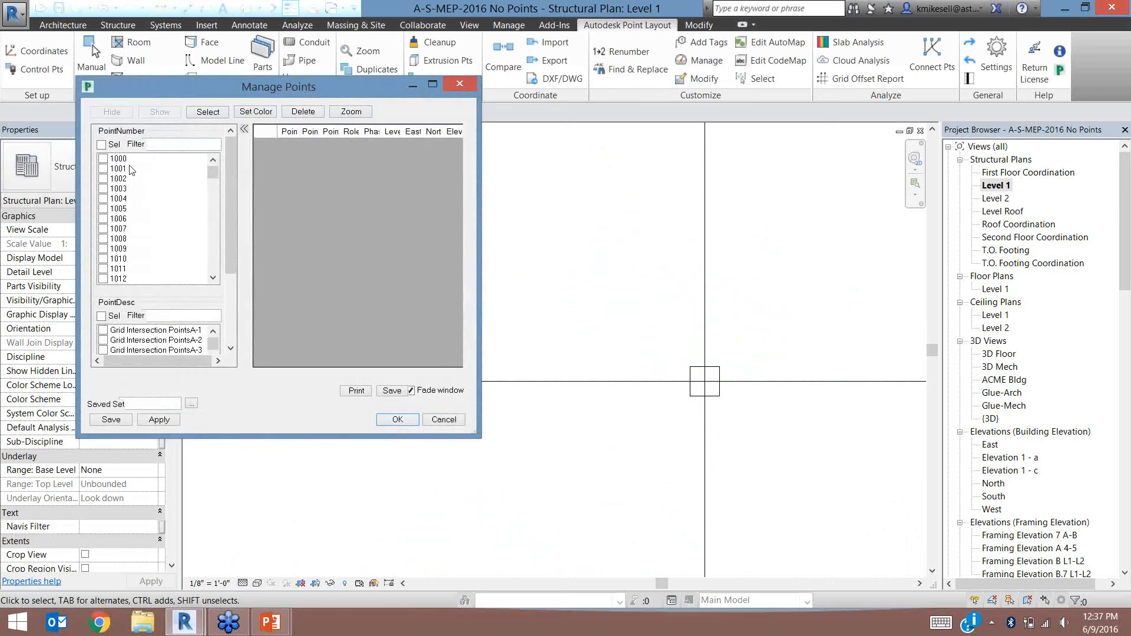
pyautogui.moveTo(212, 177); pyautogui.dragTo(222, 289)
pyautogui.moveTo(140, 287); pyautogui.dragTo(139, 286)
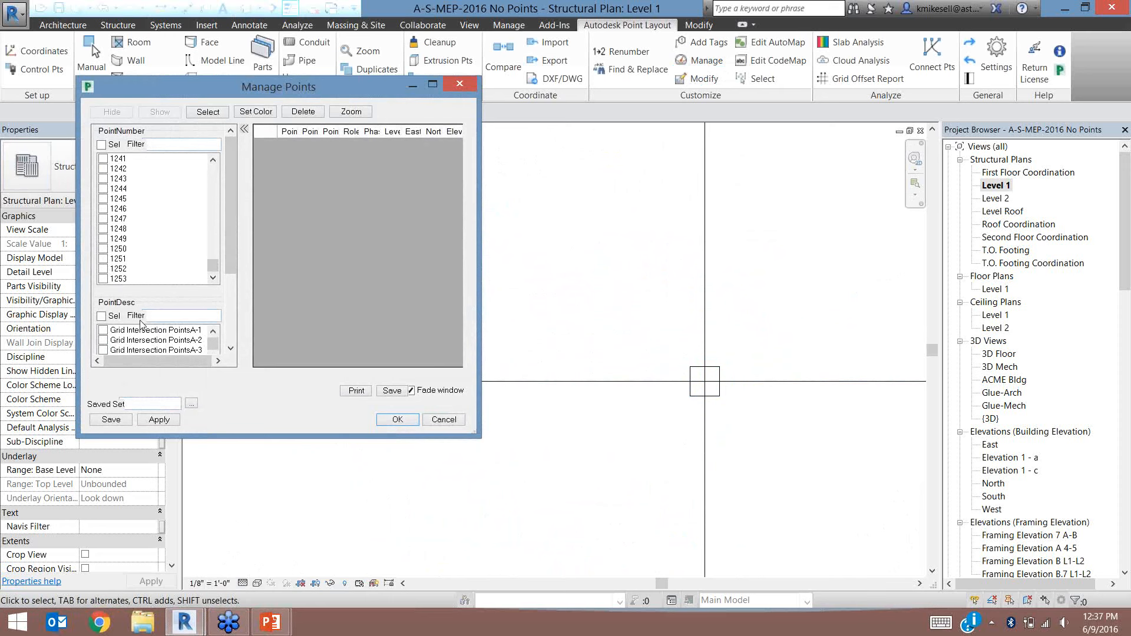
pyautogui.click(398, 419)
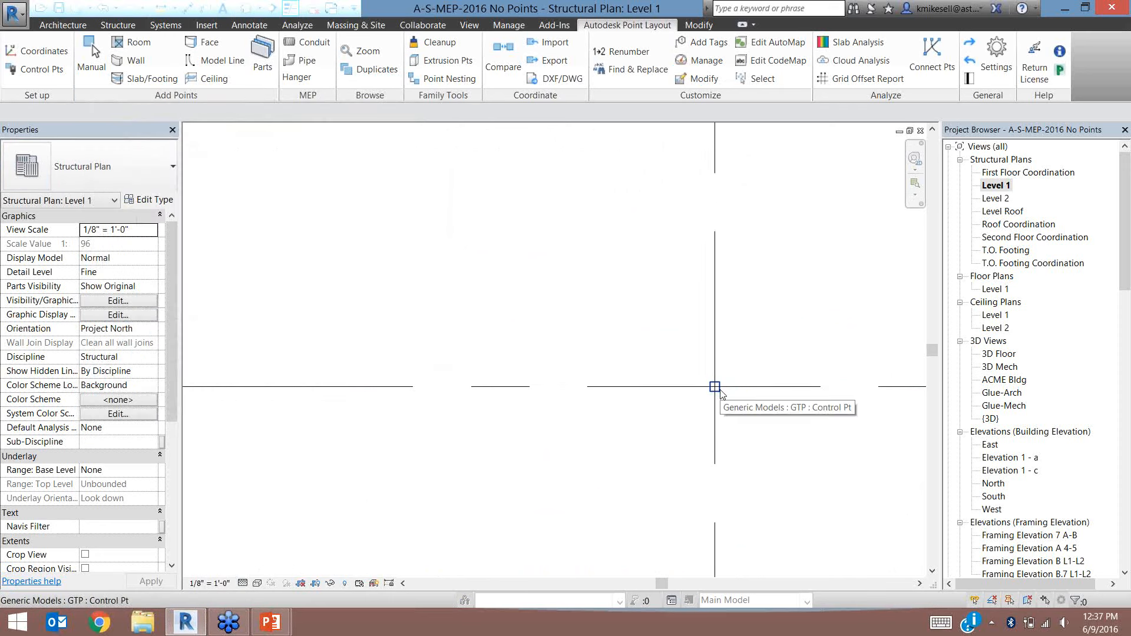
# Change the color of all points in the current Level 1 plan view to red
pyautogui.scroll(-1, 720, 393)
pyautogui.scroll(2, 720, 393)
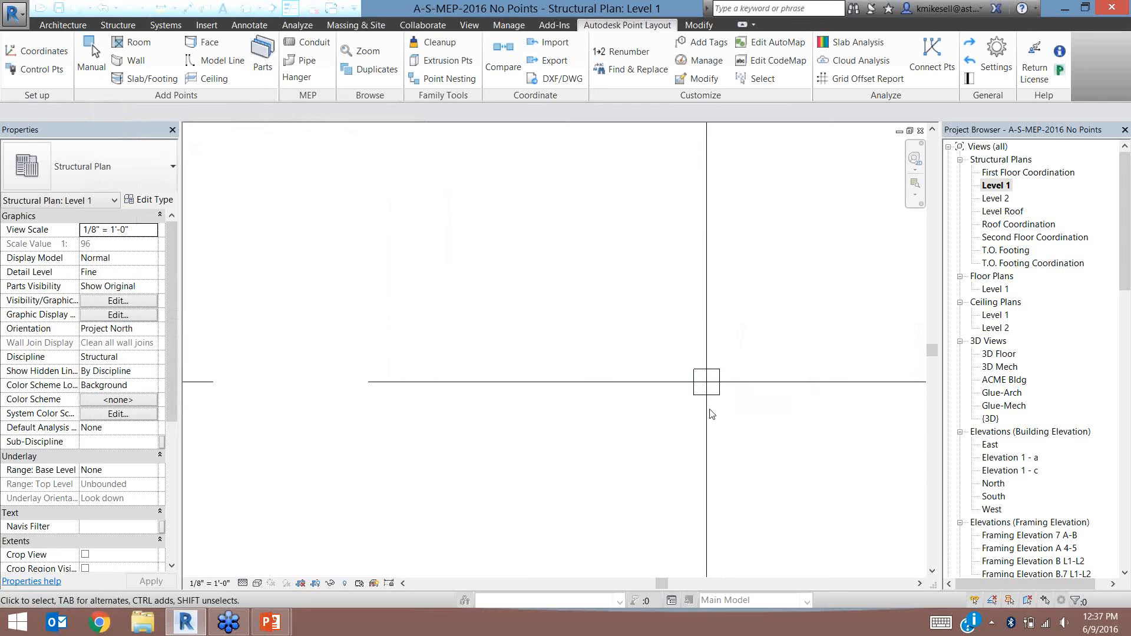
pyautogui.scroll(-3, 858, 440)
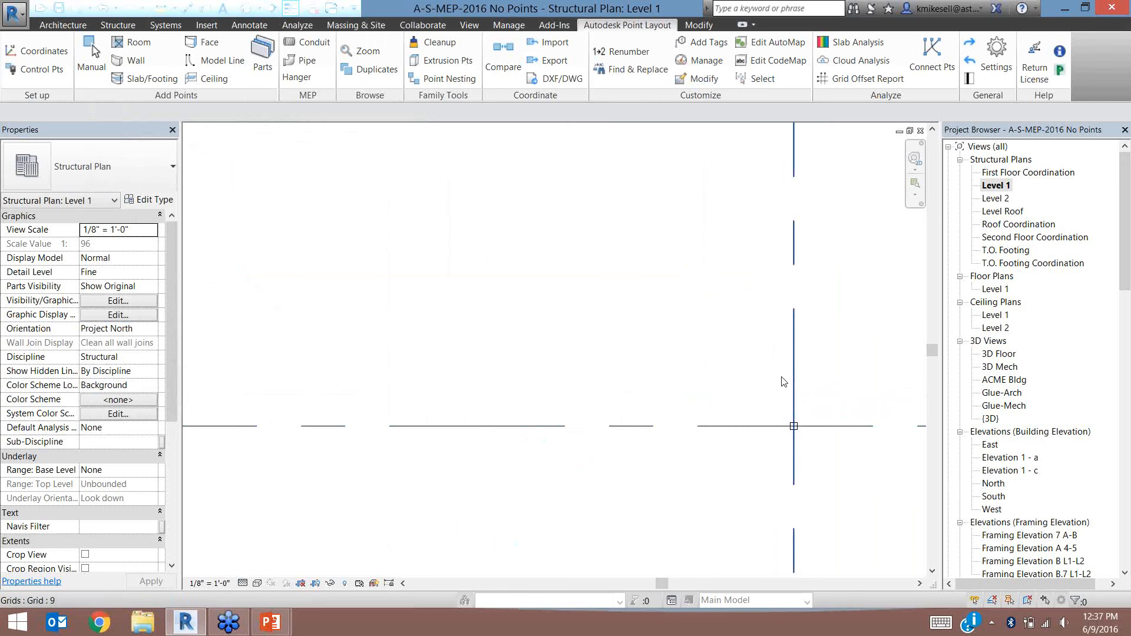
pyautogui.click(701, 78)
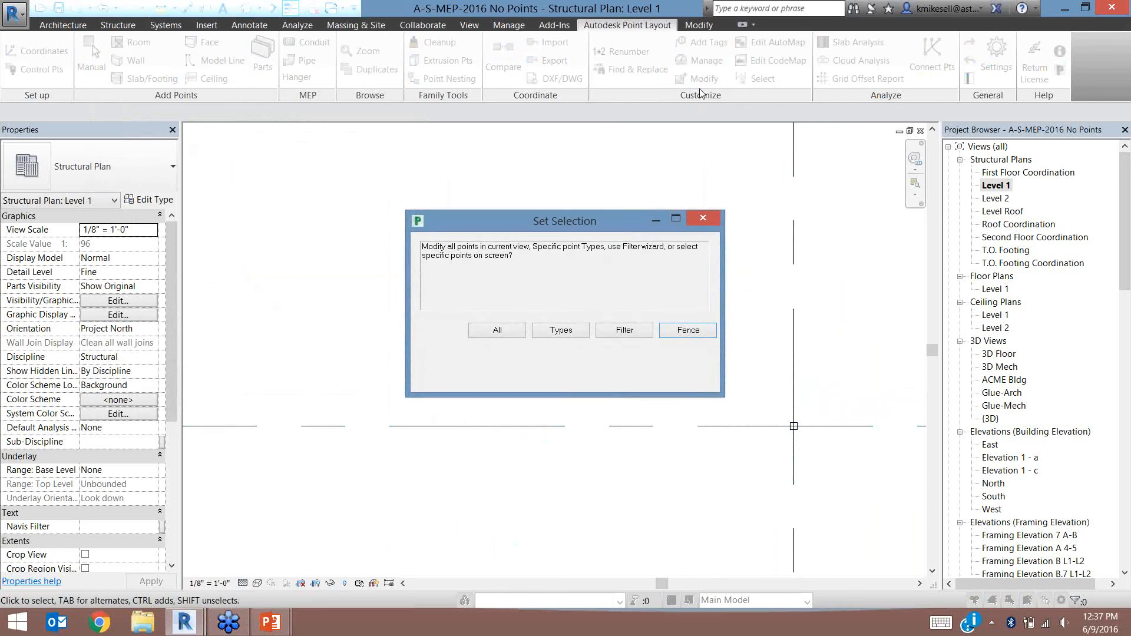
pyautogui.click(486, 331)
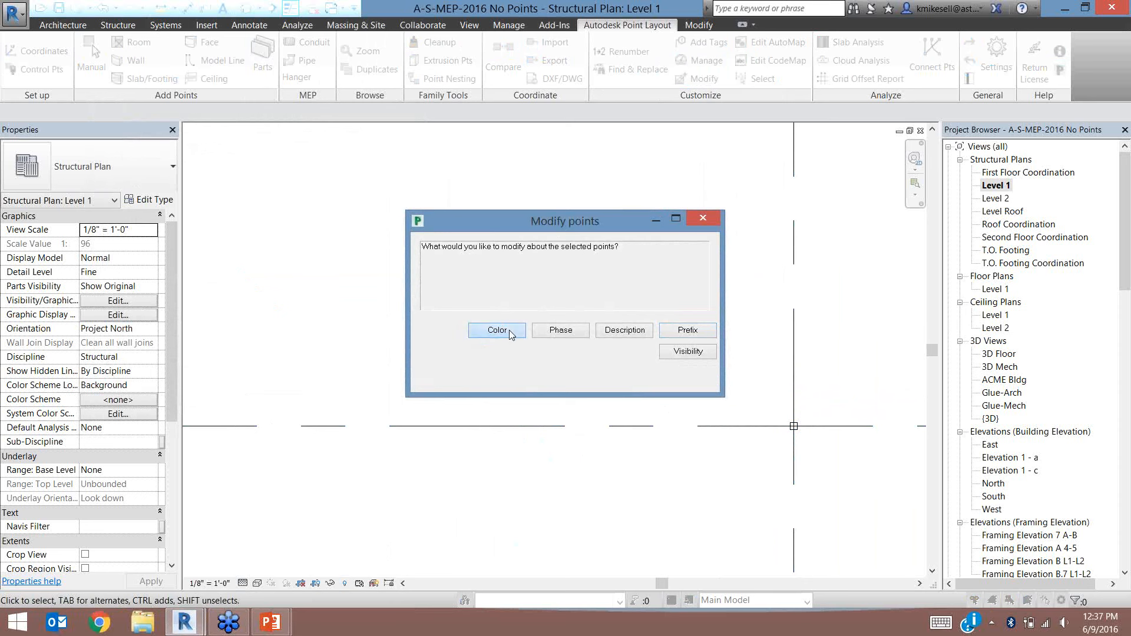
pyautogui.click(510, 333)
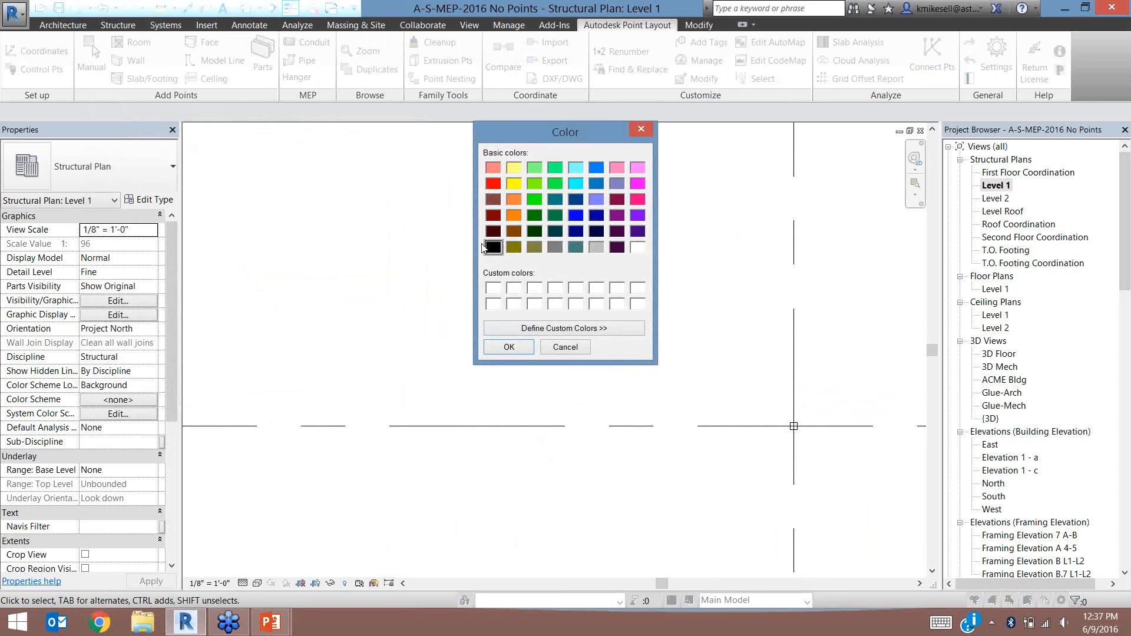
pyautogui.click(496, 186)
pyautogui.click(509, 347)
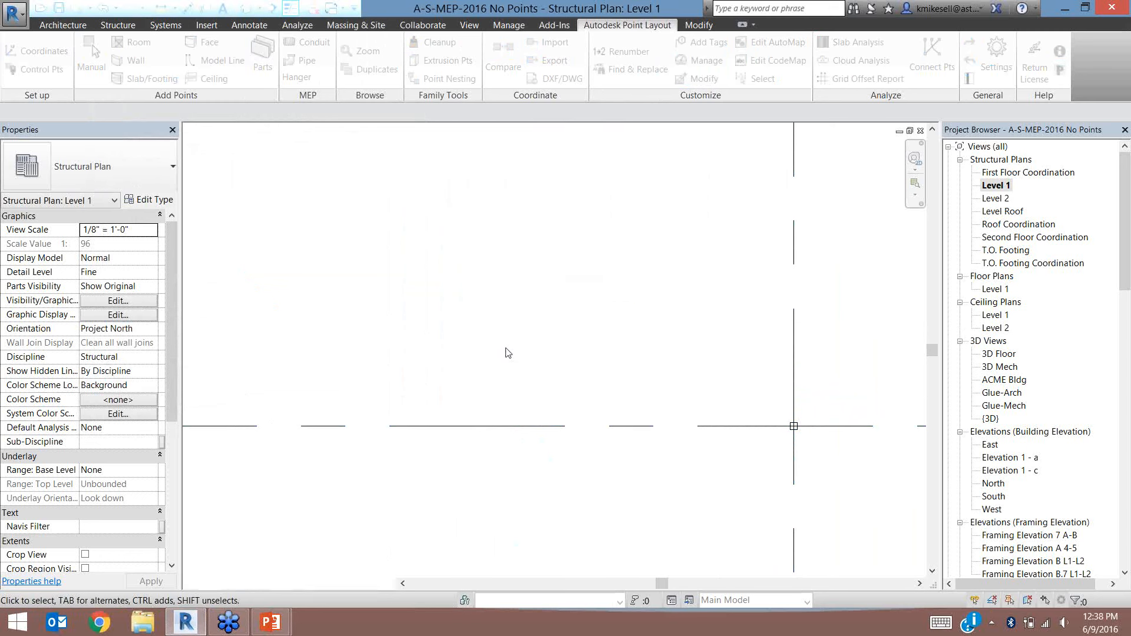
# Examine the recolored control point up close and look over the grid intersections across the Level 1 plan
pyautogui.scroll(4, 224, 389)
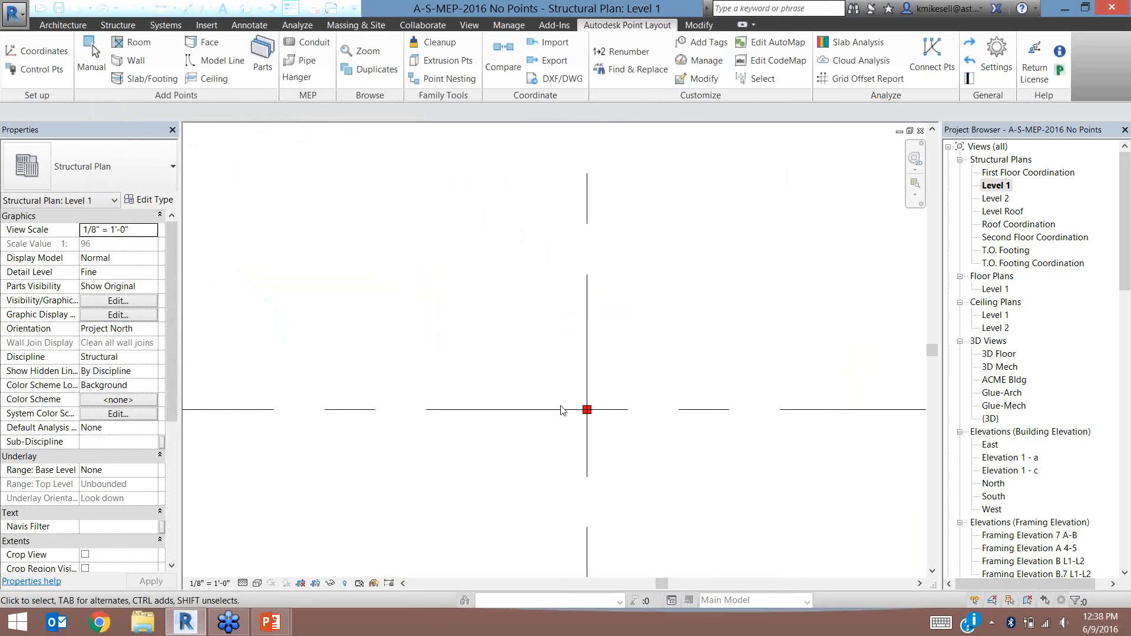
pyautogui.scroll(2, 586, 412)
pyautogui.scroll(-5, 585, 418)
pyautogui.scroll(-5, 585, 421)
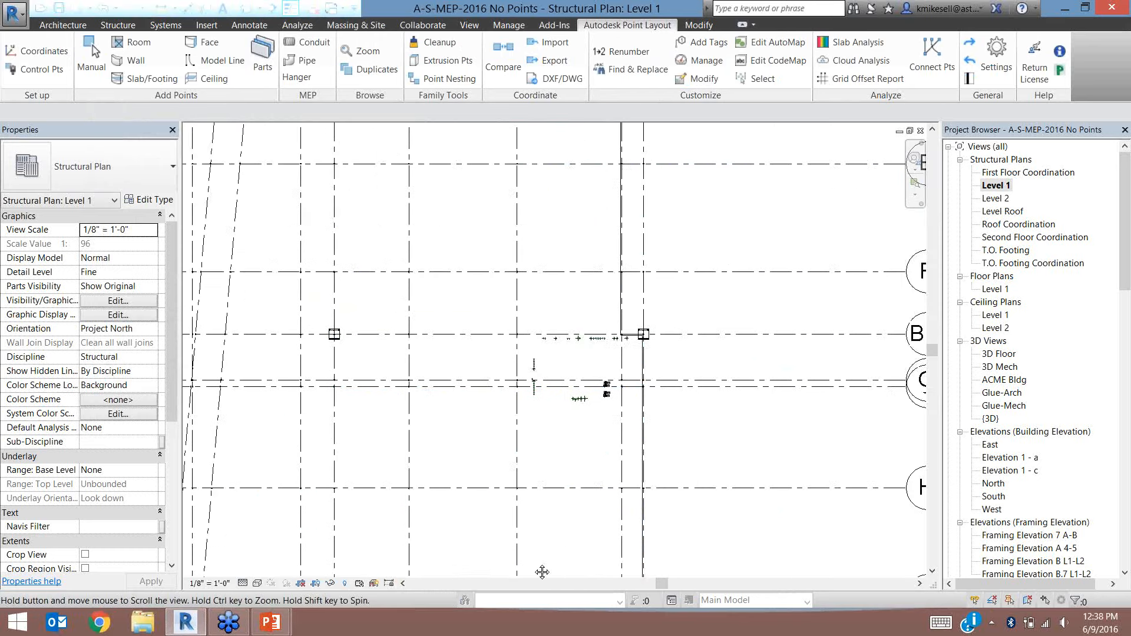
pyautogui.moveTo(476, 398); pyautogui.dragTo(825, 479, button='middle')
pyautogui.scroll(-4, 716, 477)
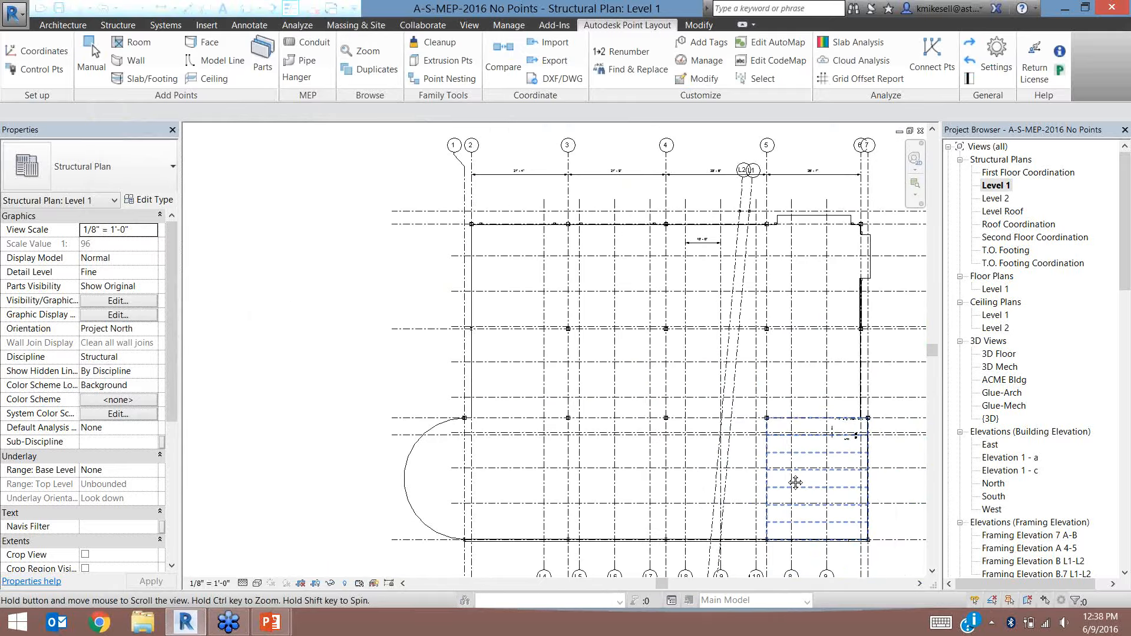
pyautogui.moveTo(699, 469); pyautogui.dragTo(591, 446)
# Switch to the 3D view and inspect the control points along the slab edge and foundation, including one point's properties
pyautogui.hotkey('ctrl', 'Tab')
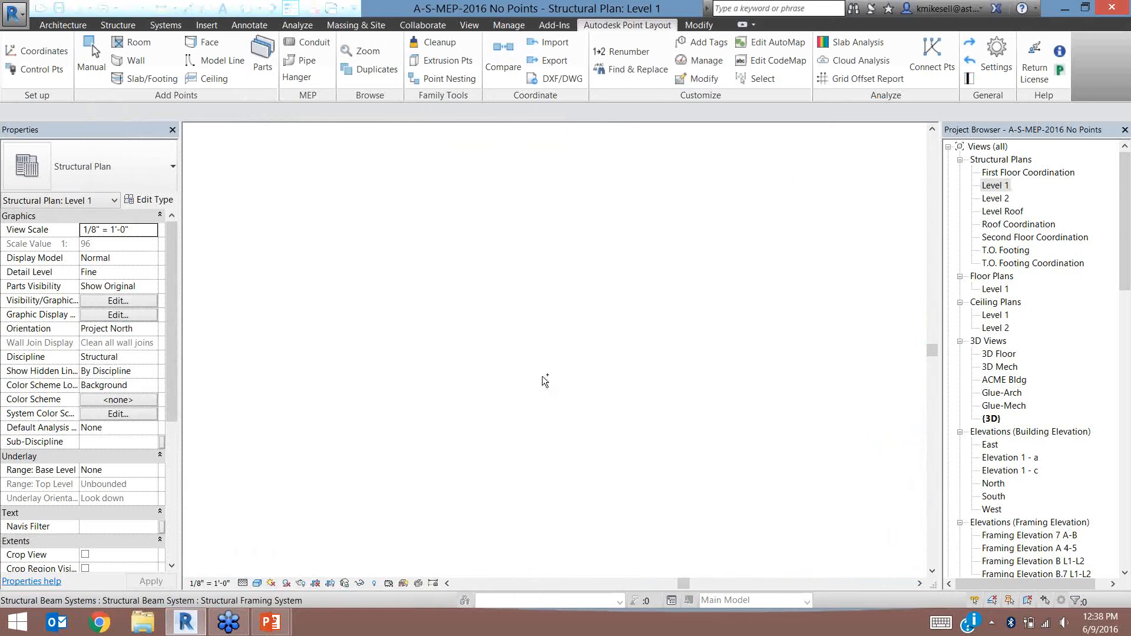
pyautogui.scroll(5, 518, 483)
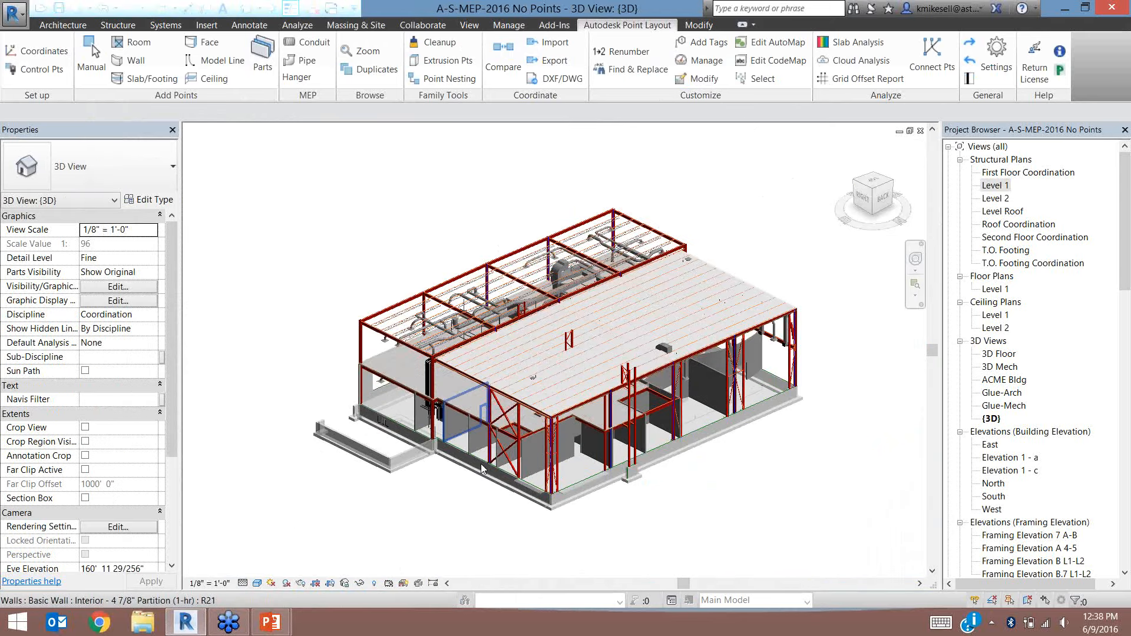
pyautogui.scroll(8, 609, 551)
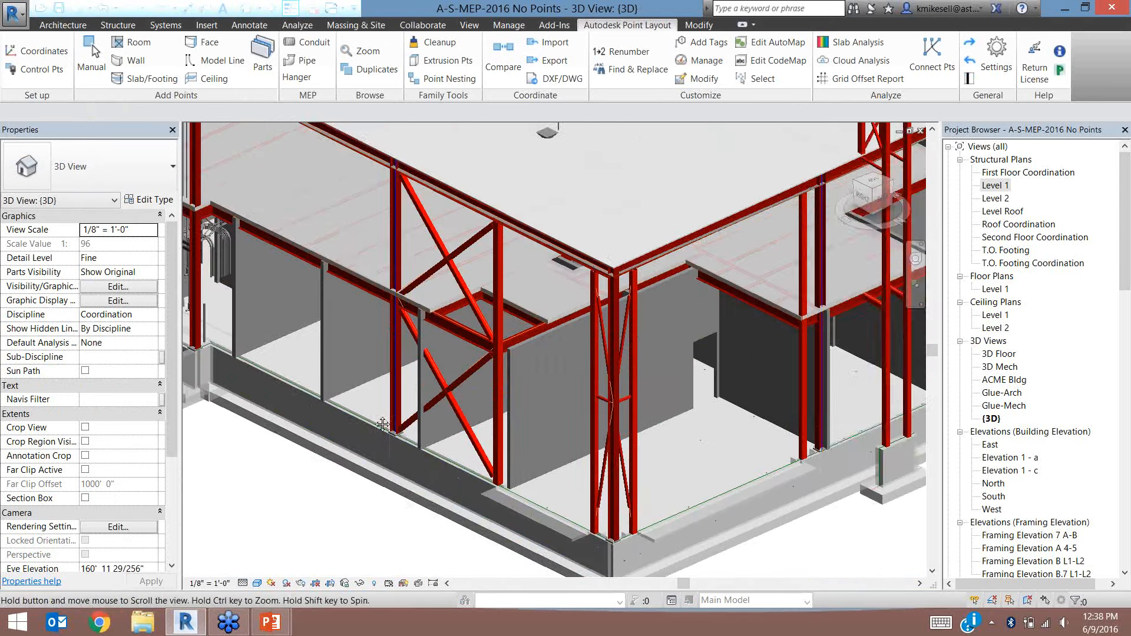
pyautogui.scroll(8, 357, 389)
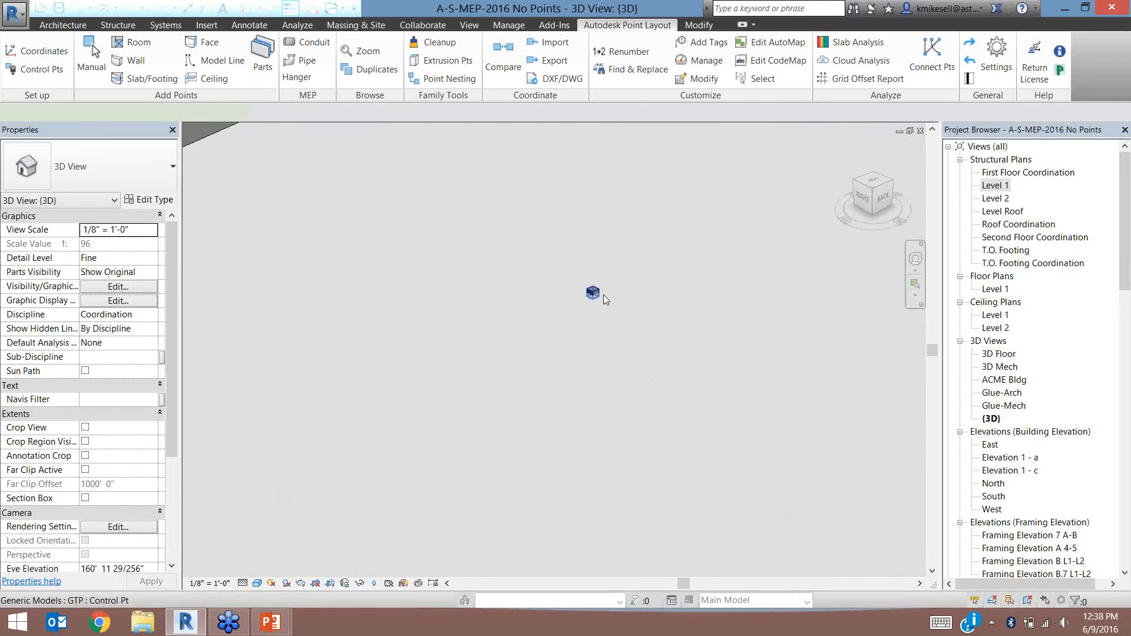
pyautogui.click(593, 293)
pyautogui.click(715, 271)
pyautogui.scroll(-6, 714, 272)
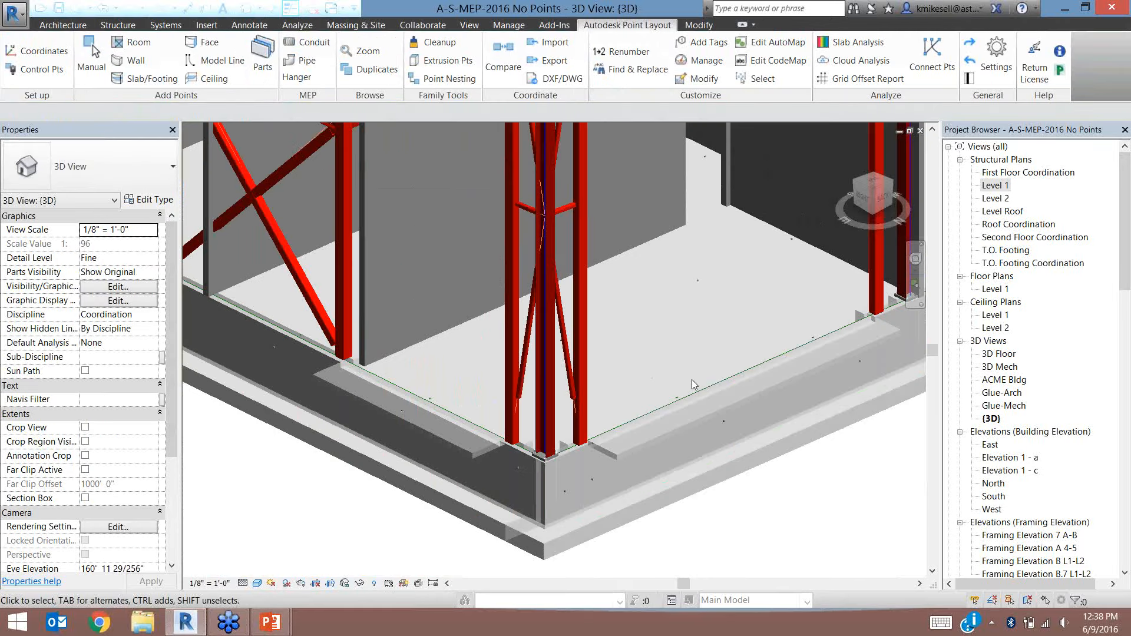
pyautogui.moveTo(692, 379); pyautogui.dragTo(567, 361, button='middle')
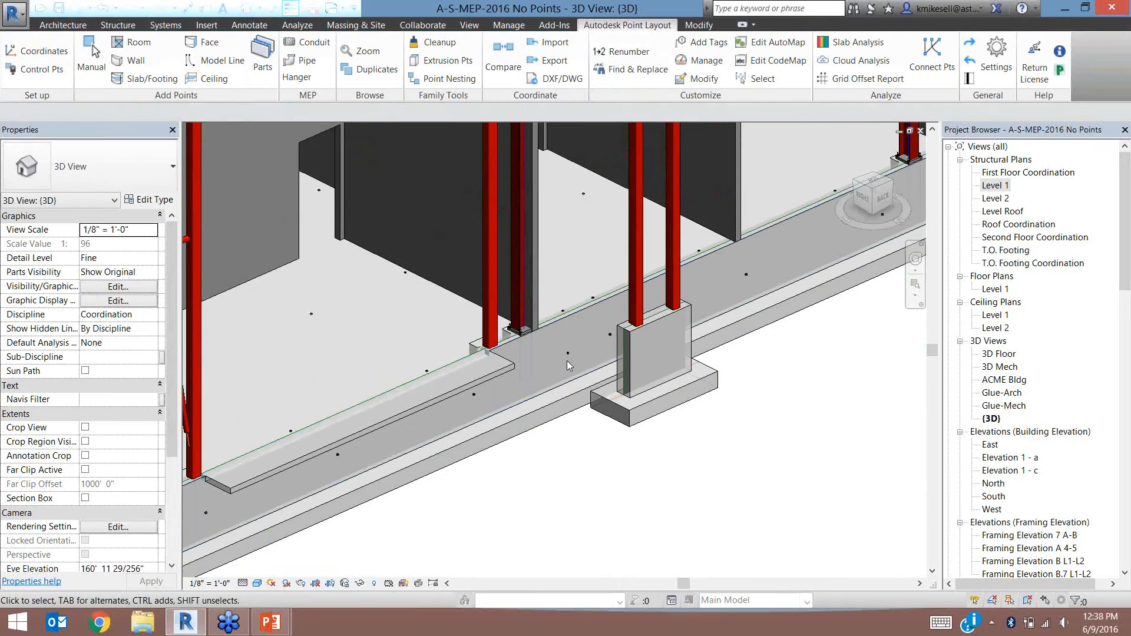
pyautogui.scroll(4, 567, 361)
pyautogui.click(568, 348)
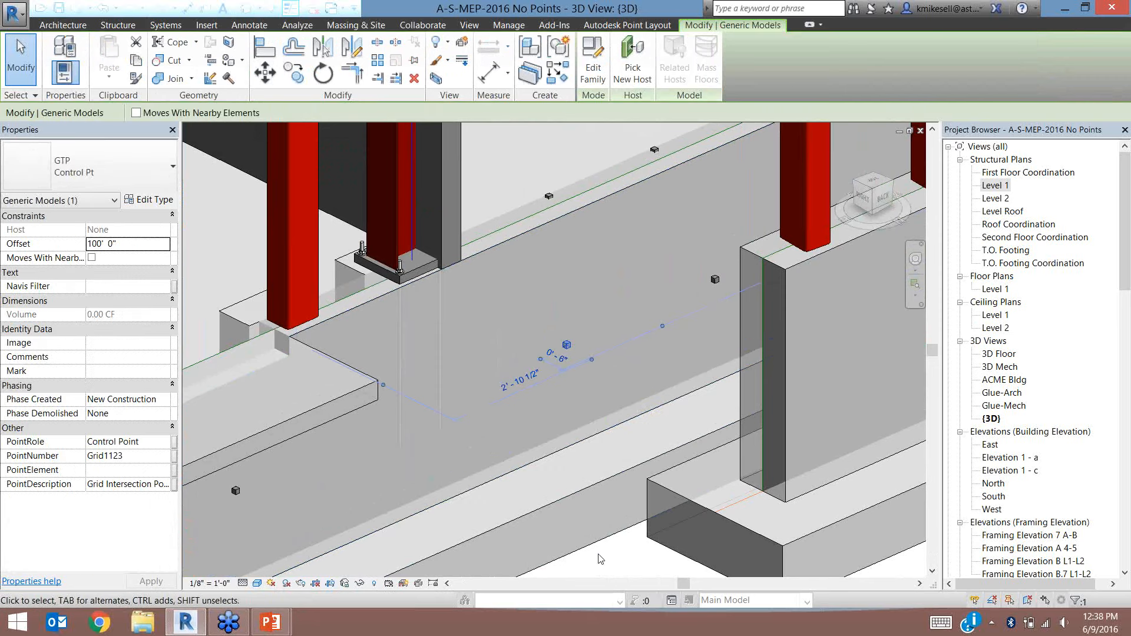
pyautogui.press('Escape')
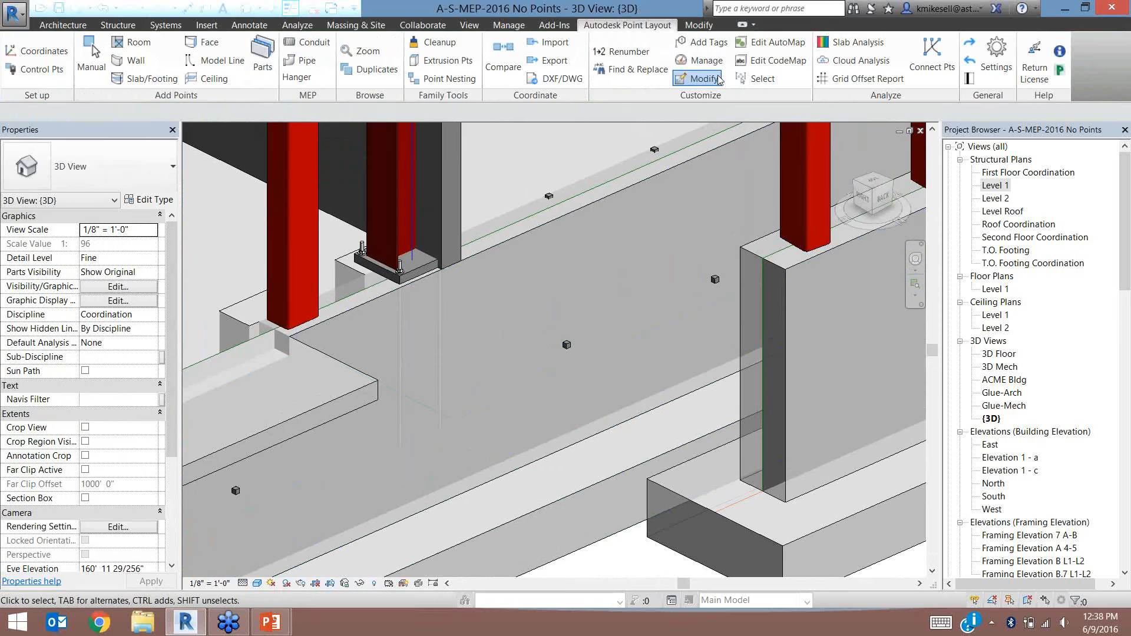
# Change the color of all points in the 3D view to red
pyautogui.click(718, 80)
pyautogui.click(498, 331)
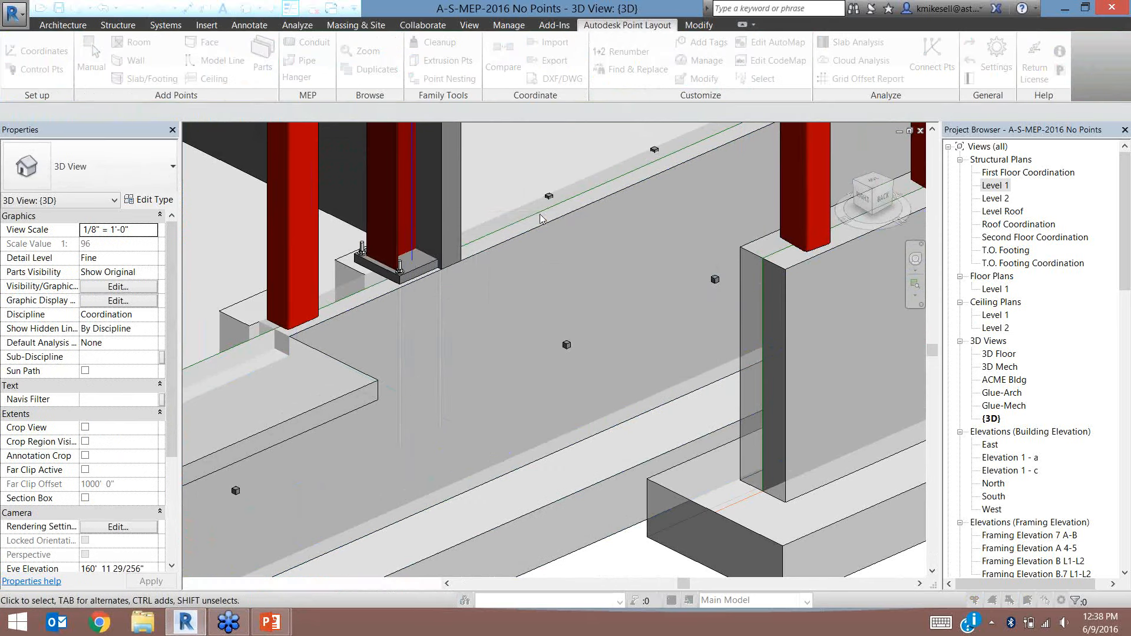
pyautogui.click(498, 331)
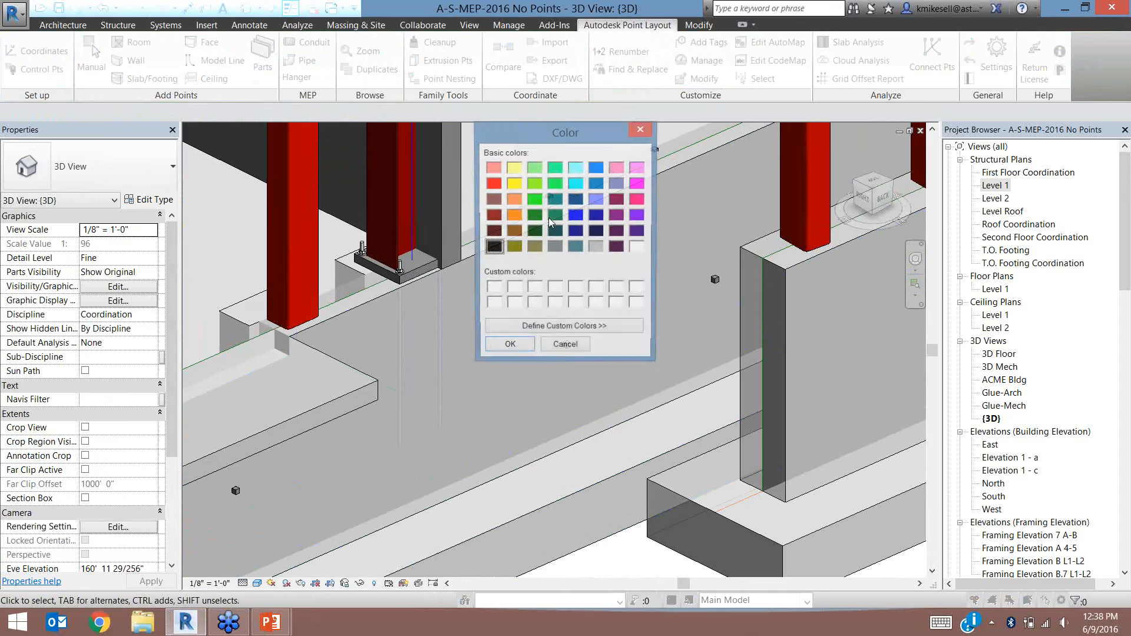
pyautogui.click(492, 185)
pyautogui.click(508, 347)
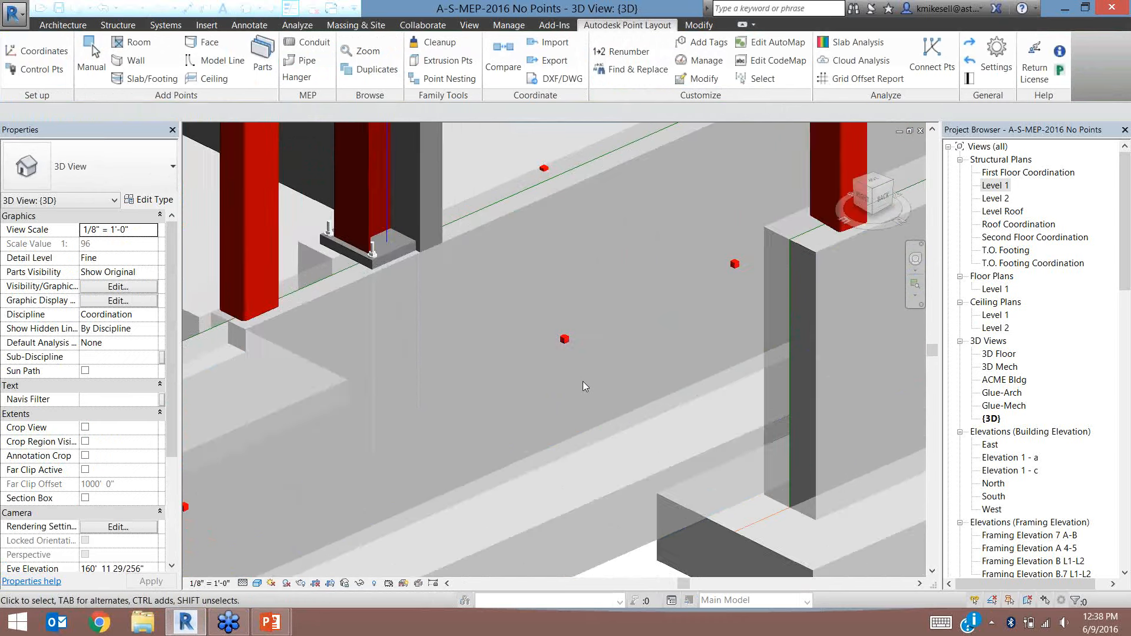
# Set up foundation, slab and footing points of type Wall Pt with the prefix Footing and the point role Stake Out
pyautogui.scroll(4, 582, 382)
pyautogui.scroll(-7, 527, 277)
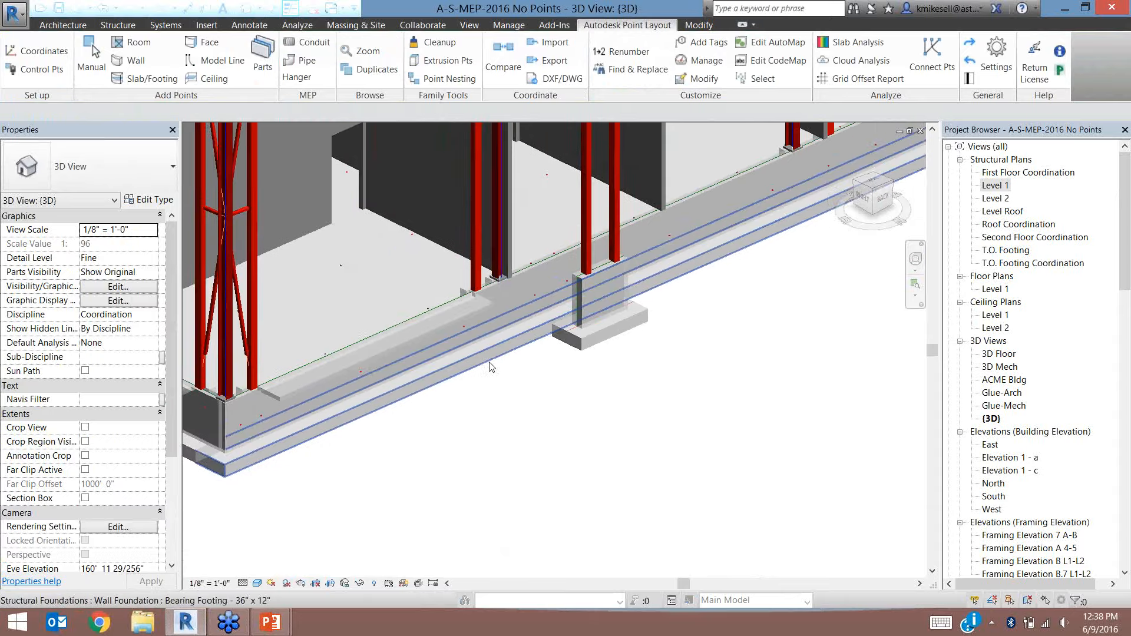
pyautogui.moveTo(490, 366); pyautogui.dragTo(725, 530, button='middle')
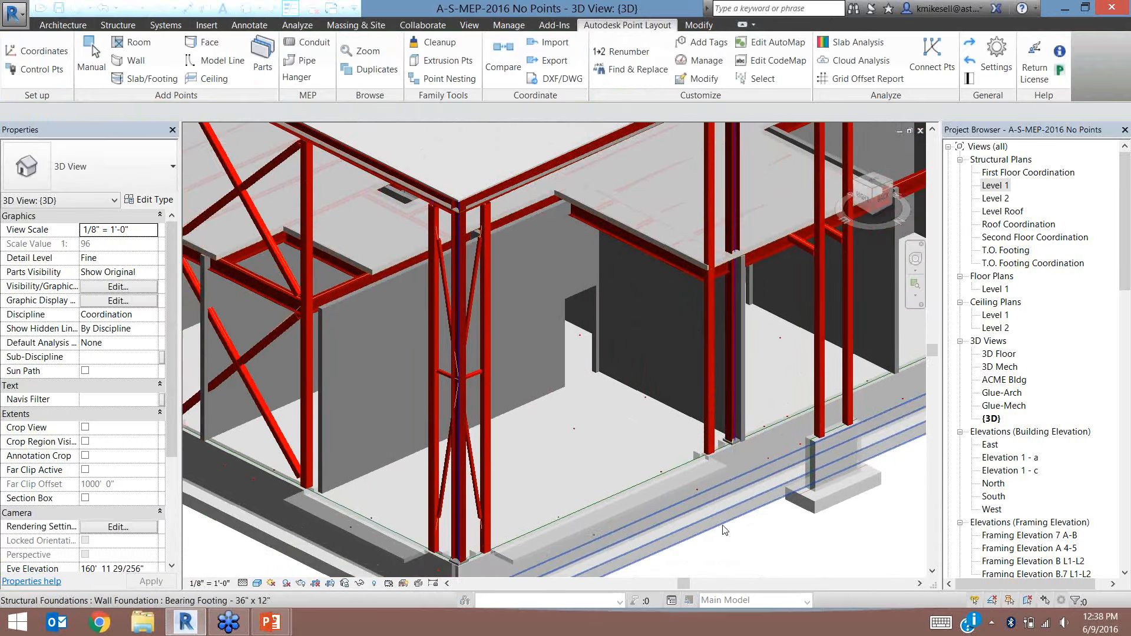
pyautogui.scroll(-2, 706, 519)
pyautogui.scroll(-5, 653, 466)
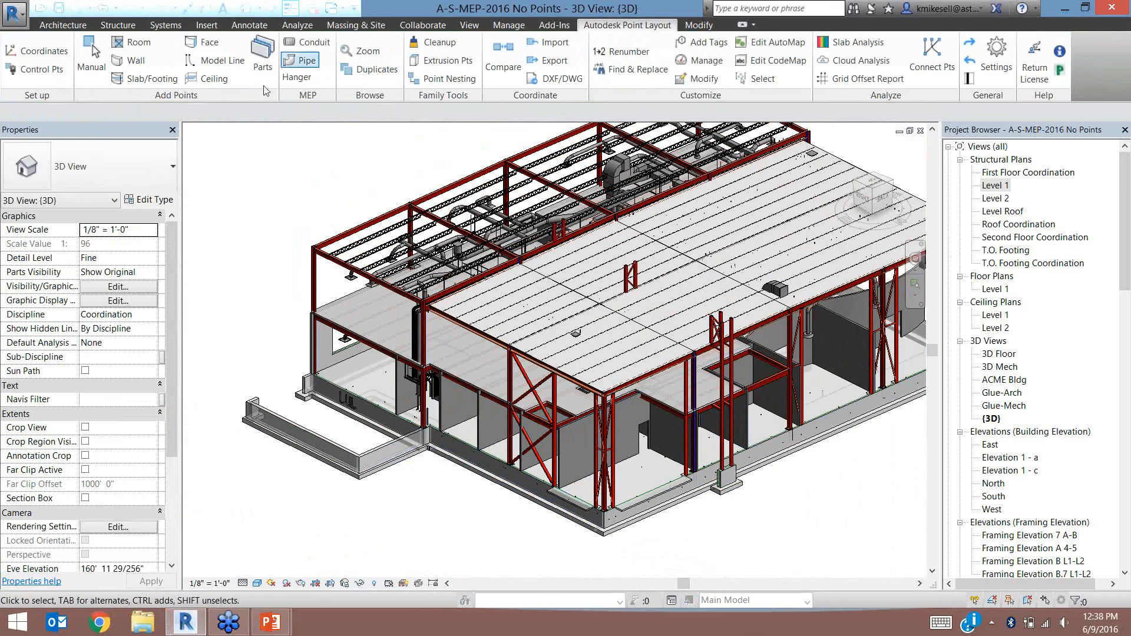
pyautogui.click(142, 77)
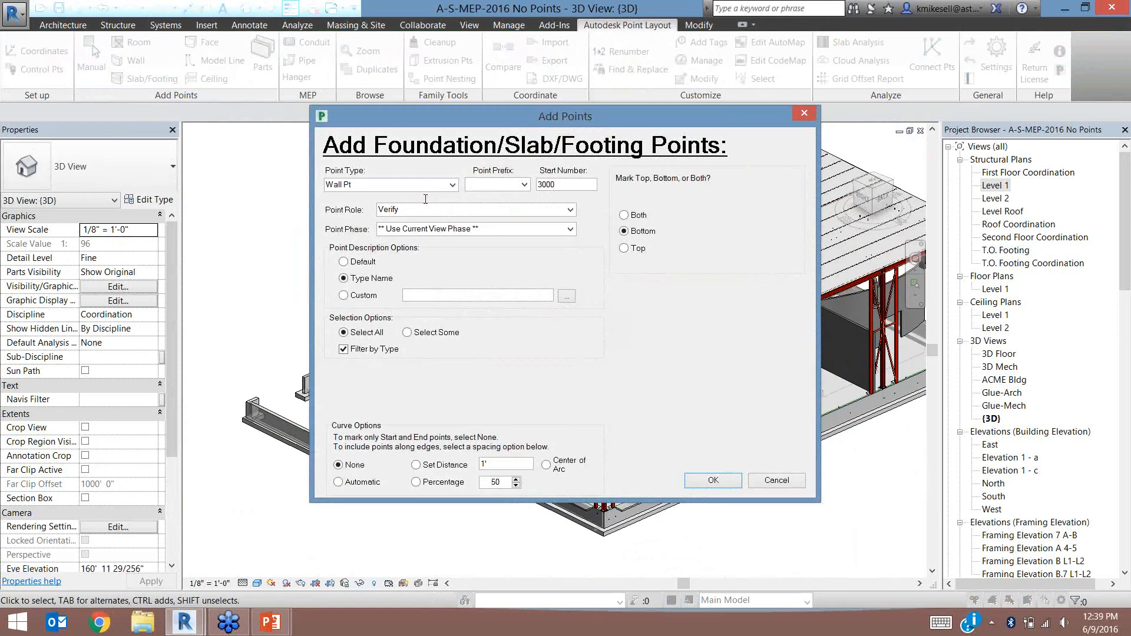
pyautogui.click(451, 185)
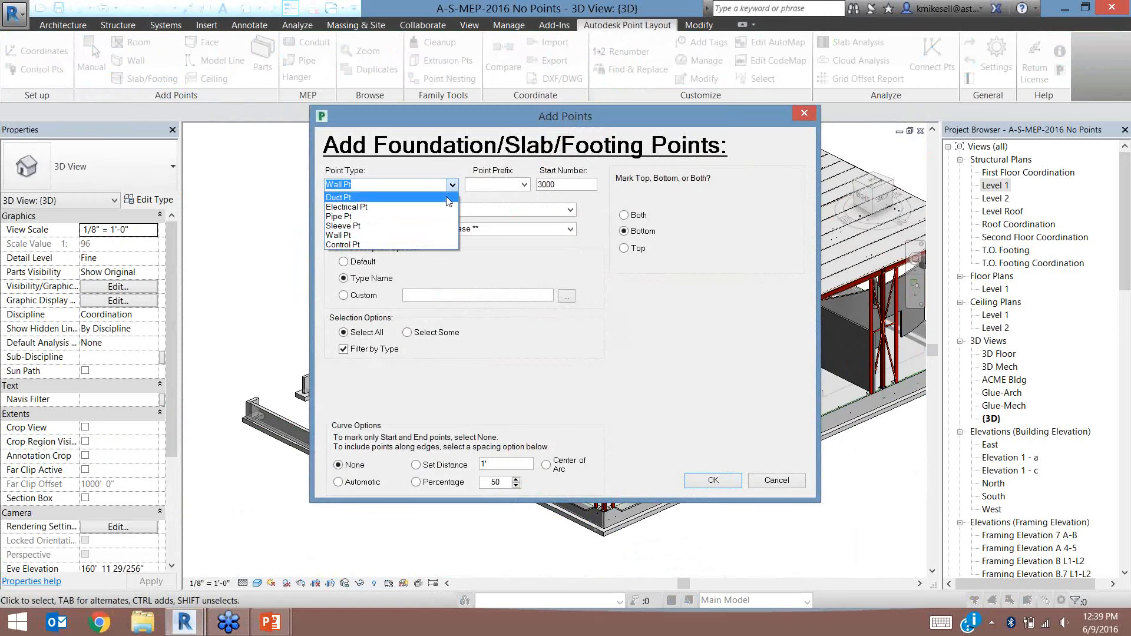
pyautogui.click(451, 185)
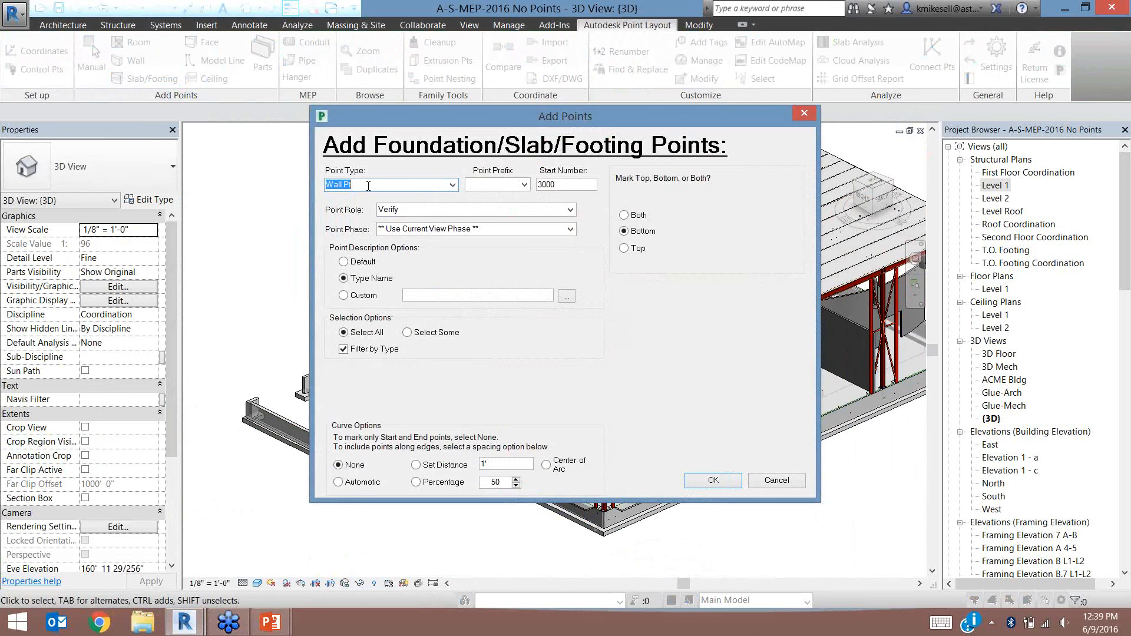
pyautogui.click(501, 186)
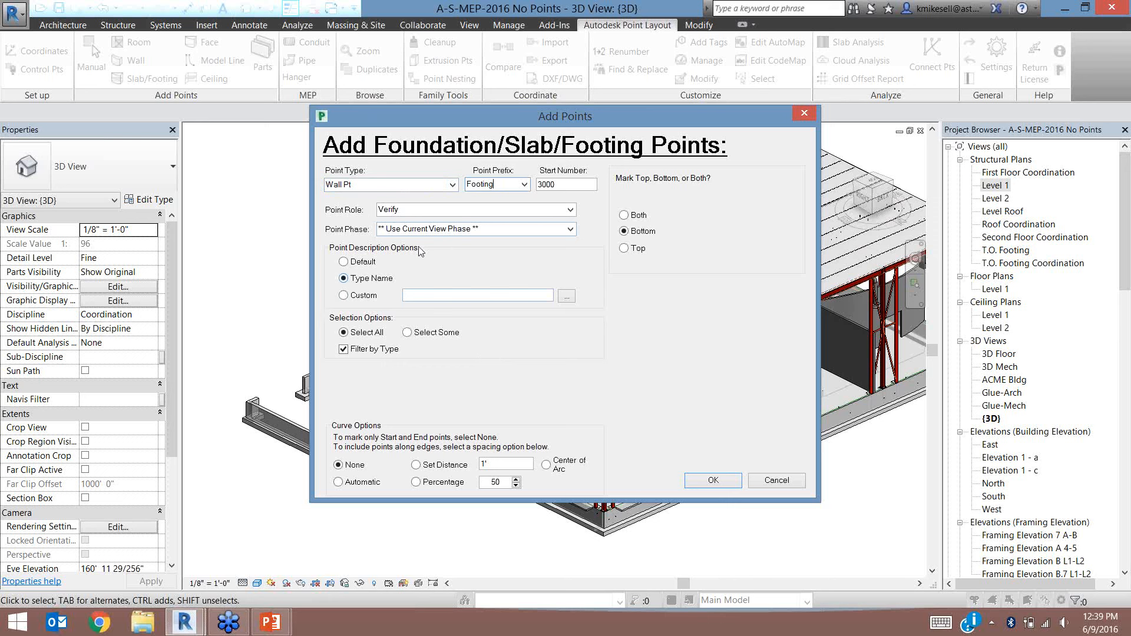
pyautogui.click(571, 211)
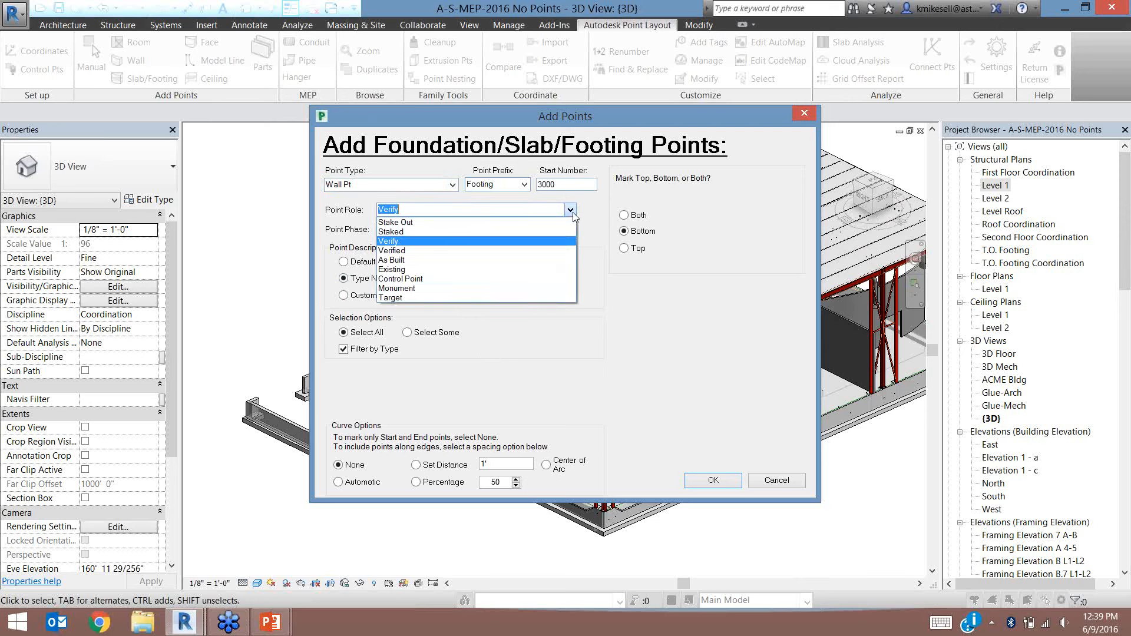
pyautogui.click(538, 221)
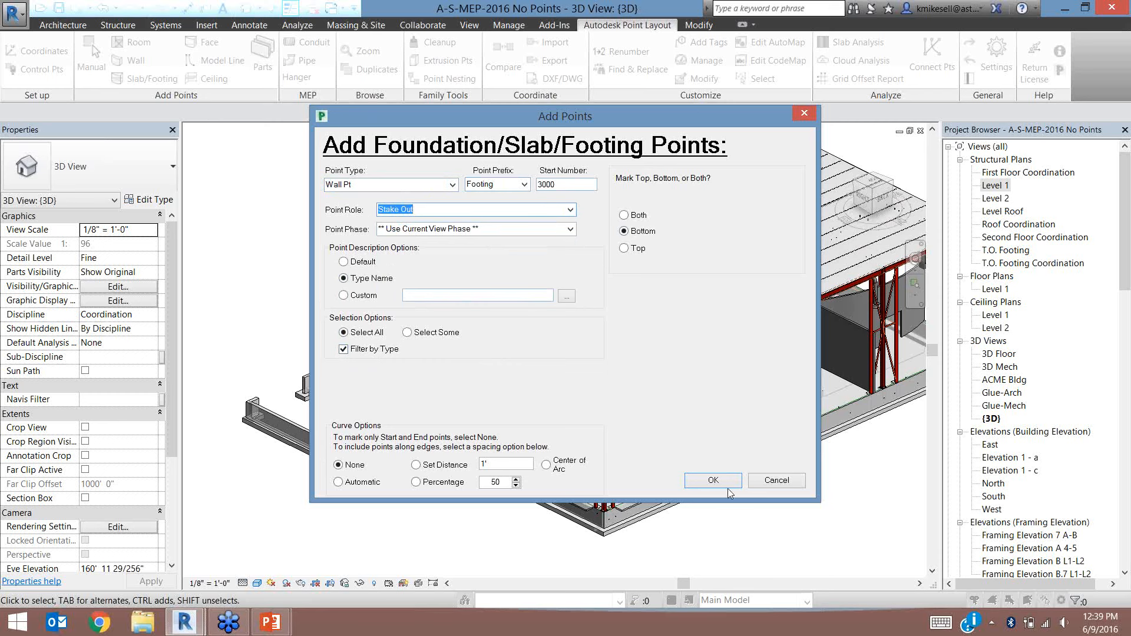
# Generate the points for the 4" Concrete, Bearing Footing - 24" x 12" and Bearing Footing - 36" x 12" foundation types
pyautogui.click(712, 481)
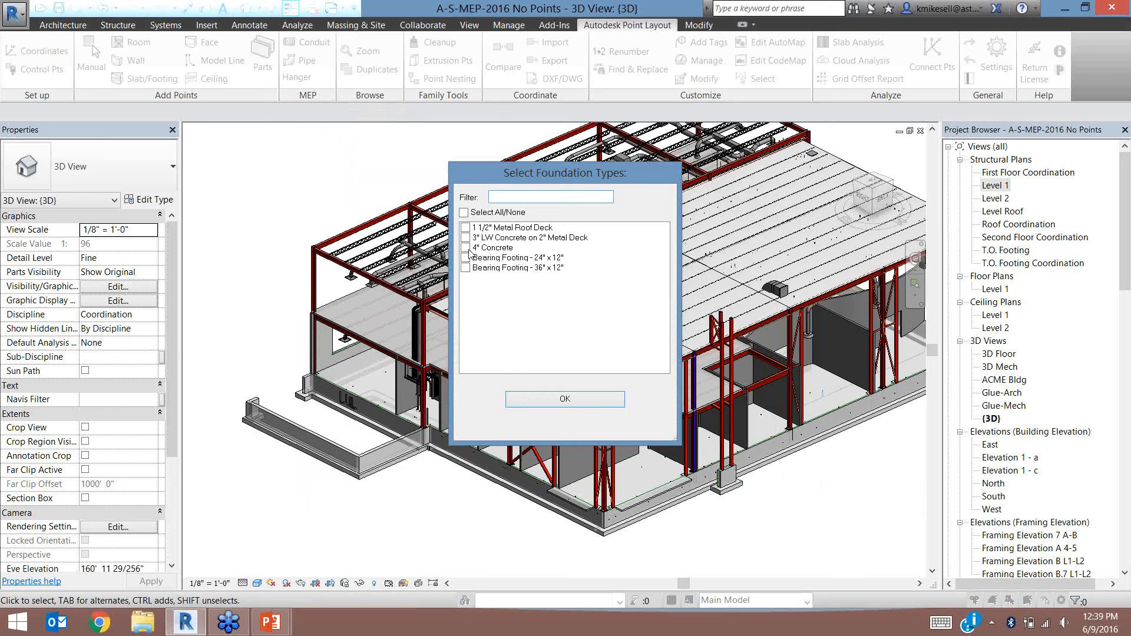
pyautogui.click(466, 247)
pyautogui.click(466, 258)
pyautogui.click(465, 267)
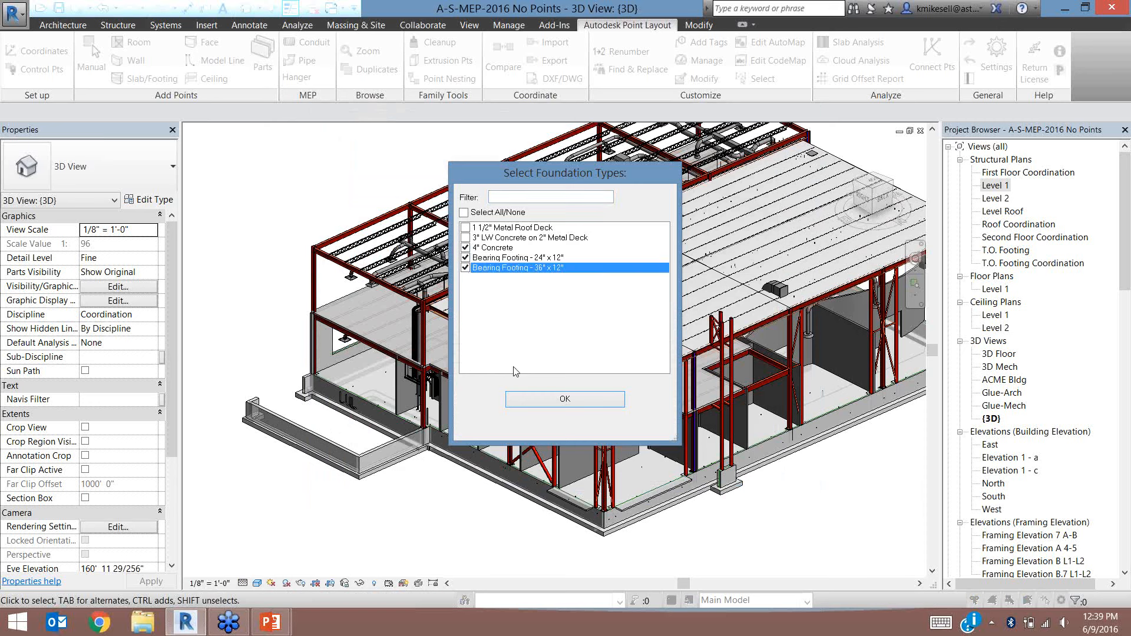
pyautogui.click(564, 401)
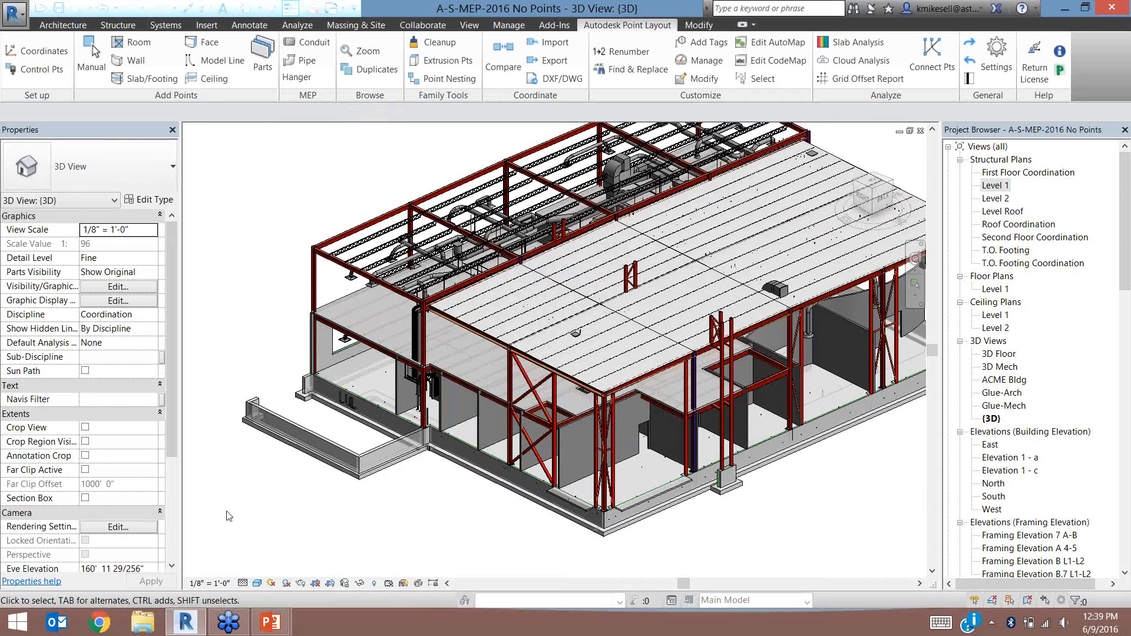
# Examine the new points at the bottom corners of the footings around the projecting foundation wall
pyautogui.moveTo(299, 489); pyautogui.dragTo(367, 523, button='middle')
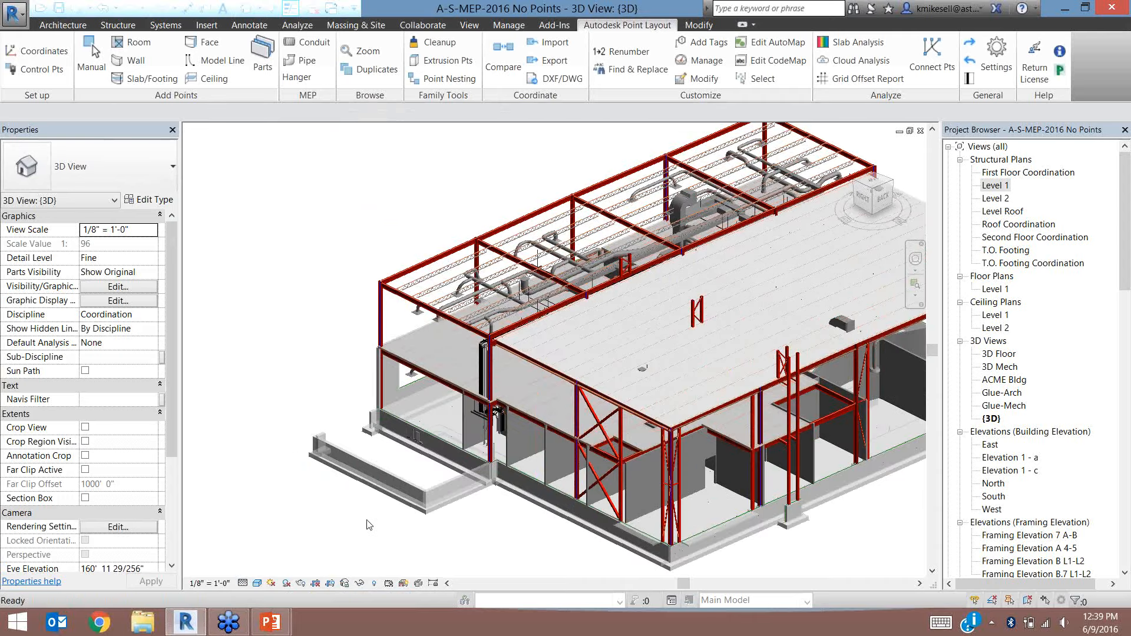
pyautogui.scroll(8, 330, 462)
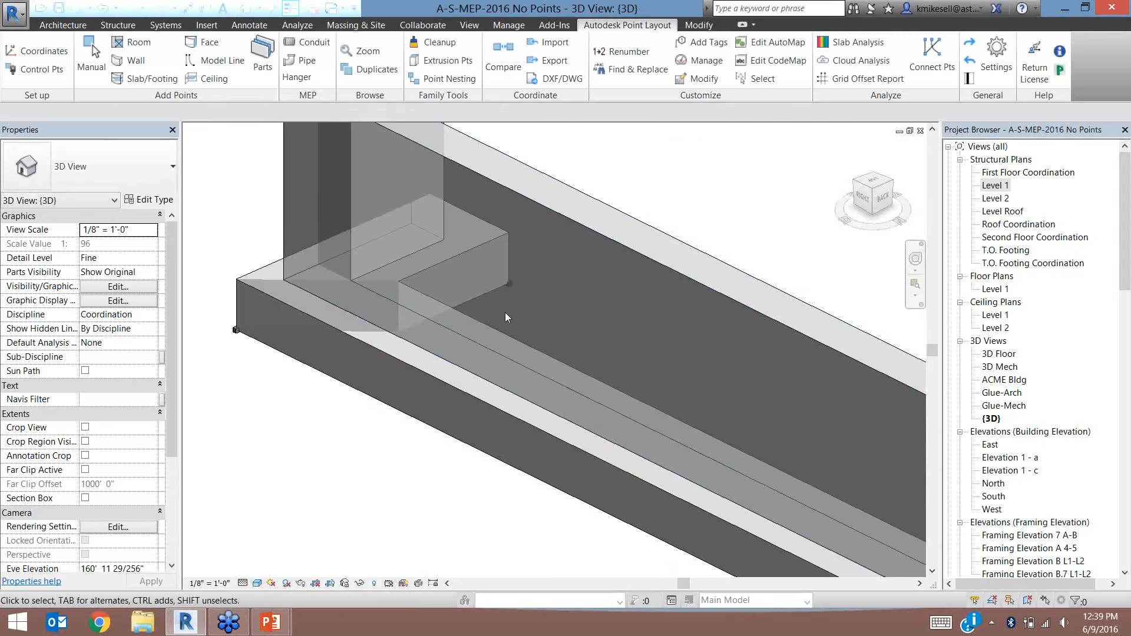
pyautogui.scroll(-5, 475, 333)
pyautogui.moveTo(667, 436); pyautogui.dragTo(299, 216, button='middle')
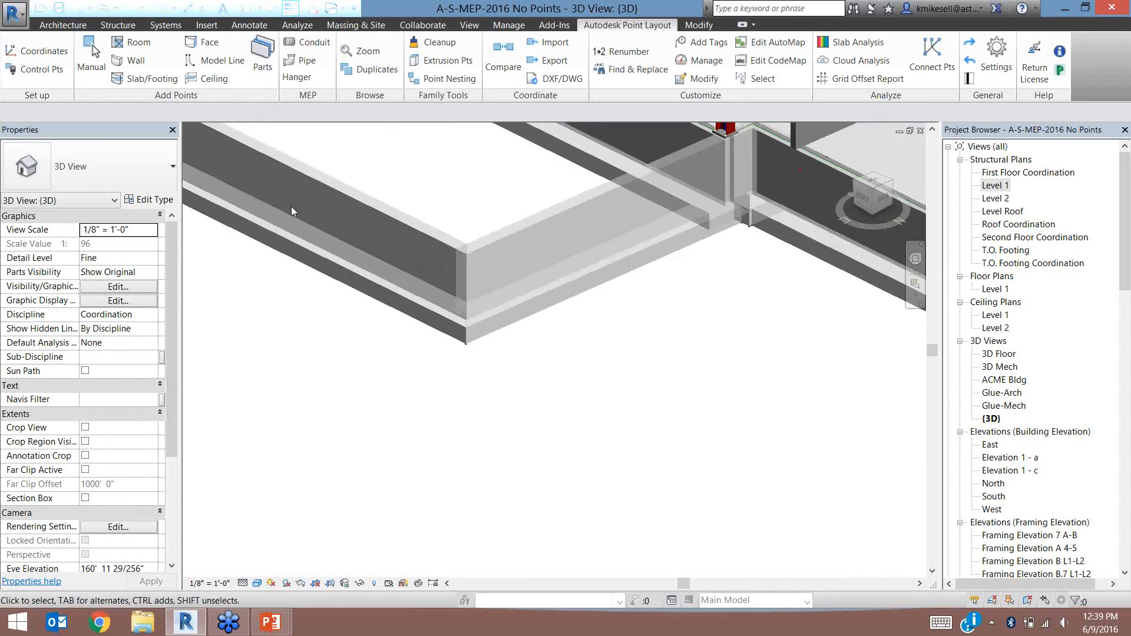
pyautogui.scroll(5, 458, 303)
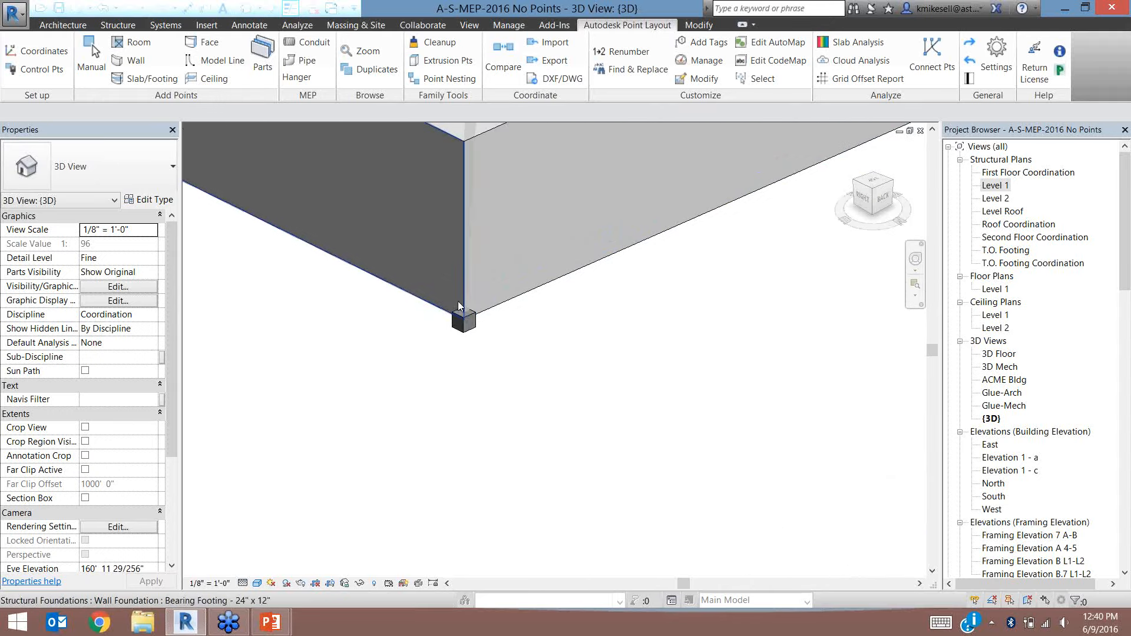
pyautogui.scroll(-4, 458, 302)
pyautogui.moveTo(601, 234); pyautogui.dragTo(591, 439, button='middle')
pyautogui.scroll(-3, 581, 440)
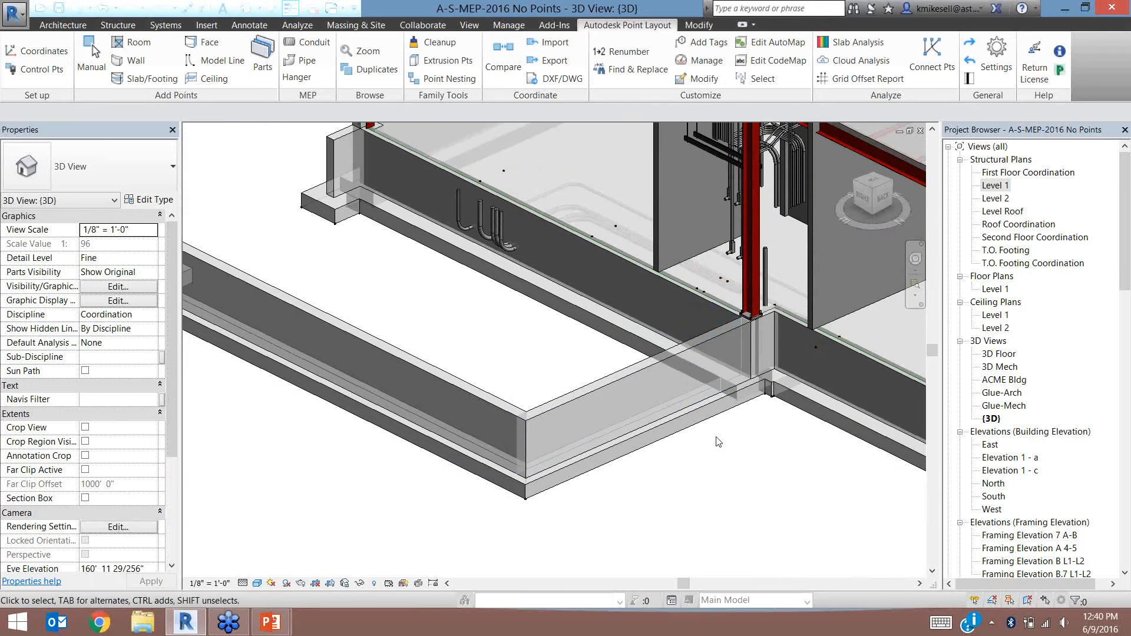
pyautogui.scroll(3, 669, 443)
pyautogui.moveTo(352, 571); pyautogui.dragTo(369, 479, button='middle')
pyautogui.scroll(2, 369, 472)
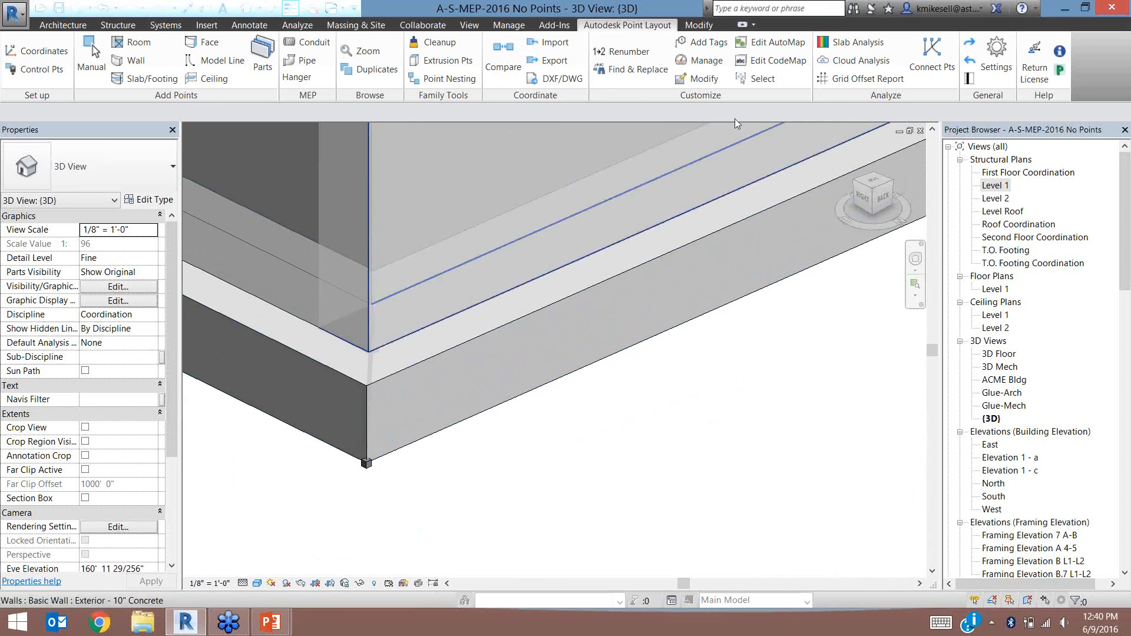
# Change the color of all WALL PT points to blue
pyautogui.click(706, 79)
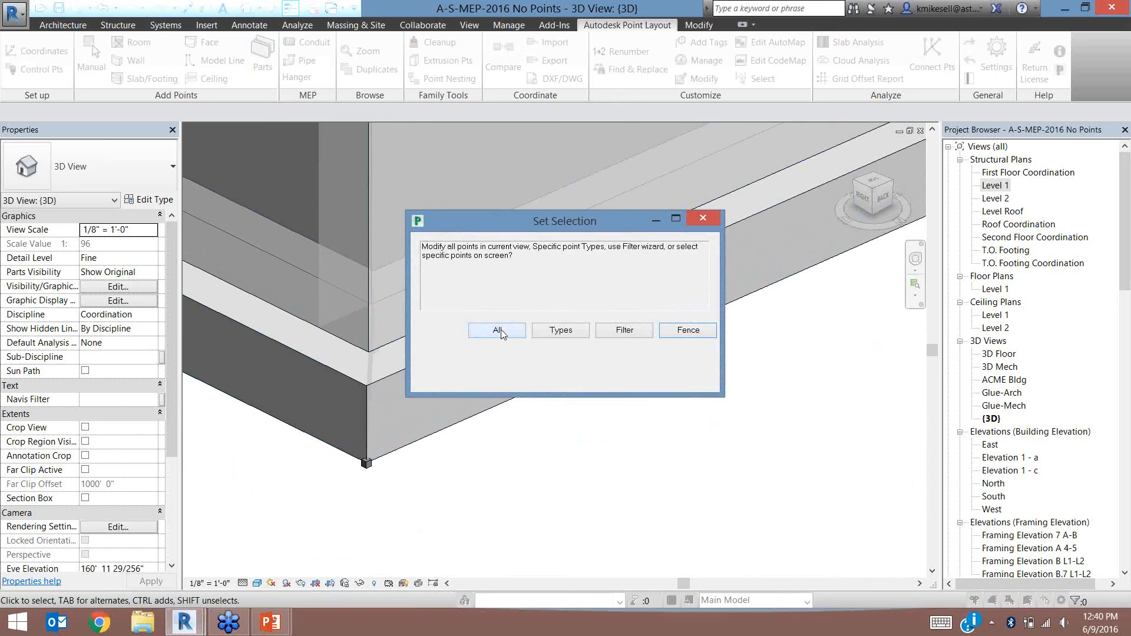
pyautogui.click(575, 333)
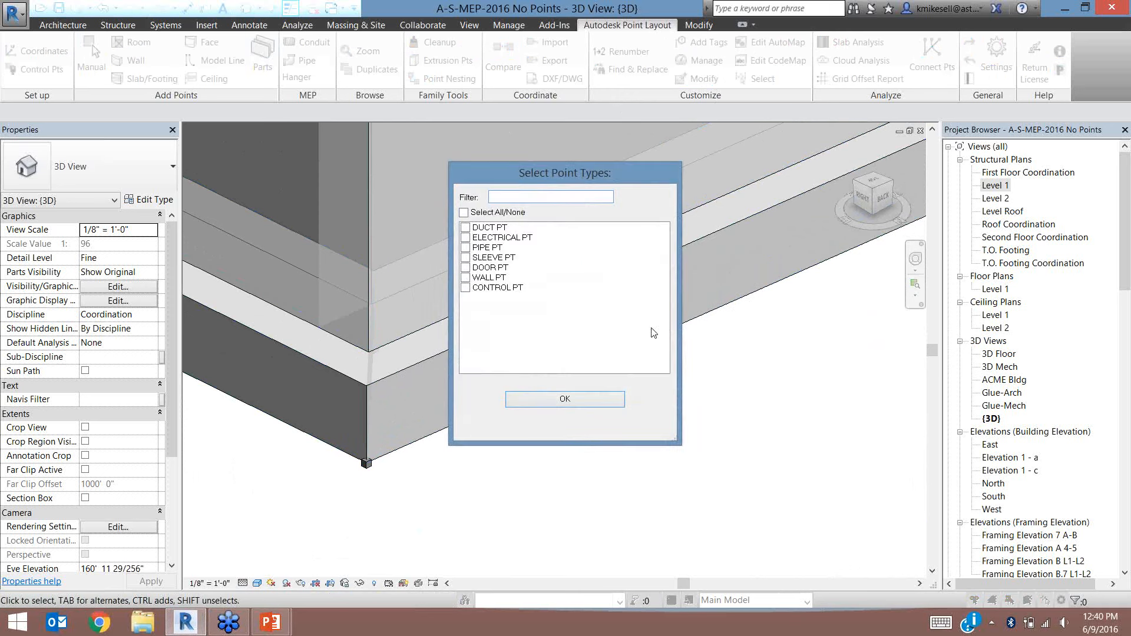
pyautogui.click(466, 278)
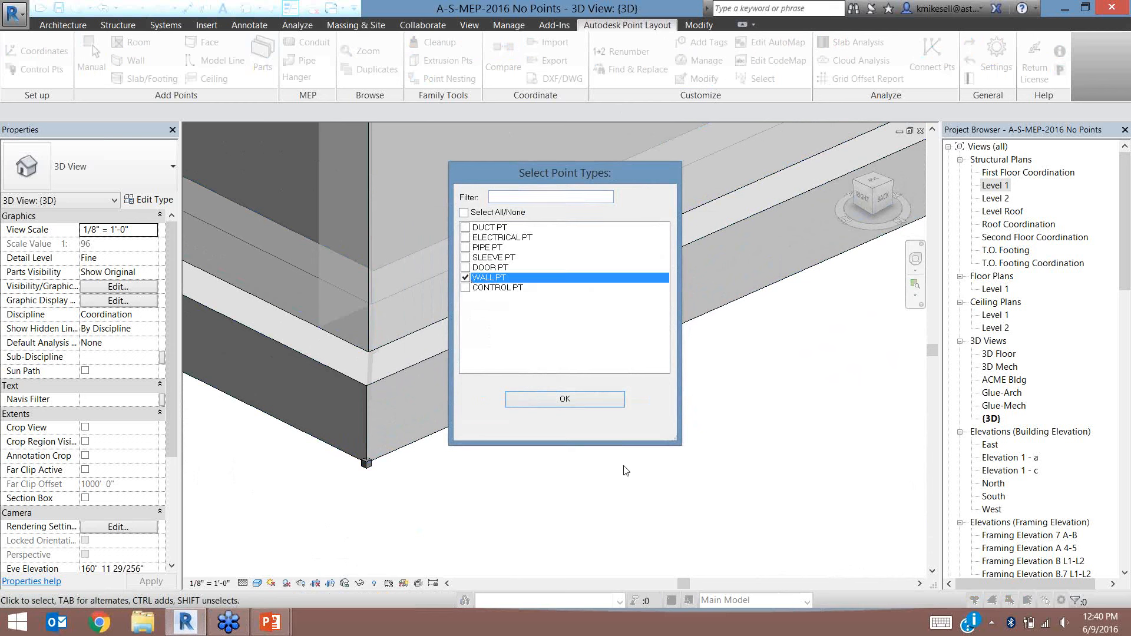
pyautogui.click(558, 403)
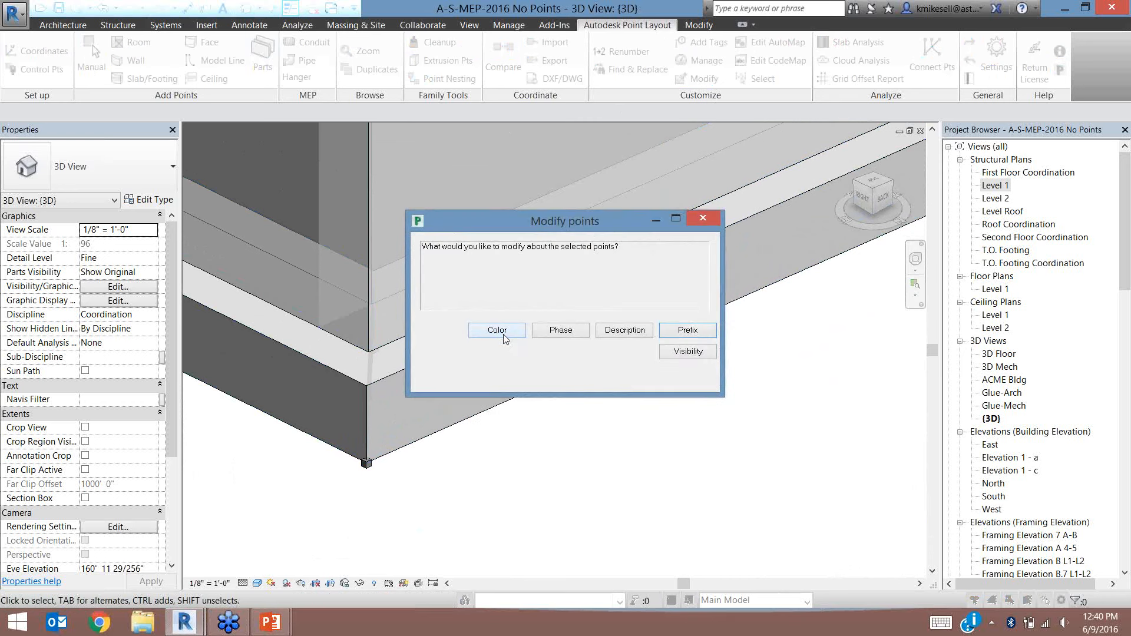
pyautogui.click(504, 335)
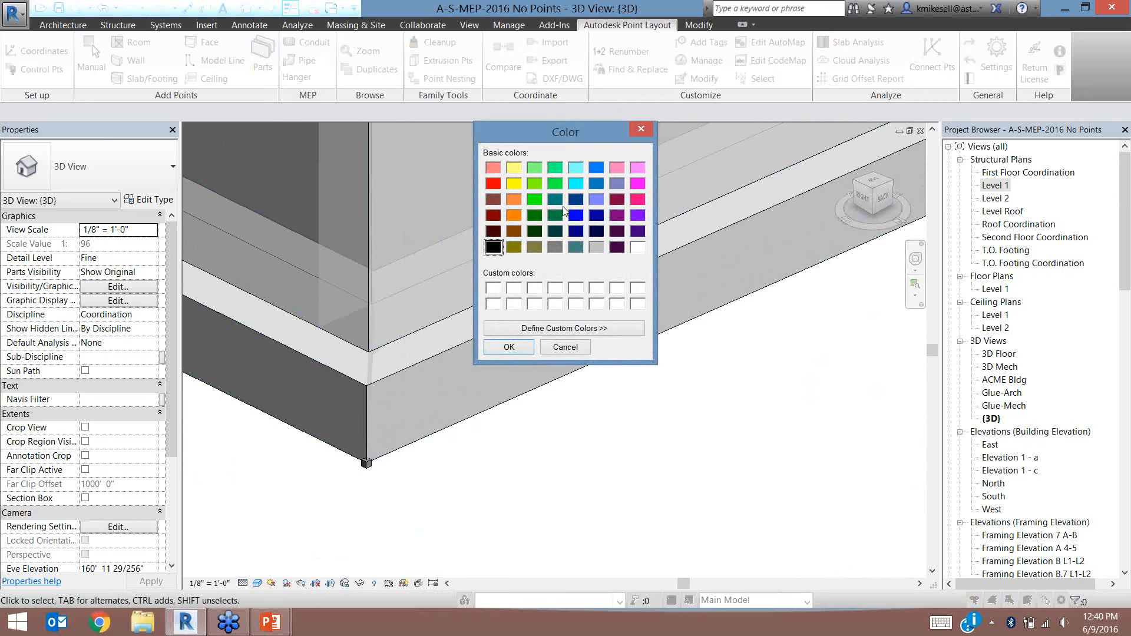
pyautogui.click(575, 215)
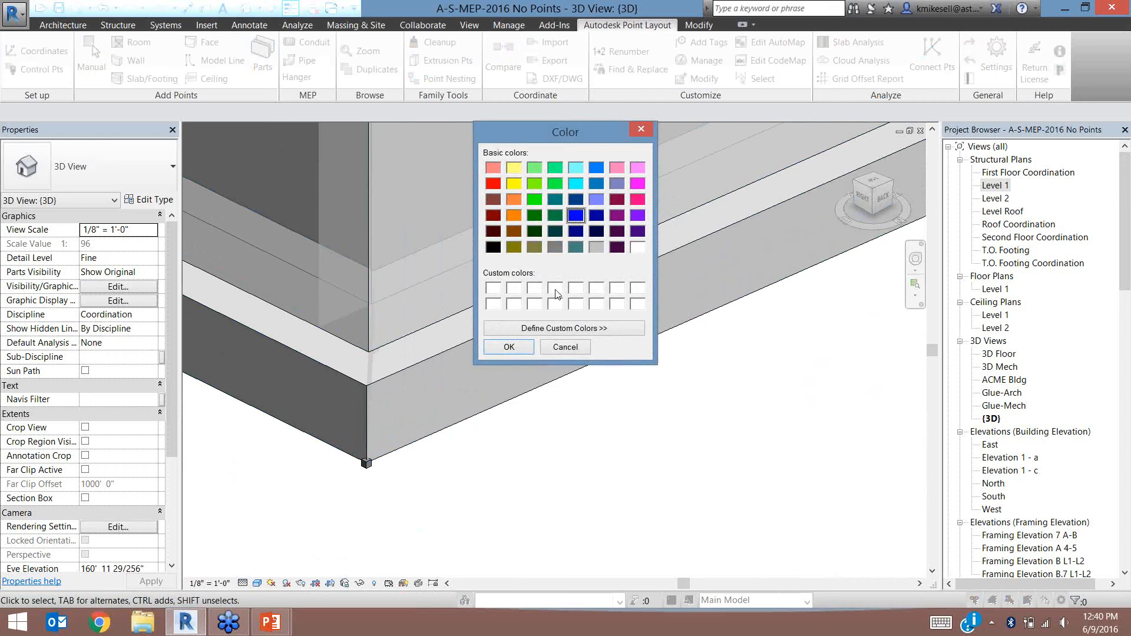
pyautogui.click(509, 347)
# Examine the recolored footing points at the corners of the projecting foundation wall
pyautogui.scroll(2, 289, 456)
pyautogui.scroll(-3, 288, 455)
pyautogui.moveTo(338, 478); pyautogui.dragTo(636, 495, button='middle')
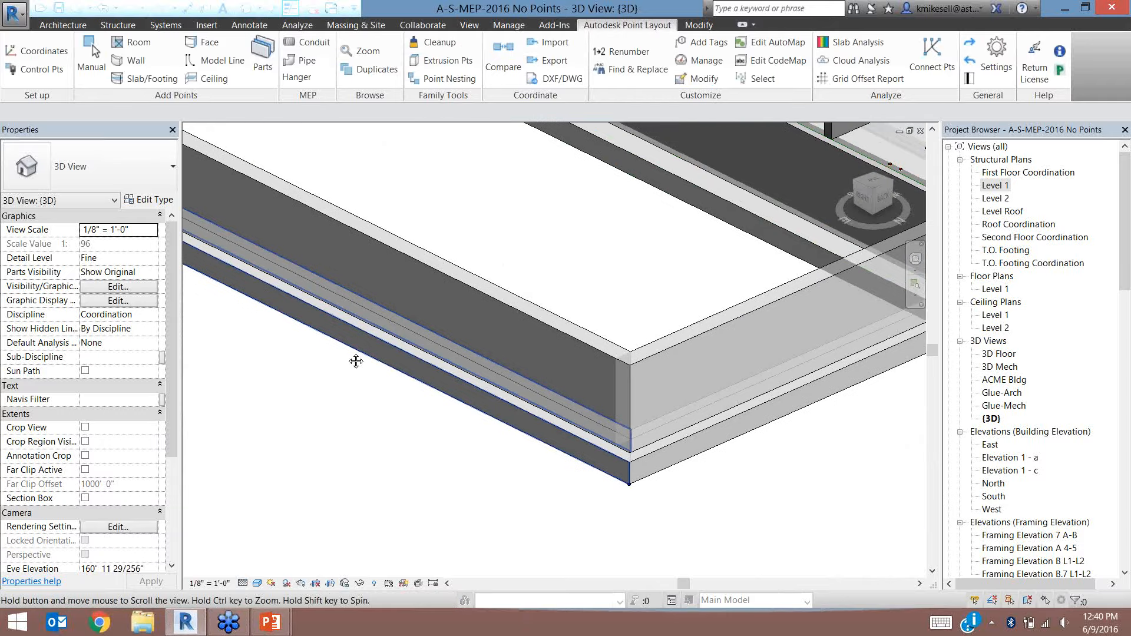
pyautogui.moveTo(356, 361); pyautogui.dragTo(868, 515, button='middle')
pyautogui.scroll(5, 531, 352)
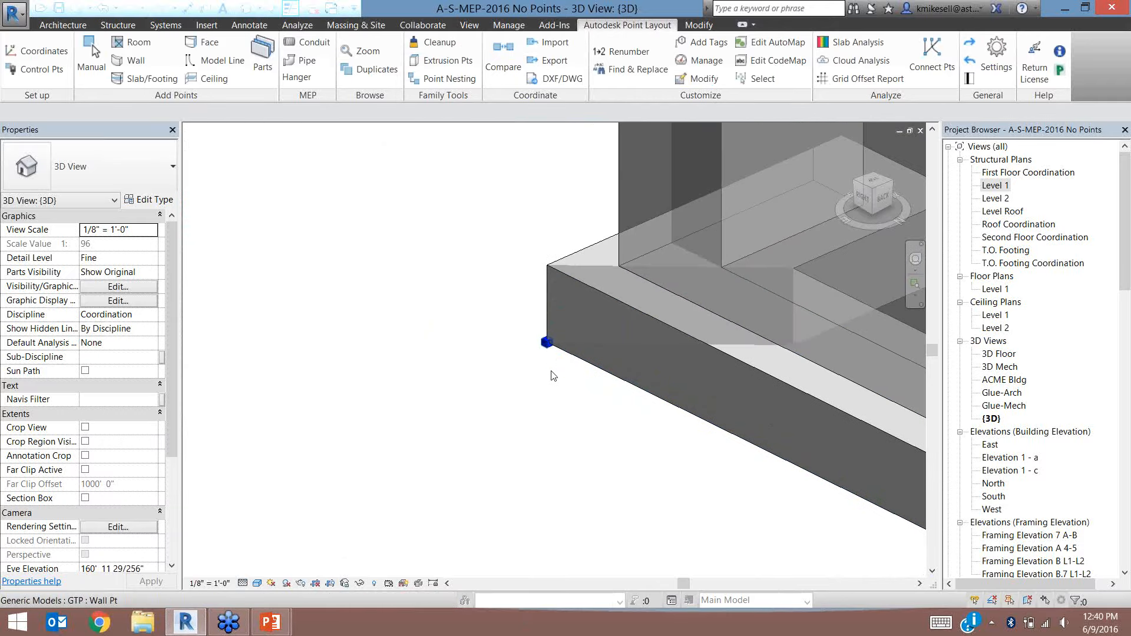
pyautogui.scroll(-3, 550, 370)
pyautogui.scroll(-4, 651, 393)
pyautogui.moveTo(650, 396); pyautogui.dragTo(144, 408, button='middle')
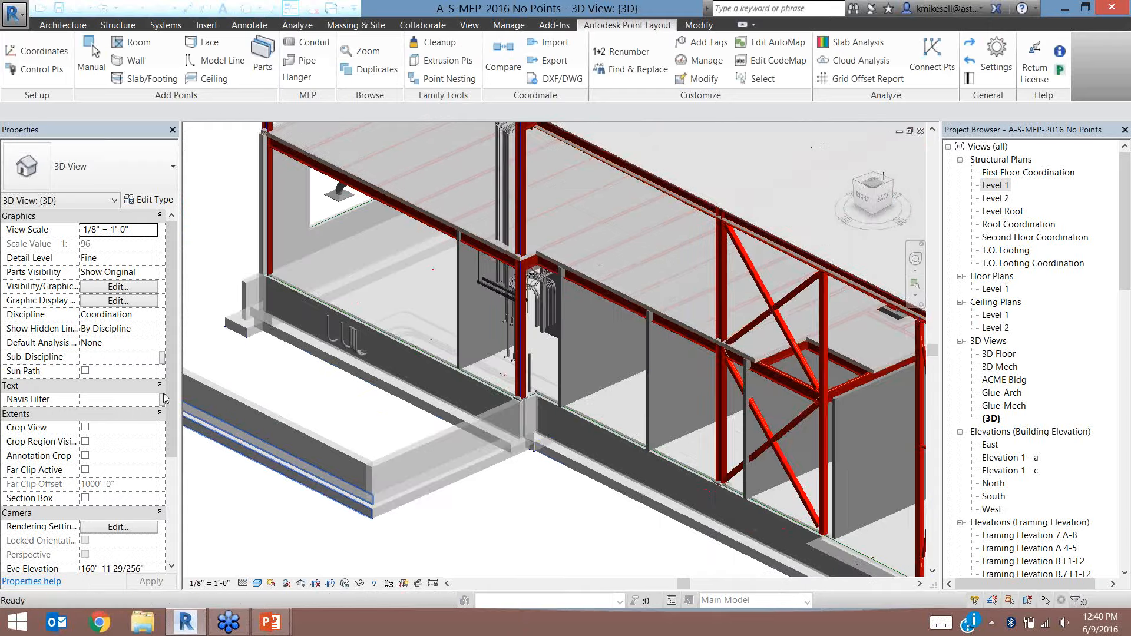
# Add points at both the top/start and bottom/end of all vertical pipes, using the standard description with the diameter appended
pyautogui.scroll(5, 535, 370)
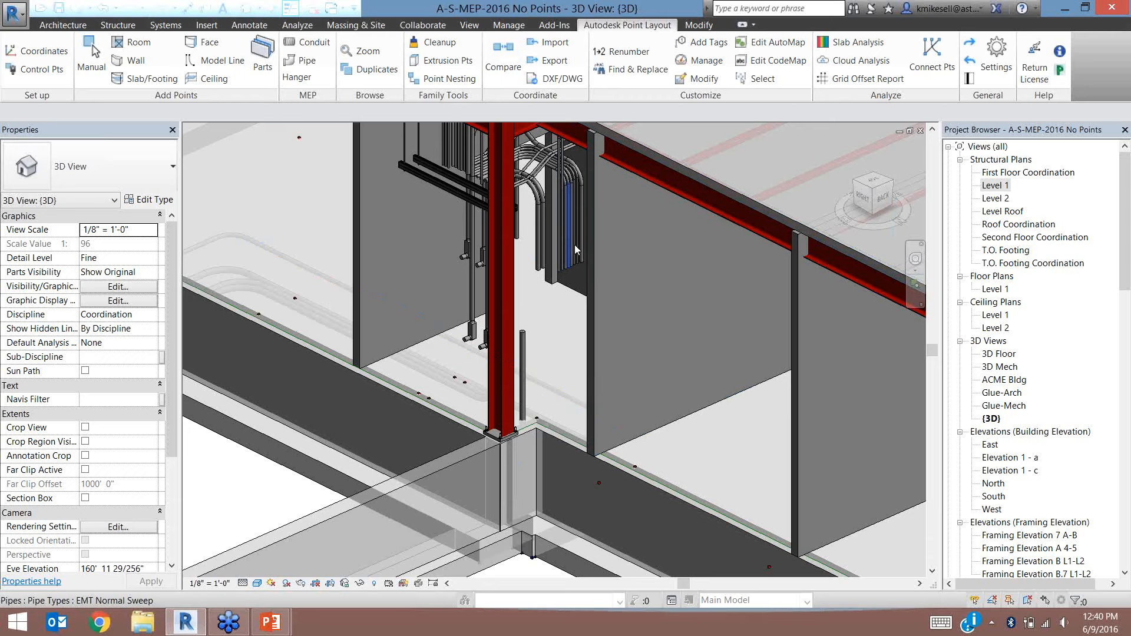
pyautogui.scroll(5, 575, 242)
pyautogui.click(307, 62)
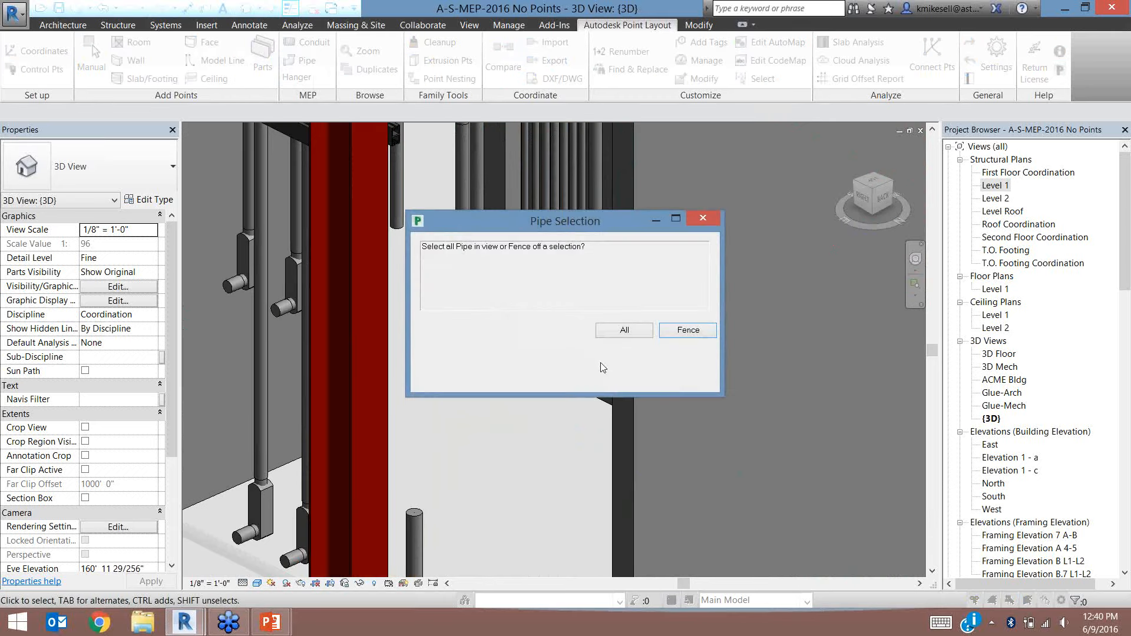
pyautogui.click(624, 332)
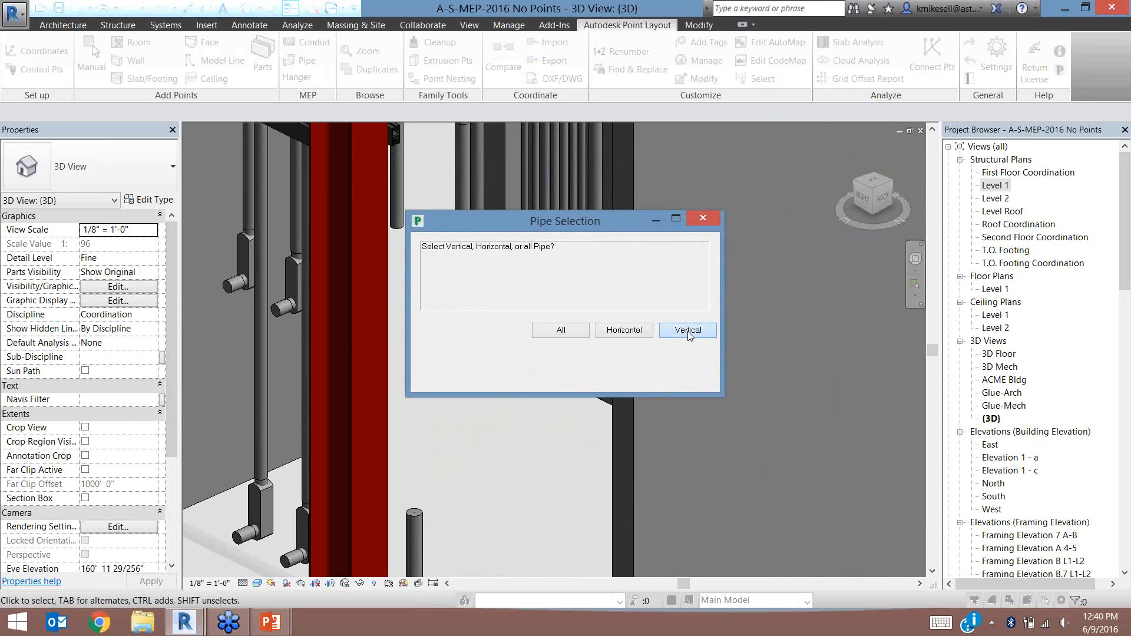
pyautogui.click(688, 331)
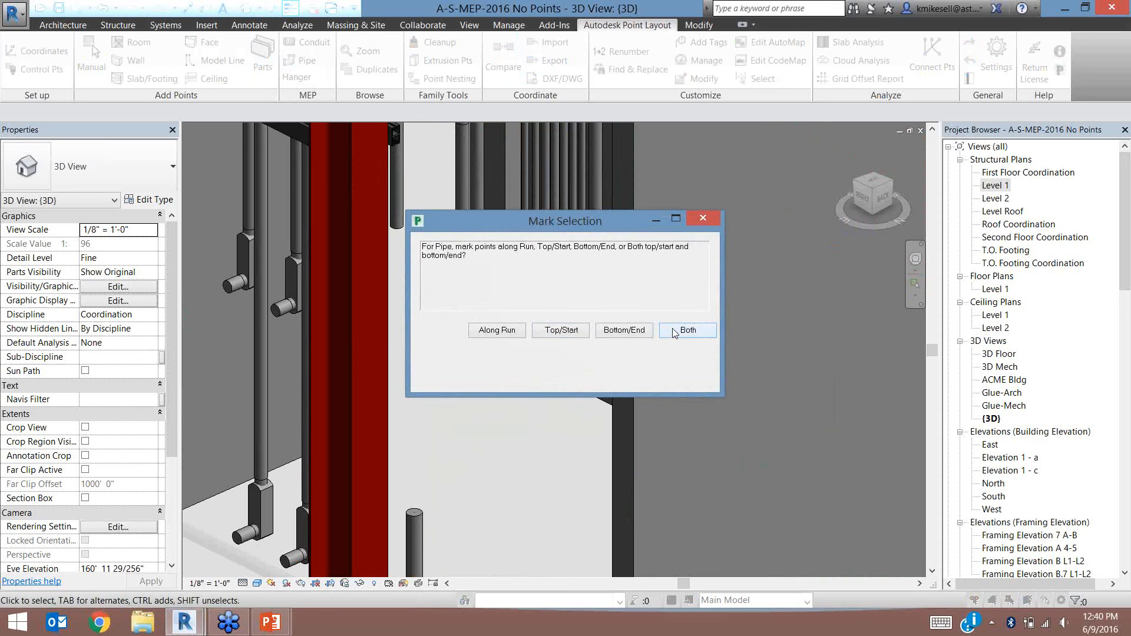
pyautogui.click(674, 331)
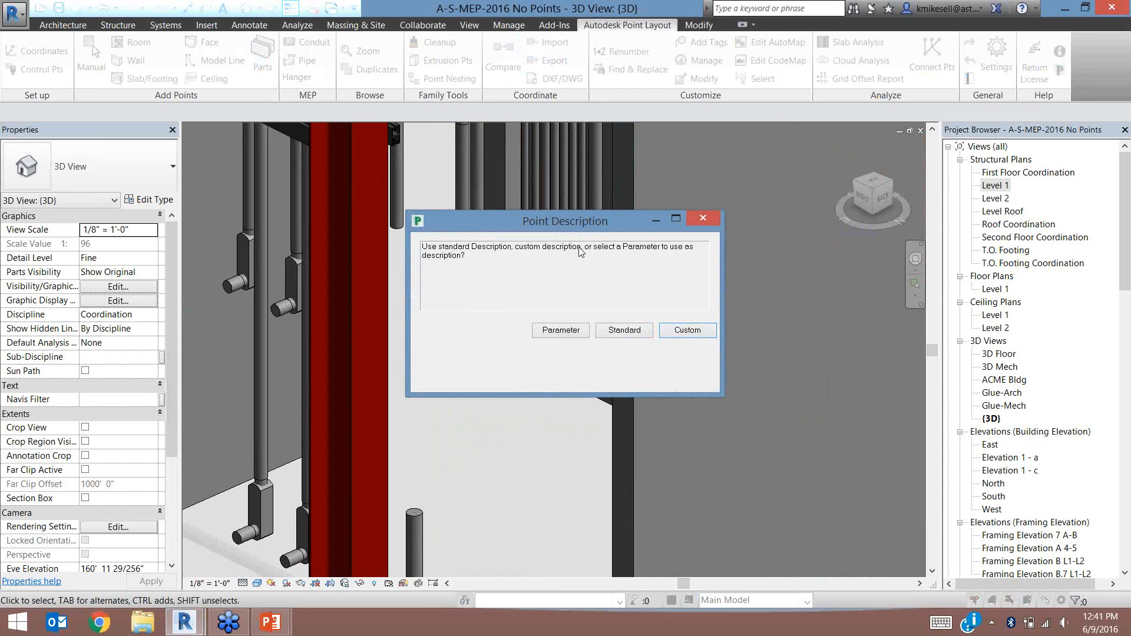
pyautogui.click(626, 331)
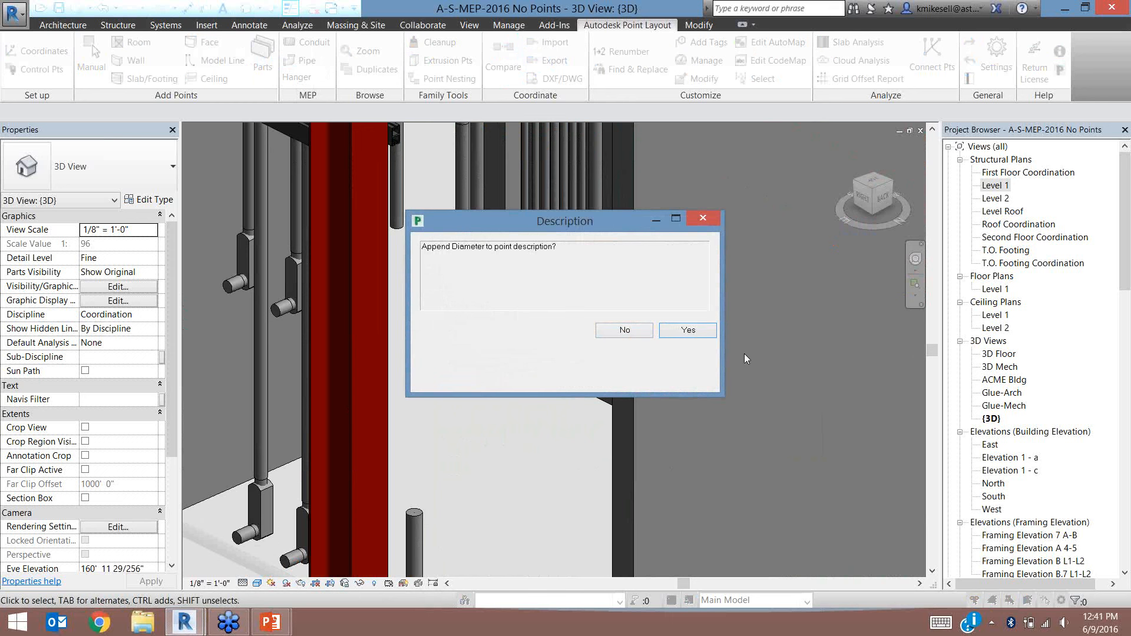
pyautogui.click(695, 331)
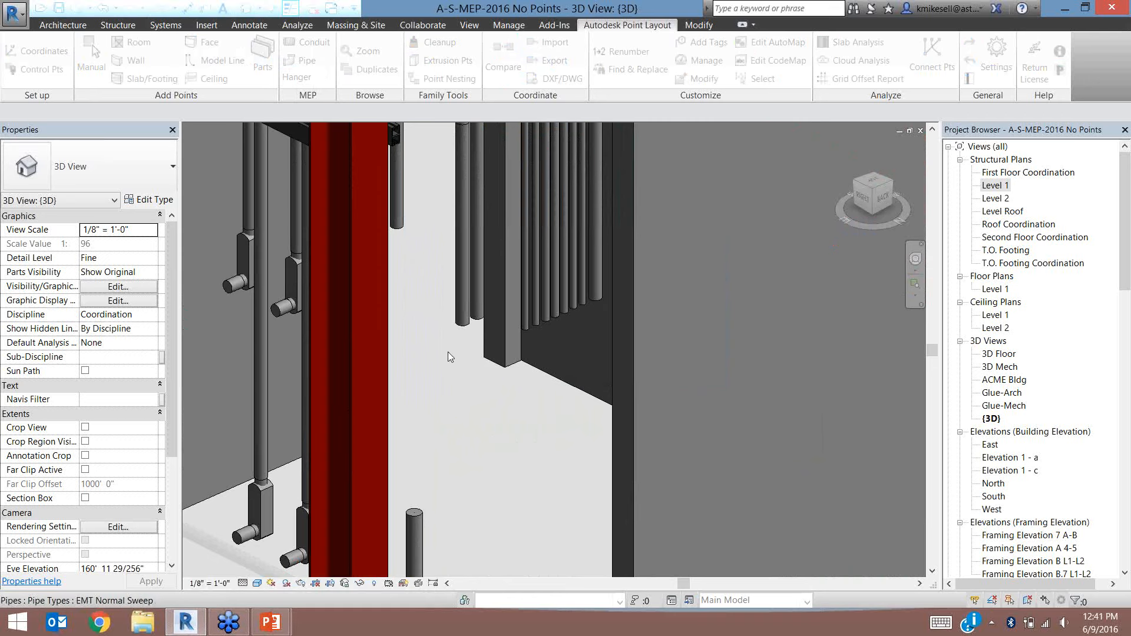
pyautogui.scroll(1, 544, 348)
pyautogui.scroll(2, 544, 348)
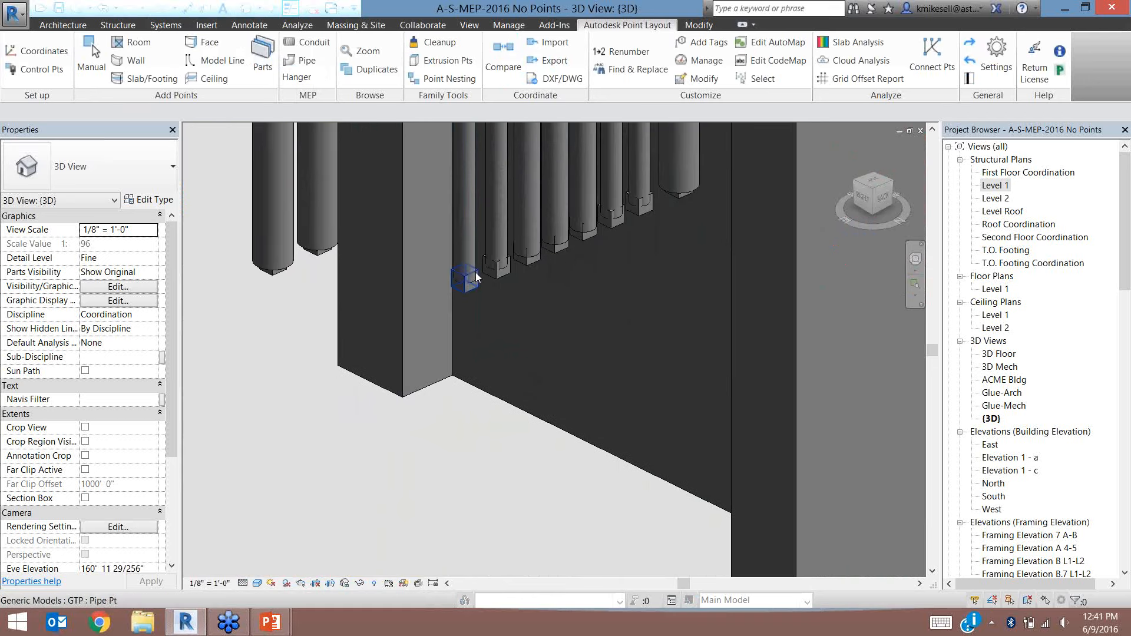
# Change the color of all PIPE PT points in the 3D view to green
pyautogui.scroll(-4, 464, 239)
pyautogui.moveTo(470, 245); pyautogui.dragTo(514, 512, button='middle')
pyautogui.scroll(-6, 514, 512)
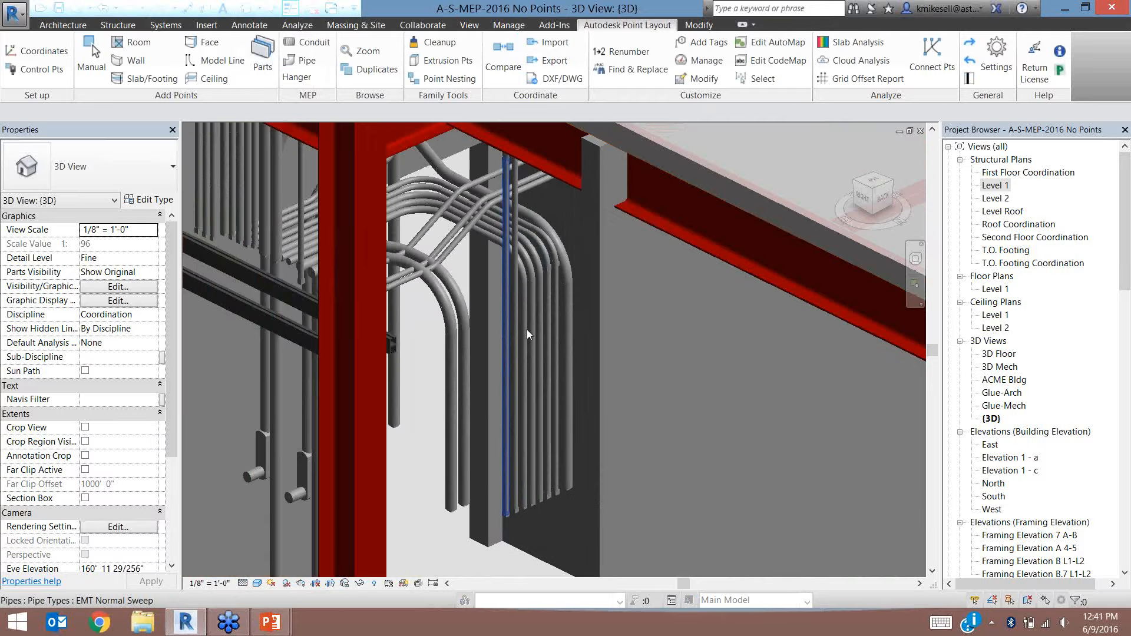
pyautogui.scroll(6, 447, 352)
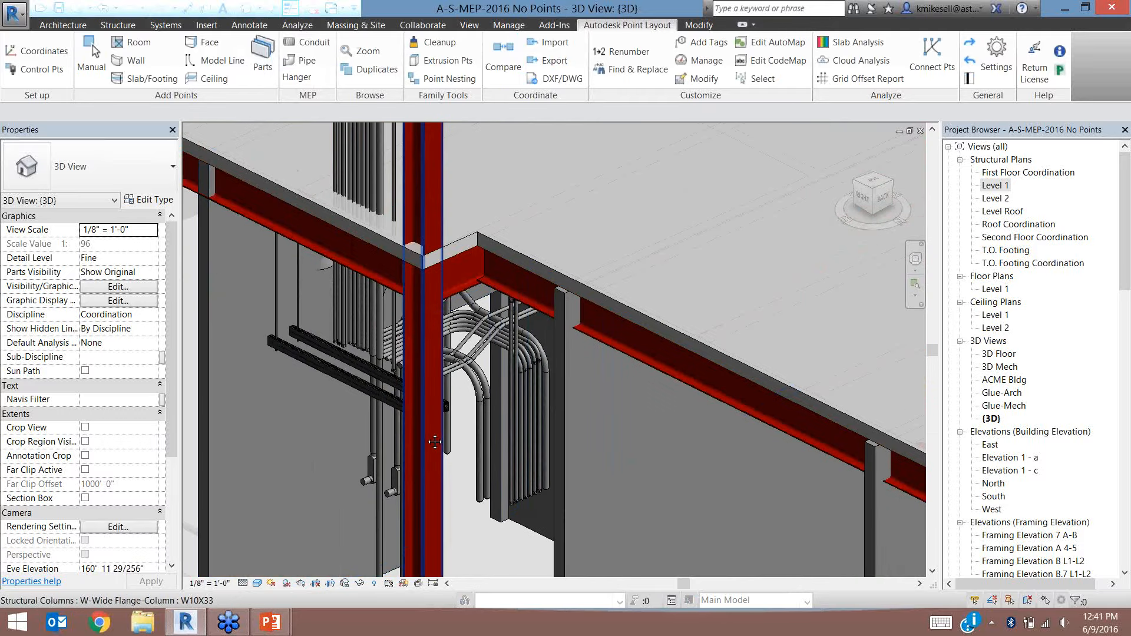
pyautogui.scroll(-6, 447, 347)
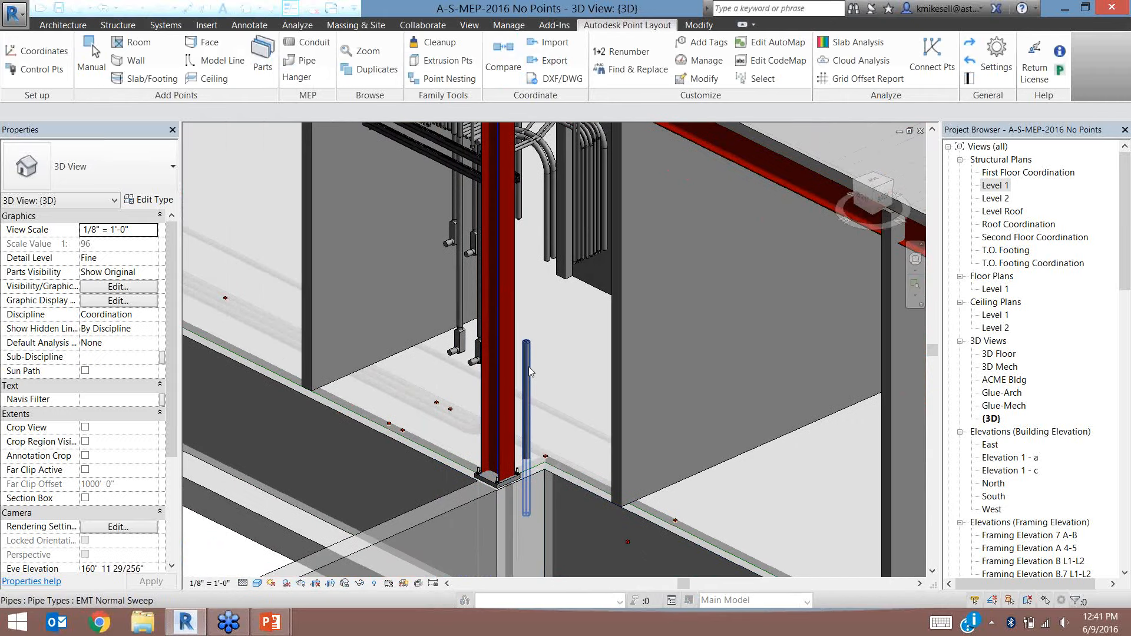
pyautogui.scroll(5, 528, 366)
pyautogui.click(708, 80)
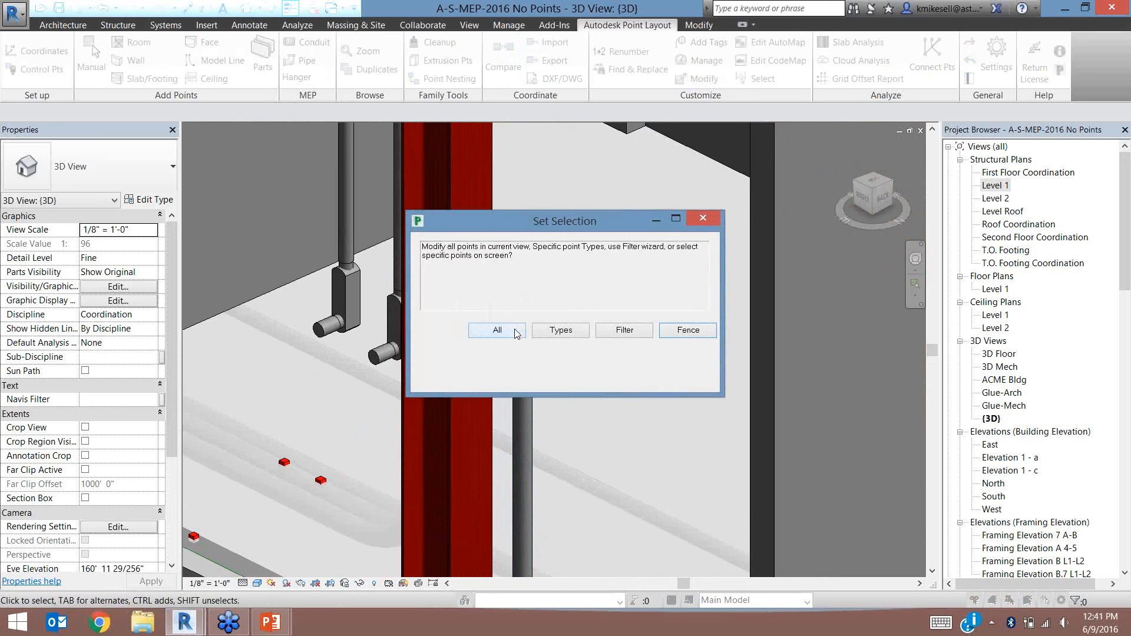
pyautogui.click(559, 331)
pyautogui.click(466, 248)
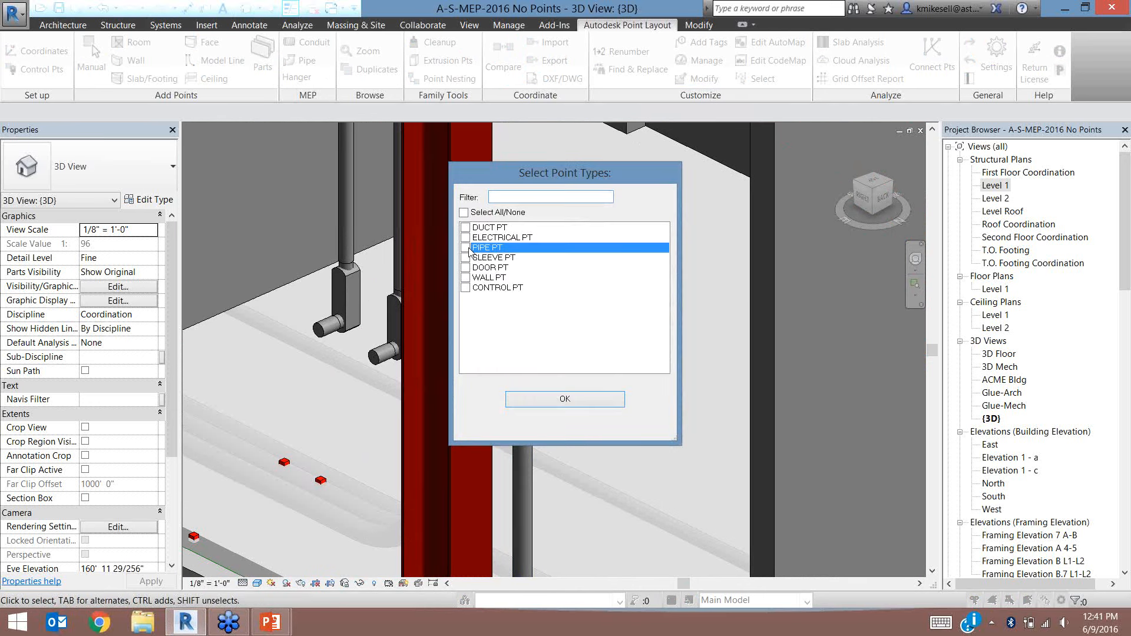
pyautogui.click(549, 402)
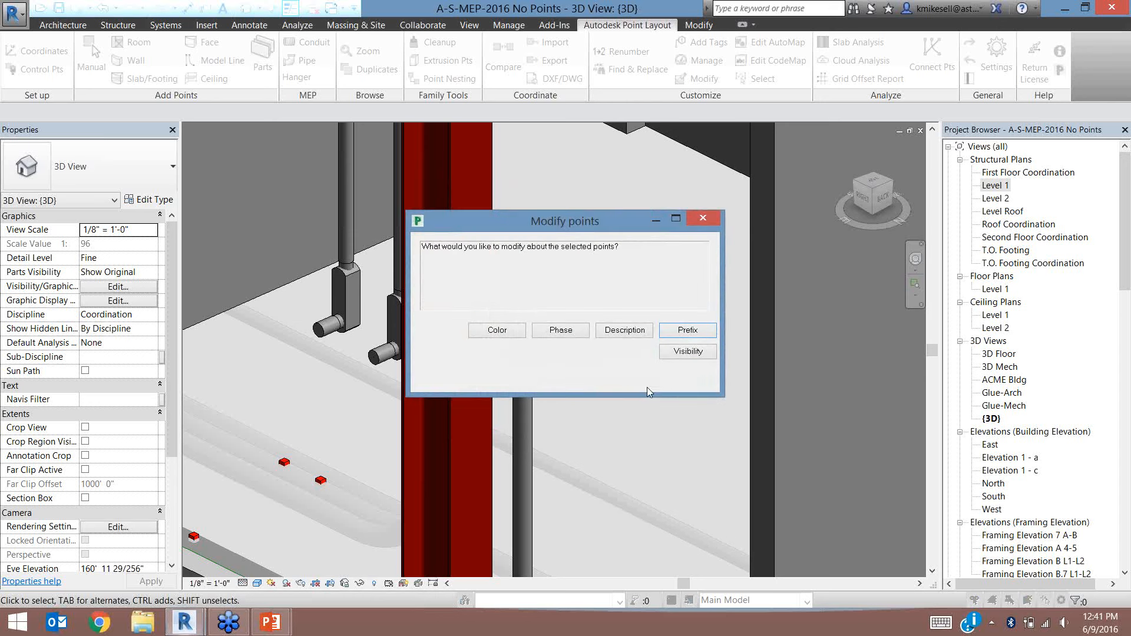
pyautogui.click(494, 331)
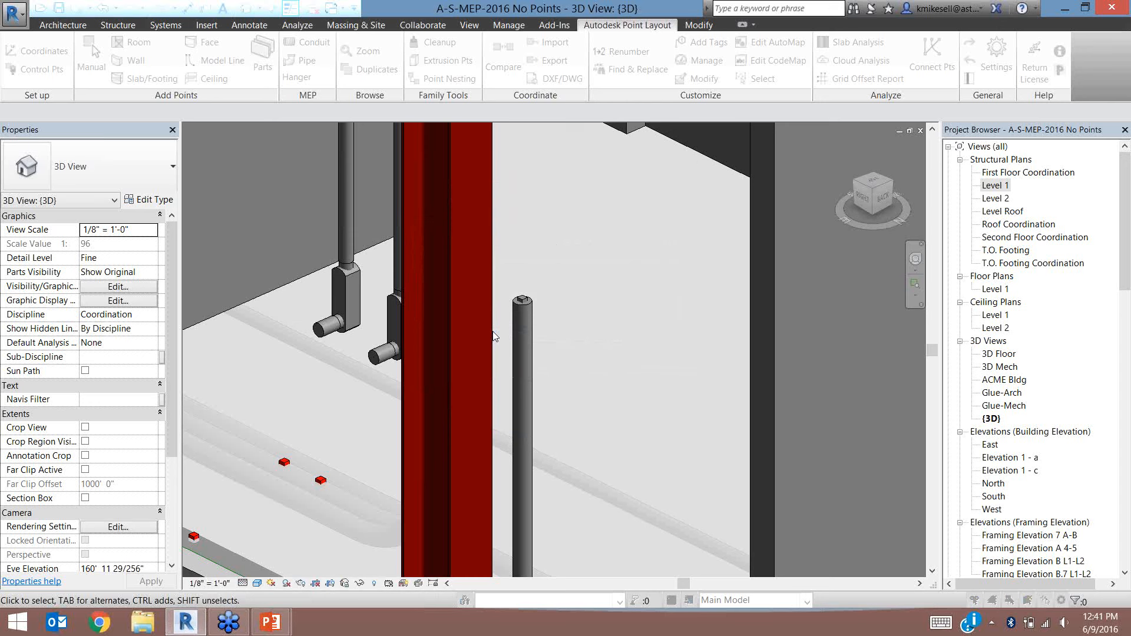
pyautogui.click(535, 200)
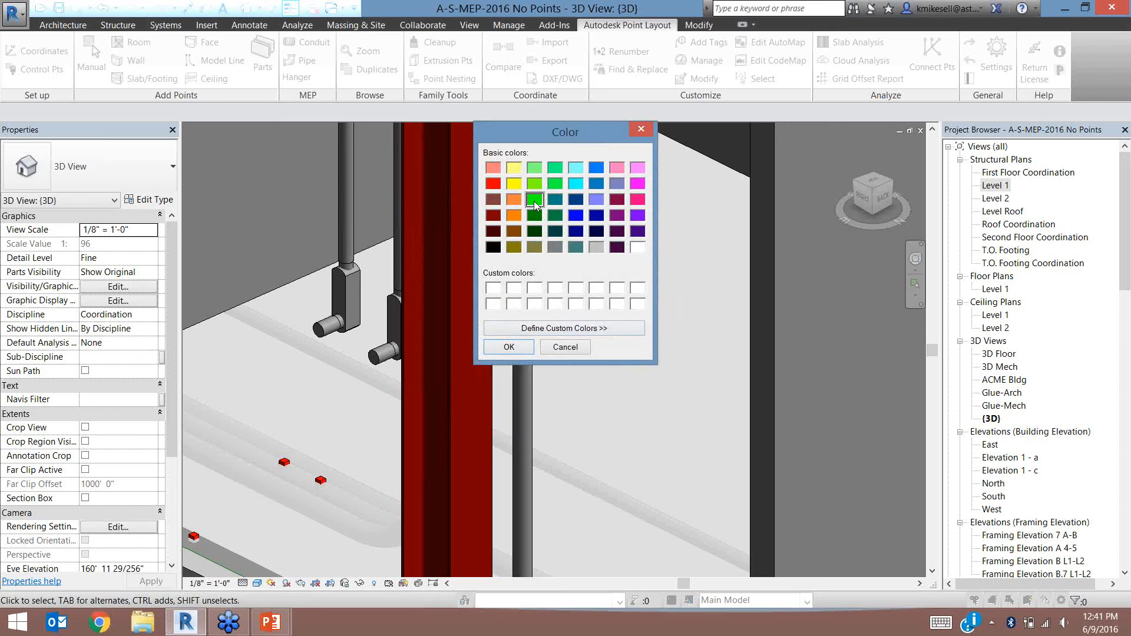
pyautogui.click(507, 347)
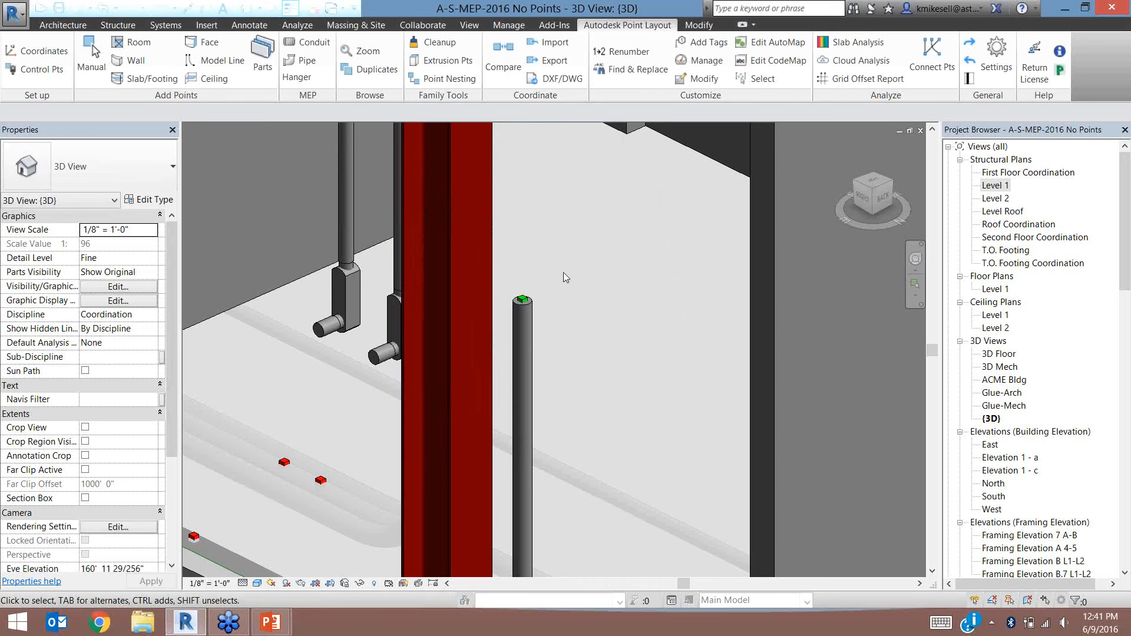
# Examine the recolored points at the ends of the vertical pipes and the other points along the foundation
pyautogui.moveTo(705, 172); pyautogui.dragTo(636, 497, button='middle')
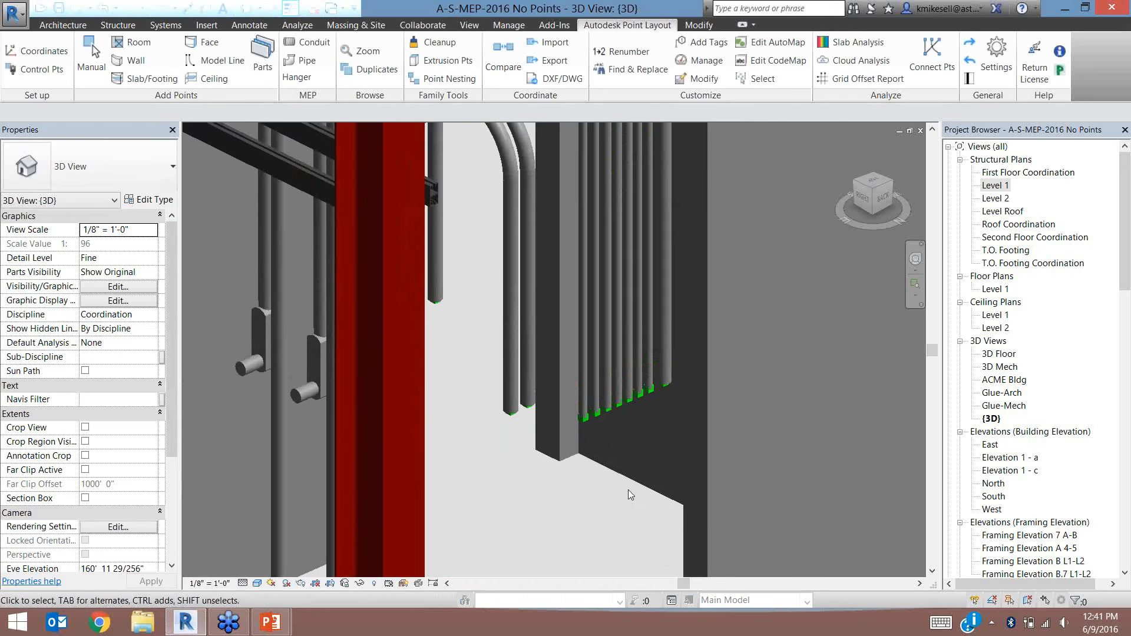
pyautogui.scroll(-3, 613, 439)
pyautogui.scroll(-1, 614, 439)
pyautogui.scroll(-1, 615, 443)
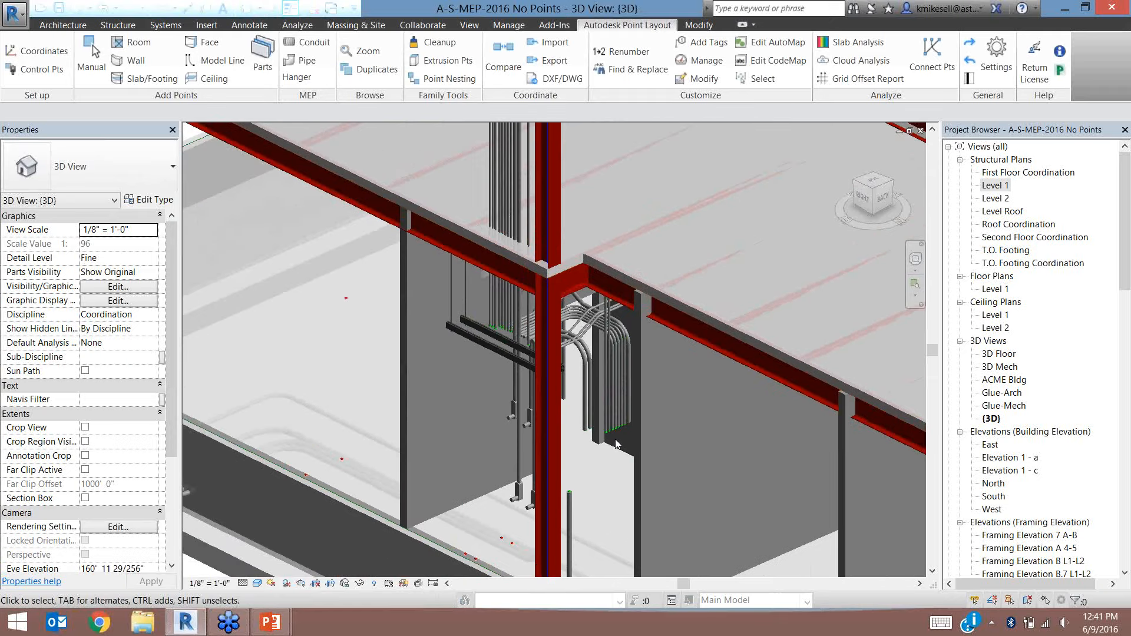
pyautogui.scroll(-5, 615, 443)
pyautogui.moveTo(562, 406); pyautogui.dragTo(374, 280, button='middle')
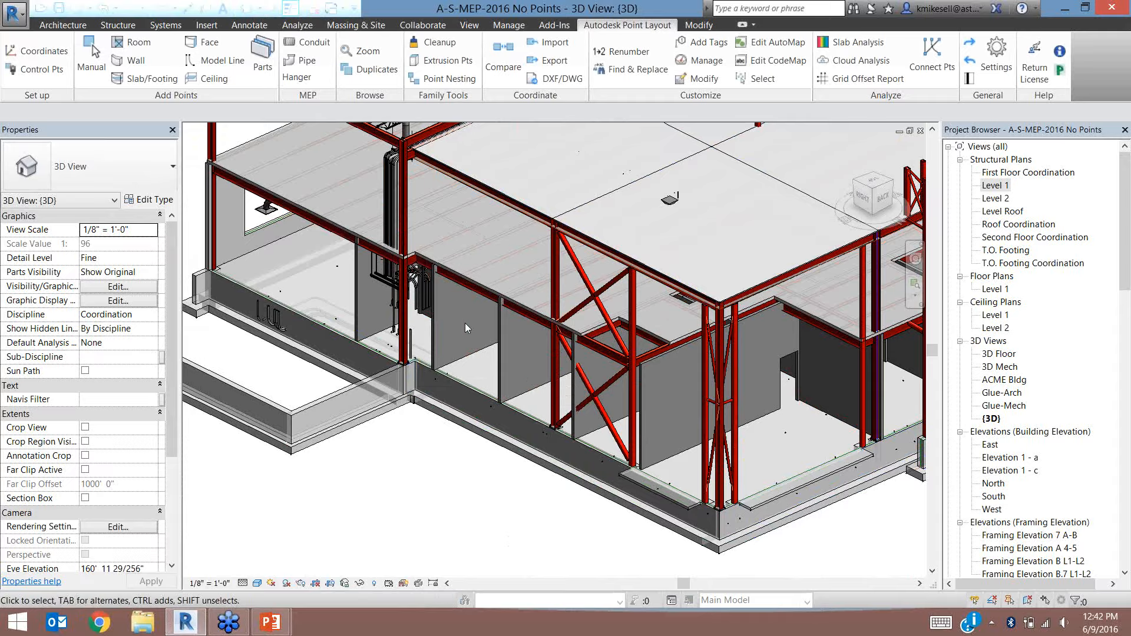
pyautogui.scroll(5, 465, 323)
pyautogui.scroll(1, 461, 323)
pyautogui.moveTo(517, 435); pyautogui.dragTo(861, 309, button='middle')
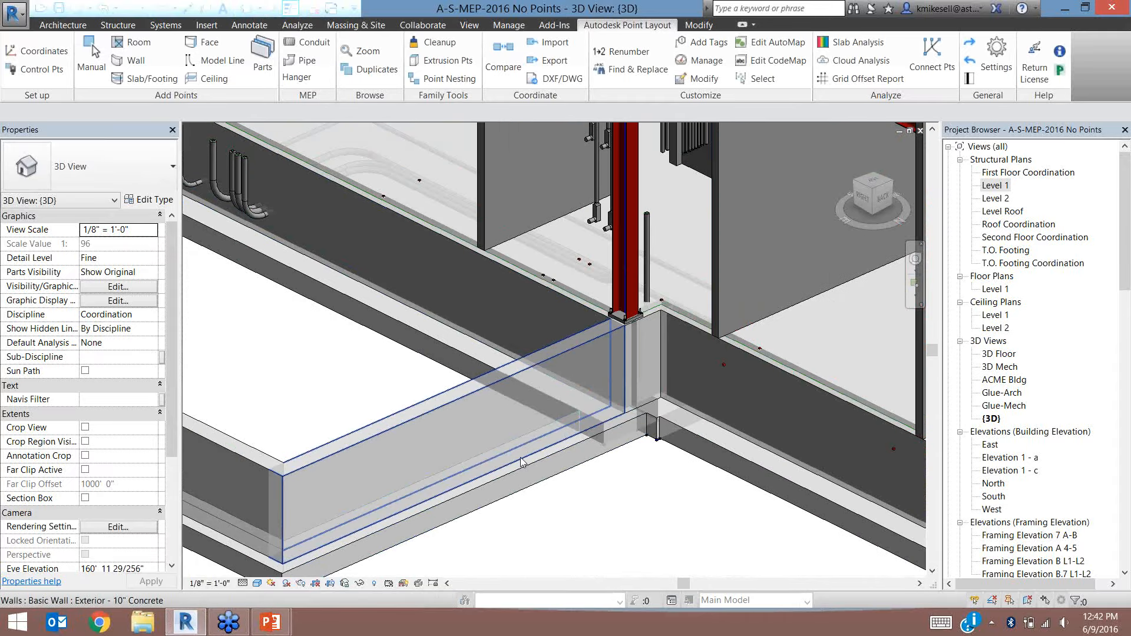
# Open the family of a back-to-back strut pipe hanger near the round ducts for editing
pyautogui.scroll(-6, 521, 457)
pyautogui.moveTo(520, 457); pyautogui.dragTo(334, 623, button='middle')
pyautogui.scroll(8, 570, 364)
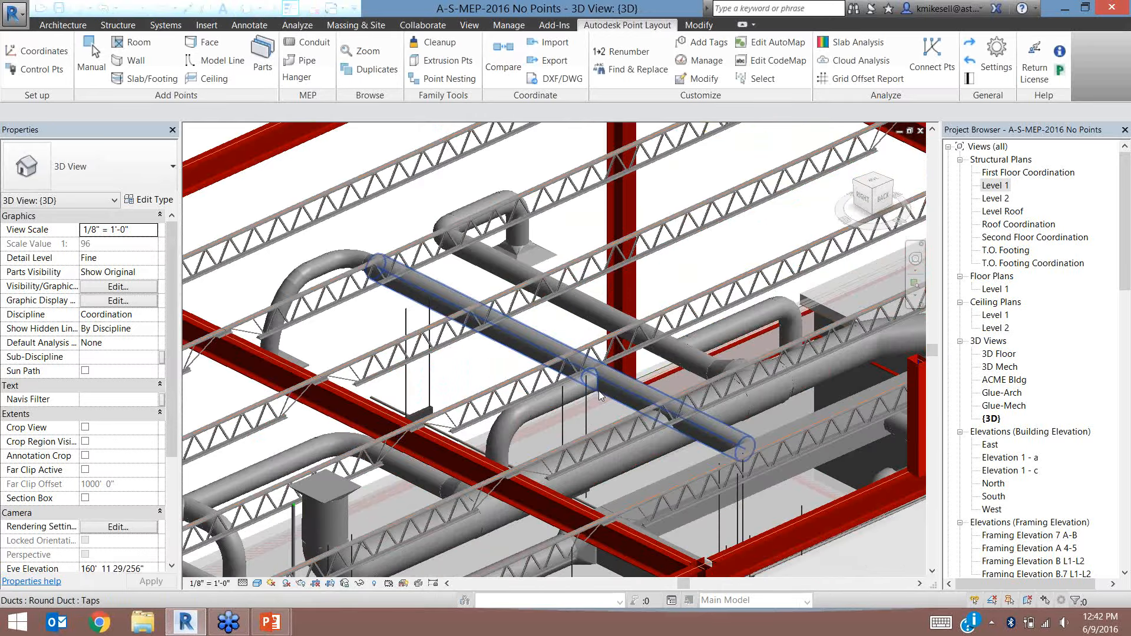
pyautogui.click(570, 363)
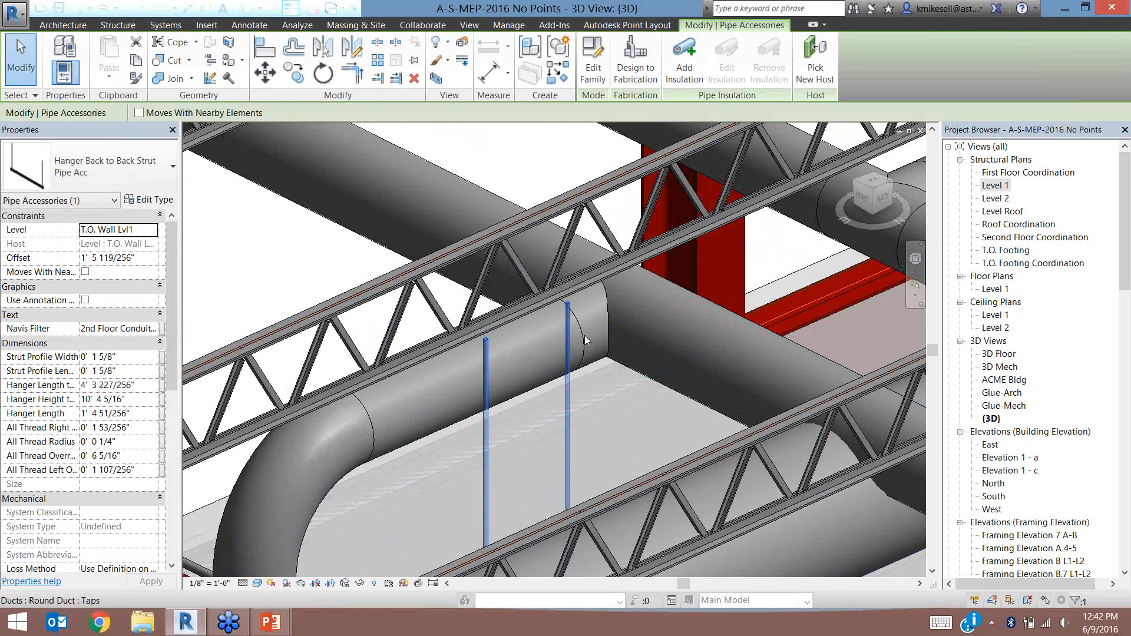
pyautogui.click(592, 62)
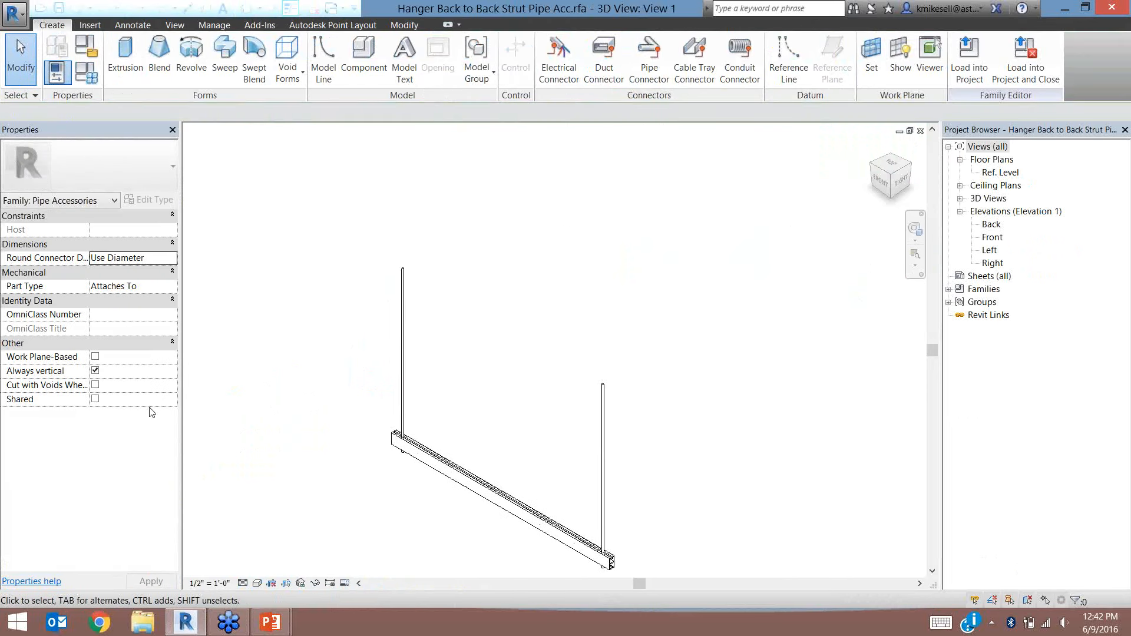
# Set up Point Layout face points in the hanger family, marking the edges of selected faces with automatic point spacing
pyautogui.click(363, 26)
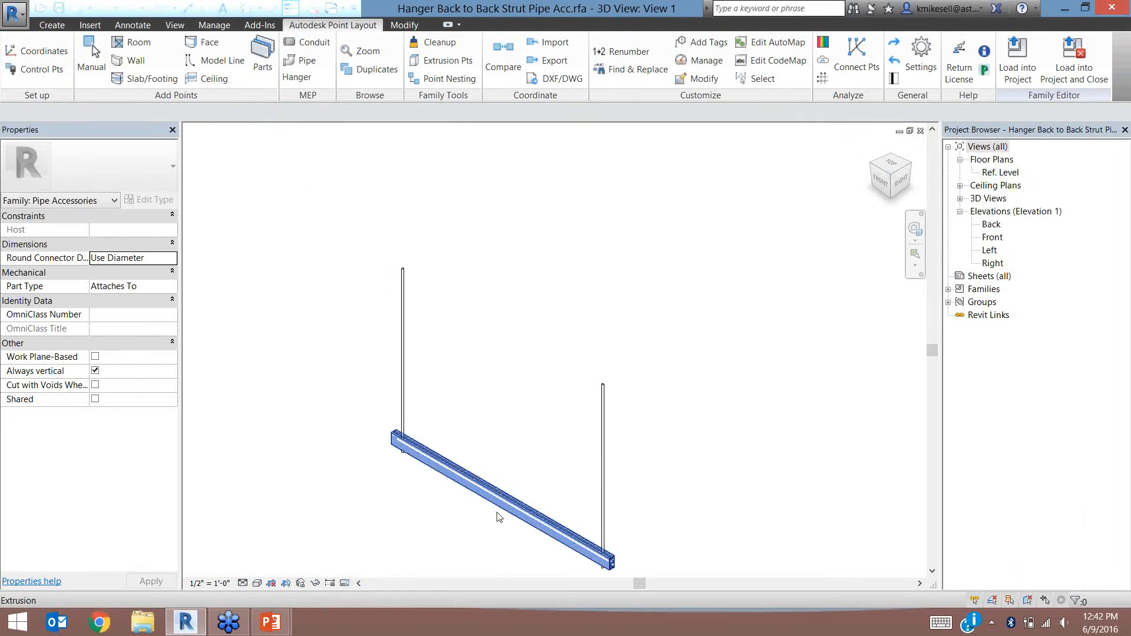
pyautogui.moveTo(498, 470); pyautogui.dragTo(505, 404, button='middle')
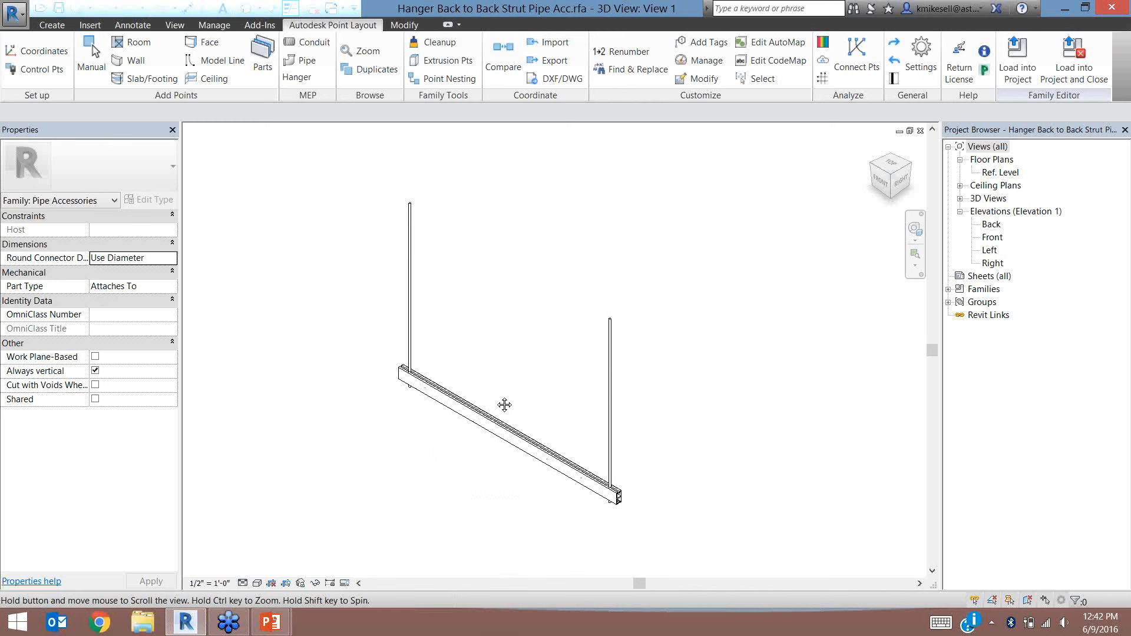
pyautogui.click(209, 42)
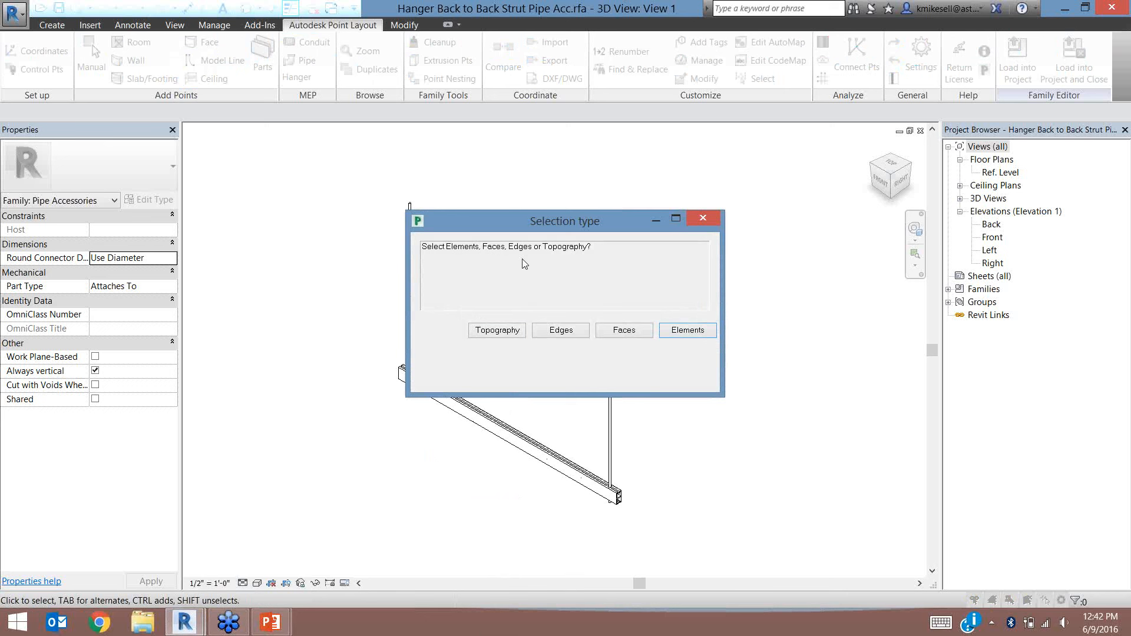
pyautogui.click(624, 333)
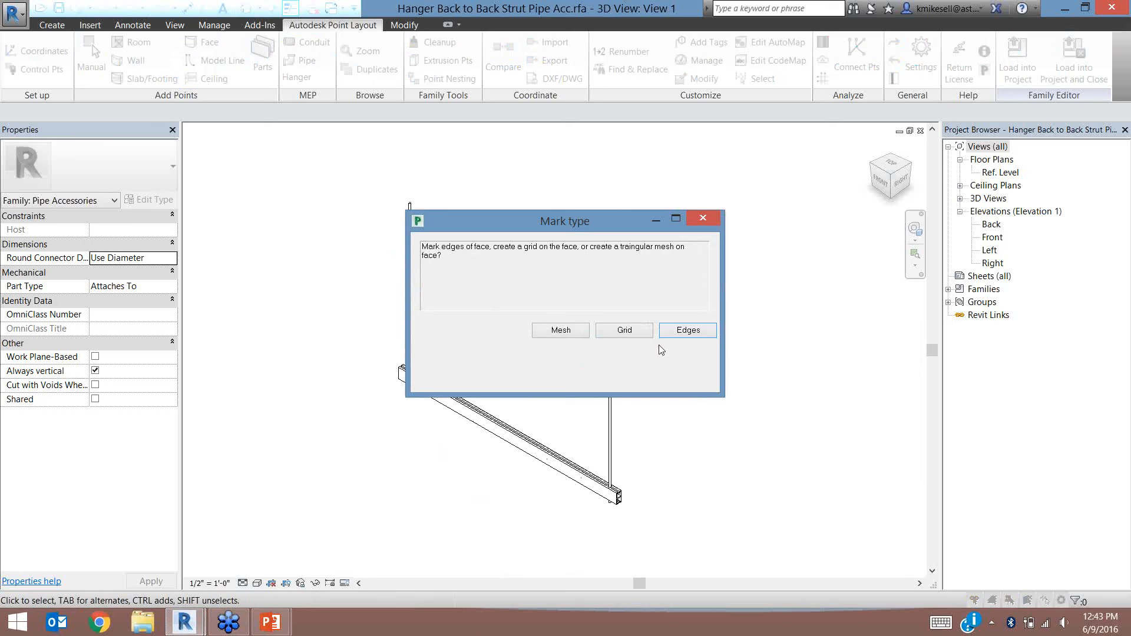
pyautogui.click(707, 331)
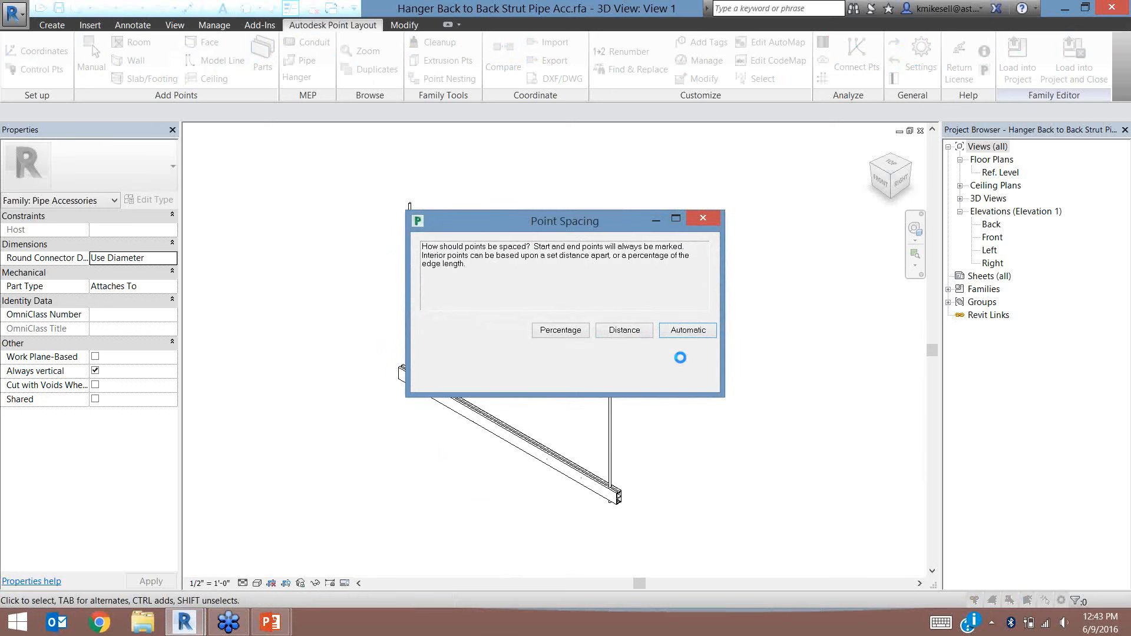
pyautogui.click(704, 338)
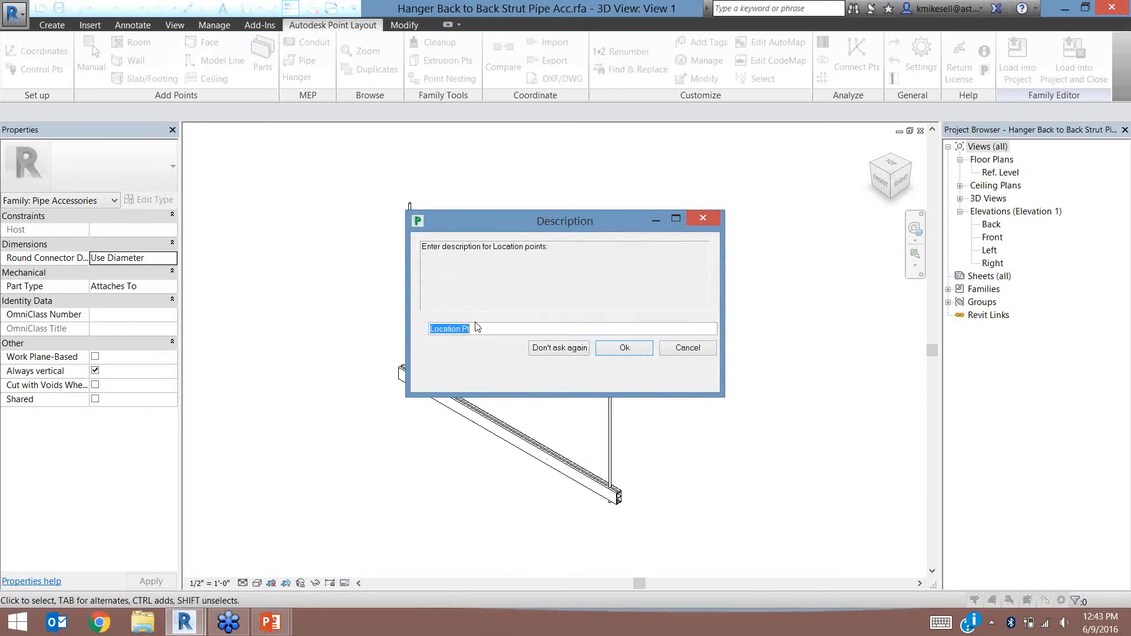
# Set the description of the location points to "Hanger Pt"
pyautogui.press('End')
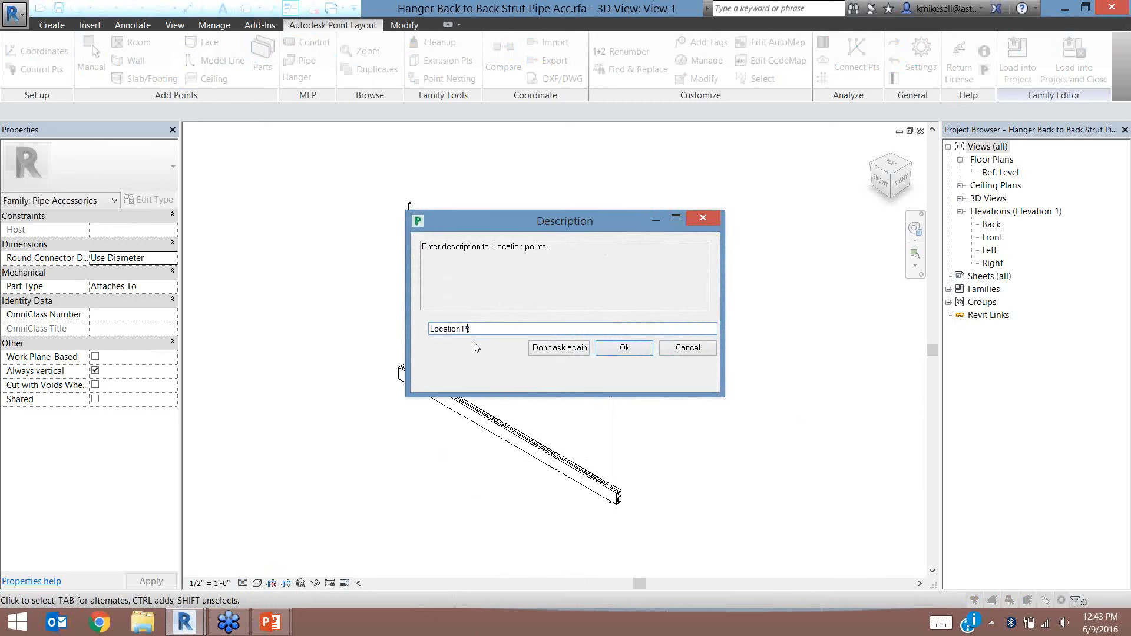
pyautogui.press('Left')
pyautogui.press('Left')
pyautogui.press('BackSpace')
pyautogui.press('BackSpace')
pyautogui.press('BackSpace')
pyautogui.press('BackSpace')
pyautogui.press('BackSpace')
pyautogui.press('BackSpace')
pyautogui.press('BackSpace')
pyautogui.press('BackSpace')
pyautogui.press('BackSpace')
pyautogui.write('Hanger')
pyautogui.click(625, 348)
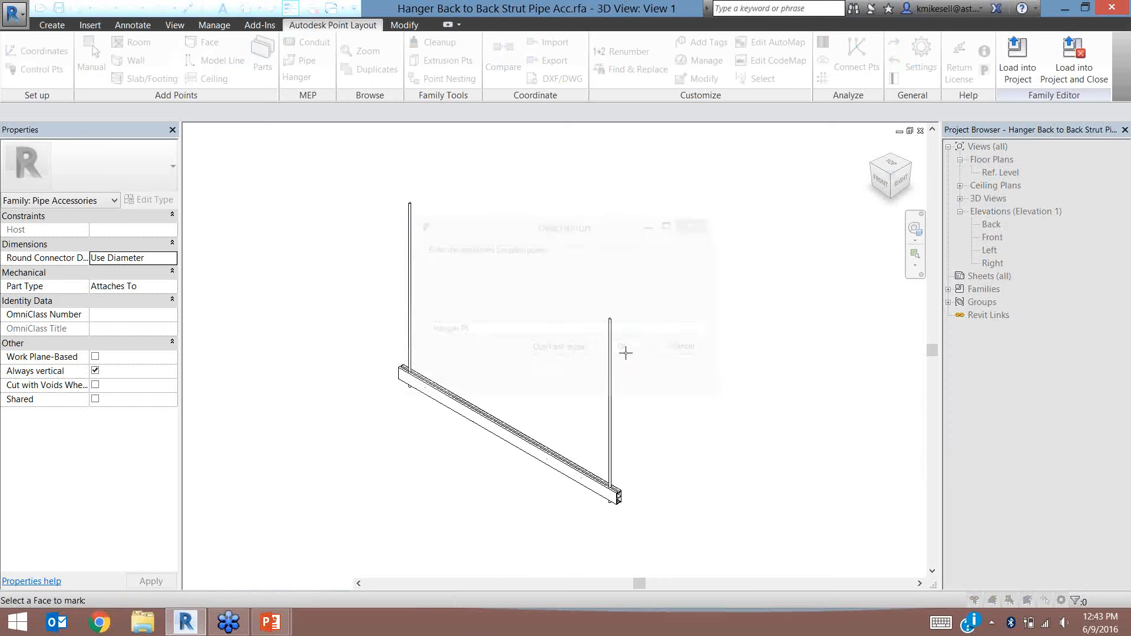
# Place a point on the top face of the hanger's right-hand threaded rod, keeping the description "Hanger Pt"
pyautogui.scroll(5, 604, 353)
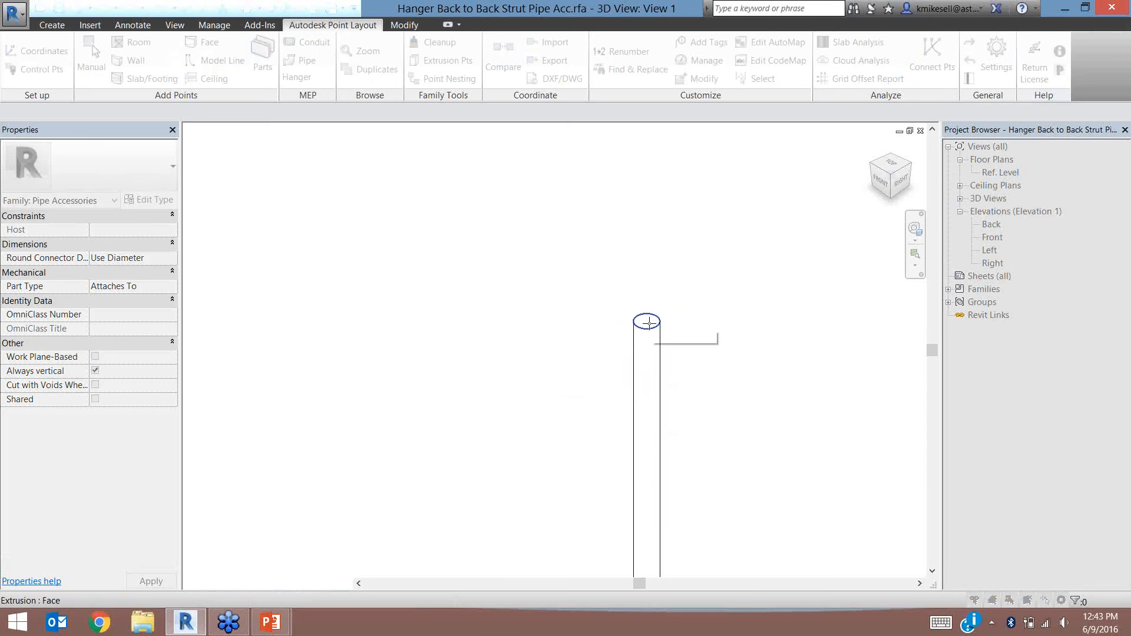
pyautogui.click(646, 322)
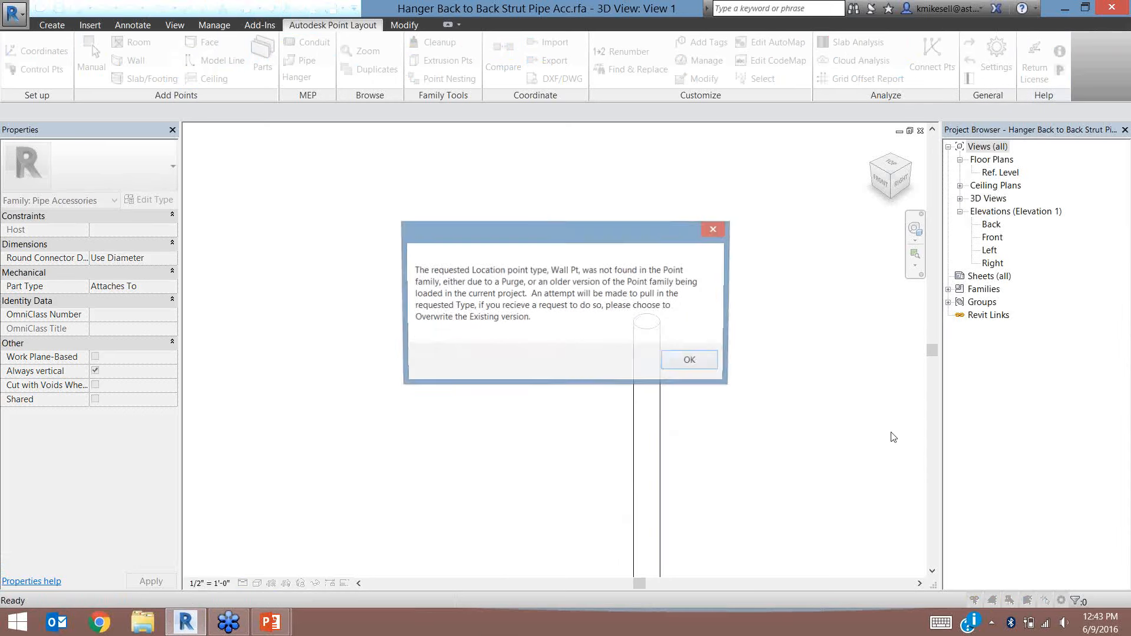
pyautogui.click(691, 362)
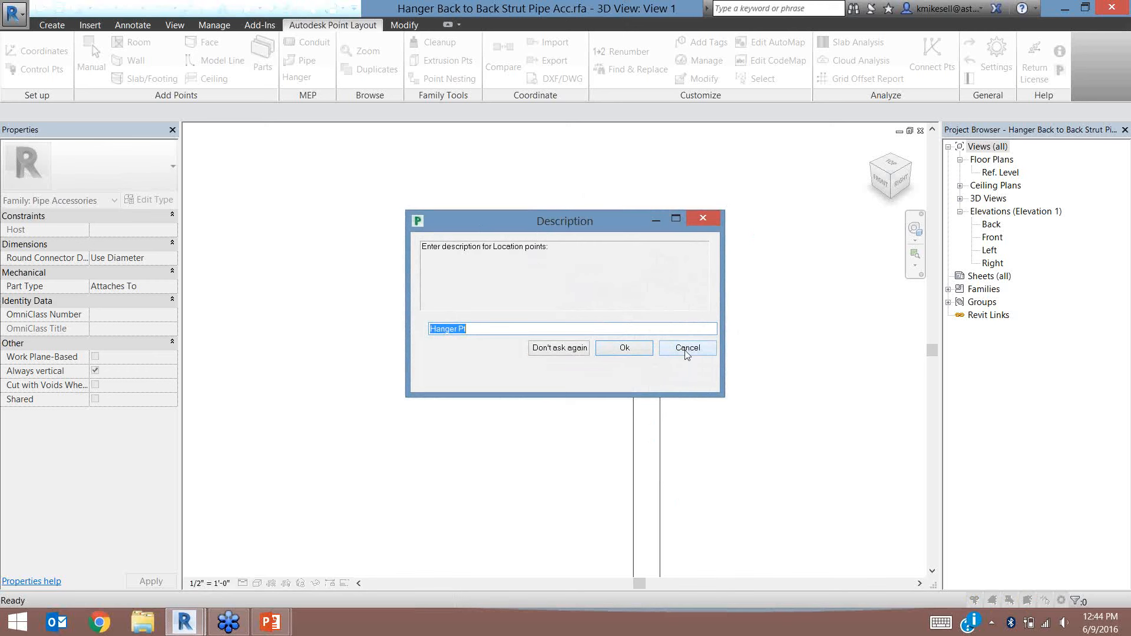
pyautogui.moveTo(615, 211); pyautogui.dragTo(988, 335)
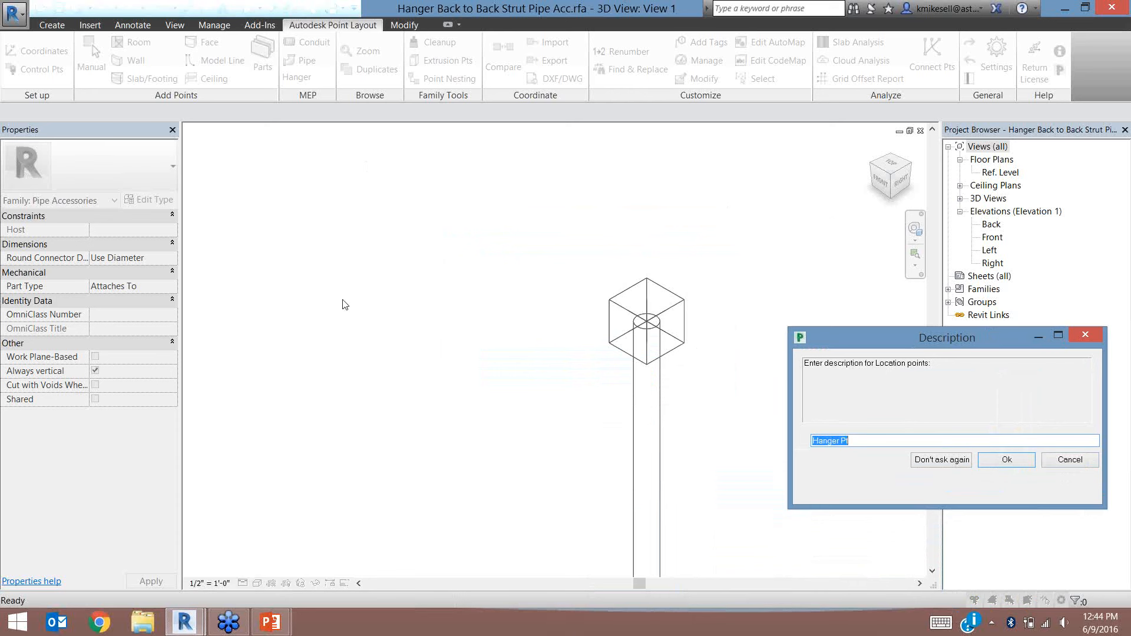
pyautogui.click(1005, 460)
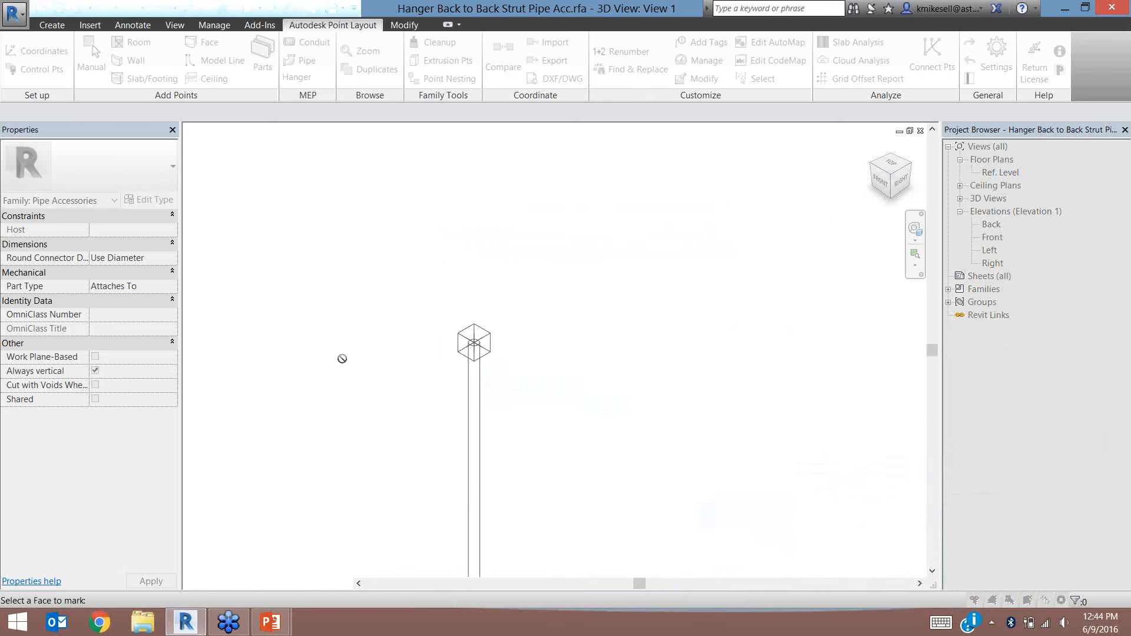
# Place a point on the top face of the hanger's left-hand threaded rod and end point placement
pyautogui.moveTo(942, 387); pyautogui.dragTo(969, 381, button='middle')
pyautogui.scroll(-4, 765, 386)
pyautogui.moveTo(473, 159); pyautogui.dragTo(483, 350, button='middle')
pyautogui.scroll(5, 487, 307)
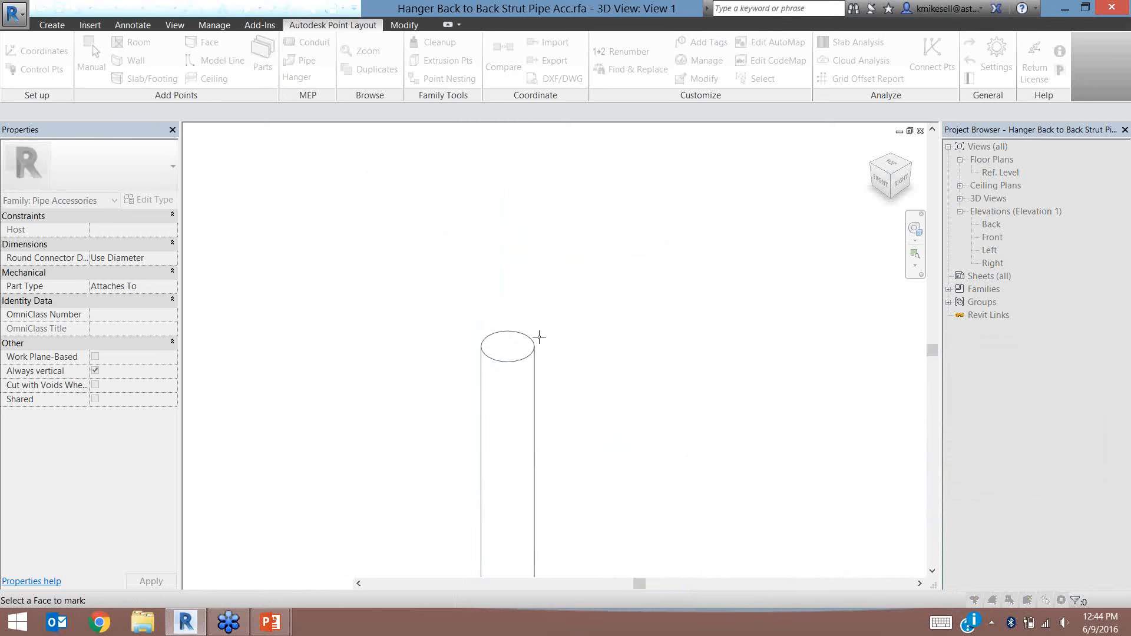
pyautogui.click(522, 345)
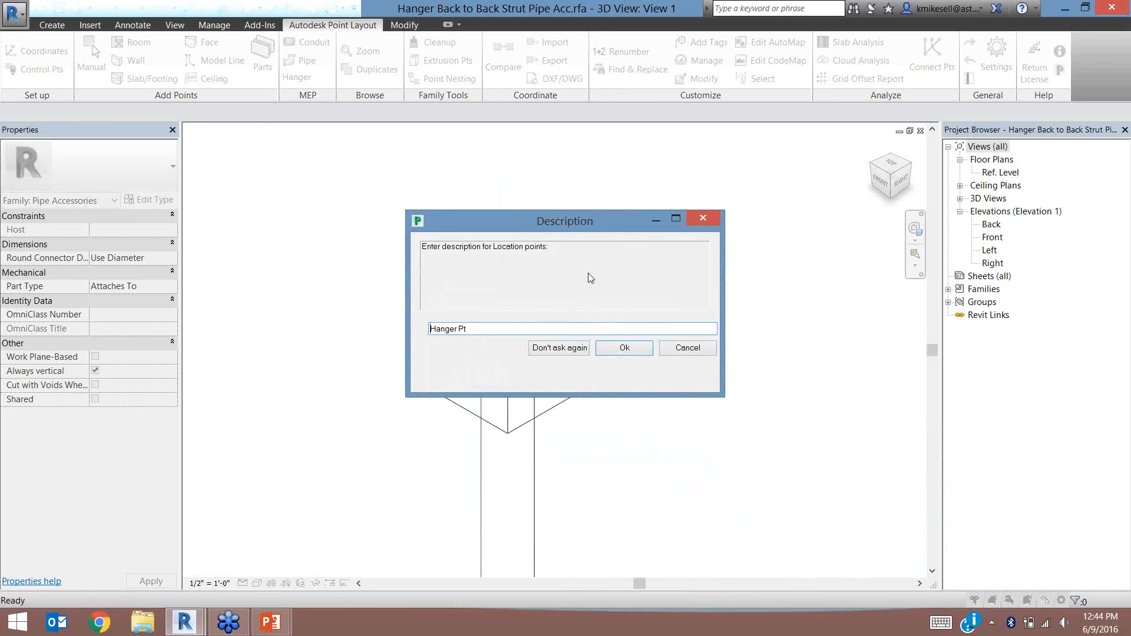
pyautogui.click(686, 349)
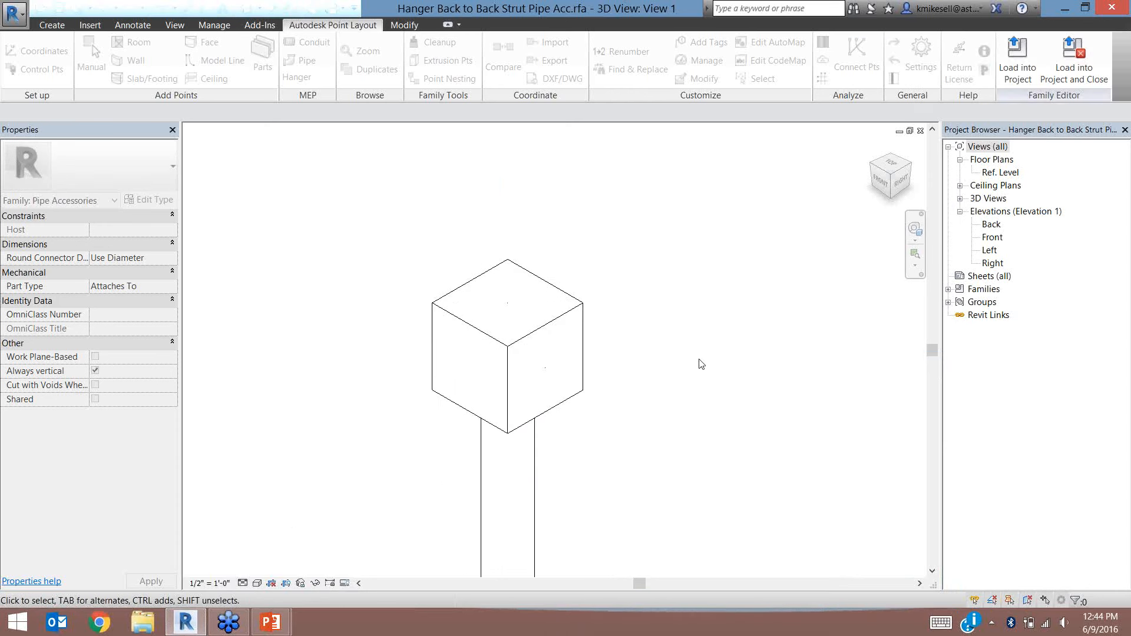
# Load the hanger family into the project and close it without saving, overwriting the existing version
pyautogui.scroll(-6, 701, 364)
pyautogui.moveTo(893, 394); pyautogui.dragTo(518, 330, button='middle')
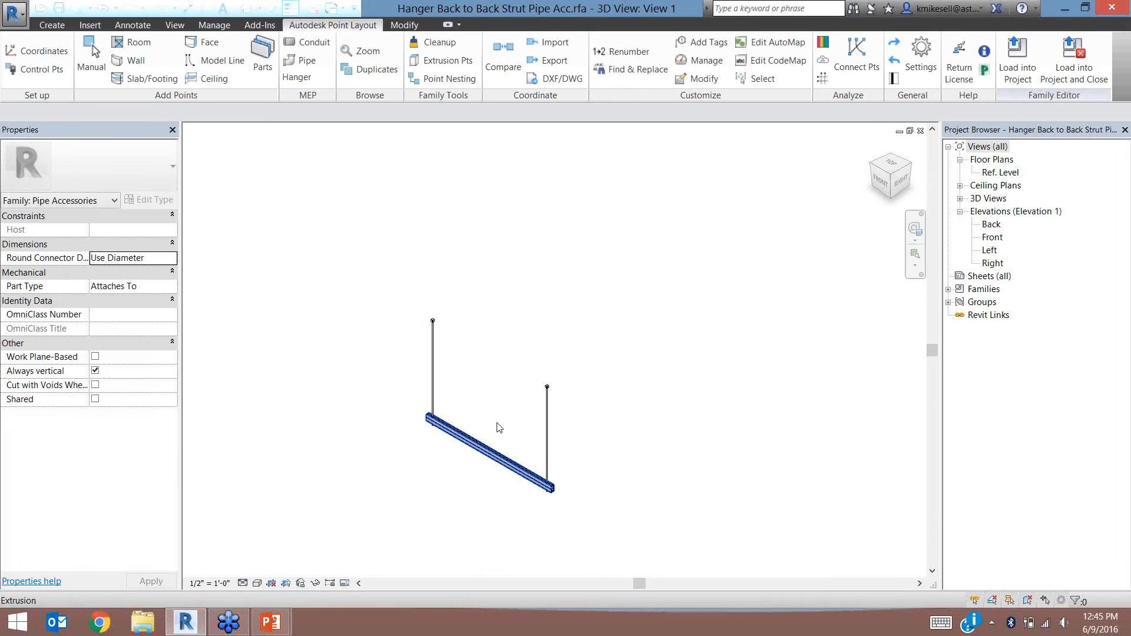
pyautogui.click(1059, 69)
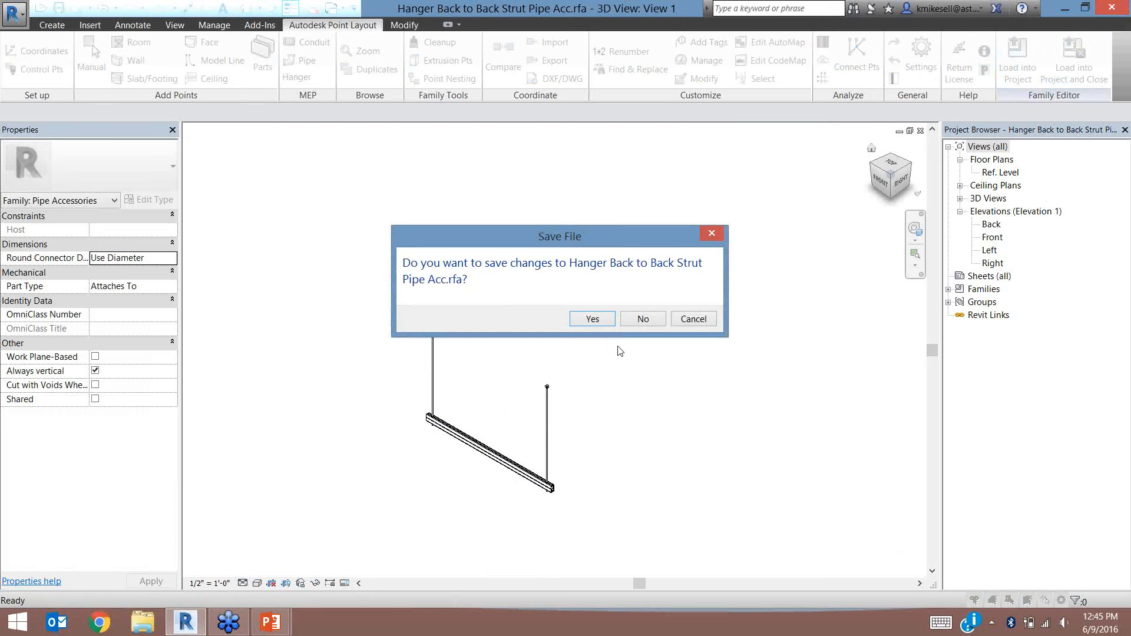
pyautogui.click(638, 321)
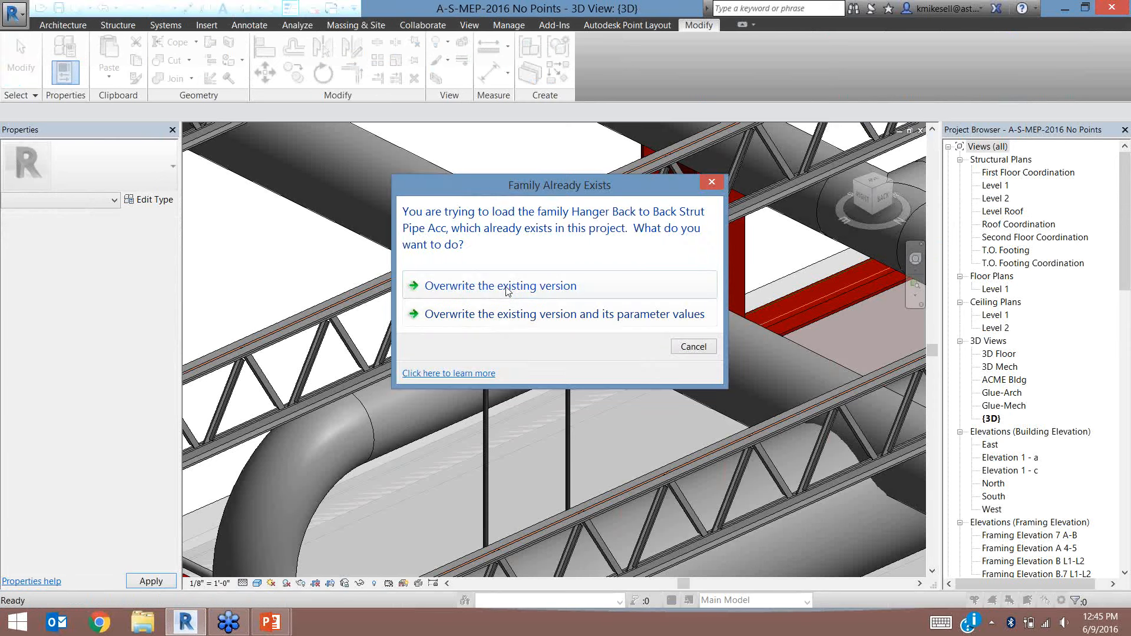
pyautogui.click(506, 286)
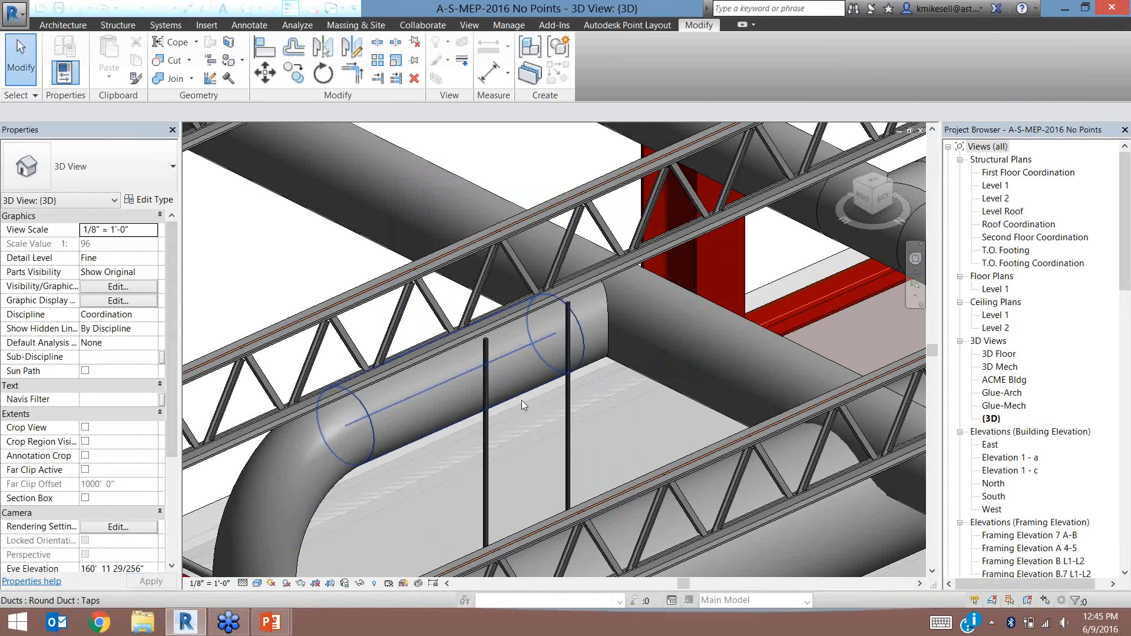
# Select the back-to-back strut hanger in the 3D view and check where its points sit relative to the threaded rods
pyautogui.click(568, 337)
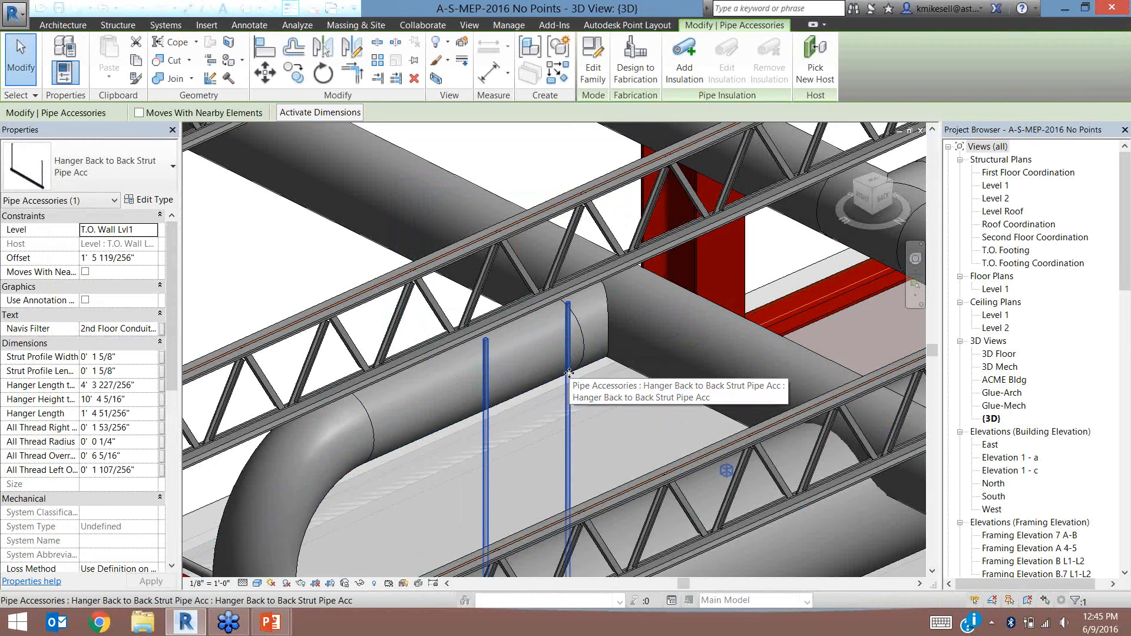
pyautogui.moveTo(568, 372); pyautogui.dragTo(521, 278, button='middle')
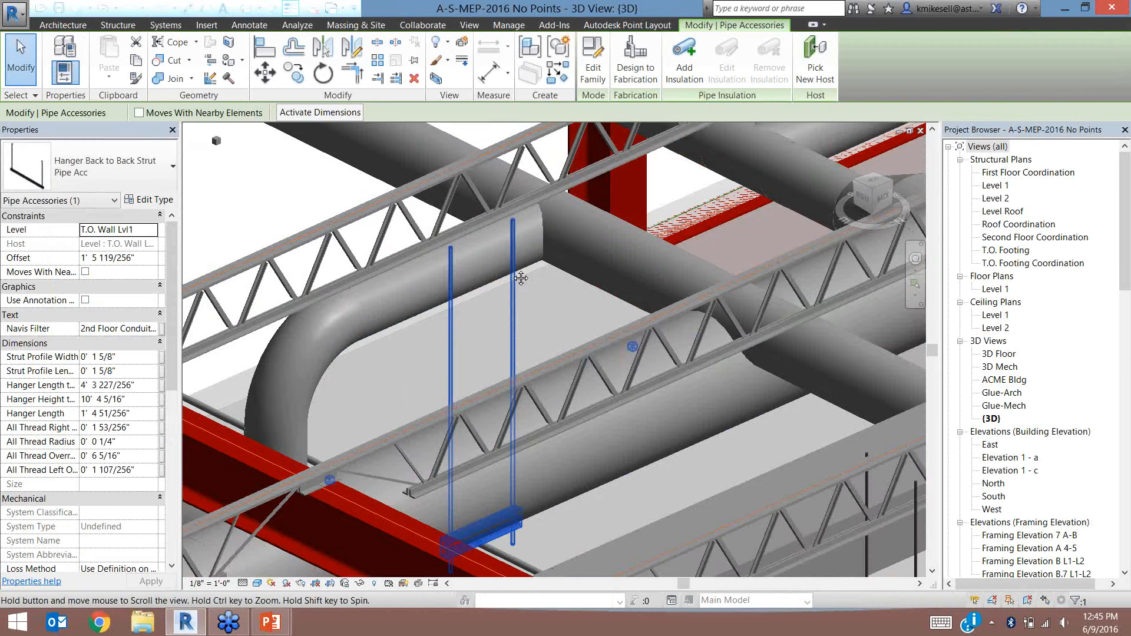
pyautogui.moveTo(397, 314); pyautogui.dragTo(694, 313, button='middle')
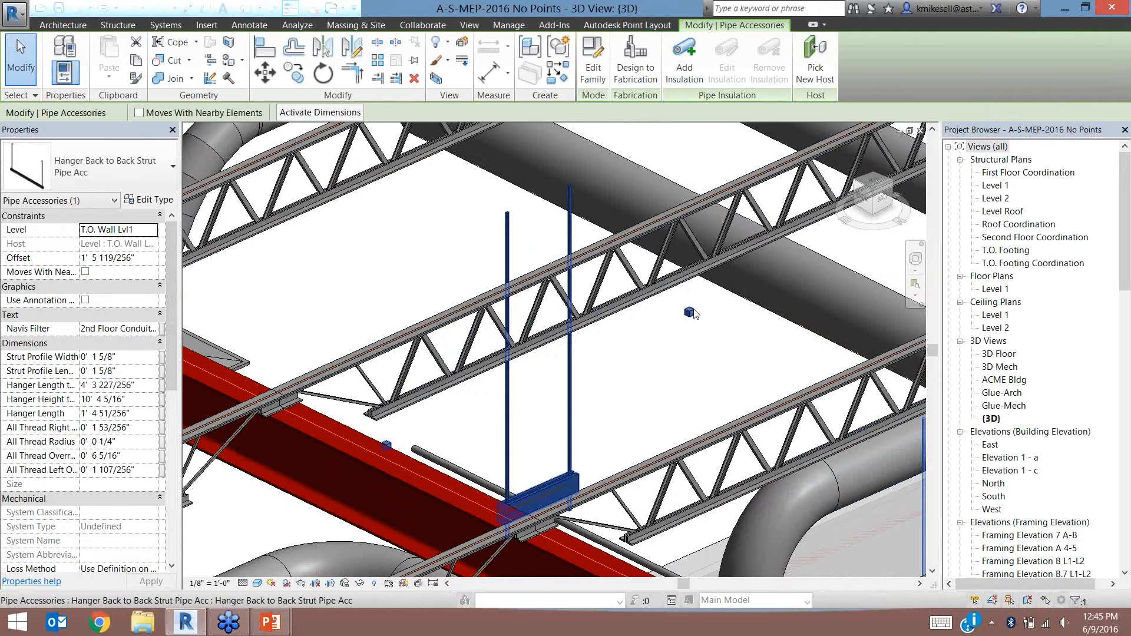
pyautogui.click(636, 267)
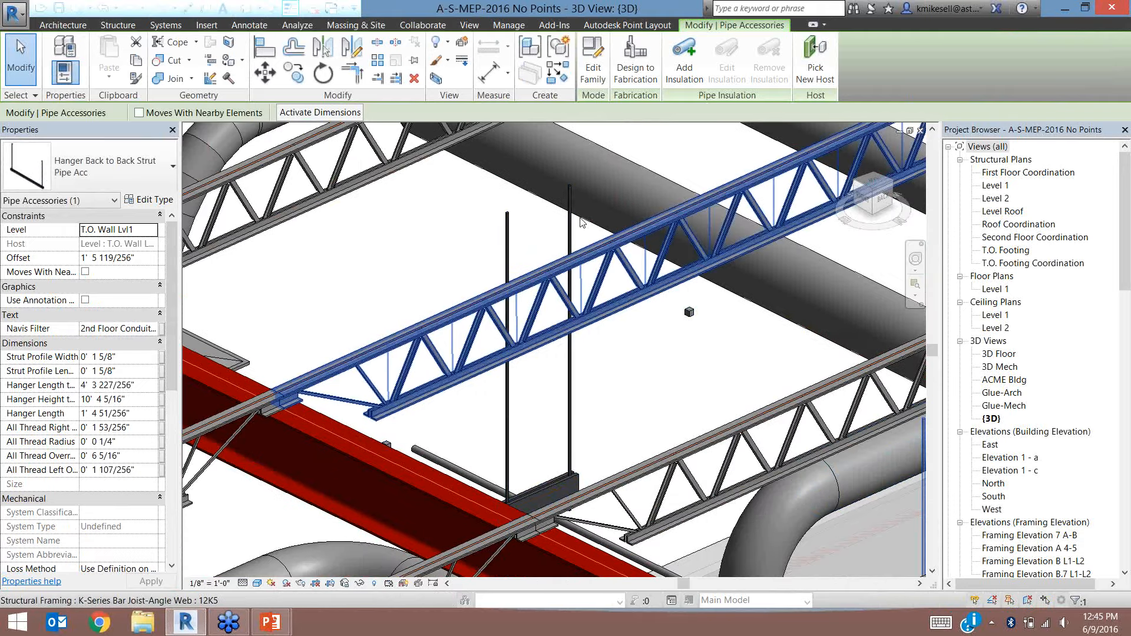
pyautogui.click(577, 364)
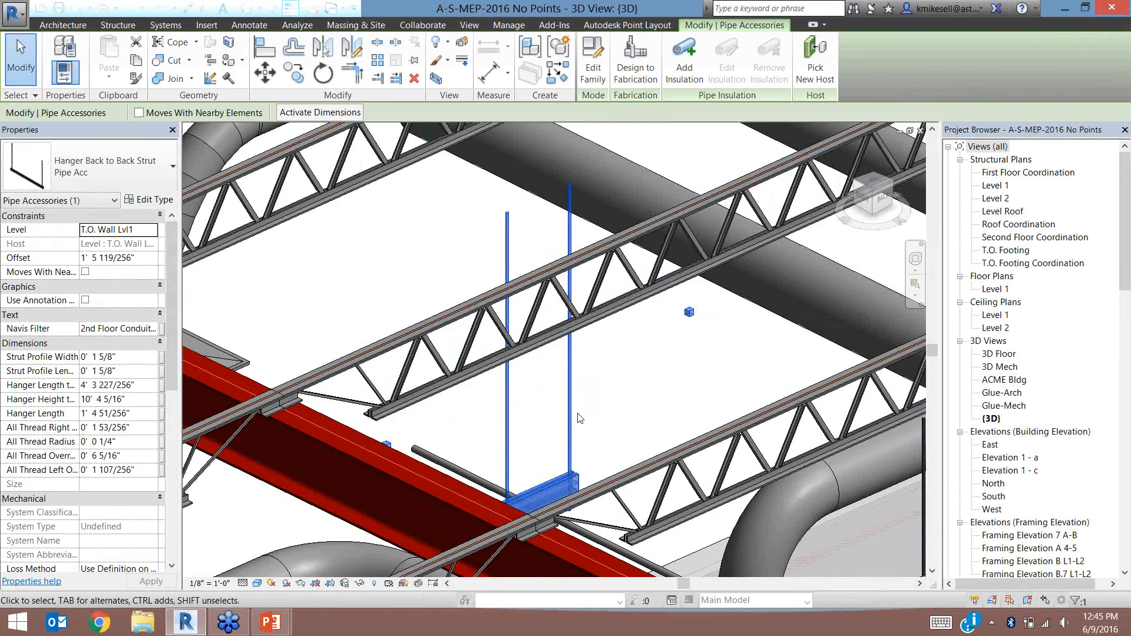
# Open the selected hanger family for editing and show the right-hand rod in the Ref. Level floor plan
pyautogui.click(593, 66)
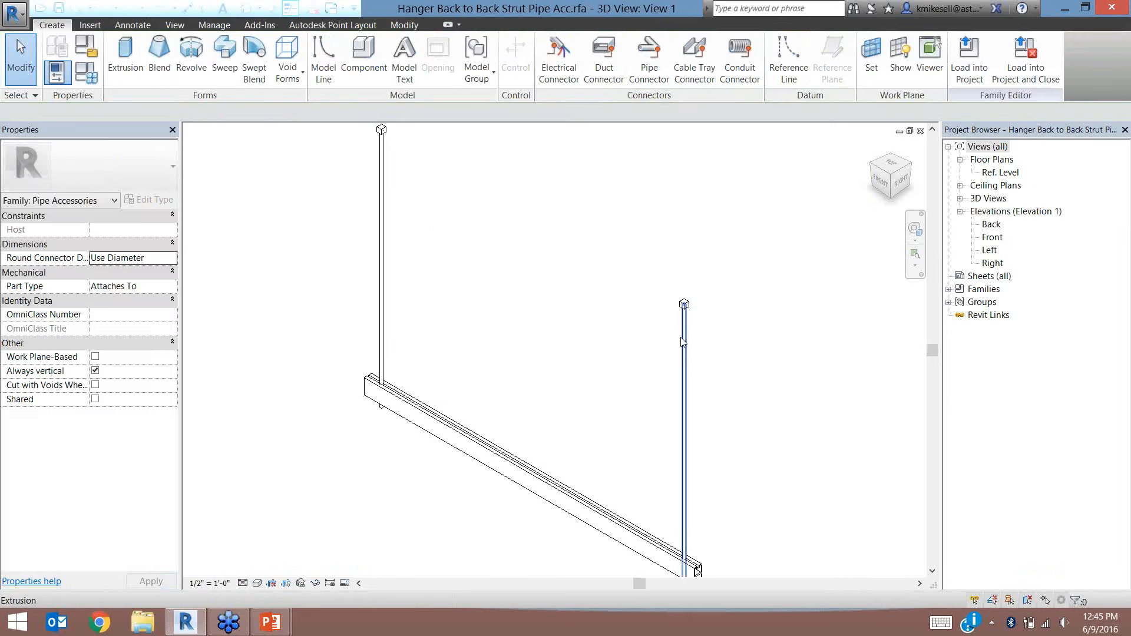
pyautogui.doubleClick(1011, 173)
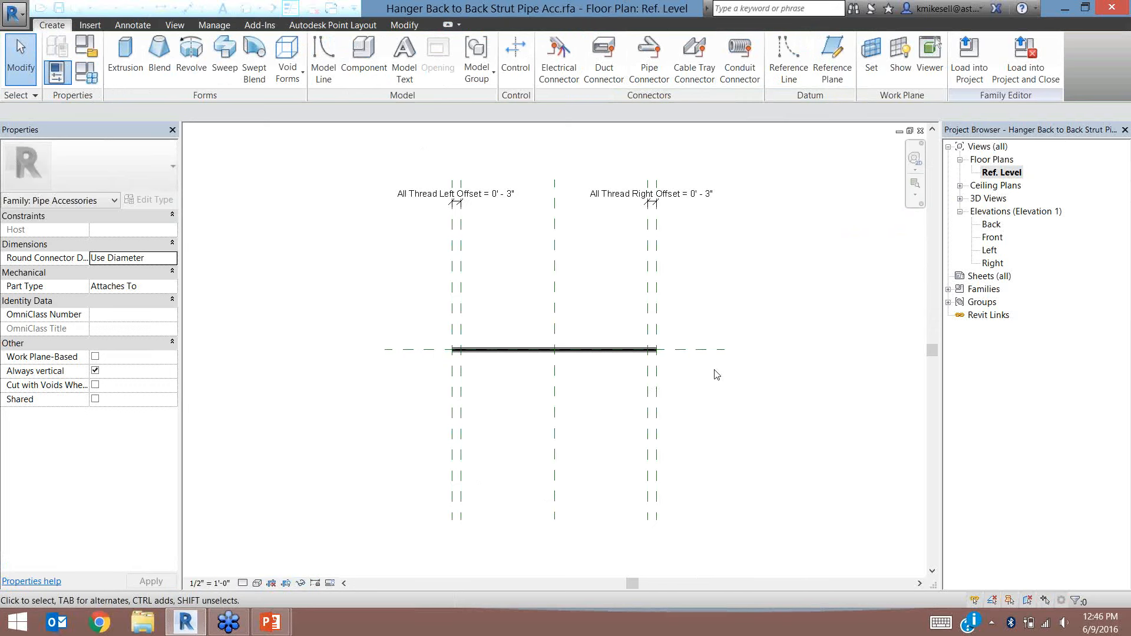
pyautogui.scroll(8, 701, 365)
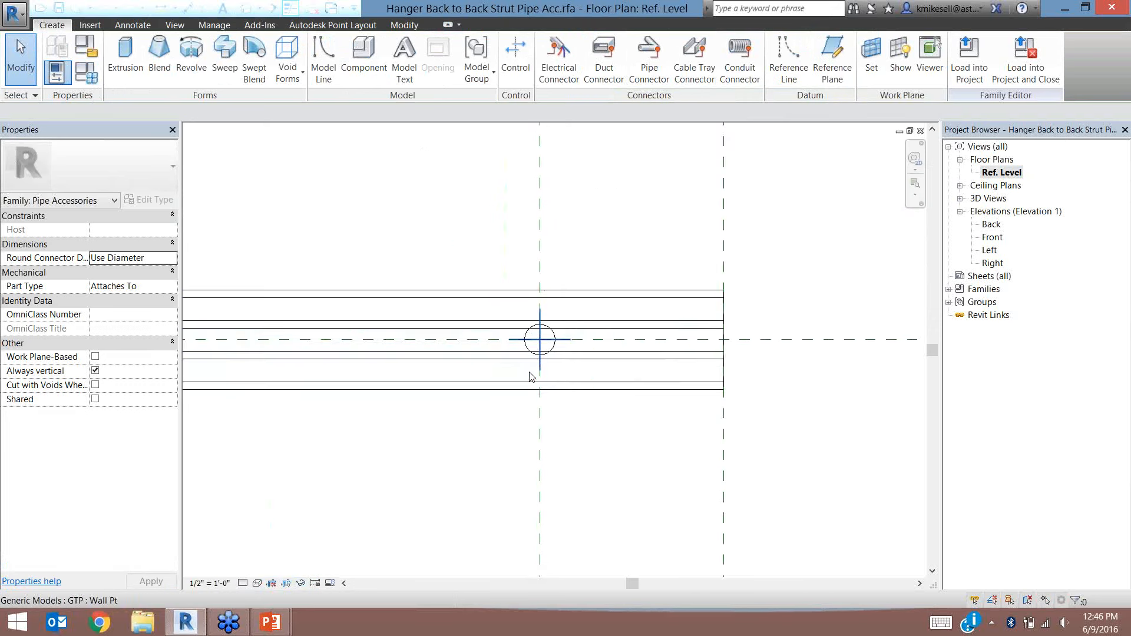
pyautogui.scroll(2, 529, 376)
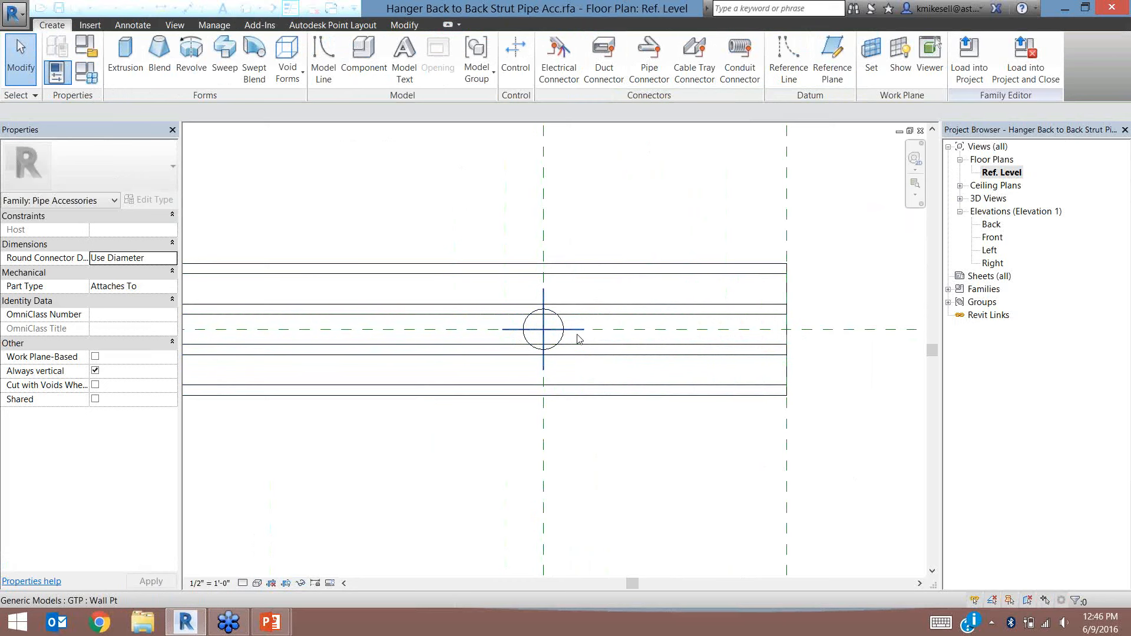
# Set the detail level of the Ref. Level plan to Medium
pyautogui.click(242, 583)
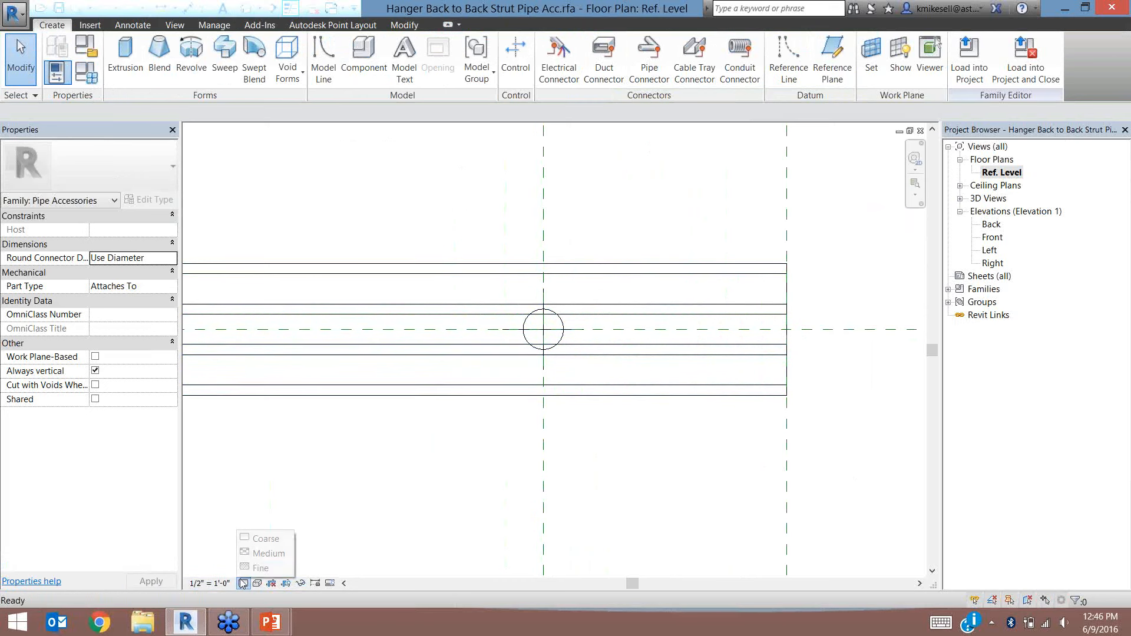
pyautogui.click(260, 568)
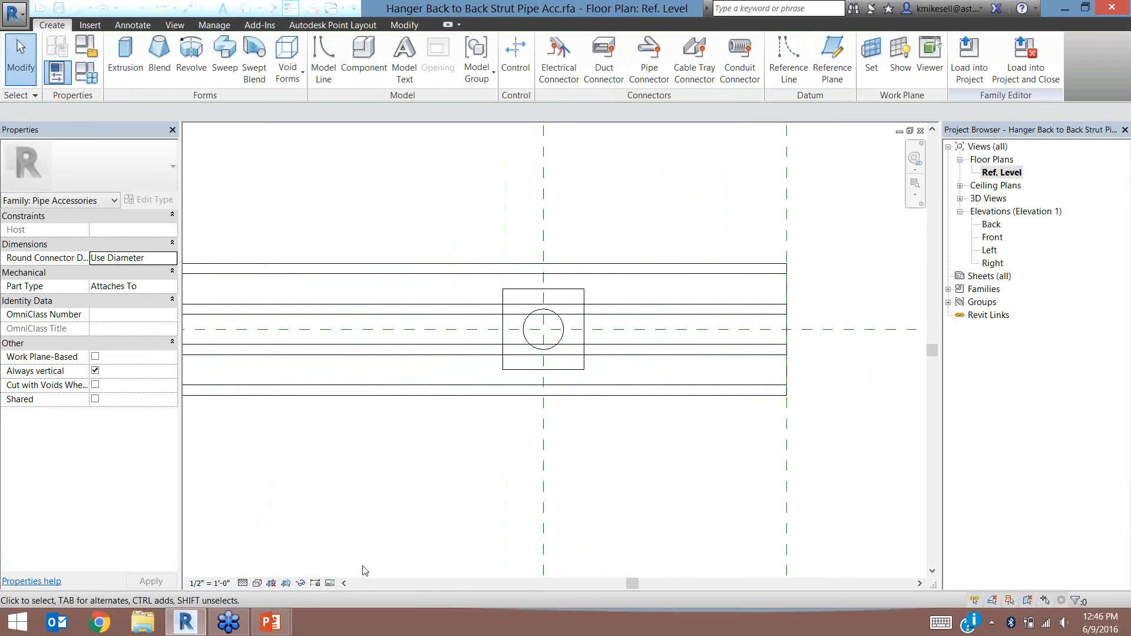
pyautogui.click(242, 584)
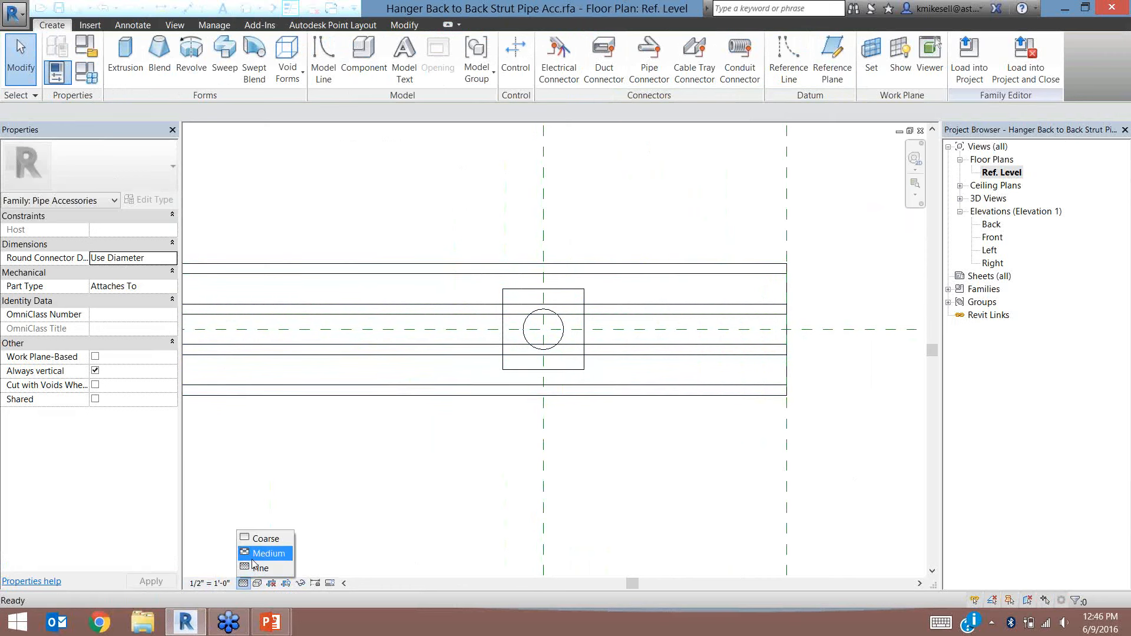
pyautogui.click(256, 567)
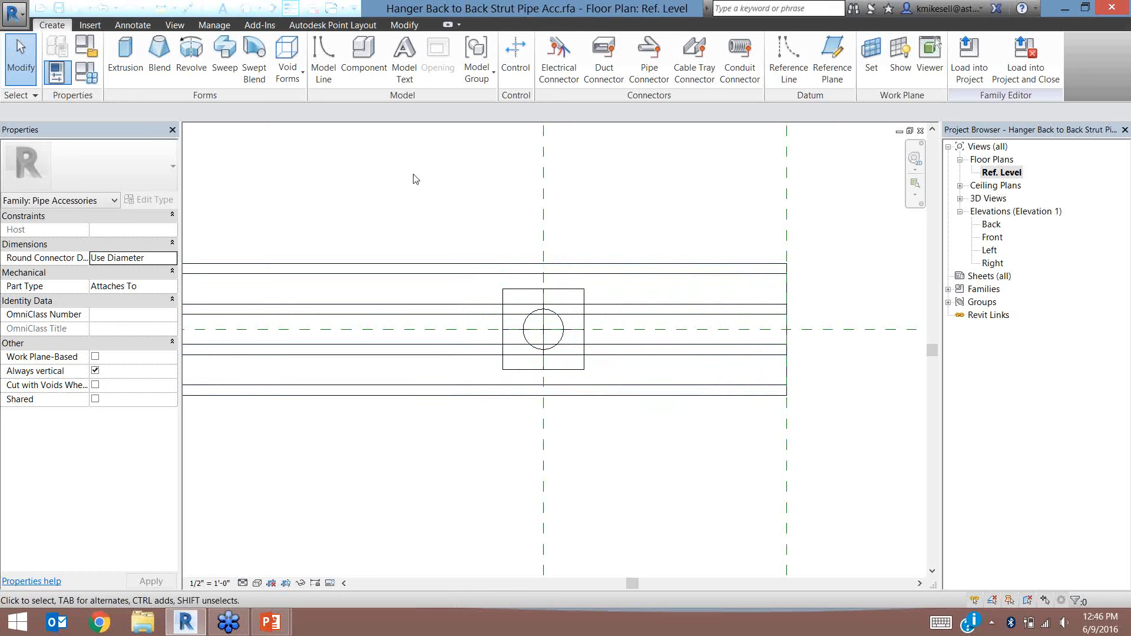
# Align the right-hand rod's point with the reference planes in plan and lock the alignment
pyautogui.click(417, 30)
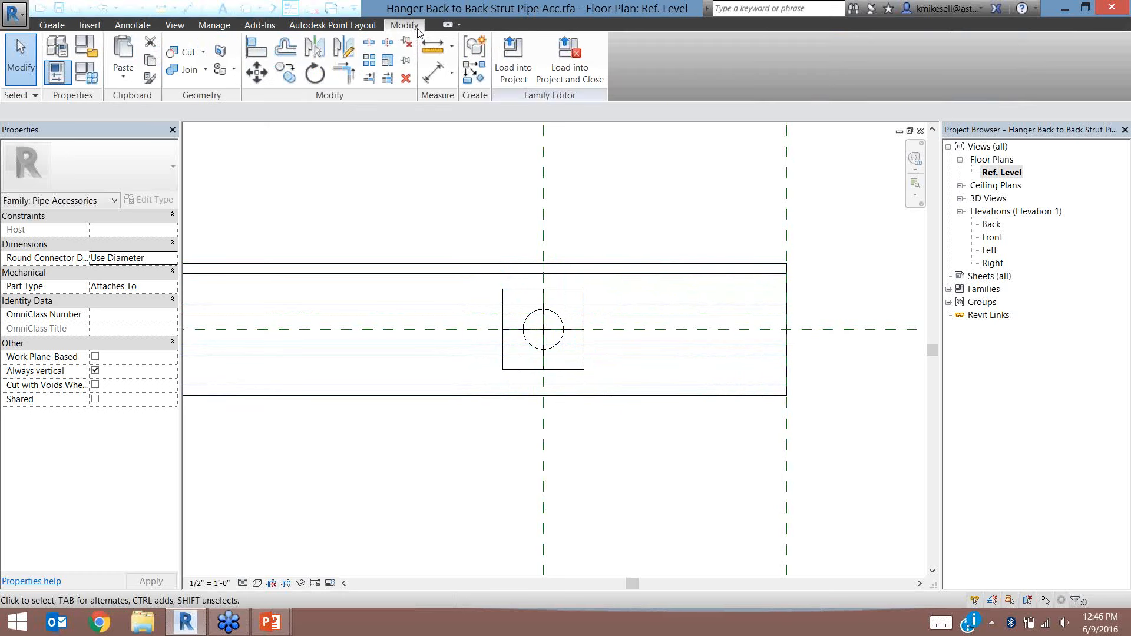
pyautogui.click(256, 55)
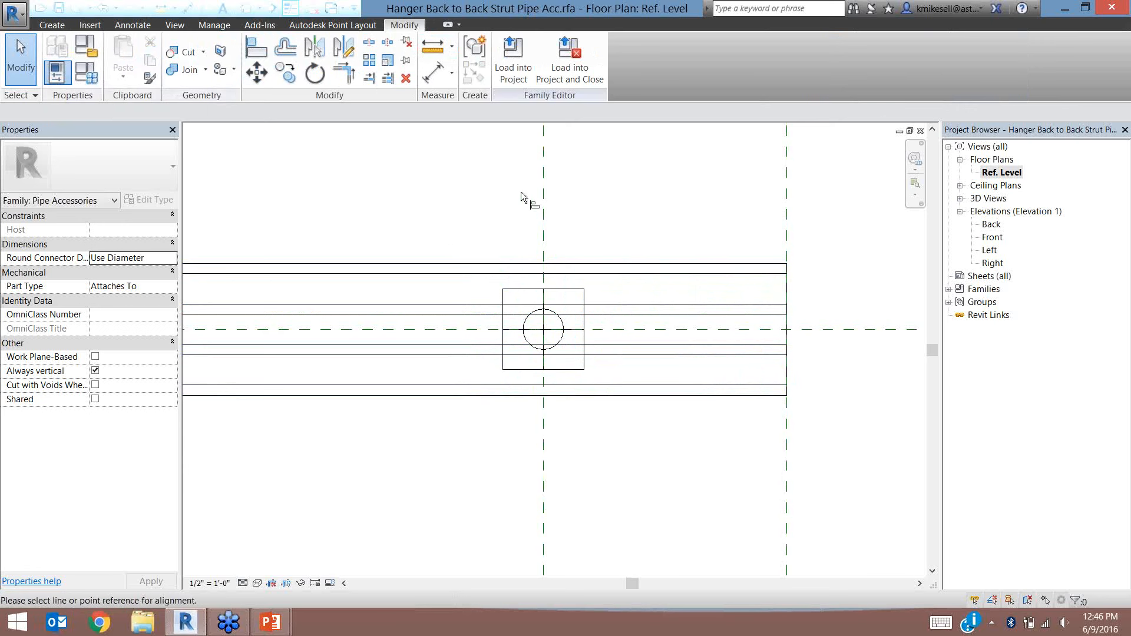
pyautogui.click(546, 341)
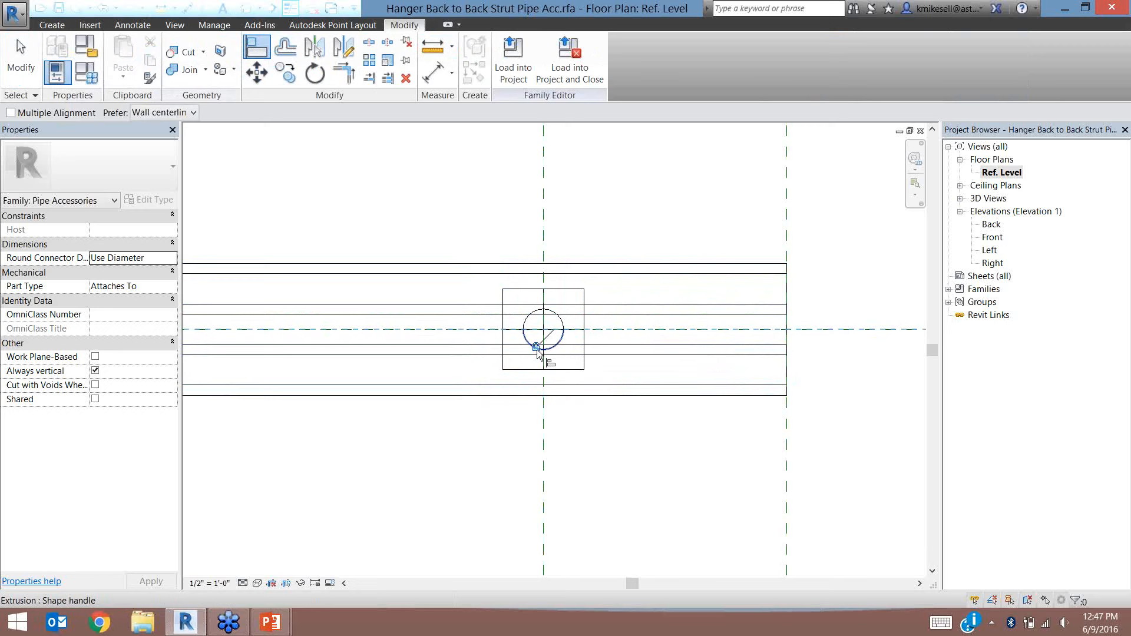
# Align the left-hand rod's point with the vertical All Thread Left reference plane
pyautogui.scroll(-7, 455, 503)
pyautogui.moveTo(454, 503); pyautogui.dragTo(1116, 398, button='middle')
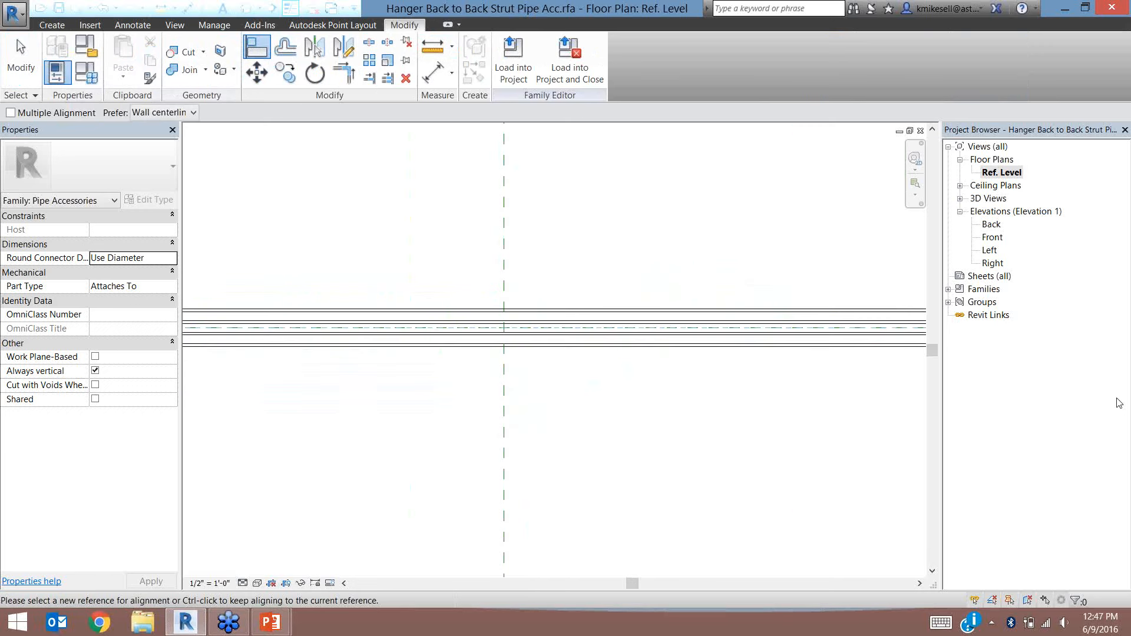
pyautogui.scroll(-5, 484, 407)
pyautogui.moveTo(399, 442); pyautogui.dragTo(604, 407, button='middle')
pyautogui.scroll(5, 468, 356)
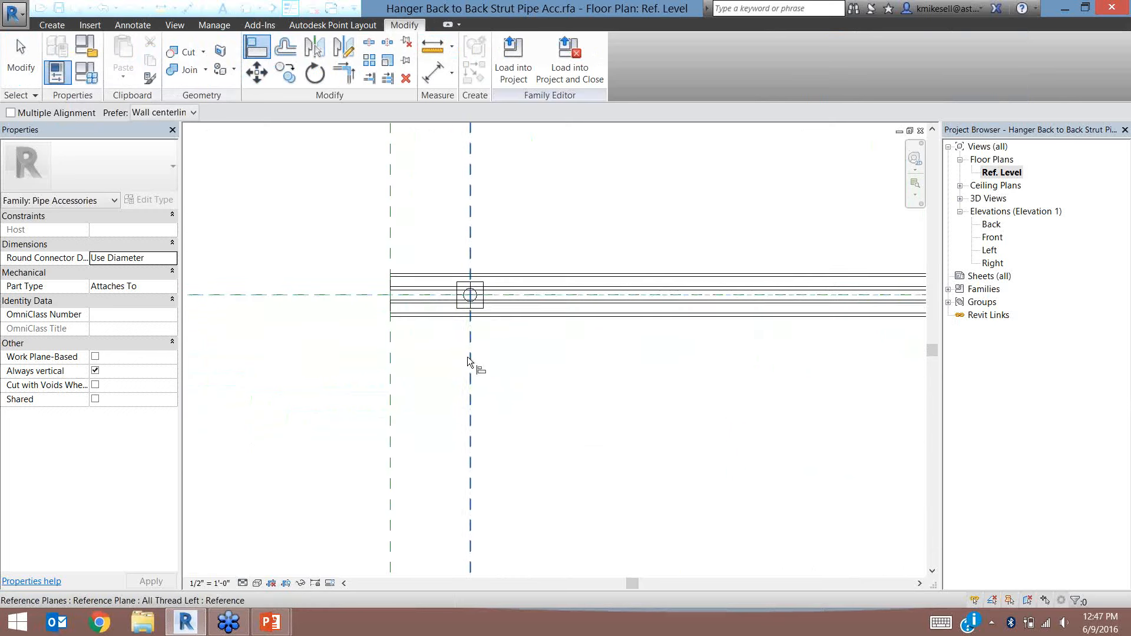
pyautogui.click(469, 301)
pyautogui.click(336, 296)
pyautogui.scroll(4, 470, 303)
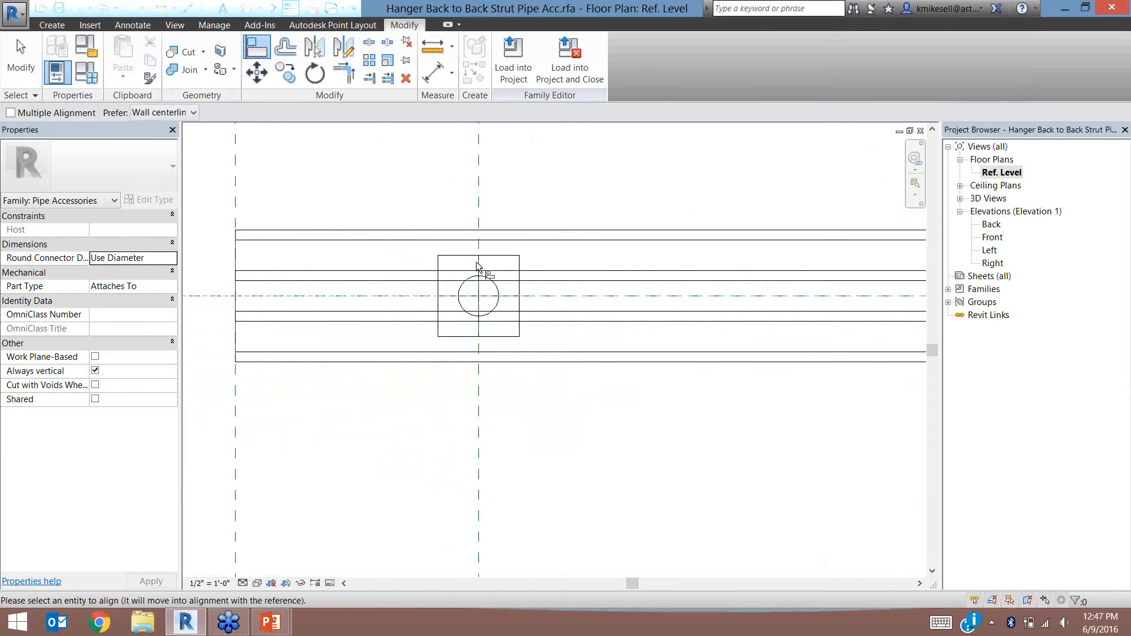
pyautogui.click(365, 443)
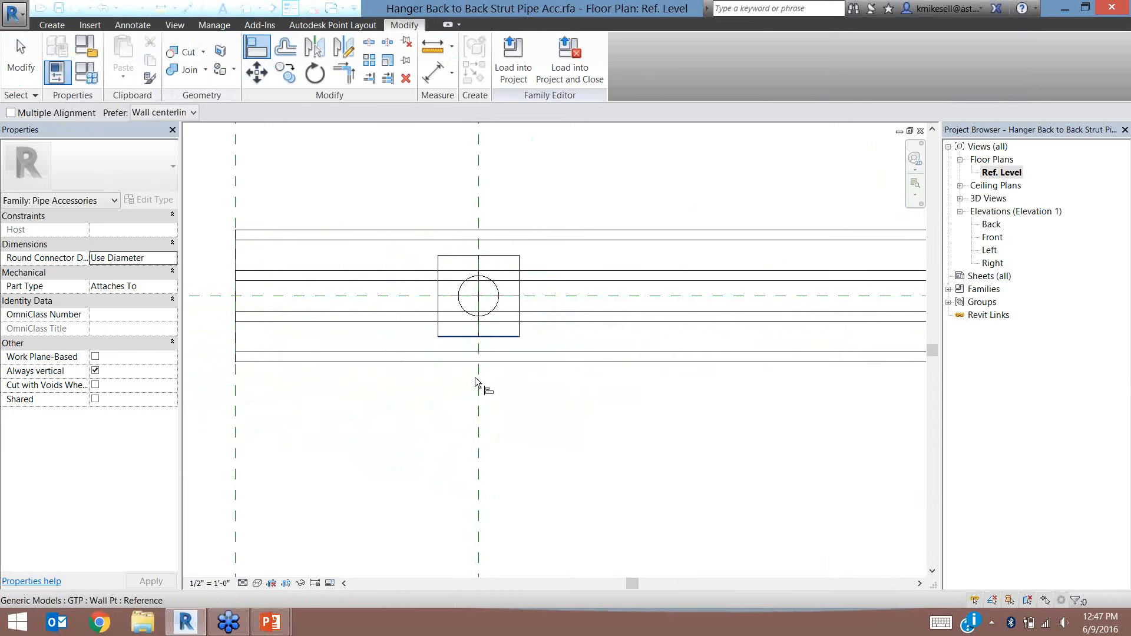
pyautogui.click(476, 424)
pyautogui.click(196, 246)
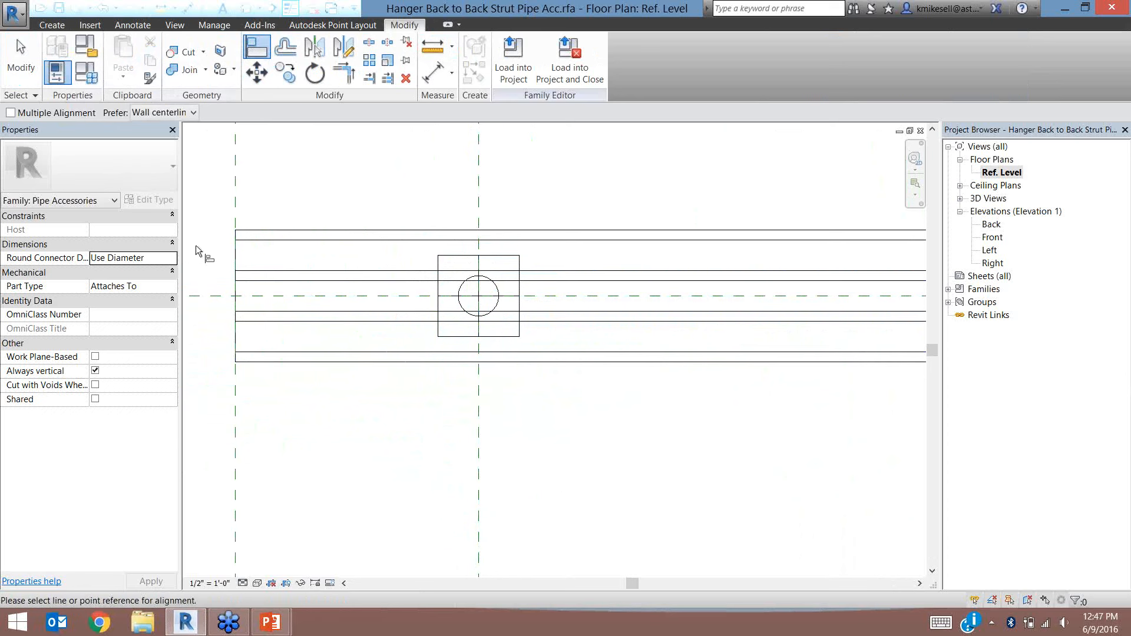
# Align the left-hand rod's point with the horizontal centre reference plane, lock it and end the Align command
pyautogui.click(214, 297)
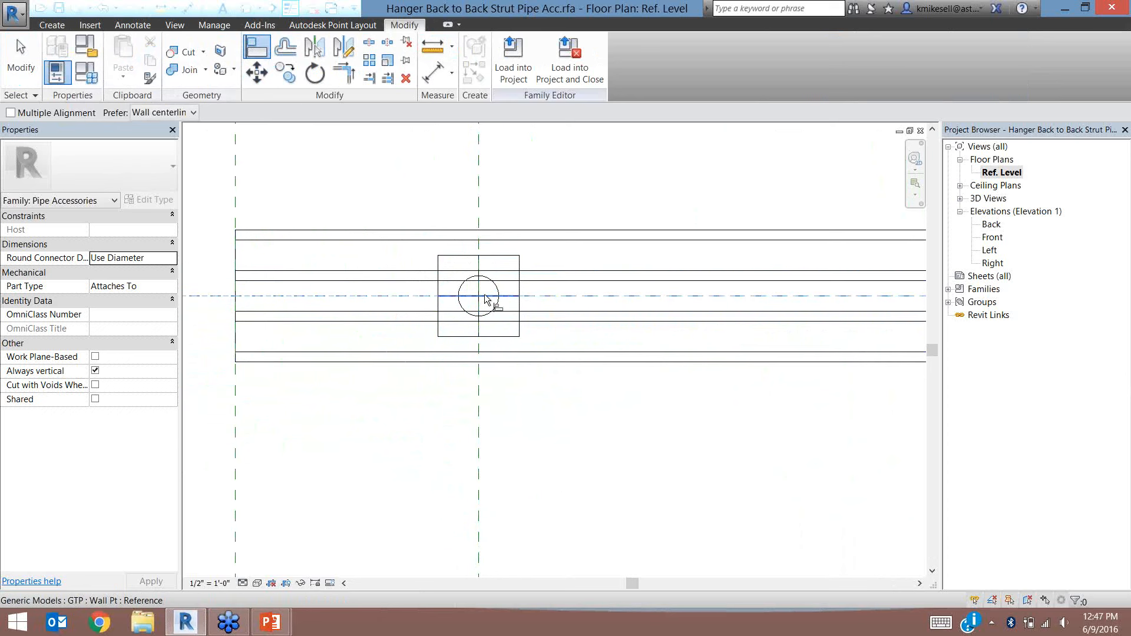
pyautogui.click(536, 314)
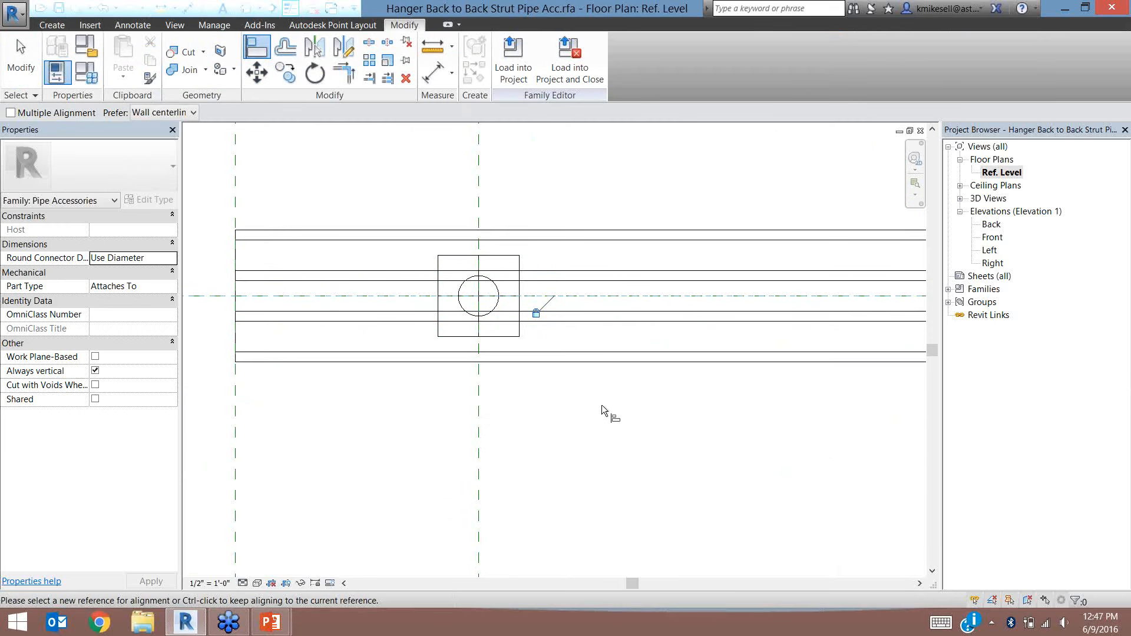
pyautogui.press('Escape')
pyautogui.press('Escape')
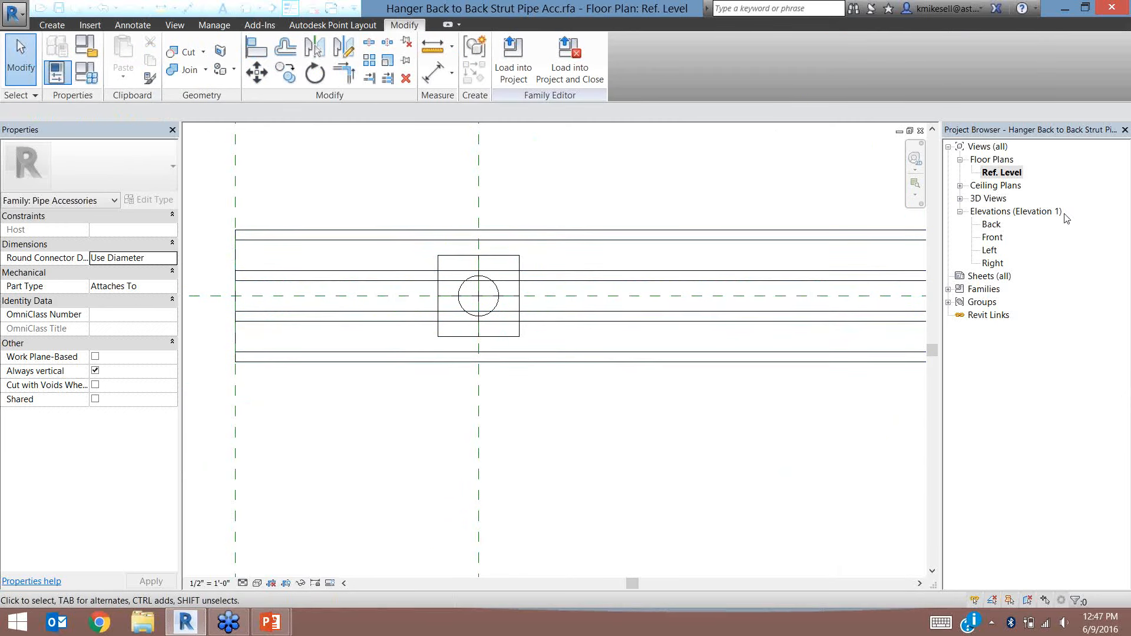
# Open the Front elevation and set its detail level to Medium
pyautogui.doubleClick(992, 238)
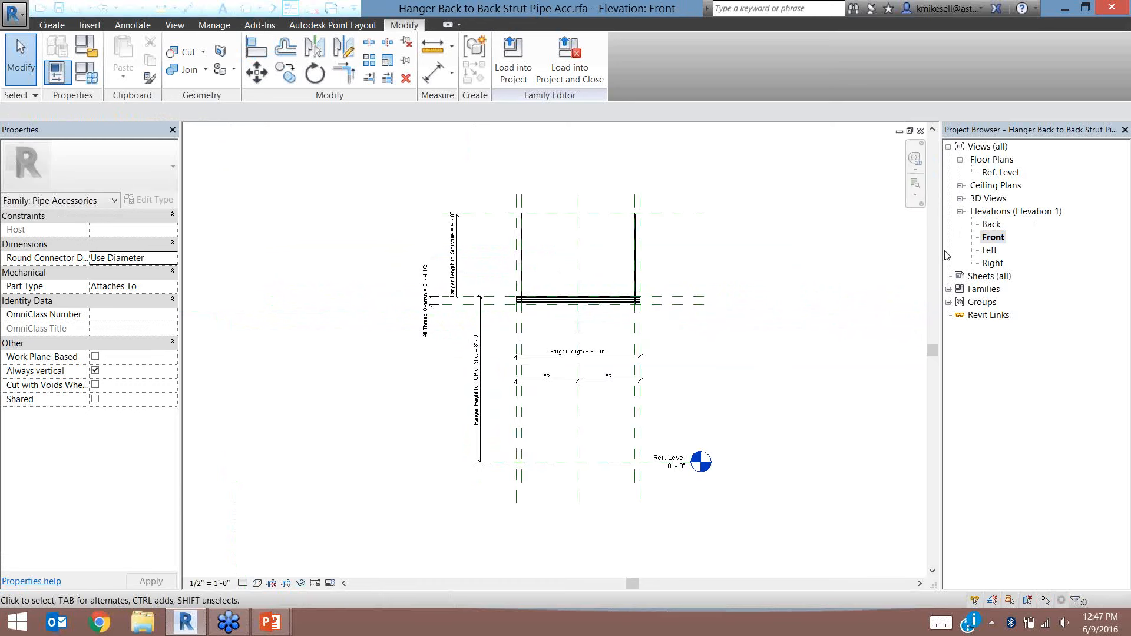
pyautogui.scroll(5, 630, 210)
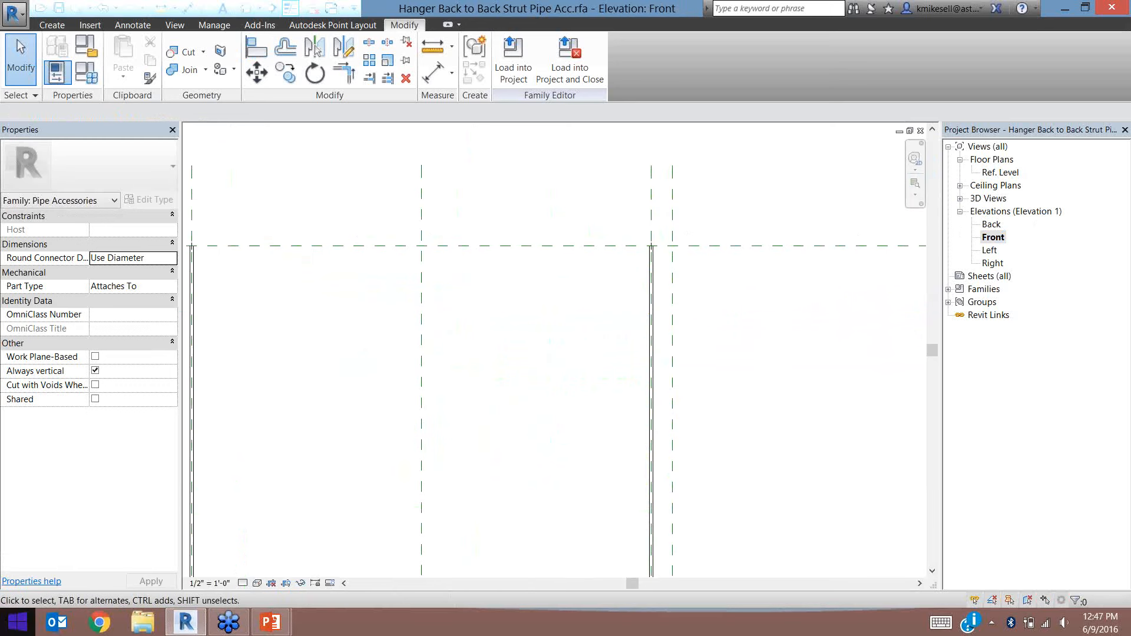
pyautogui.click(242, 583)
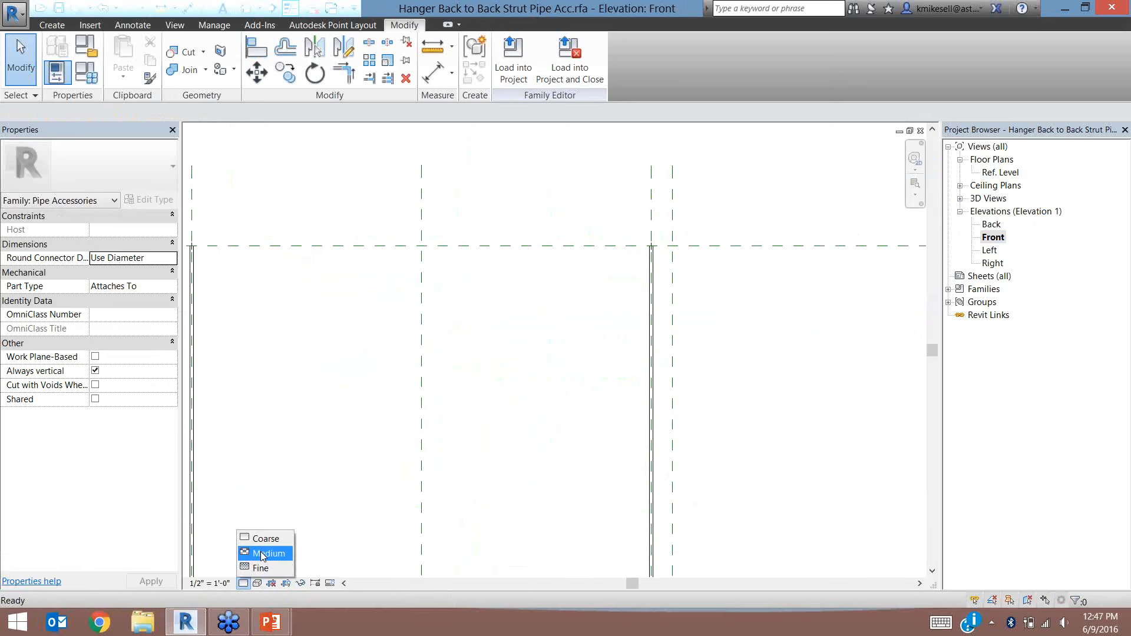
pyautogui.click(263, 554)
pyautogui.scroll(4, 619, 250)
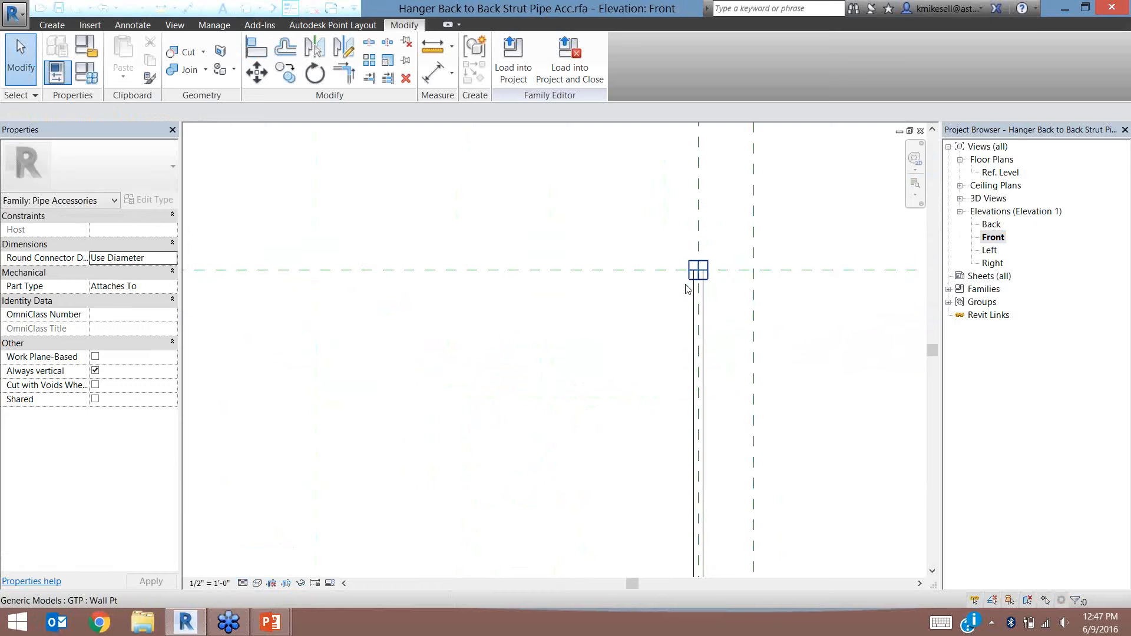
# Set the Hanger Length to Structure dimension to 3'-6" in the Front elevation
pyautogui.scroll(-5, 695, 292)
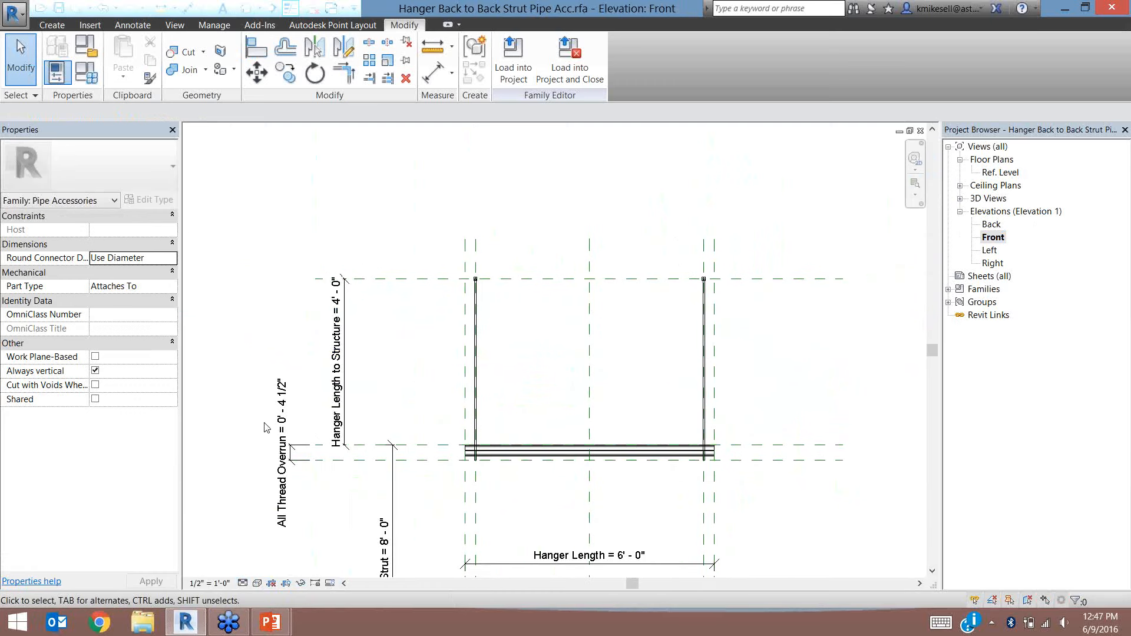
pyautogui.click(330, 371)
pyautogui.scroll(3, 334, 330)
pyautogui.click(346, 351)
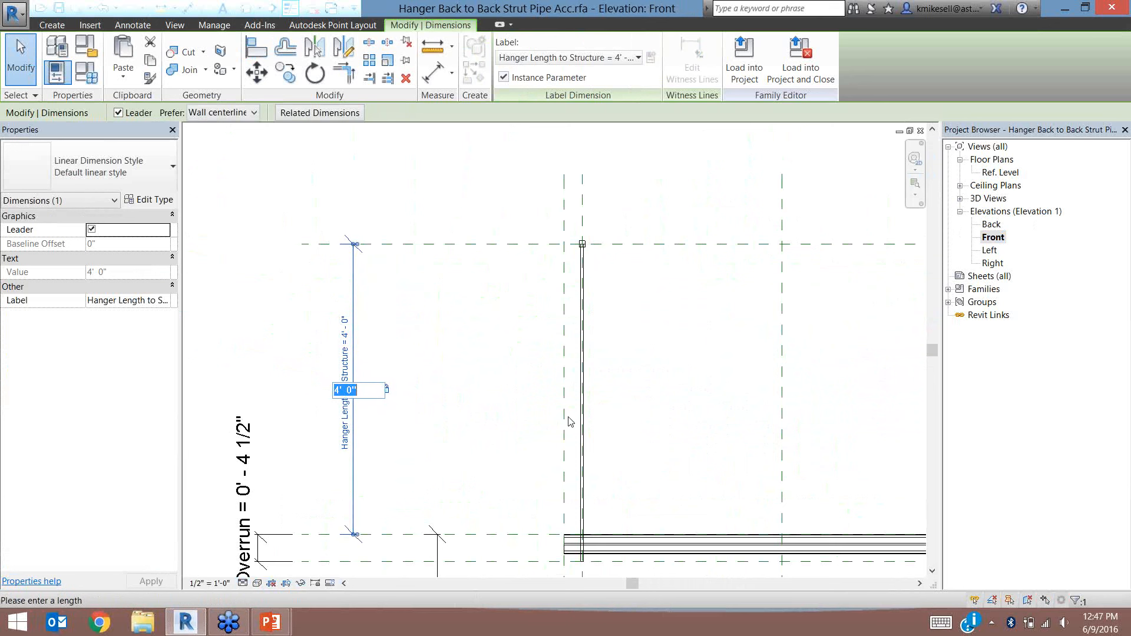
pyautogui.write('3-6')
pyautogui.press('Return')
pyautogui.scroll(3, 583, 389)
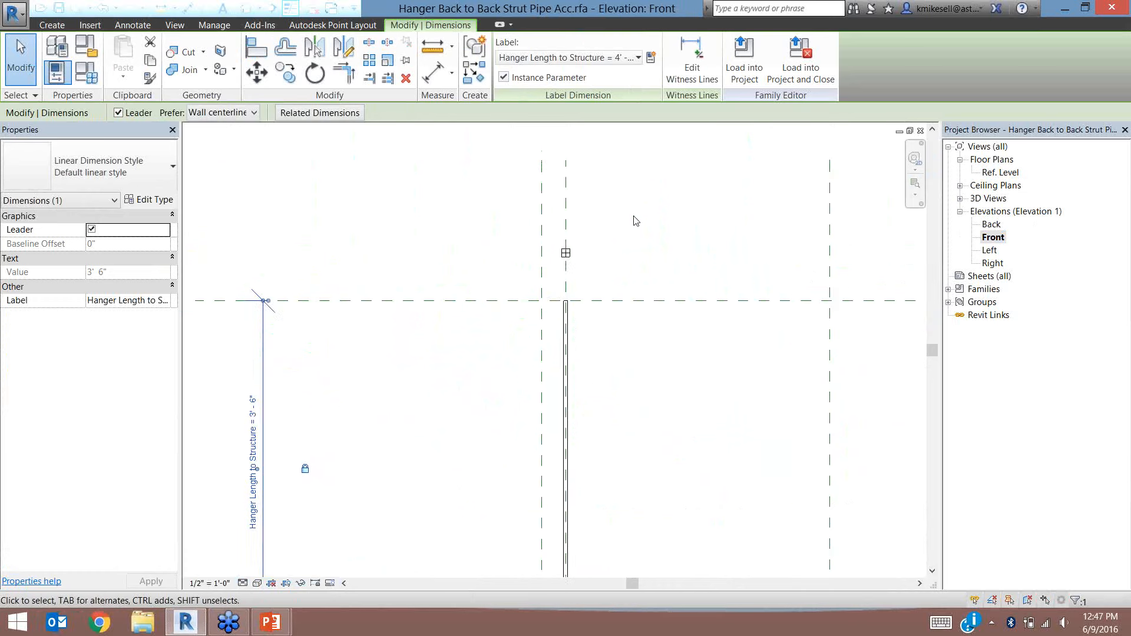
# In the Front elevation, align the left-hand rod's point with the horizontal reference plane at the rod tops and lock it
pyautogui.scroll(-2, 397, 145)
pyautogui.moveTo(583, 389); pyautogui.dragTo(375, 340, button='middle')
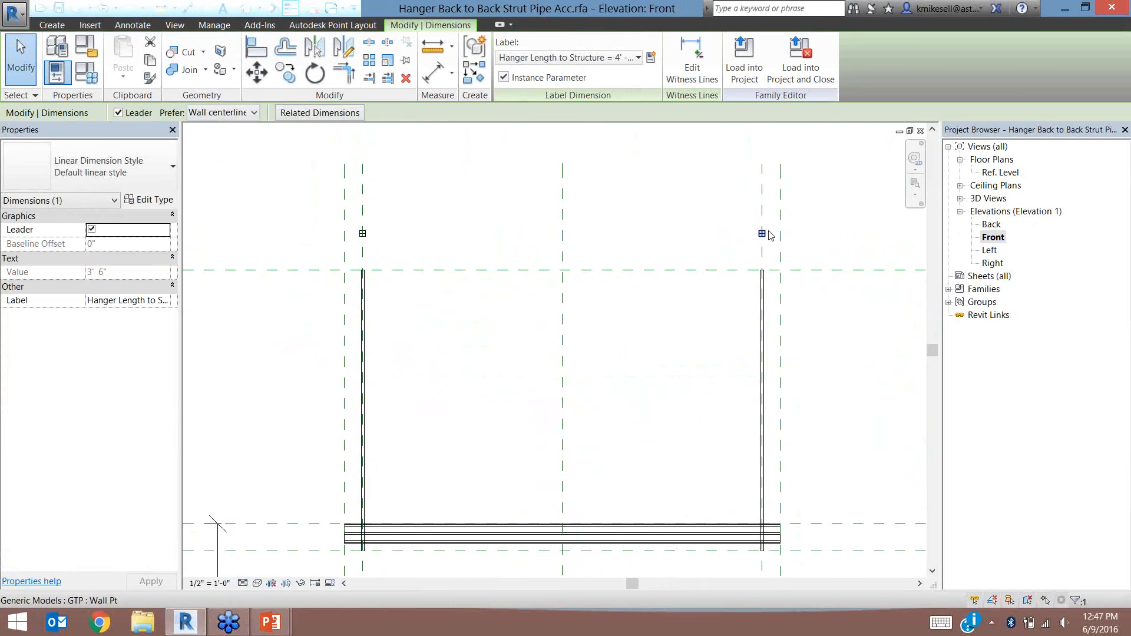
pyautogui.press('a')
pyautogui.press('l')
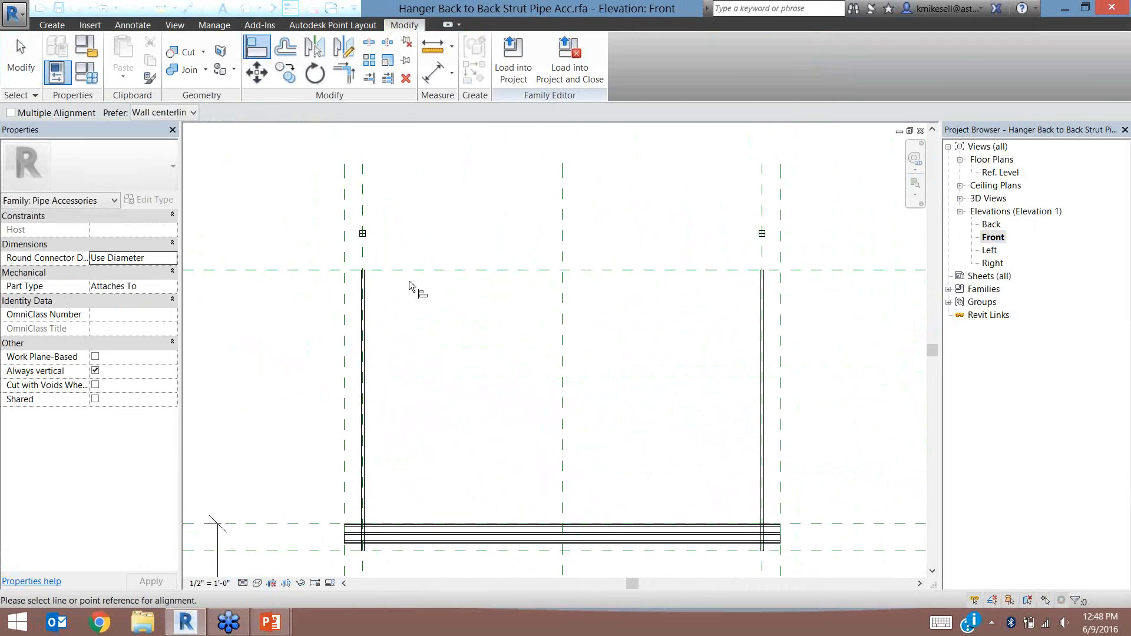
pyautogui.click(405, 272)
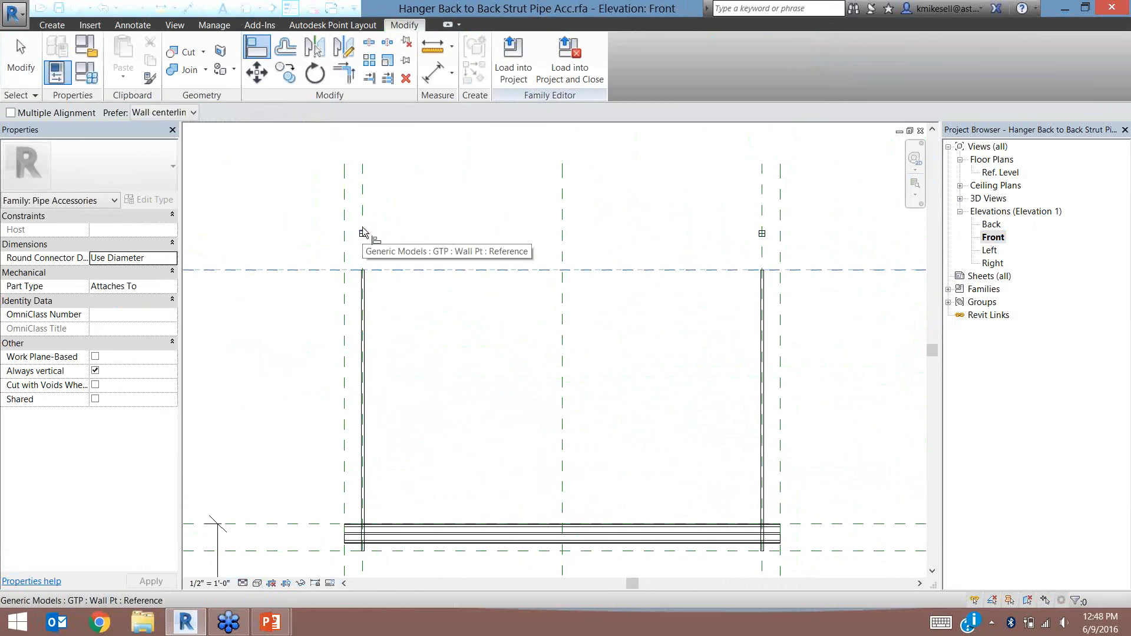
pyautogui.scroll(2, 363, 230)
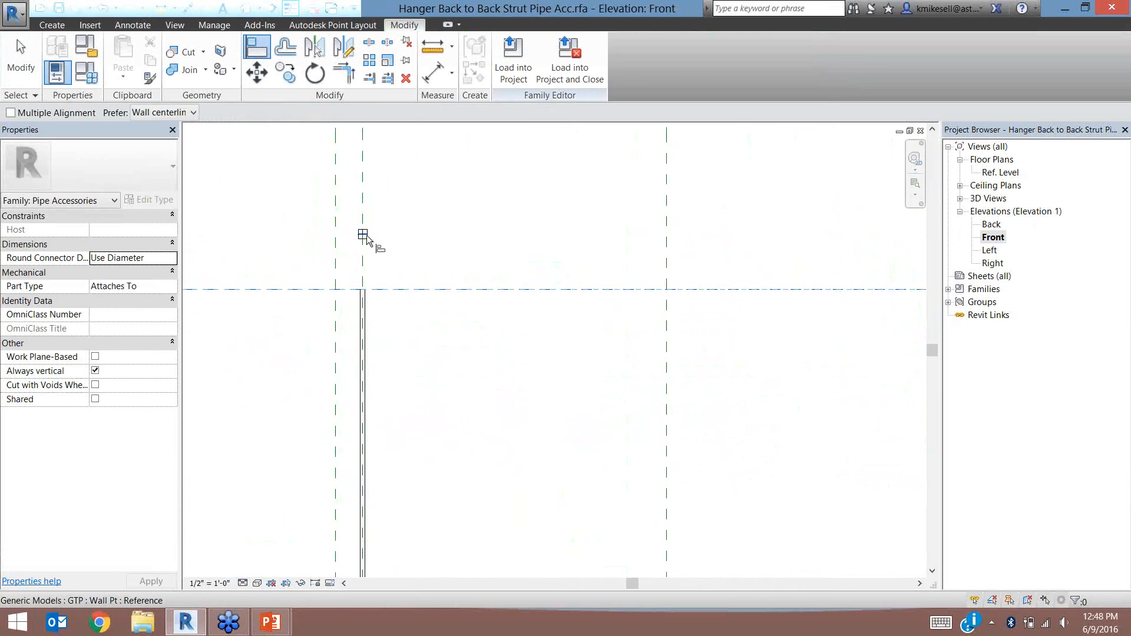
pyautogui.click(364, 236)
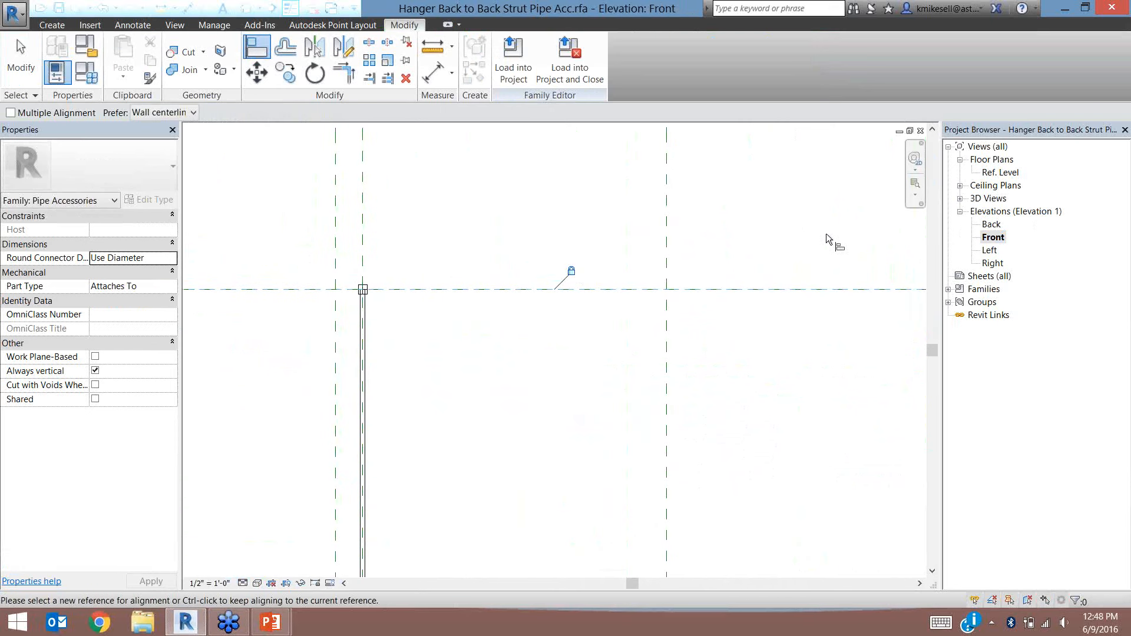
# Align the right-hand rod's point with the same rod-top reference plane, lock it and end the Align command
pyautogui.scroll(-2, 826, 234)
pyautogui.moveTo(825, 235); pyautogui.dragTo(580, 294, button='middle')
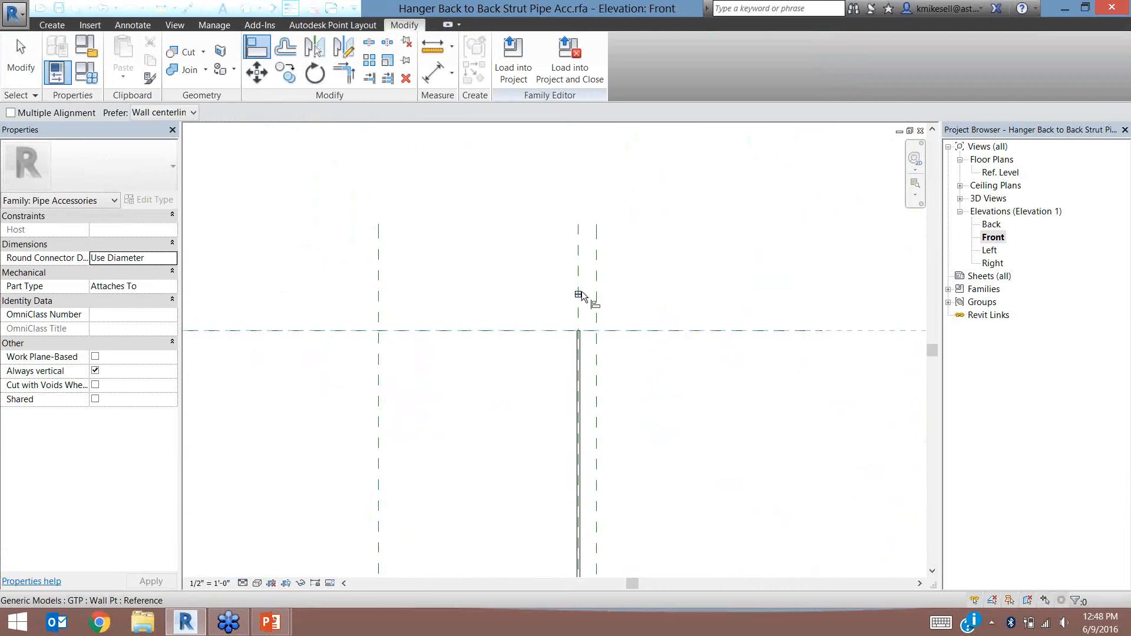
pyautogui.scroll(4, 581, 295)
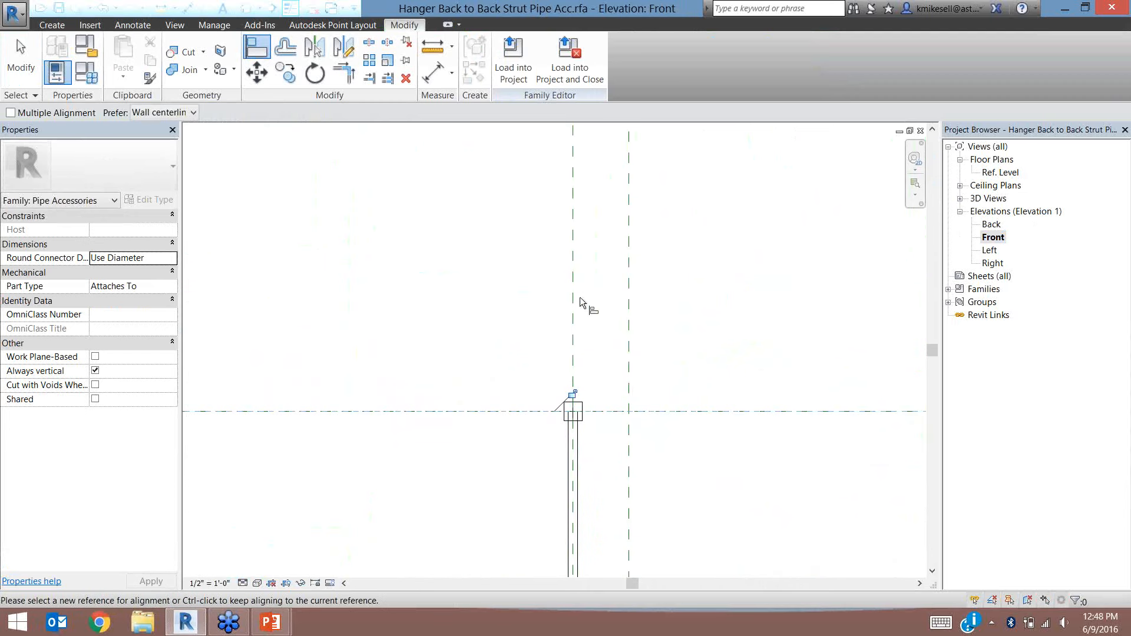
pyautogui.click(575, 396)
pyautogui.scroll(-3, 583, 398)
pyautogui.scroll(-2, 580, 403)
pyautogui.moveTo(498, 336); pyautogui.dragTo(609, 171, button='middle')
pyautogui.press('Escape')
pyautogui.press('Escape')
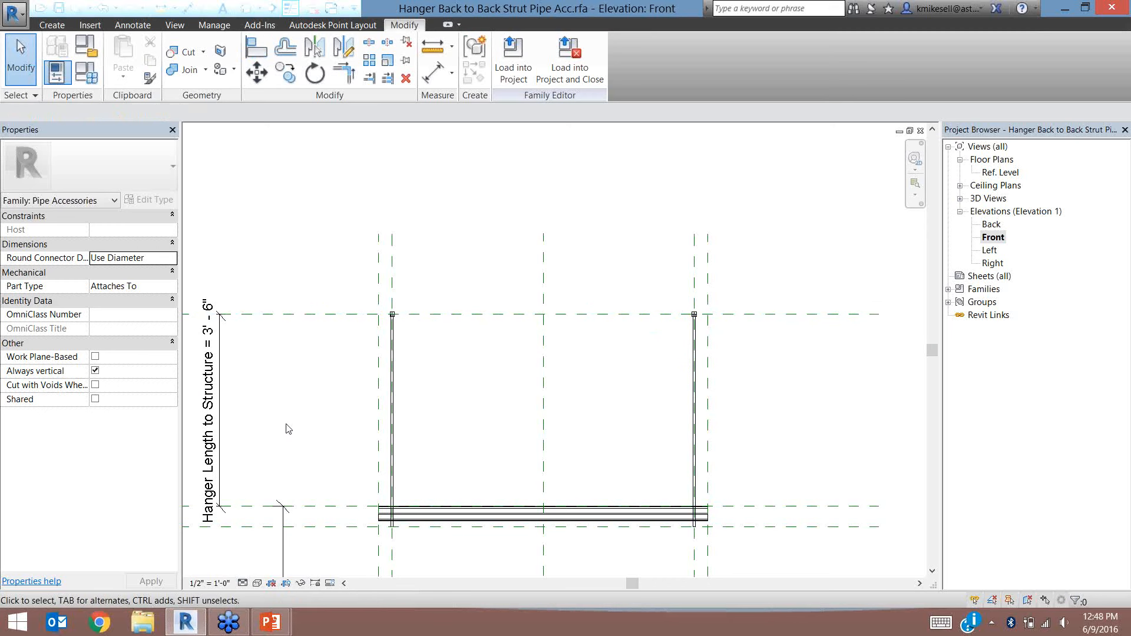
# Set the Hanger Length to Structure dimension to 4'-0"
pyautogui.click(240, 409)
pyautogui.click(226, 358)
pyautogui.write('4')
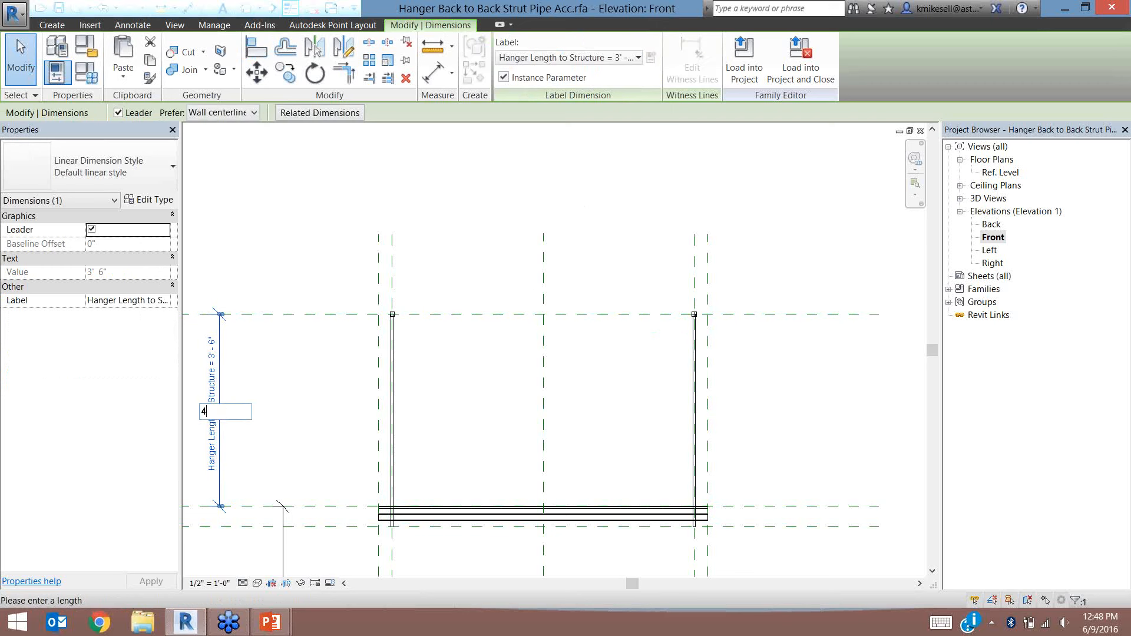
pyautogui.write("'  0")
pyautogui.press('Return')
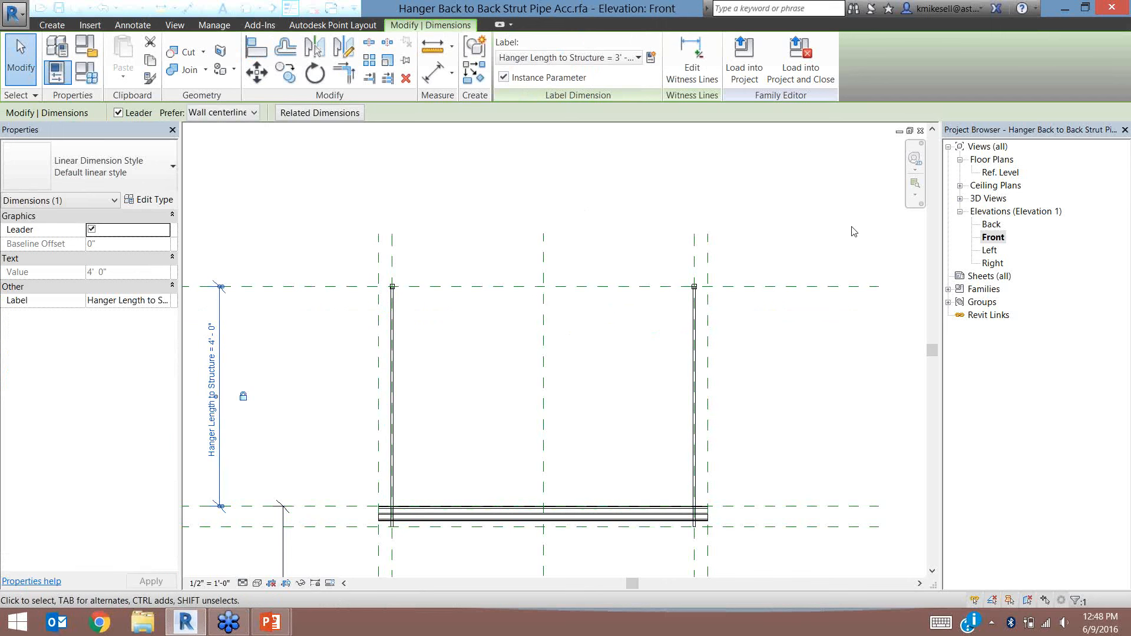
# Load the strut hanger family into the project and close it without saving changes to the family file
pyautogui.click(826, 70)
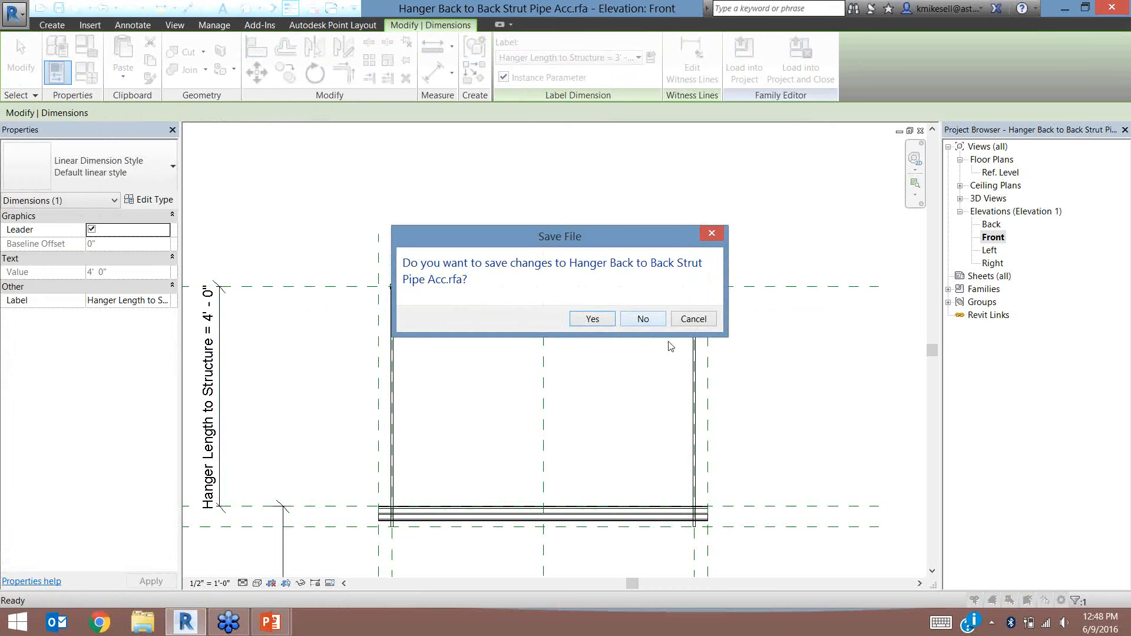
pyautogui.click(631, 319)
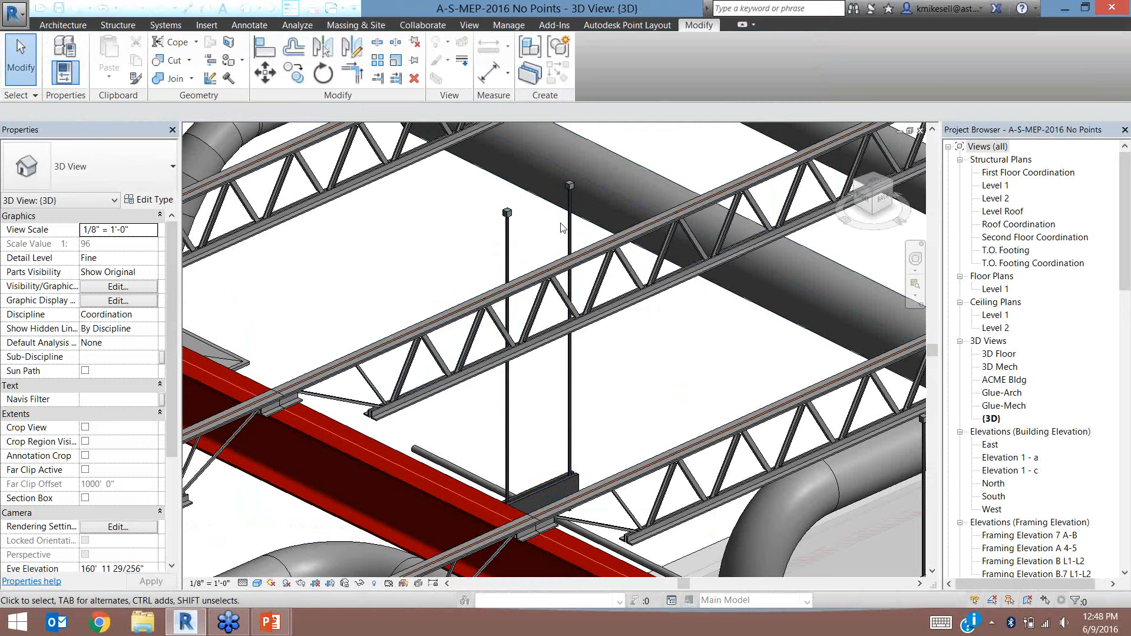
# Select one of the back-to-back strut hangers beside the bar joist and open its family for editing
pyautogui.scroll(-2, 561, 228)
pyautogui.scroll(-2, 561, 228)
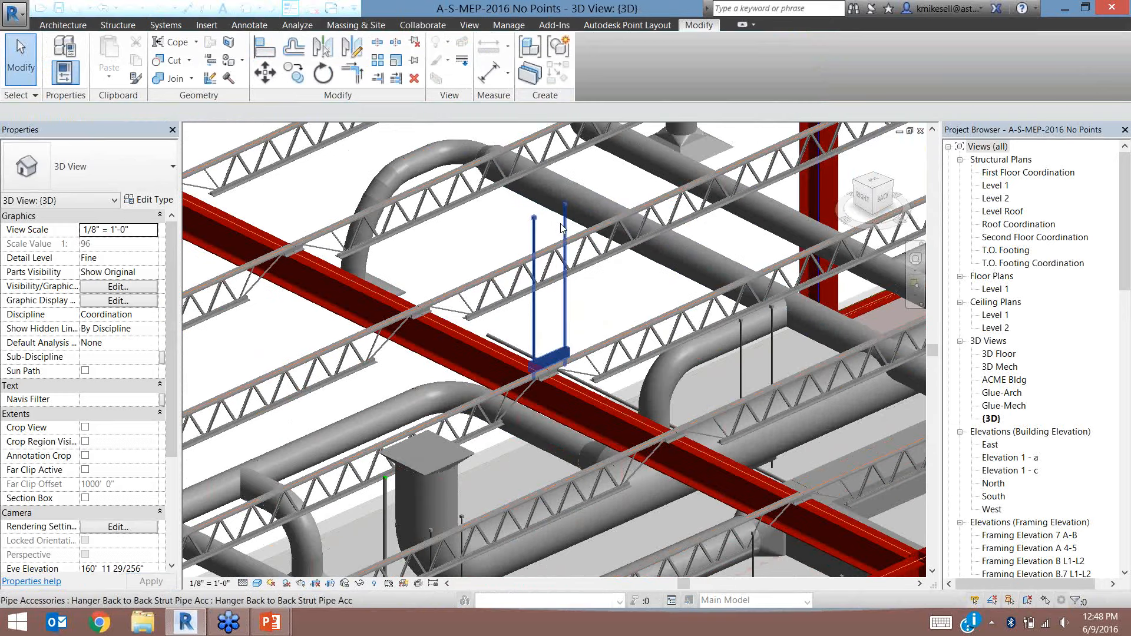
pyautogui.moveTo(562, 228); pyautogui.dragTo(723, 267, button='middle')
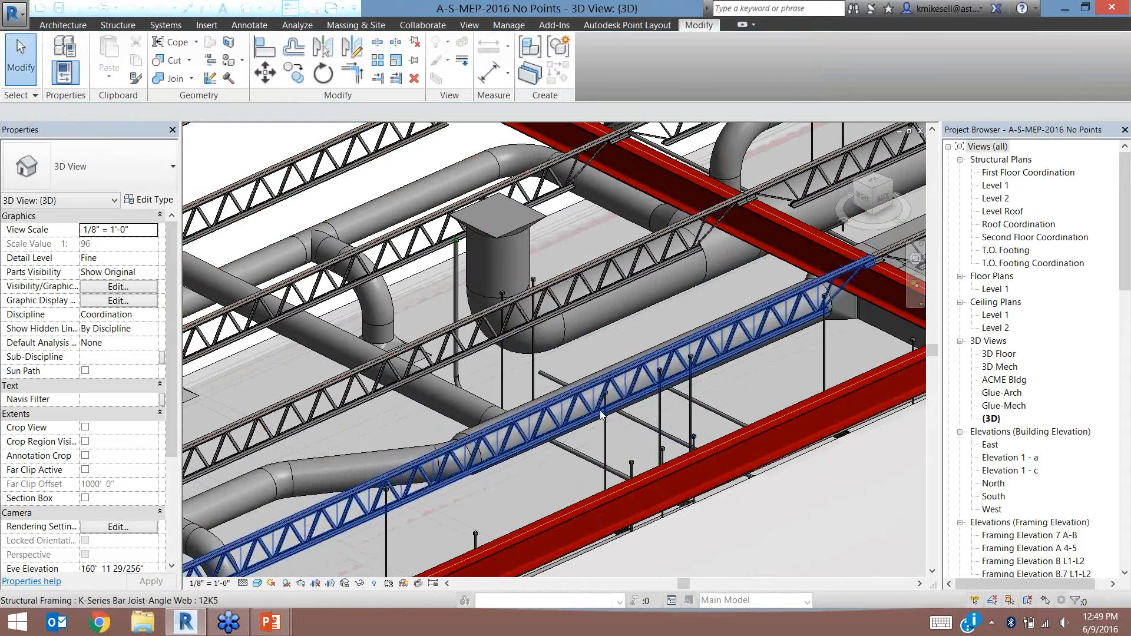
pyautogui.scroll(3, 601, 415)
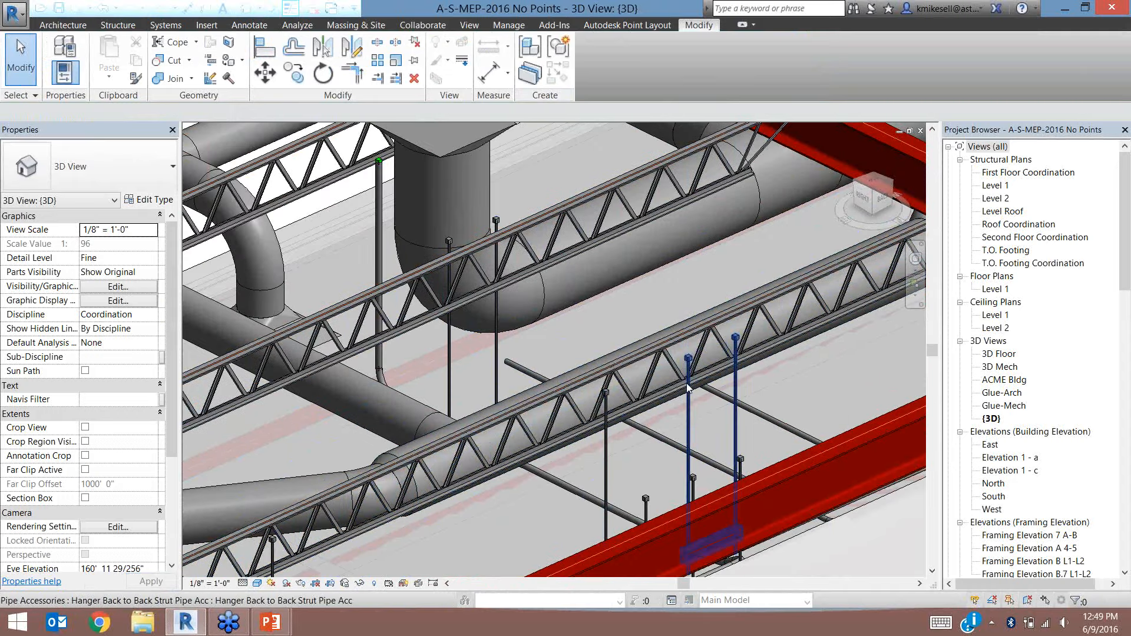
pyautogui.click(687, 425)
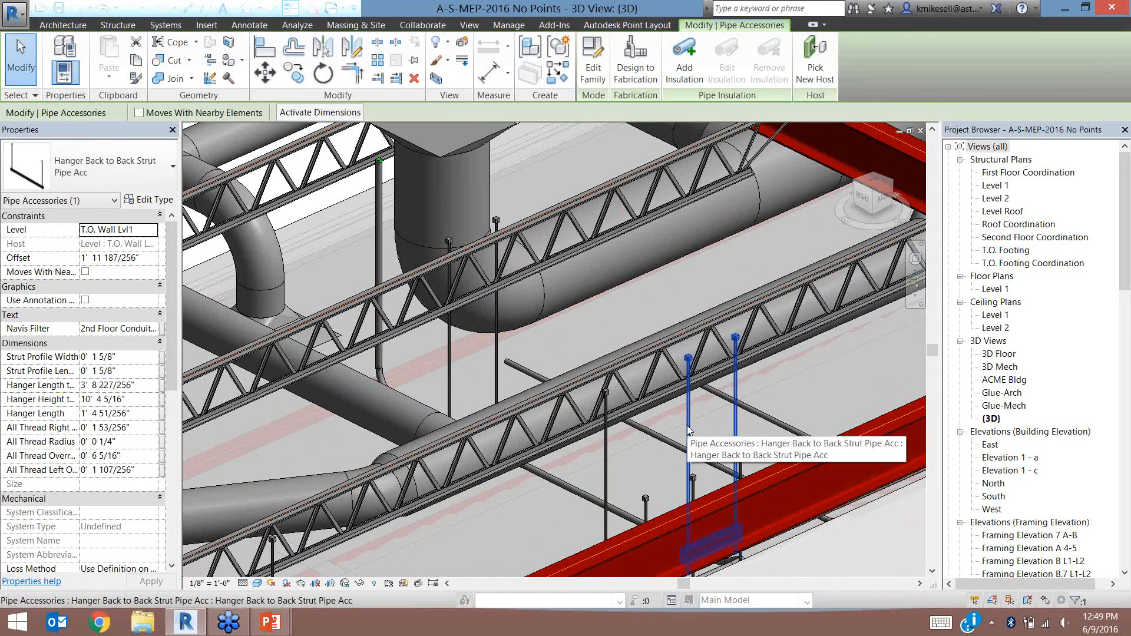
pyautogui.doubleClick(687, 428)
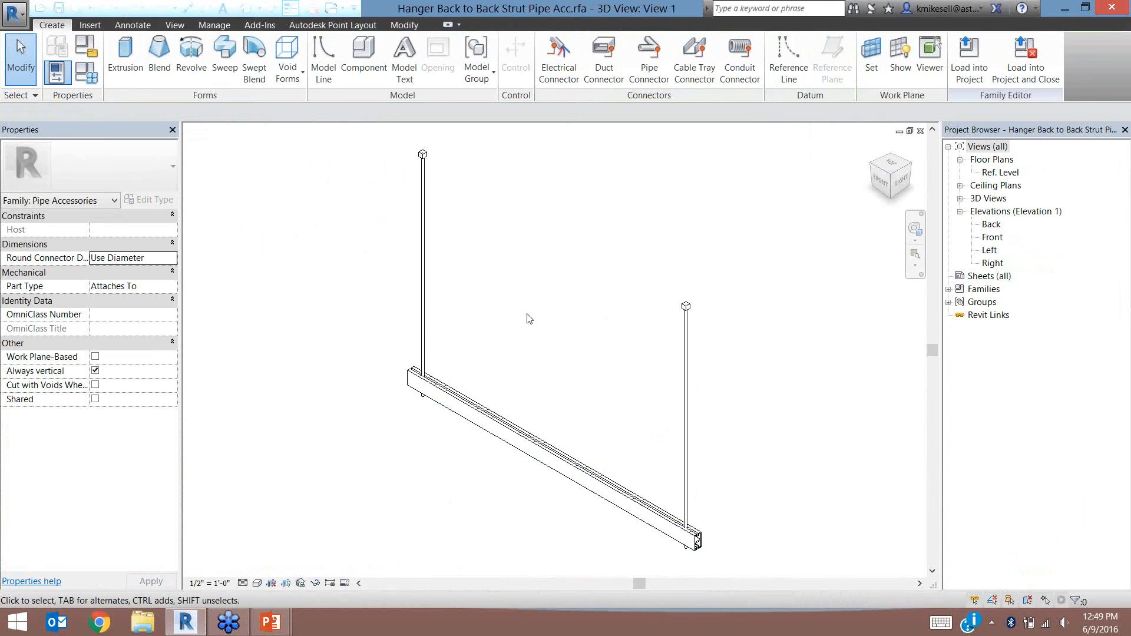
# Open the family's Ref. Level floor plan and examine the rod and layout point at the All Thread Right reference plane
pyautogui.scroll(-1, 553, 294)
pyautogui.moveTo(553, 295); pyautogui.dragTo(487, 306, button='middle')
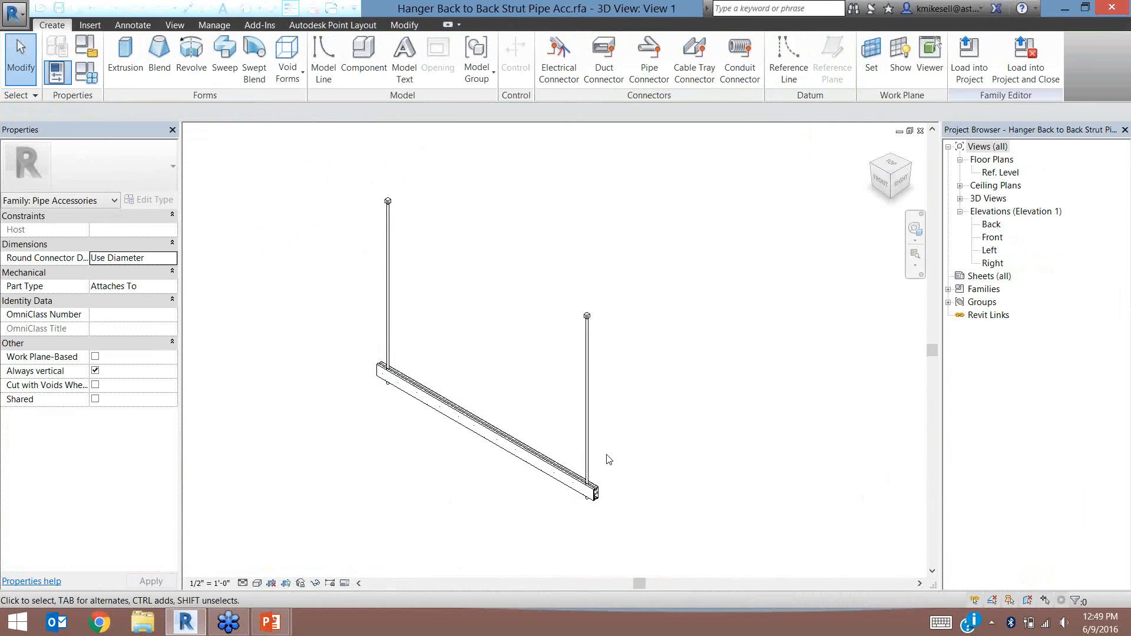
pyautogui.click(586, 425)
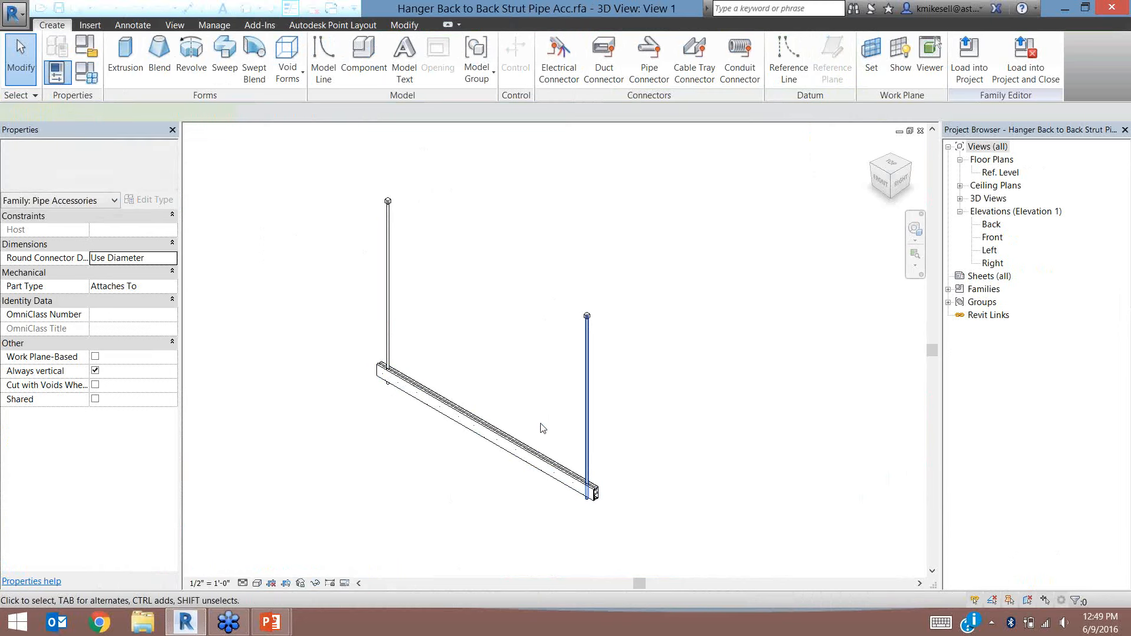
pyautogui.press('Escape')
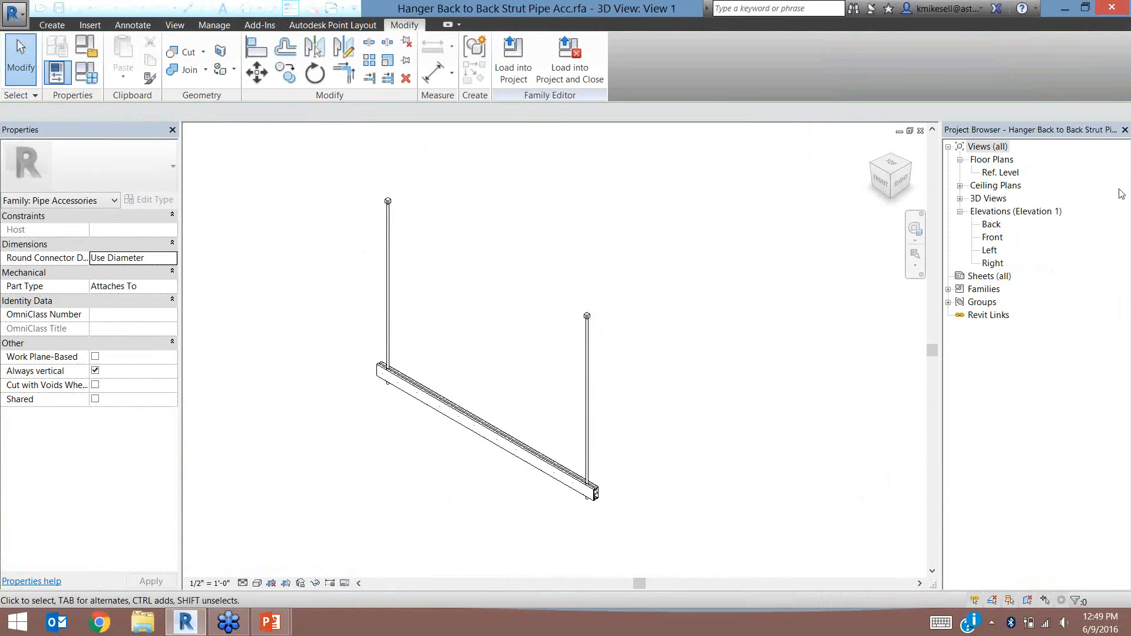
pyautogui.doubleClick(999, 172)
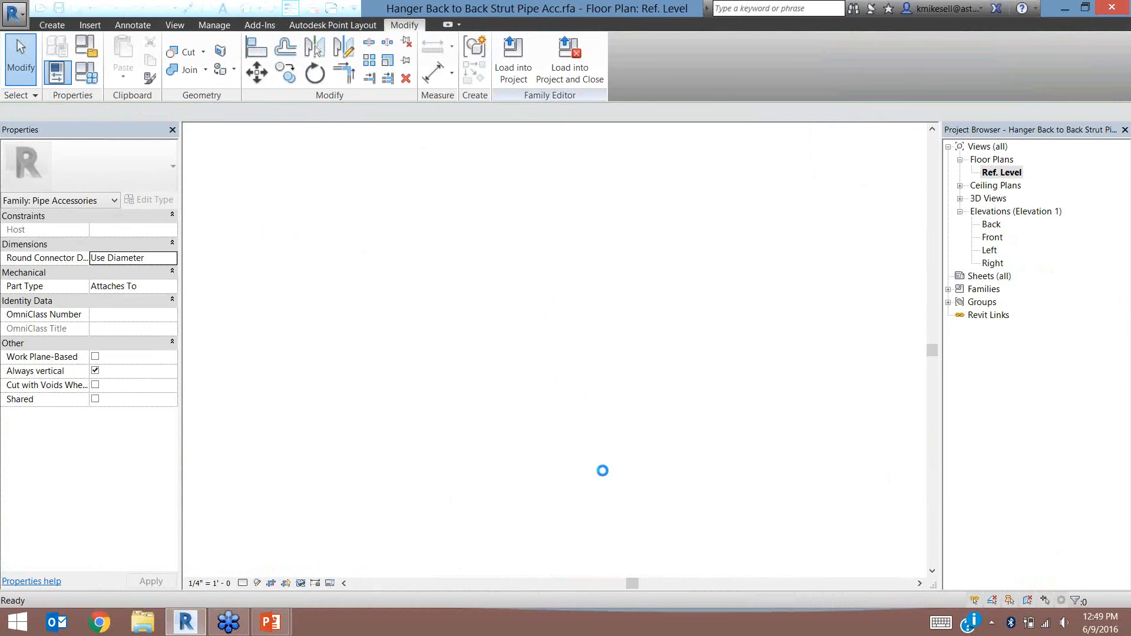
pyautogui.scroll(5, 626, 361)
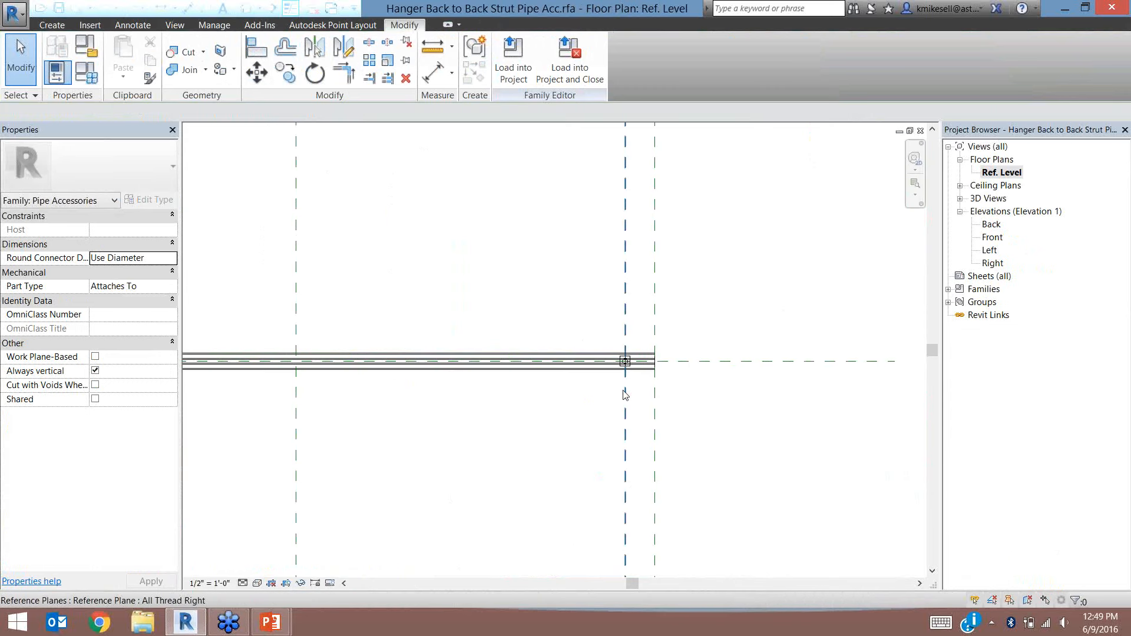
pyautogui.scroll(2, 640, 291)
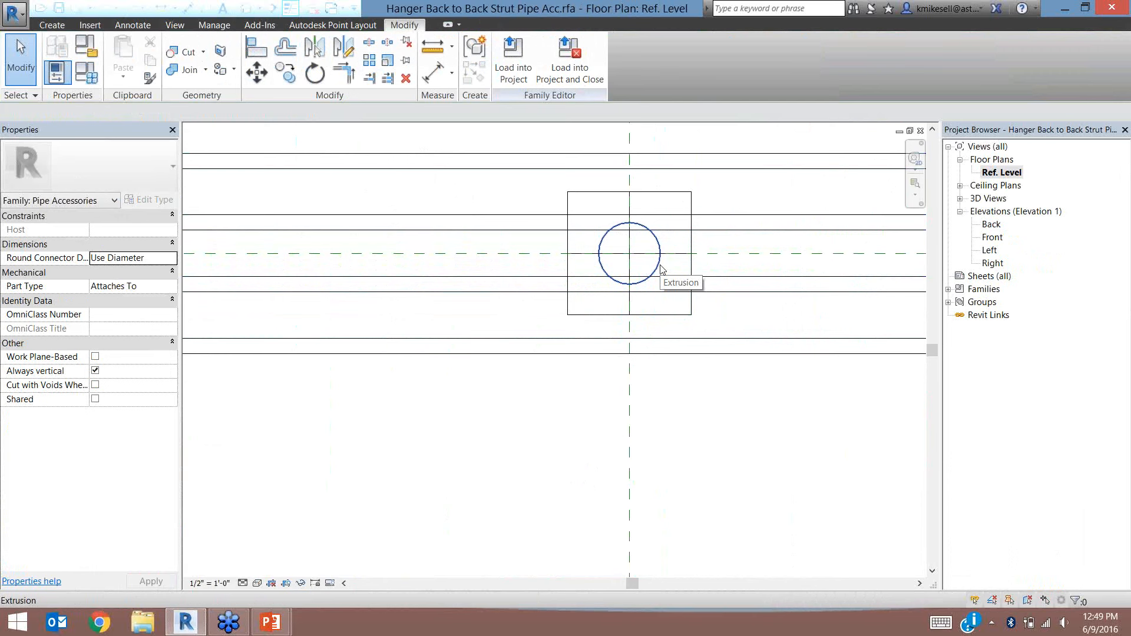
pyautogui.scroll(-5, 661, 269)
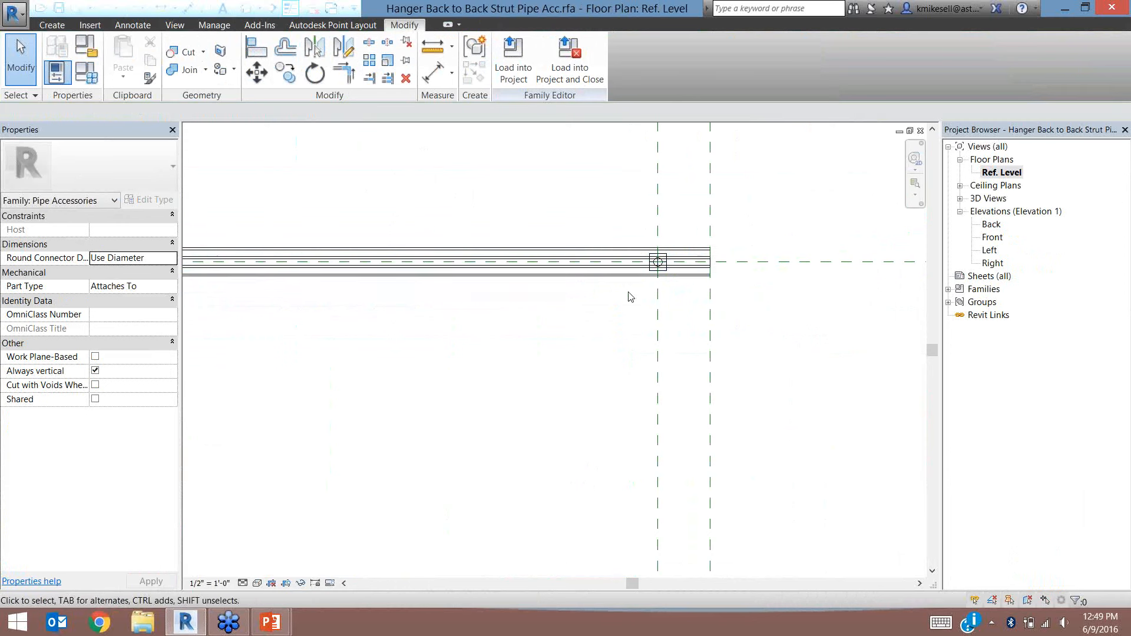
pyautogui.scroll(4, 674, 278)
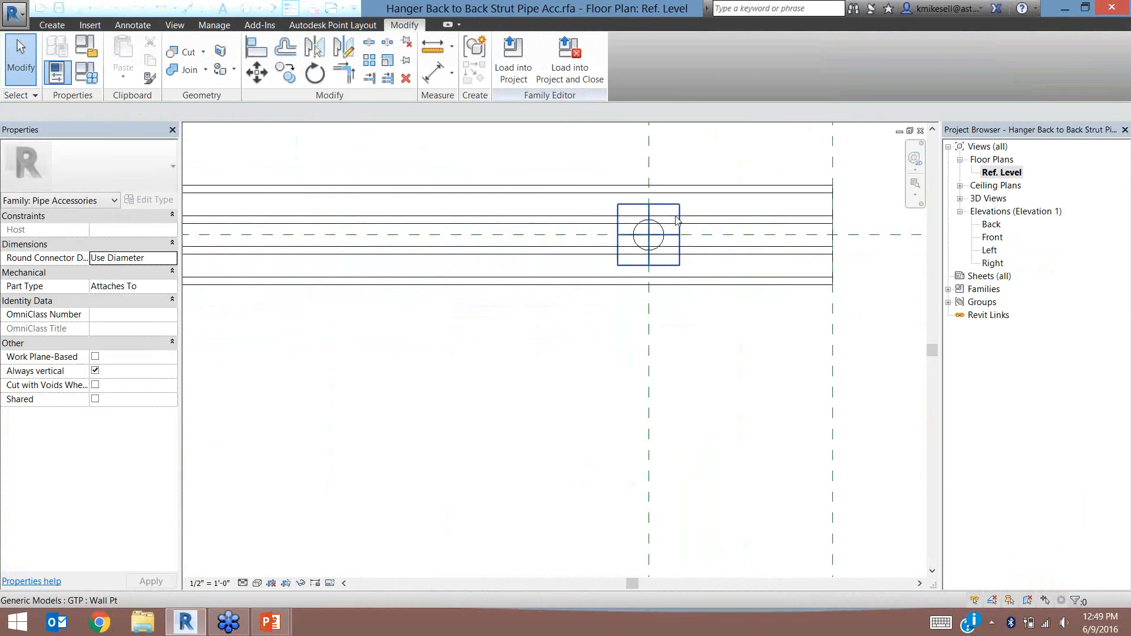
# Copy the right-hand rod extrusion to the intersection of the Center (Left/Right) and Center (Front/Back) reference planes
pyautogui.click(669, 252)
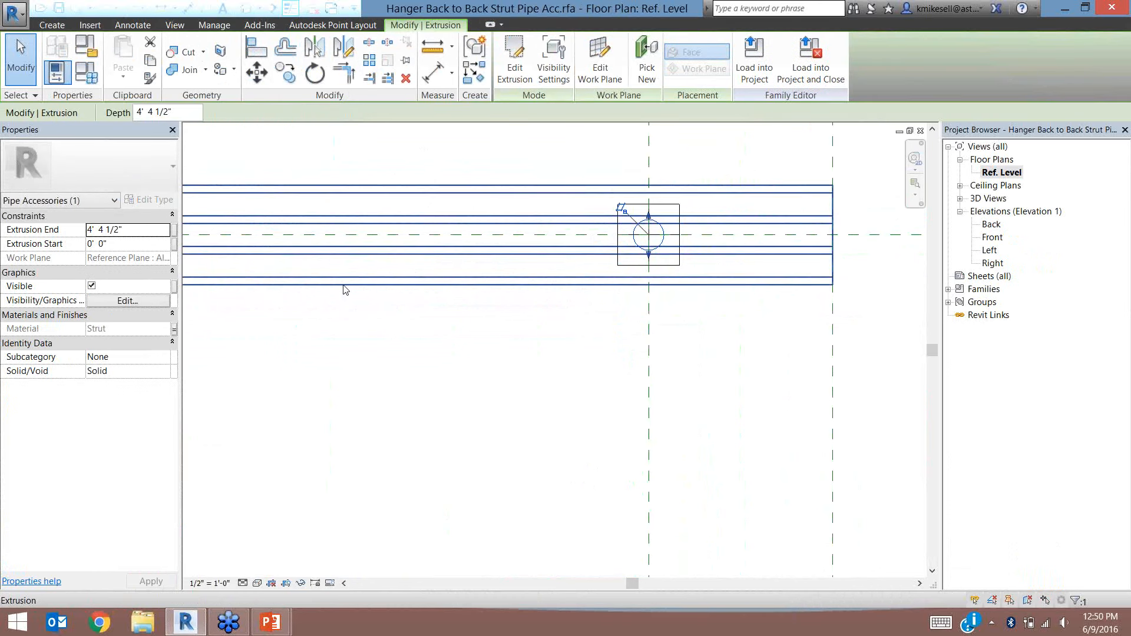
pyautogui.click(286, 79)
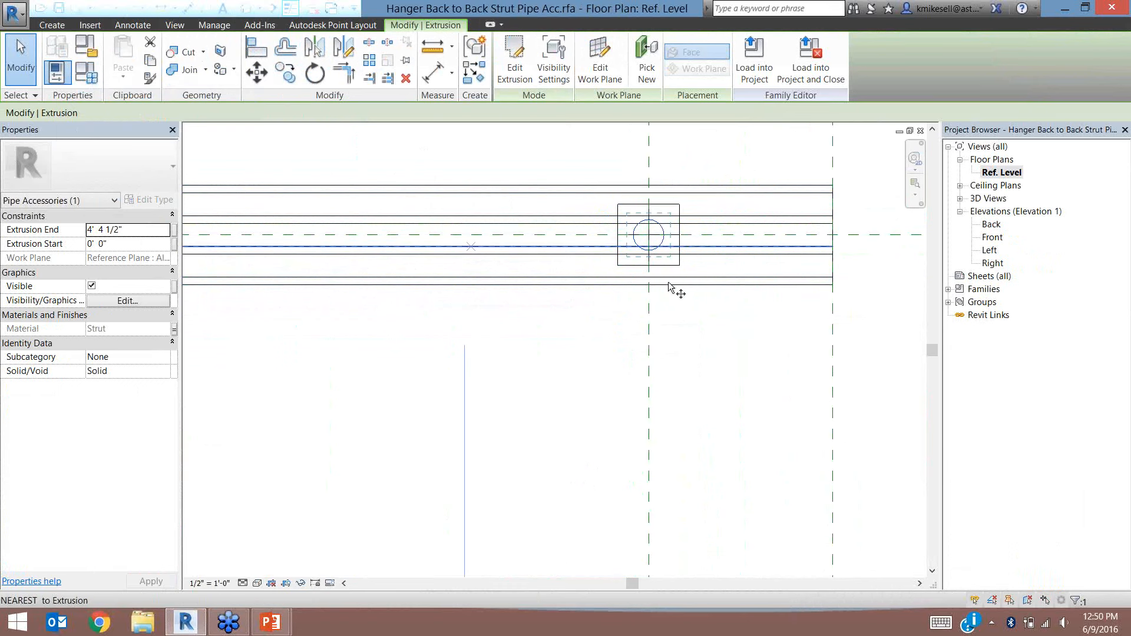
pyautogui.click(658, 246)
pyautogui.scroll(-3, 413, 383)
pyautogui.moveTo(292, 442); pyautogui.dragTo(1066, 425, button='middle')
pyautogui.scroll(-1, 1066, 424)
pyautogui.click(437, 328)
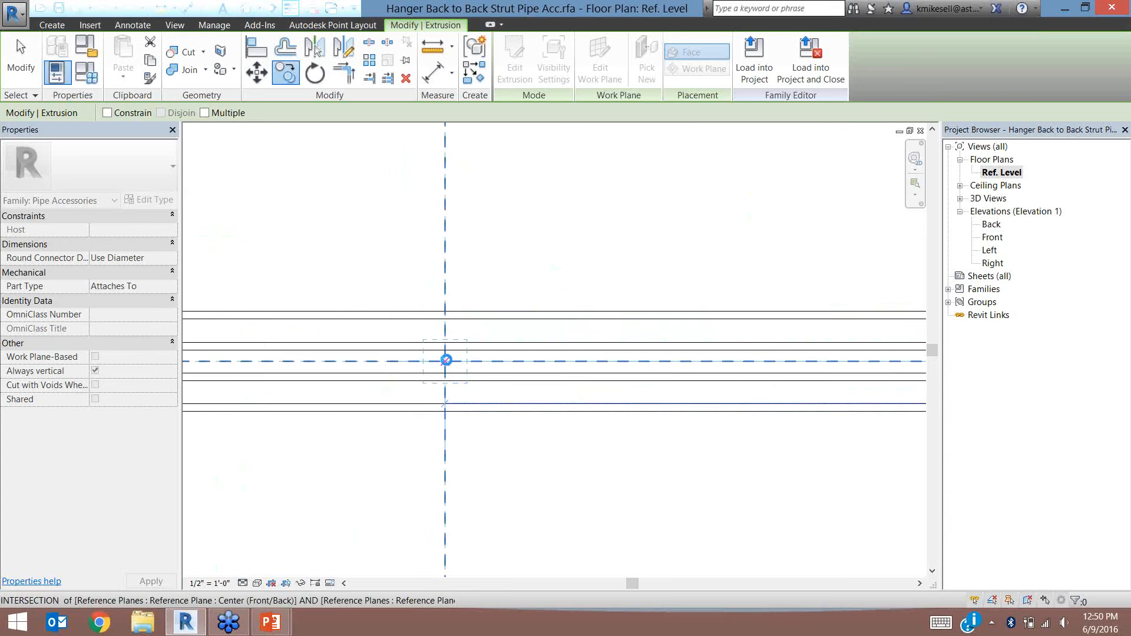
pyautogui.click(595, 237)
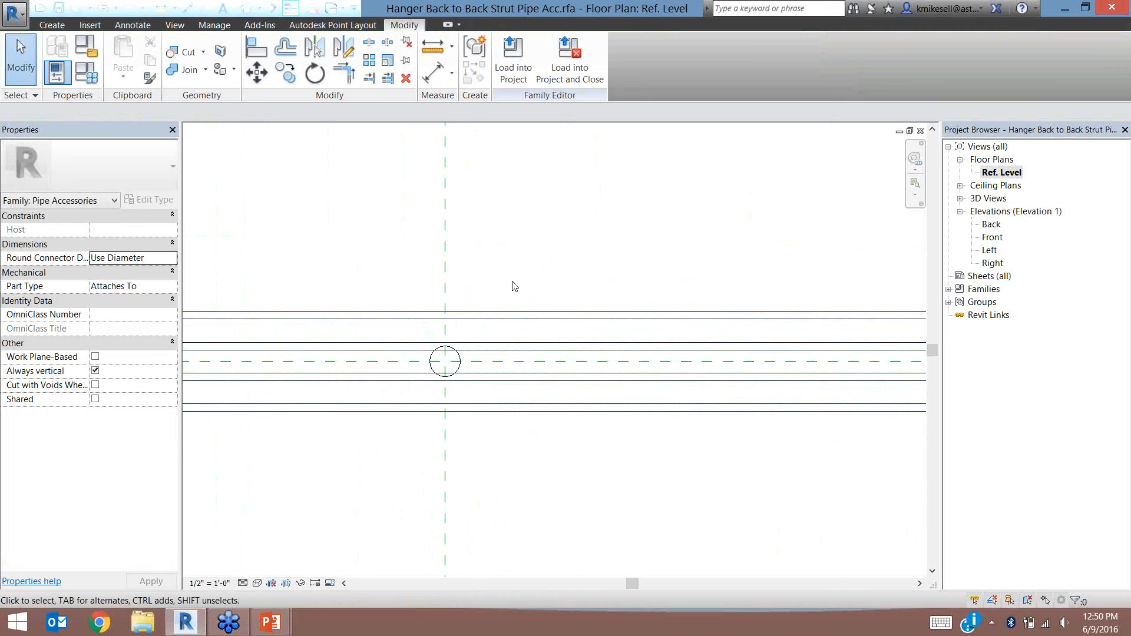
pyautogui.press('a')
pyautogui.press('l')
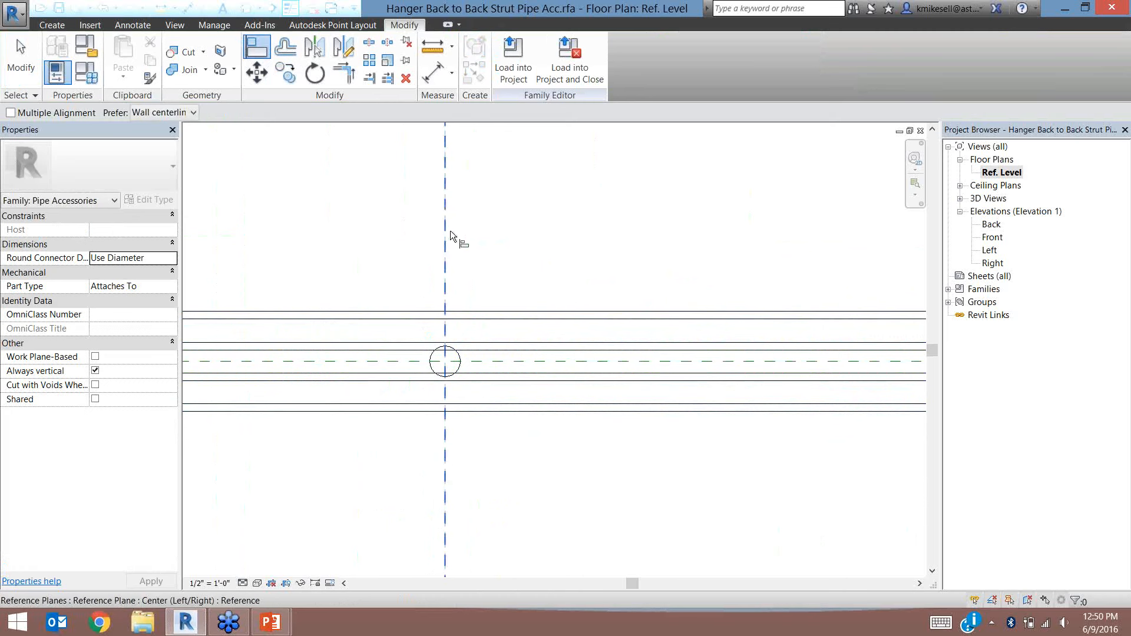
pyautogui.press('Escape')
# Edit the copied rod's extrusion sketch, try to align its circle with the center reference plane, and finish the sketch
pyautogui.doubleClick(453, 375)
pyautogui.scroll(4, 456, 342)
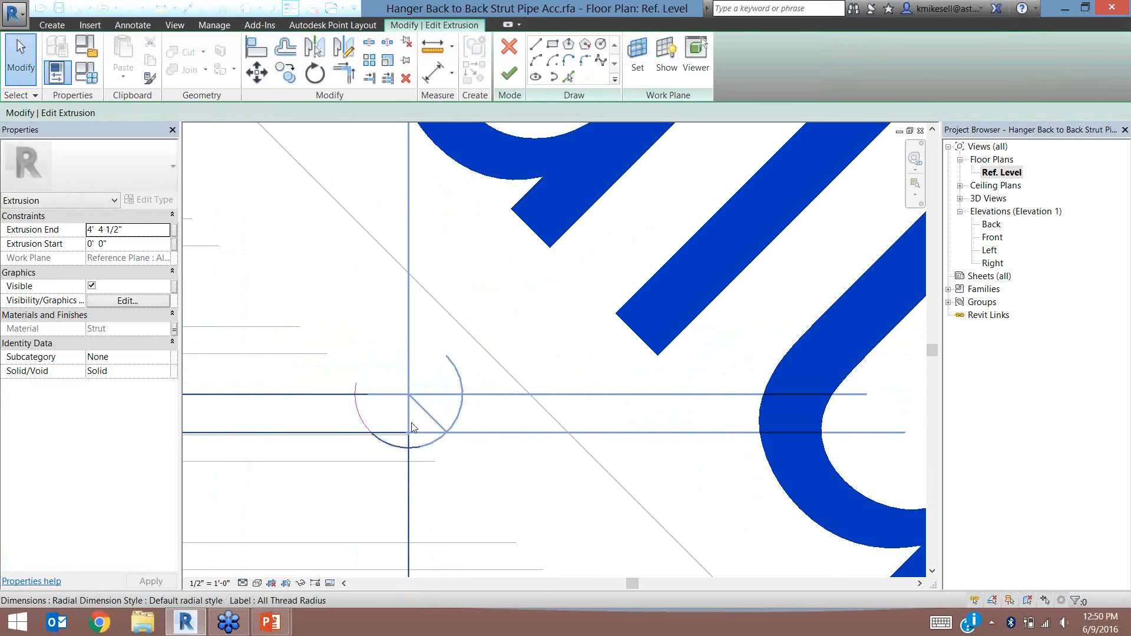
pyautogui.press('a')
pyautogui.press('l')
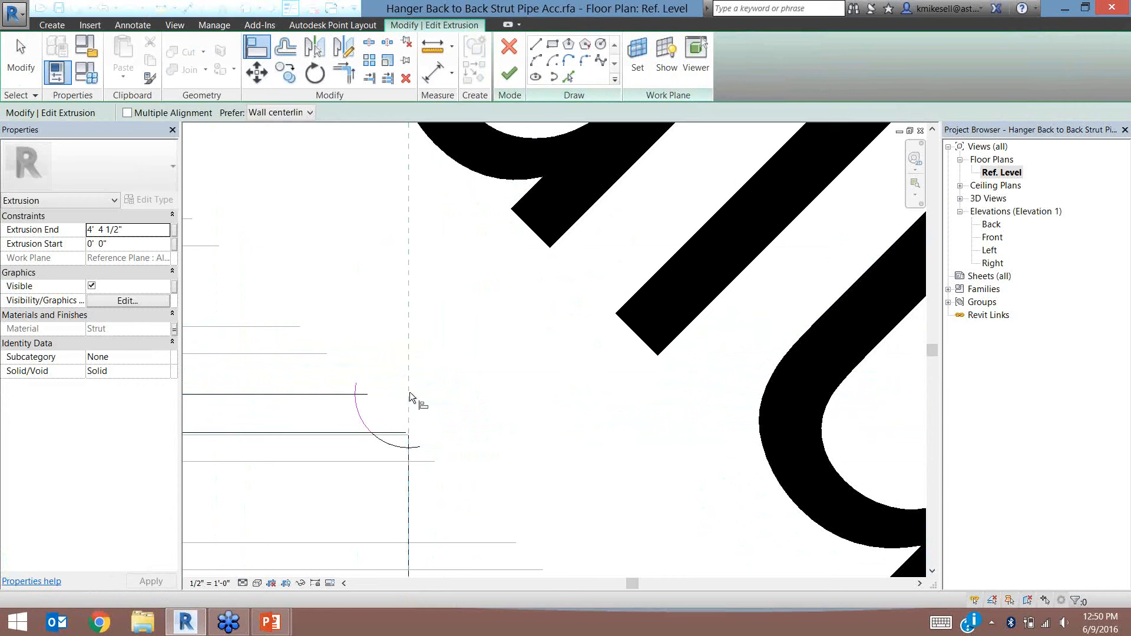
pyautogui.press('Escape')
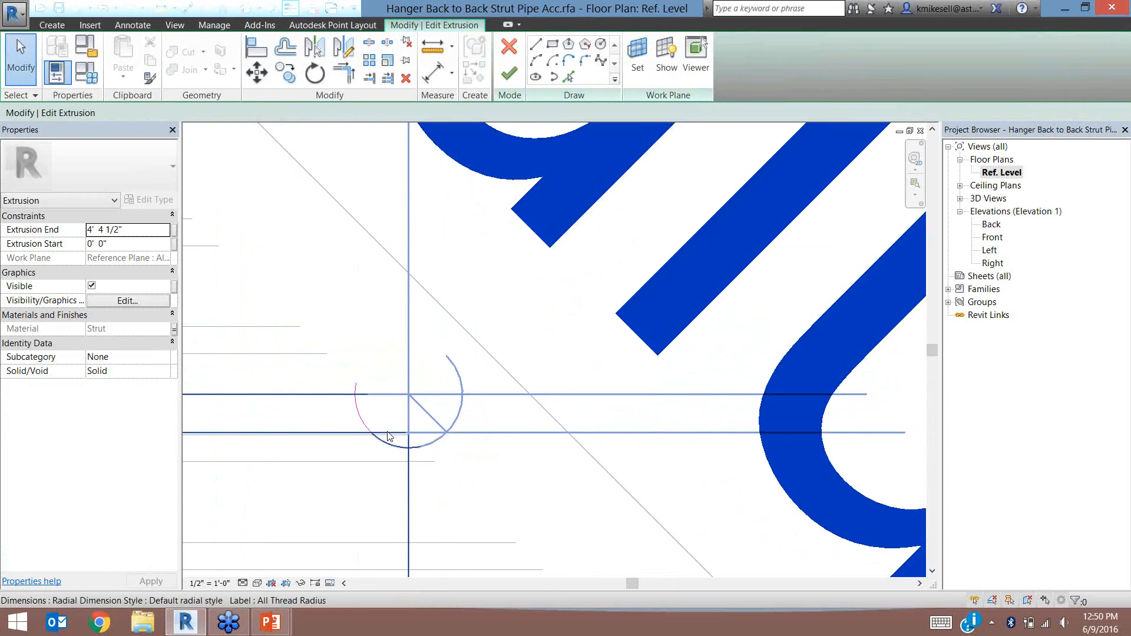
pyautogui.scroll(6, 371, 419)
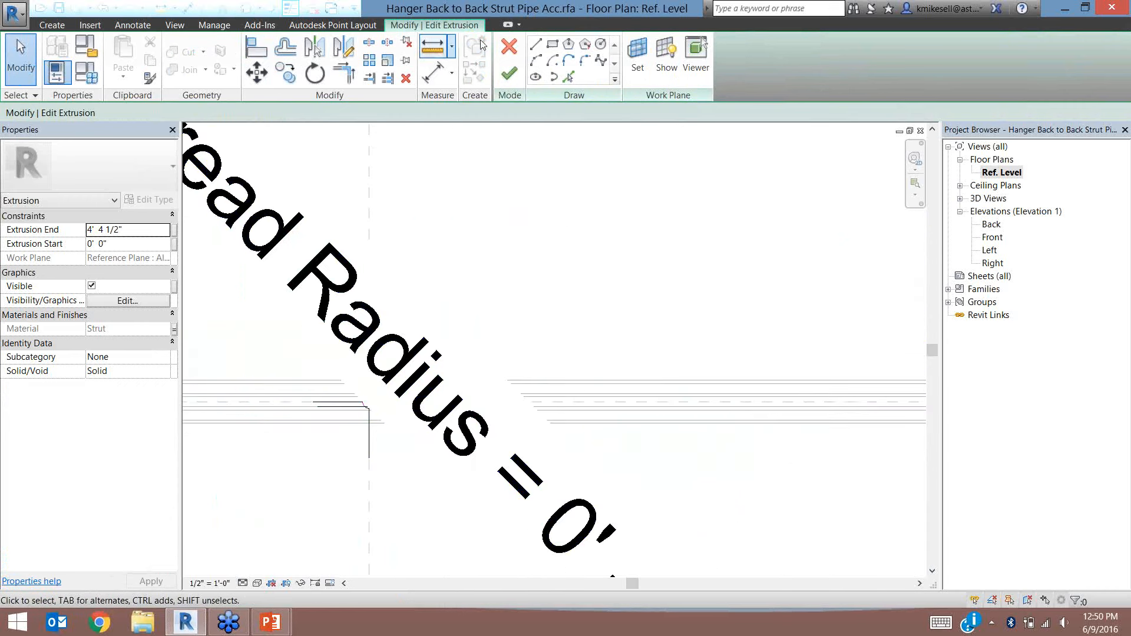
pyautogui.click(509, 73)
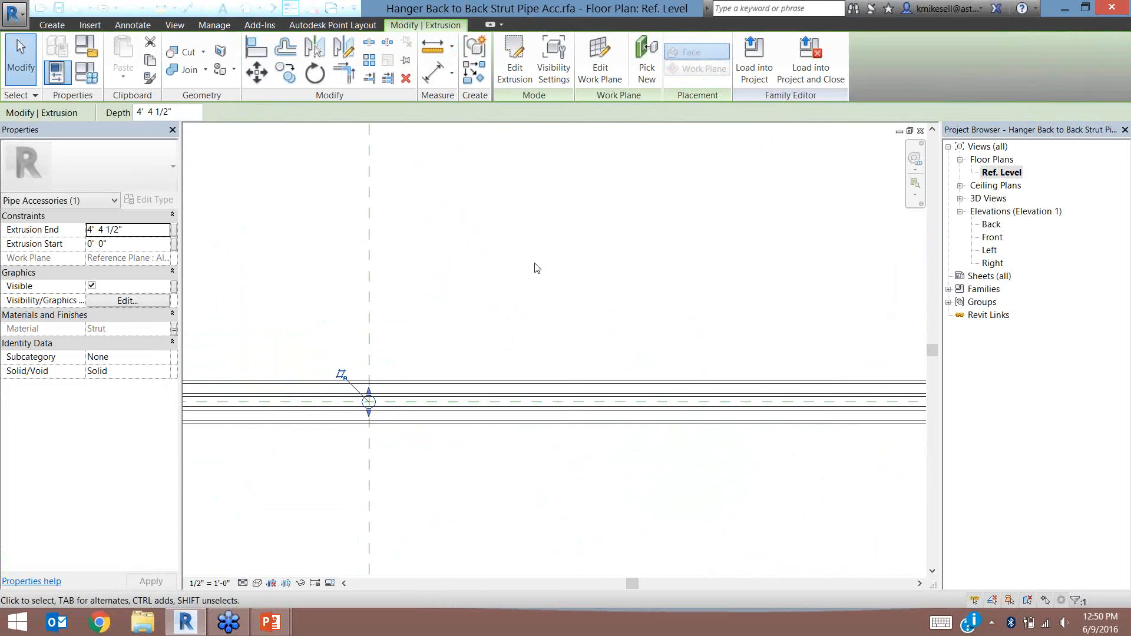
# In the Front elevation, lock the upper end of the center rod to the horizontal reference plane at its top
pyautogui.press('alt')
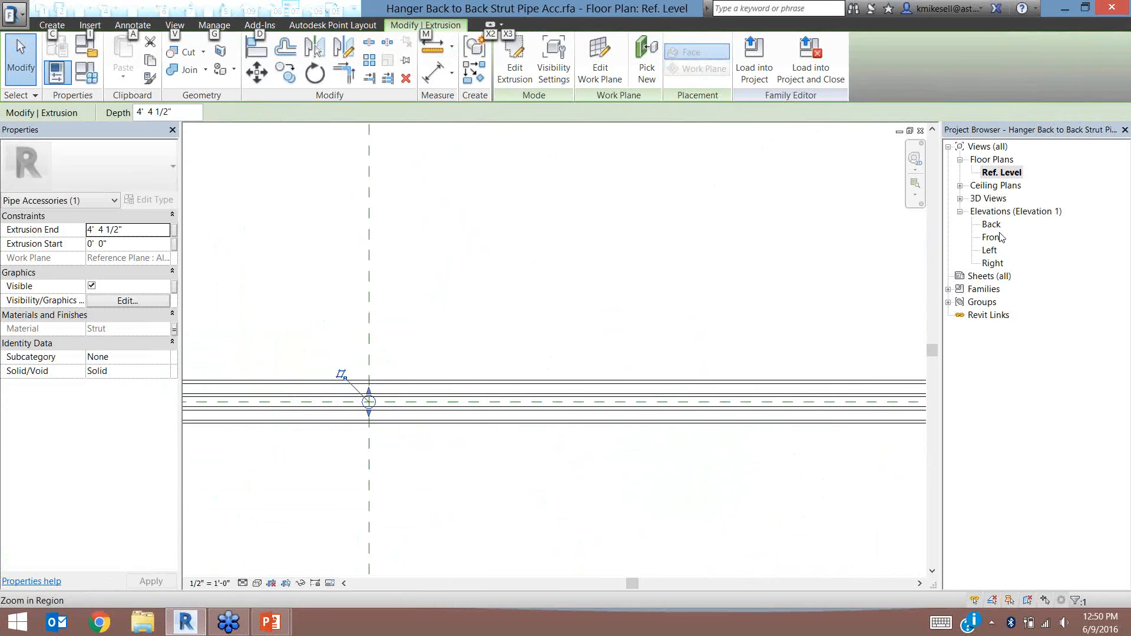
pyautogui.doubleClick(992, 238)
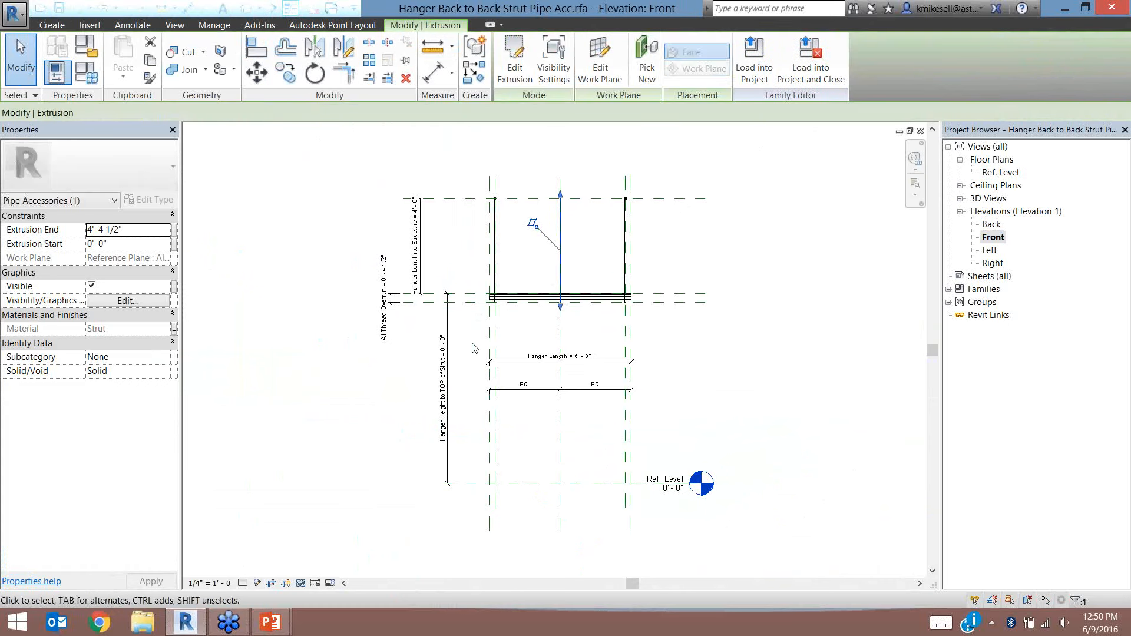
pyautogui.scroll(6, 566, 201)
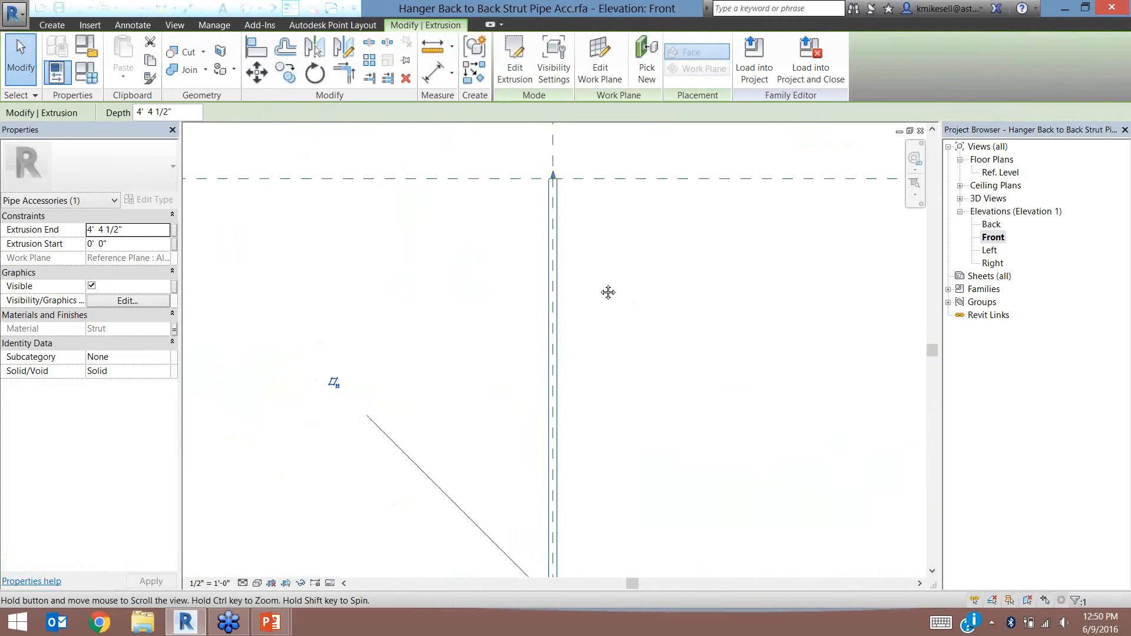
pyautogui.scroll(2, 549, 326)
pyautogui.click(582, 247)
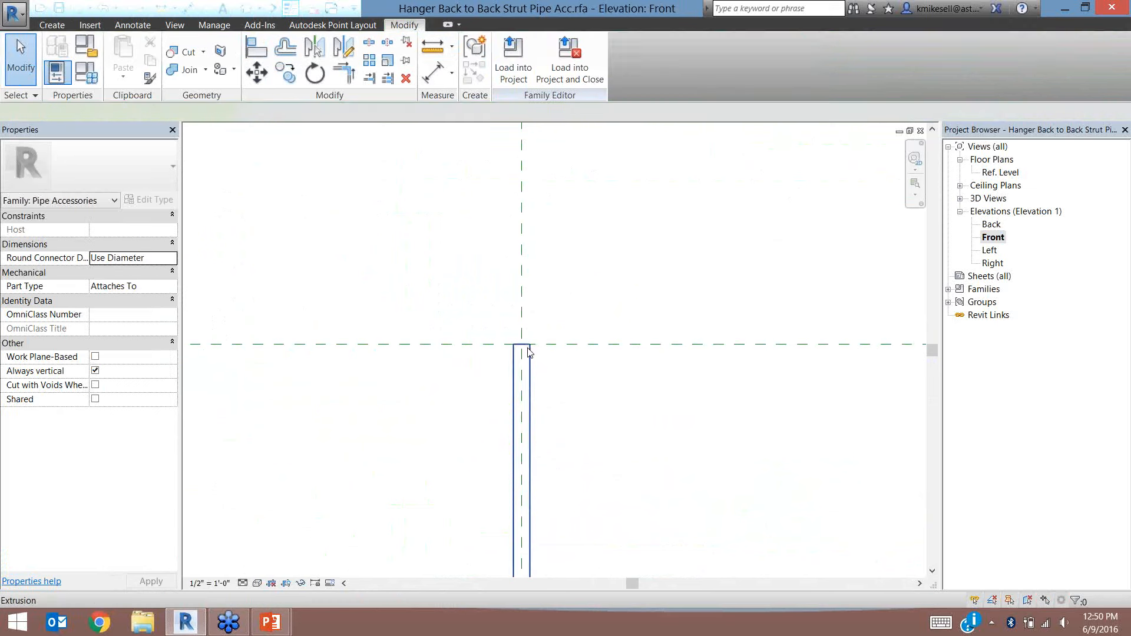
pyautogui.click(528, 348)
pyautogui.moveTo(526, 351); pyautogui.dragTo(526, 351)
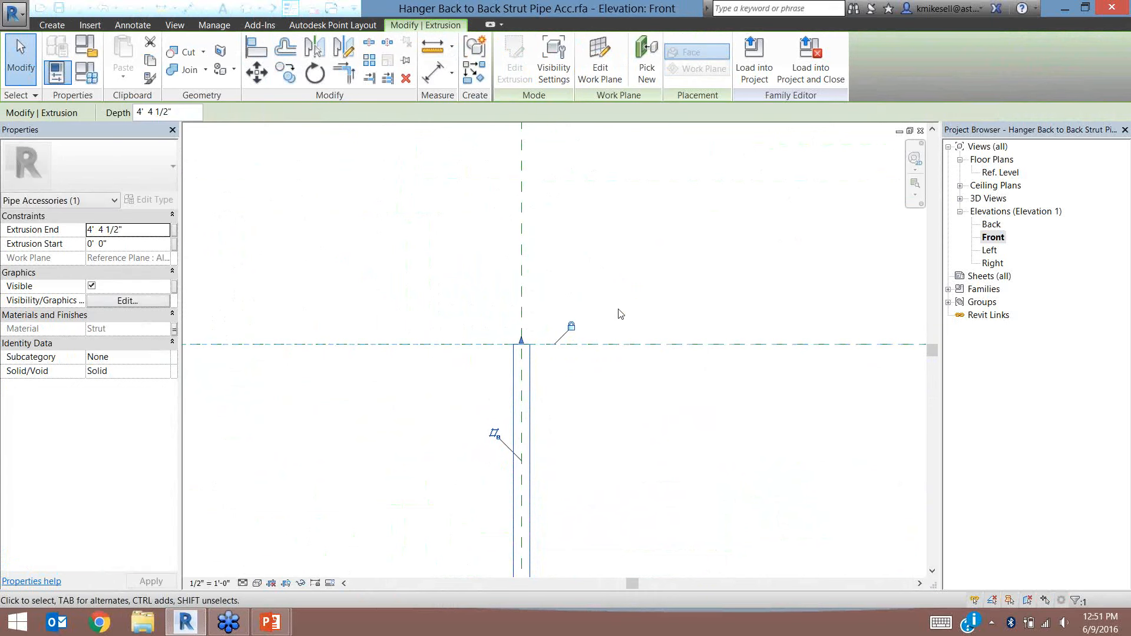
# Lock the lower end of the center rod to the horizontal reference plane just below the strut
pyautogui.scroll(-4, 618, 310)
pyautogui.scroll(-2, 663, 419)
pyautogui.moveTo(663, 419); pyautogui.dragTo(526, 66, button='middle')
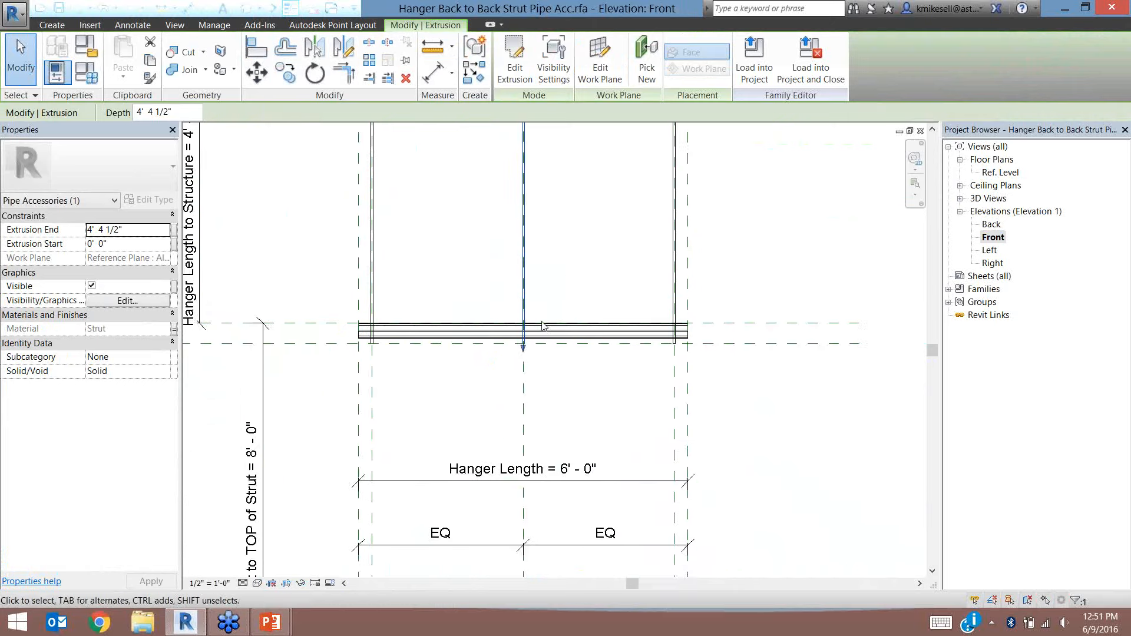
pyautogui.scroll(3, 522, 337)
pyautogui.scroll(3, 539, 377)
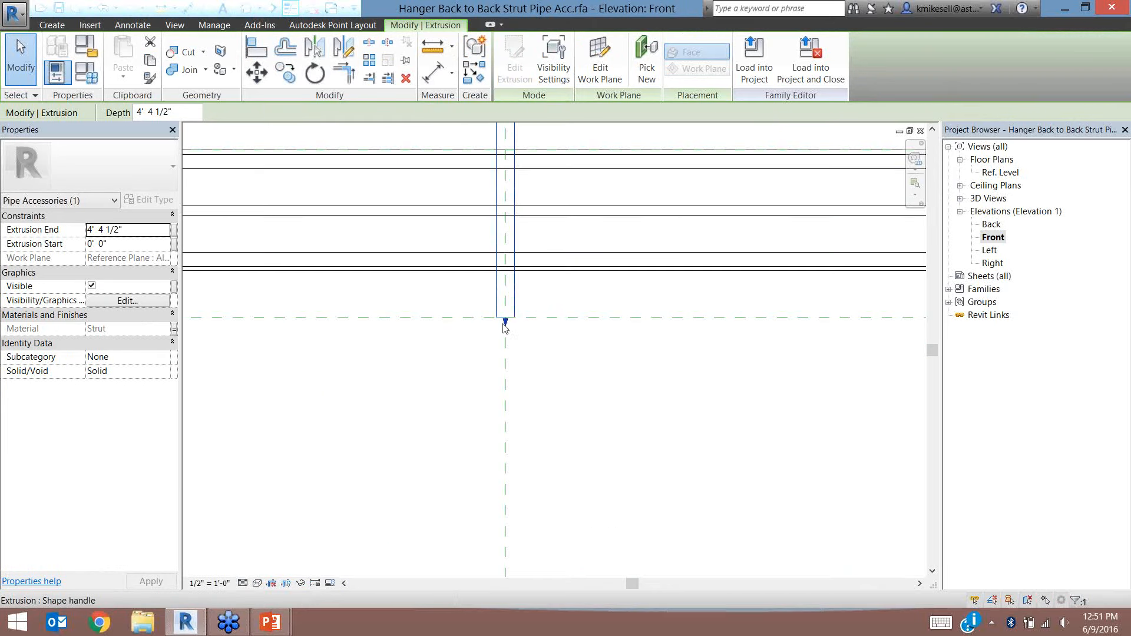
pyautogui.moveTo(504, 321); pyautogui.dragTo(505, 321)
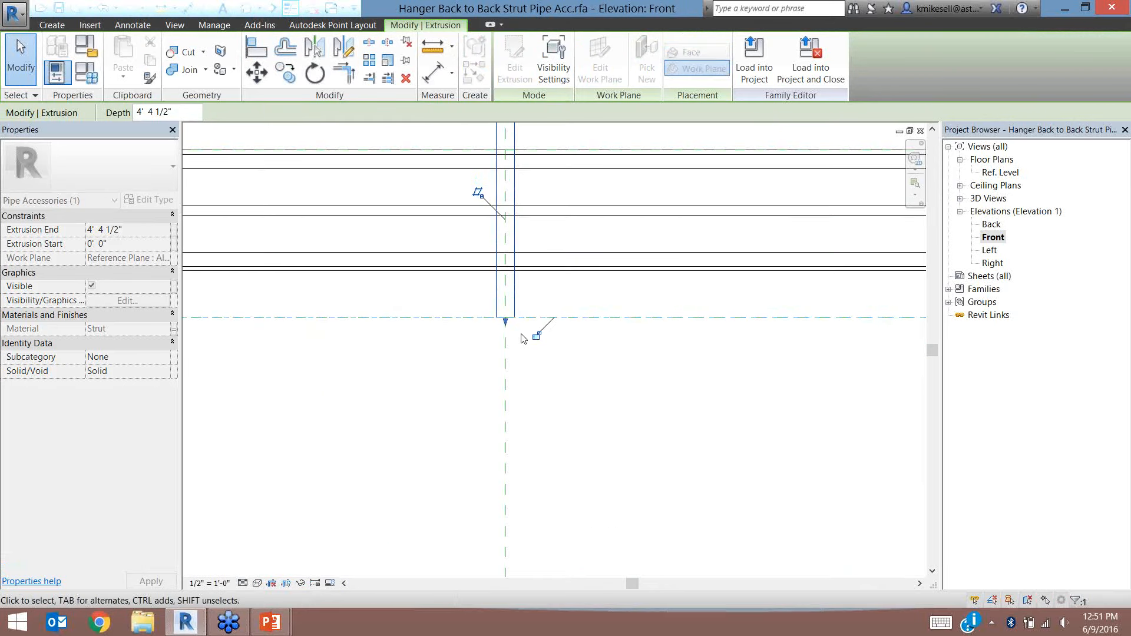
pyautogui.scroll(-3, 556, 352)
pyautogui.scroll(-3, 561, 378)
pyautogui.click(639, 246)
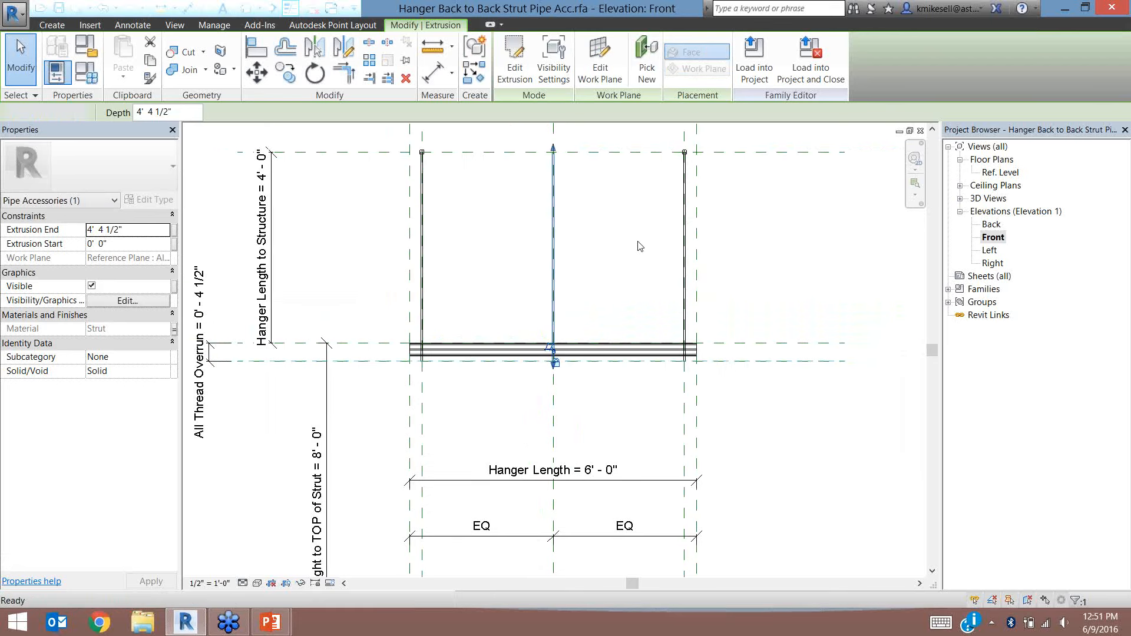
# In 3D view View 1, set up face-based layout points using the Faces selection type and Automatic point spacing
pyautogui.click(960, 199)
pyautogui.click(981, 200)
pyautogui.doubleClick(992, 211)
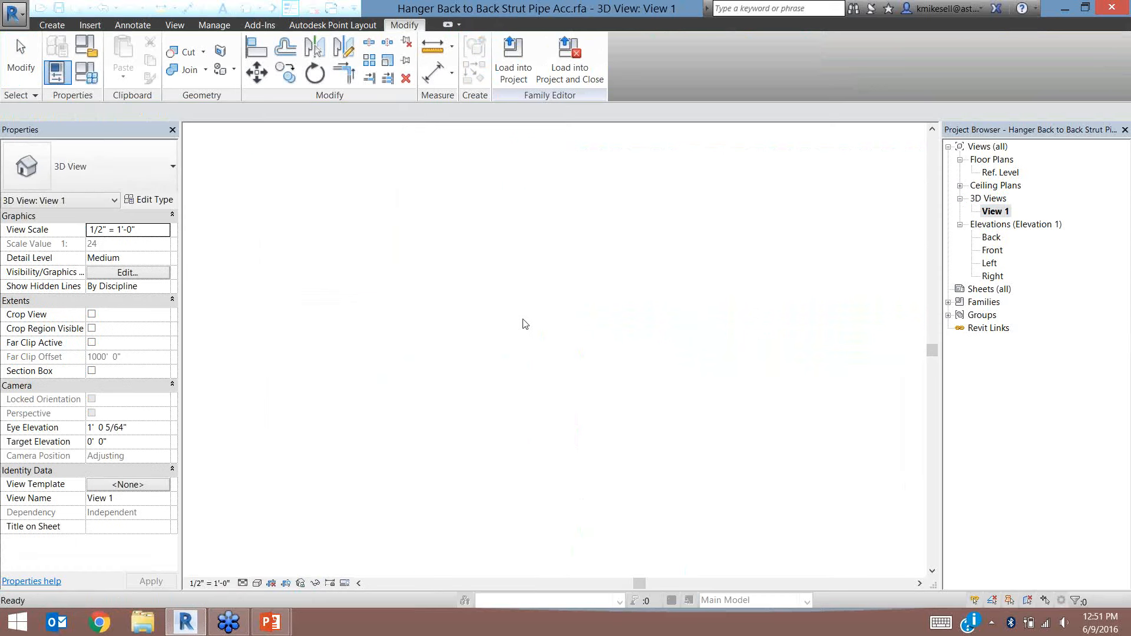
pyautogui.scroll(2, 466, 282)
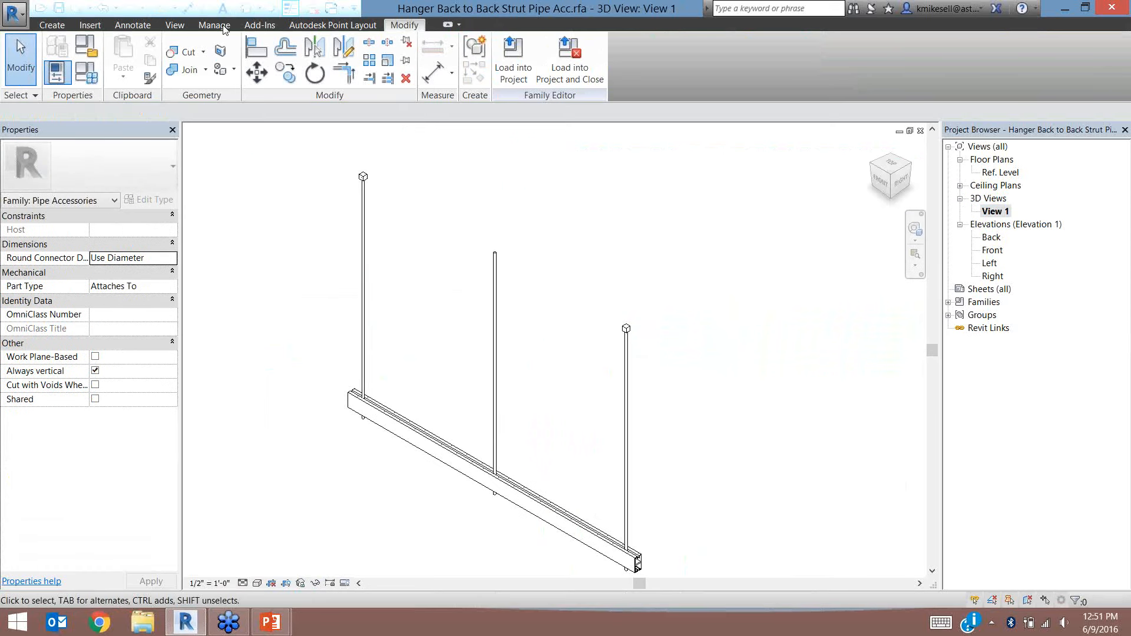
pyautogui.click(333, 25)
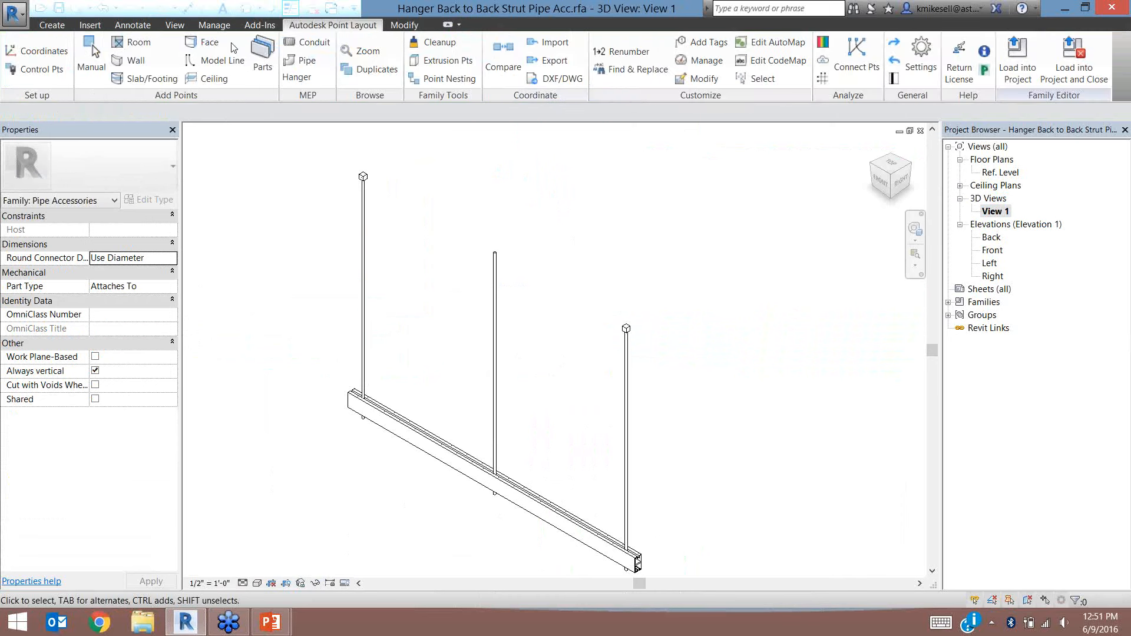
pyautogui.click(221, 47)
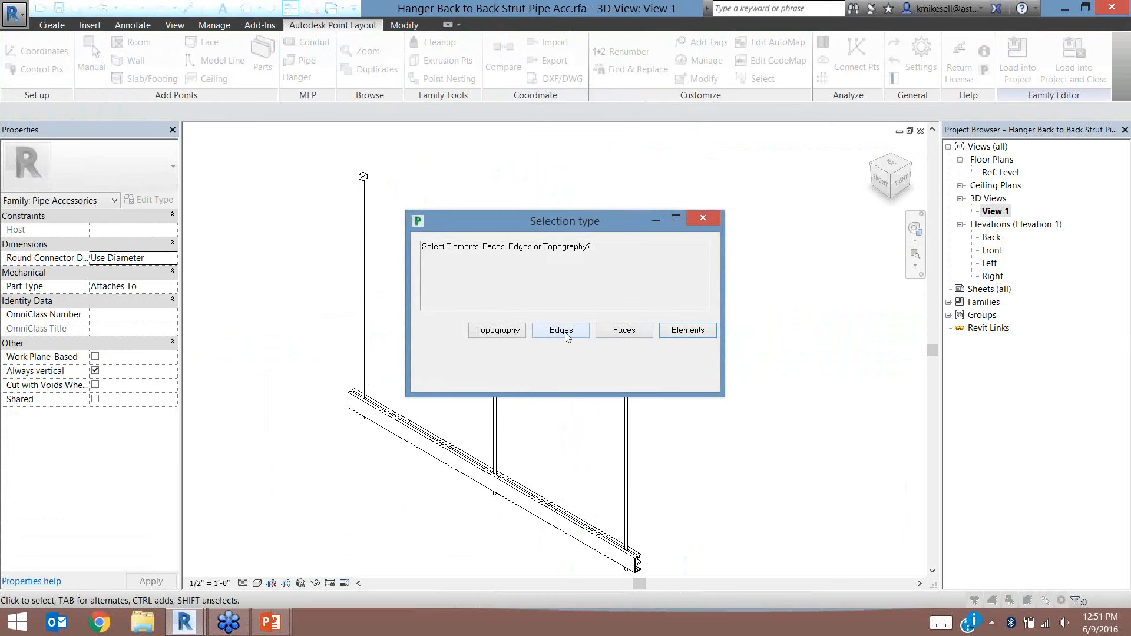
pyautogui.click(634, 332)
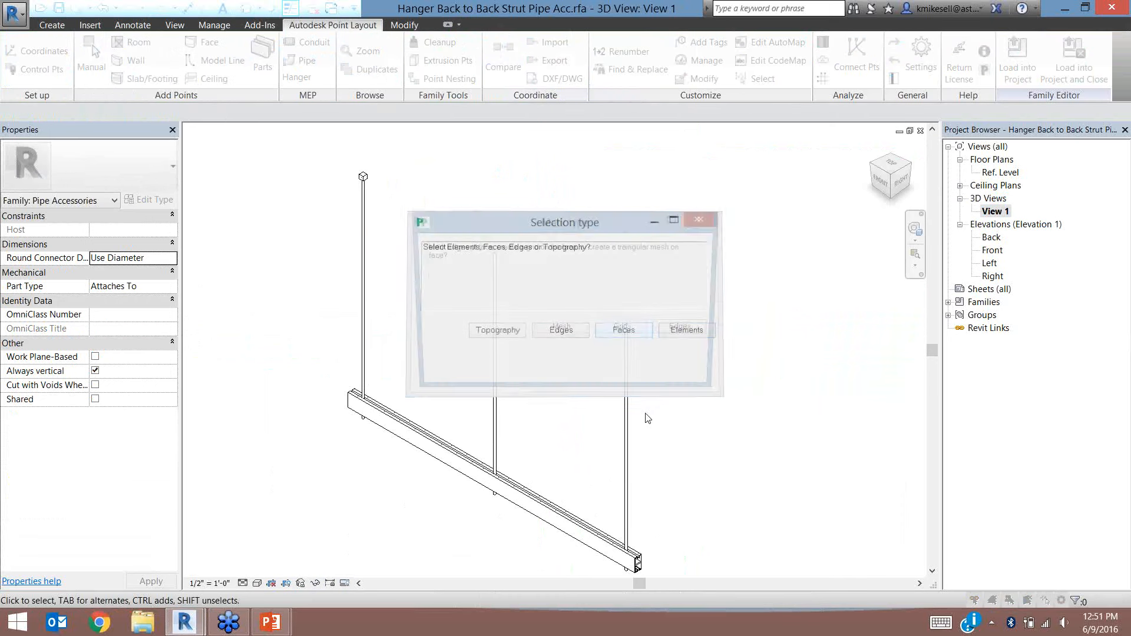
pyautogui.click(678, 330)
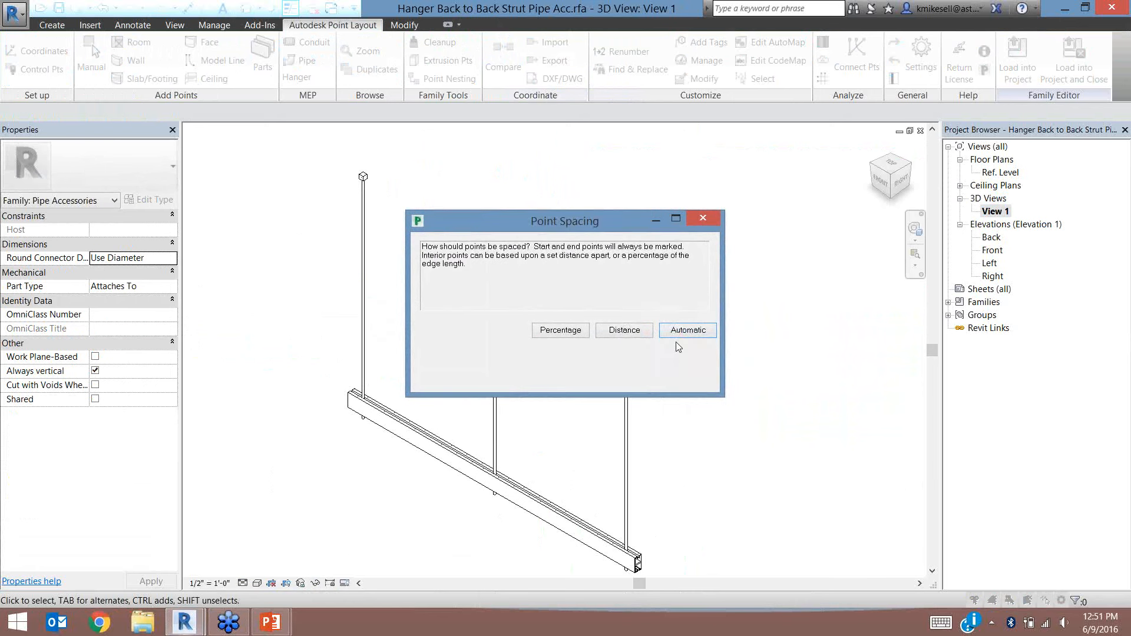
pyautogui.click(675, 327)
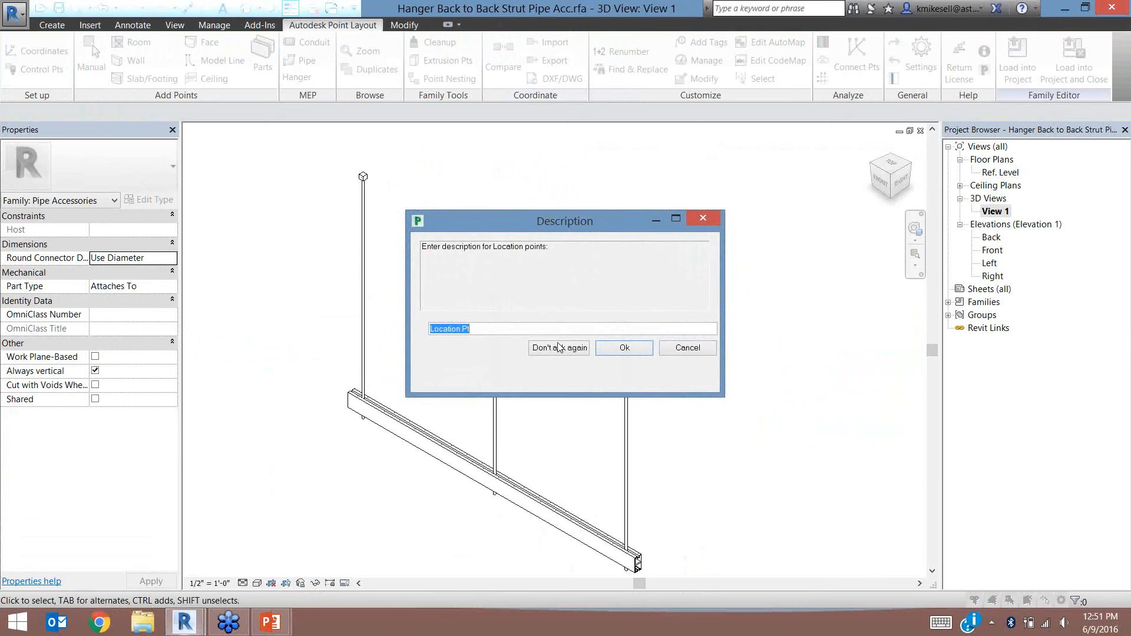
# Change "Location" to "Hanger" in the point description and place the layout point on the center rod's top face
pyautogui.moveTo(463, 329); pyautogui.dragTo(419, 335)
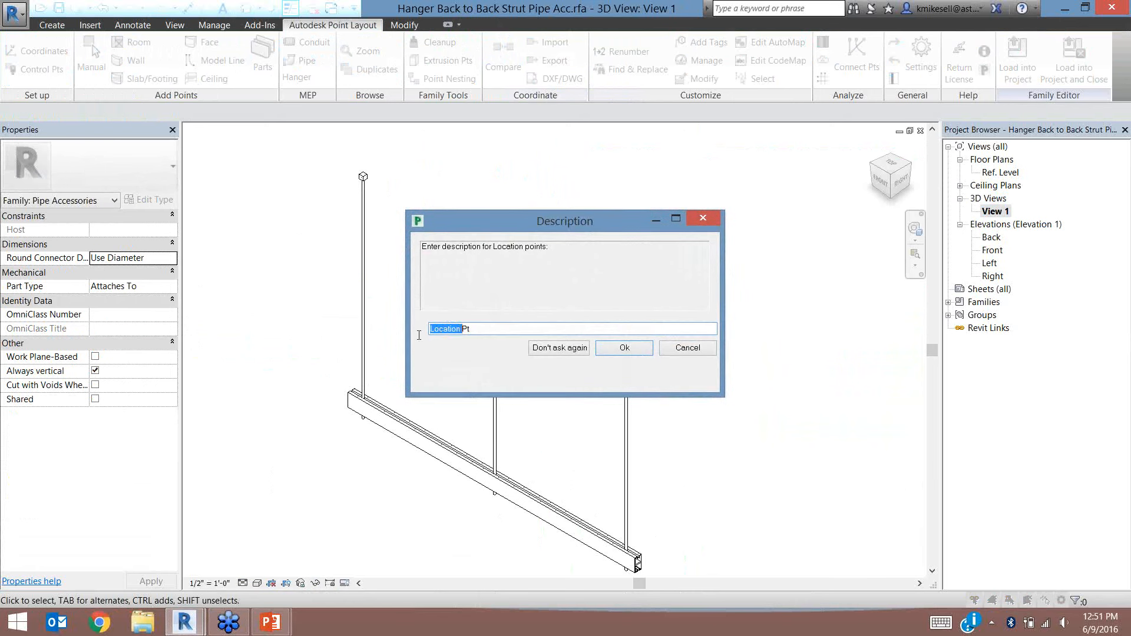
pyautogui.write('Hanger')
pyautogui.click(646, 348)
pyautogui.scroll(5, 496, 251)
pyautogui.scroll(3, 495, 252)
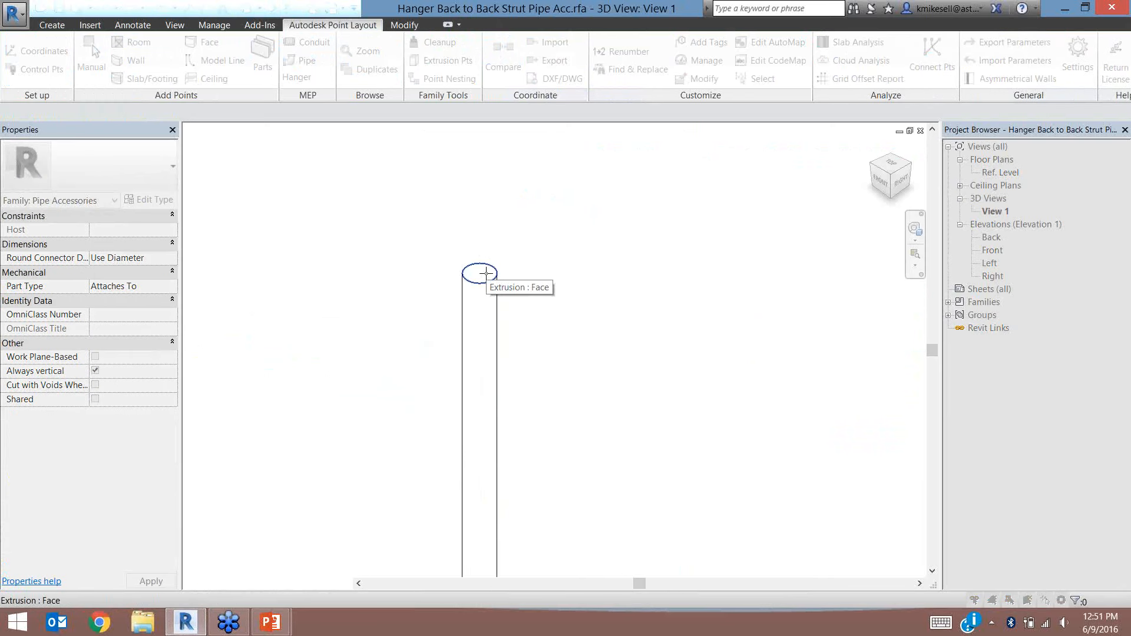
pyautogui.click(485, 274)
pyautogui.click(699, 352)
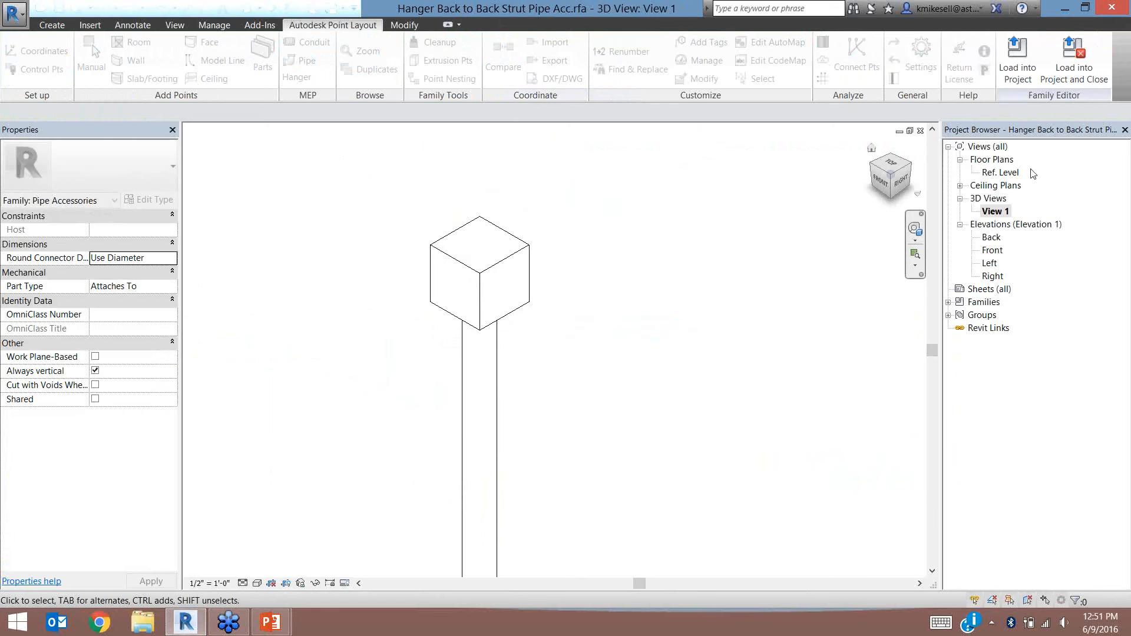
# In the Ref. Level plan, align and lock the center layout point to the Center (Left/Right) and Center (Front/Back) reference planes
pyautogui.doubleClick(1002, 172)
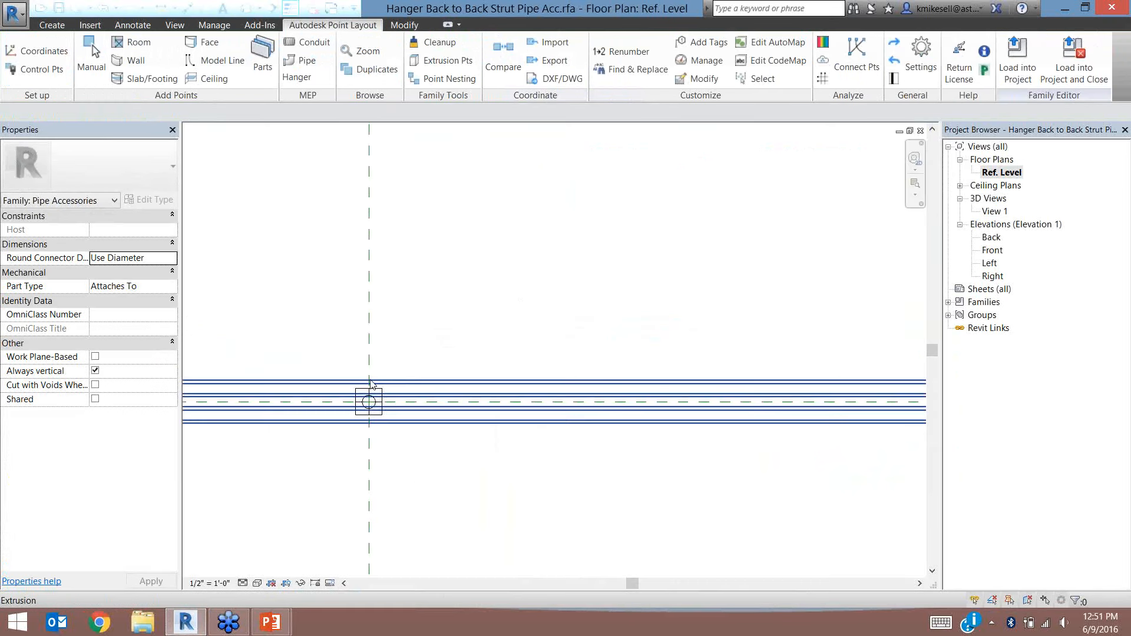
pyautogui.press('a')
pyautogui.press('l')
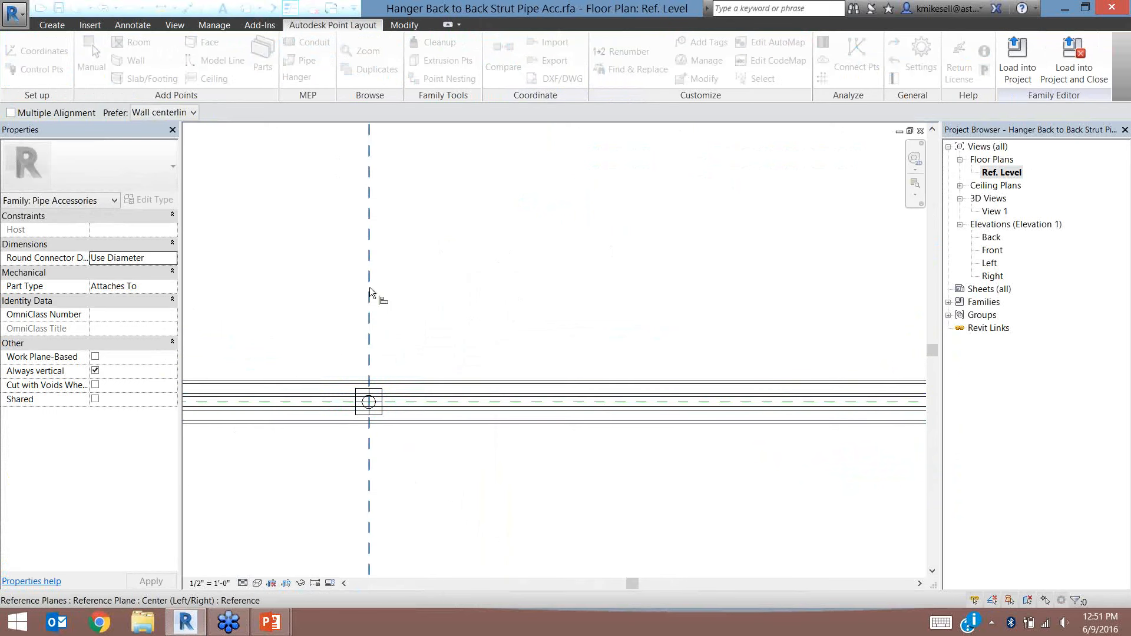
pyautogui.click(370, 291)
pyautogui.click(372, 415)
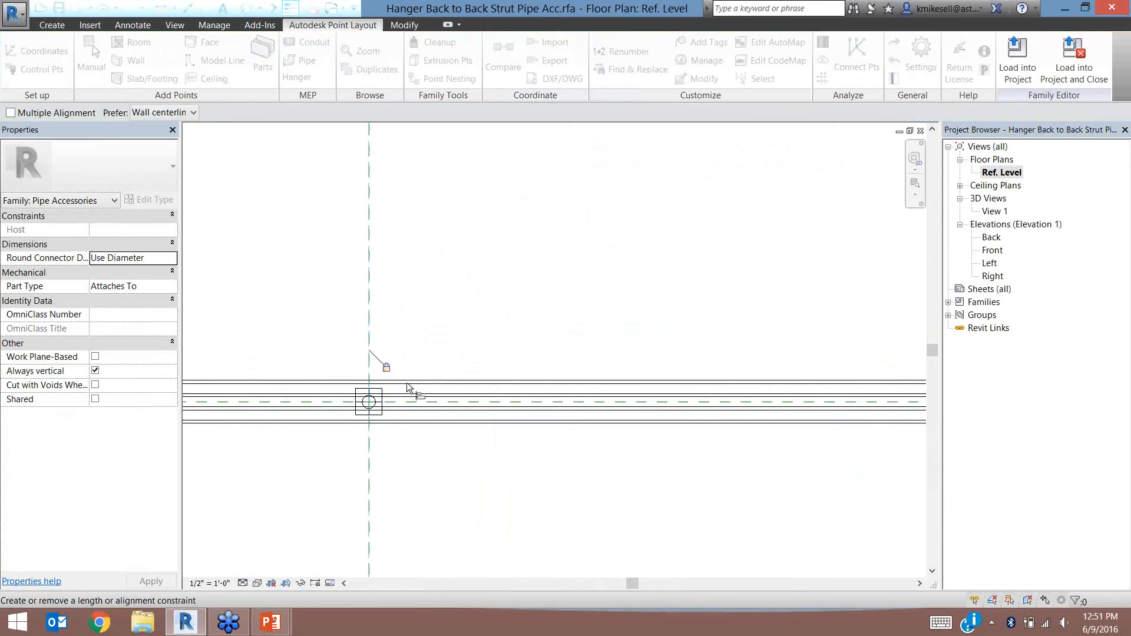
pyautogui.scroll(4, 425, 405)
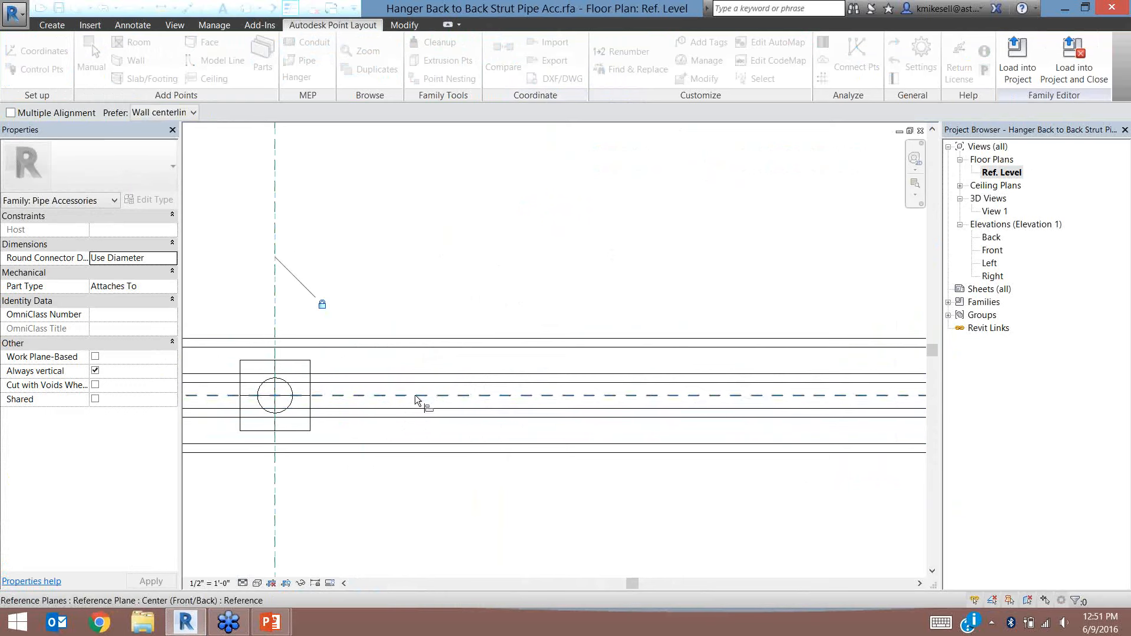
pyautogui.click(306, 397)
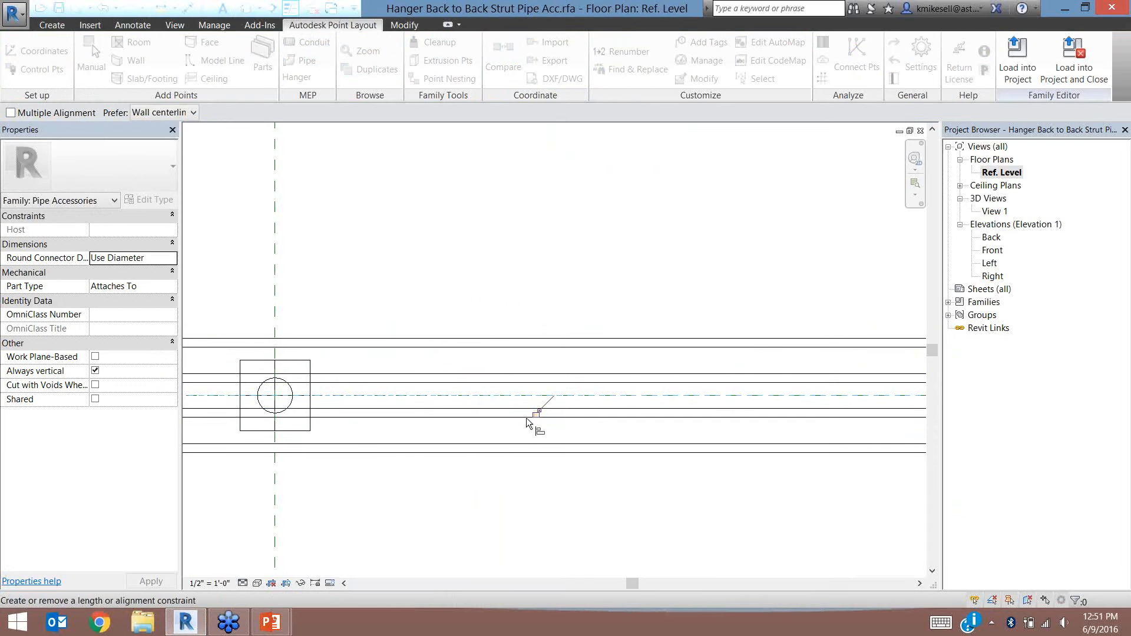
# In the Front elevation, align and lock the center layout point to the horizontal reference plane at the rod's top
pyautogui.doubleClick(995, 252)
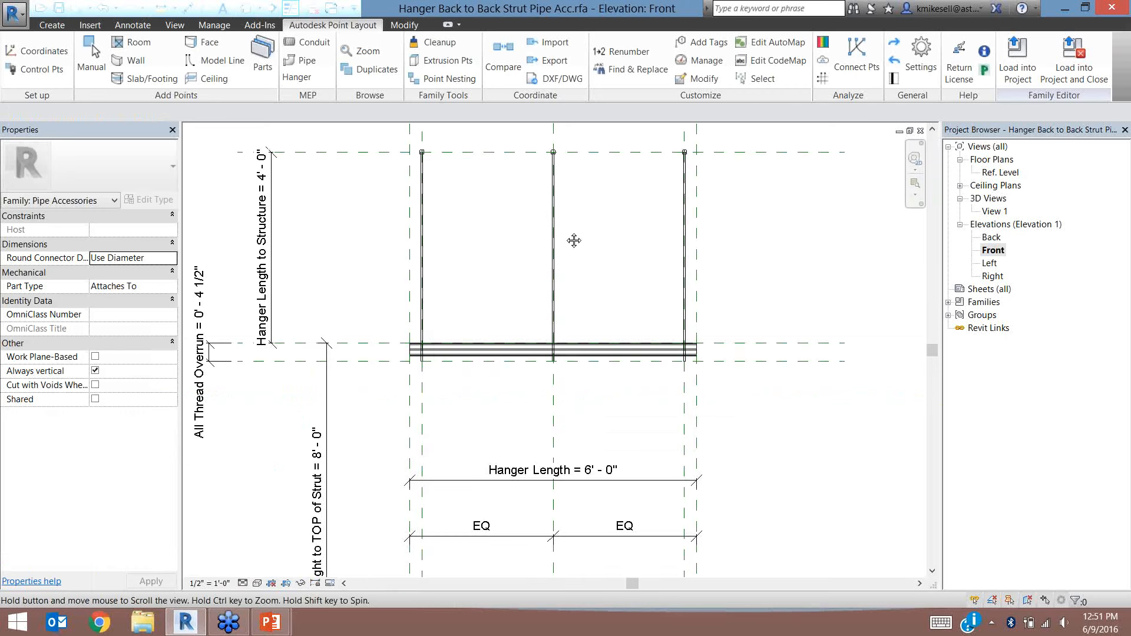
pyautogui.scroll(5, 560, 276)
pyautogui.press('l')
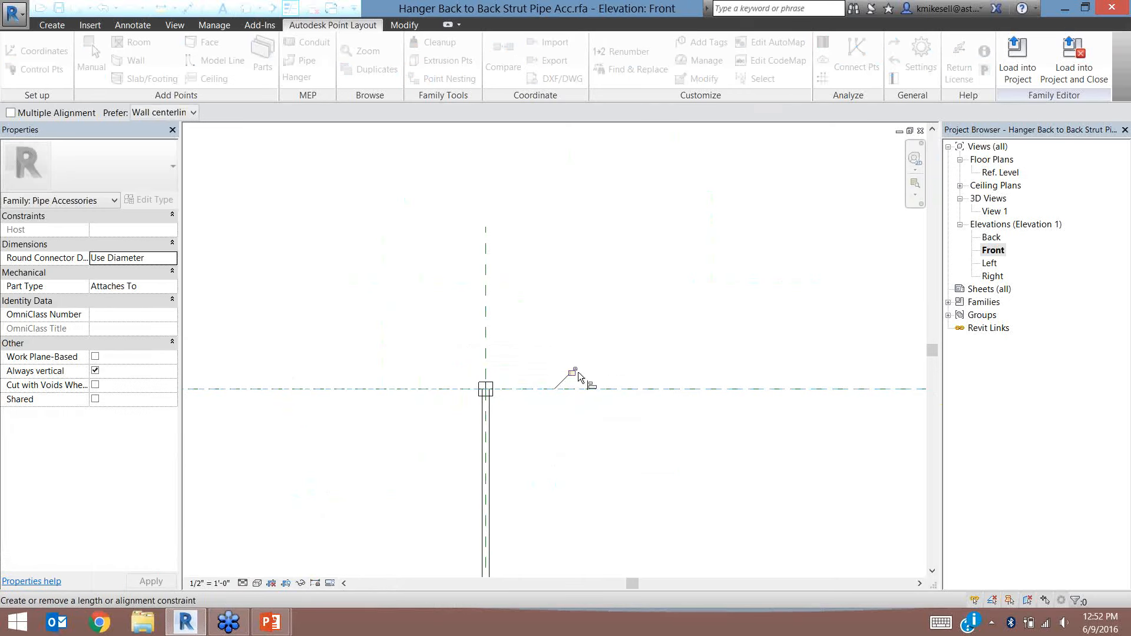
pyautogui.press('Escape')
# Select the center rod together with the layout point at its top
pyautogui.scroll(-3, 589, 315)
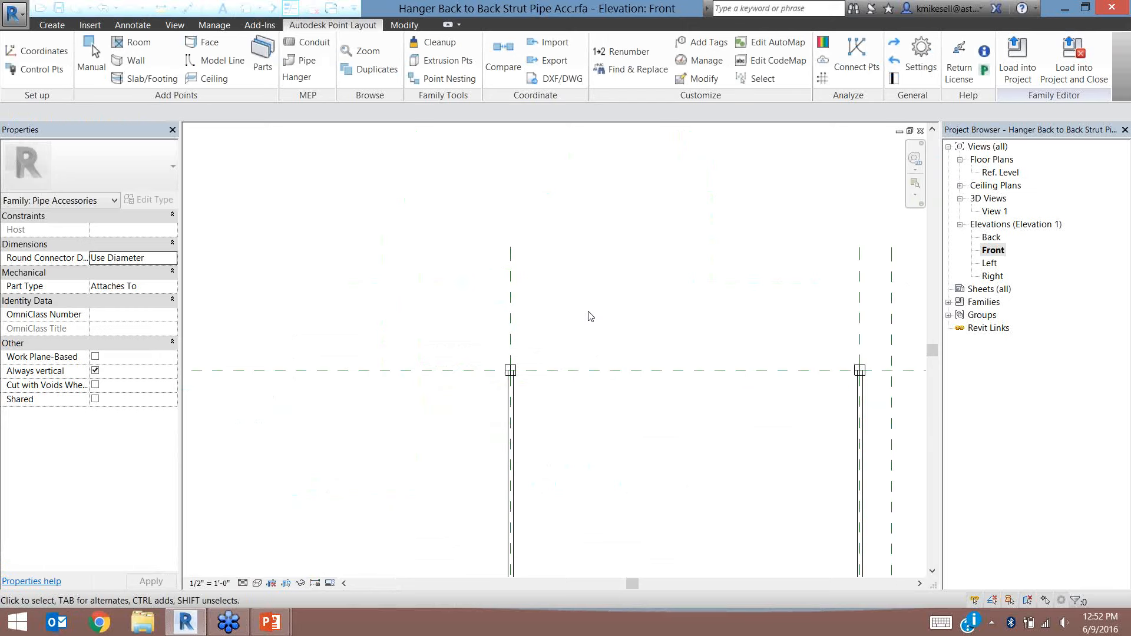
pyautogui.moveTo(595, 323)
pyautogui.mouseDown(button='middle')
pyautogui.moveTo(487, 189)
pyautogui.moveTo(622, 190)
pyautogui.moveTo(602, 331)
pyautogui.mouseUp(button='middle')
pyautogui.moveTo(594, 416); pyautogui.dragTo(545, 308, button='middle')
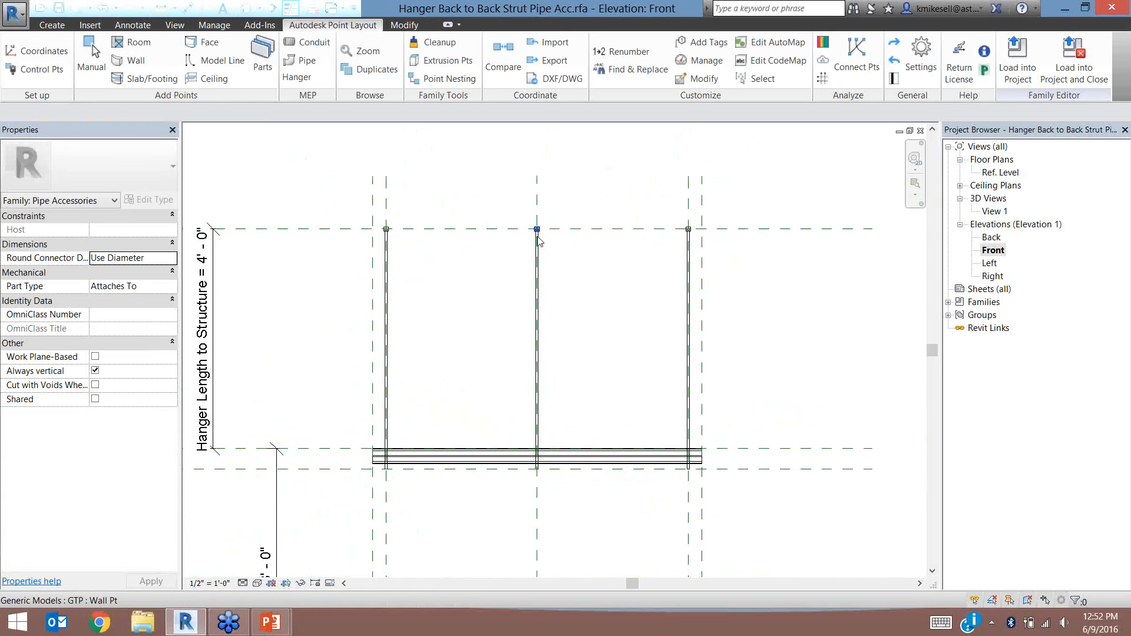
pyautogui.scroll(3, 530, 244)
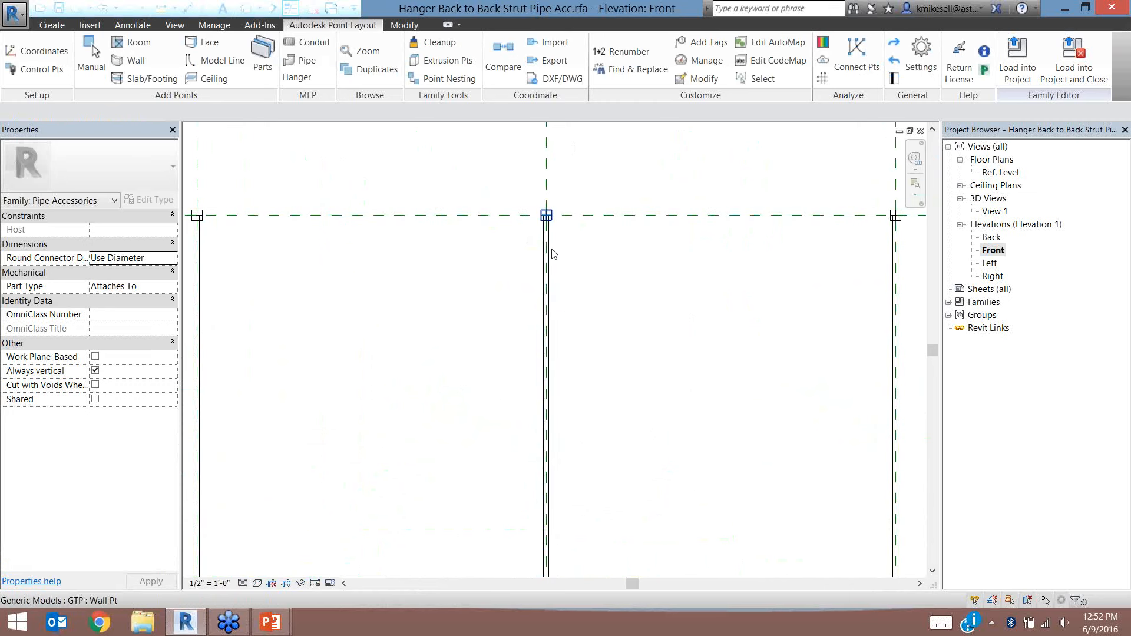
pyautogui.scroll(-3, 530, 320)
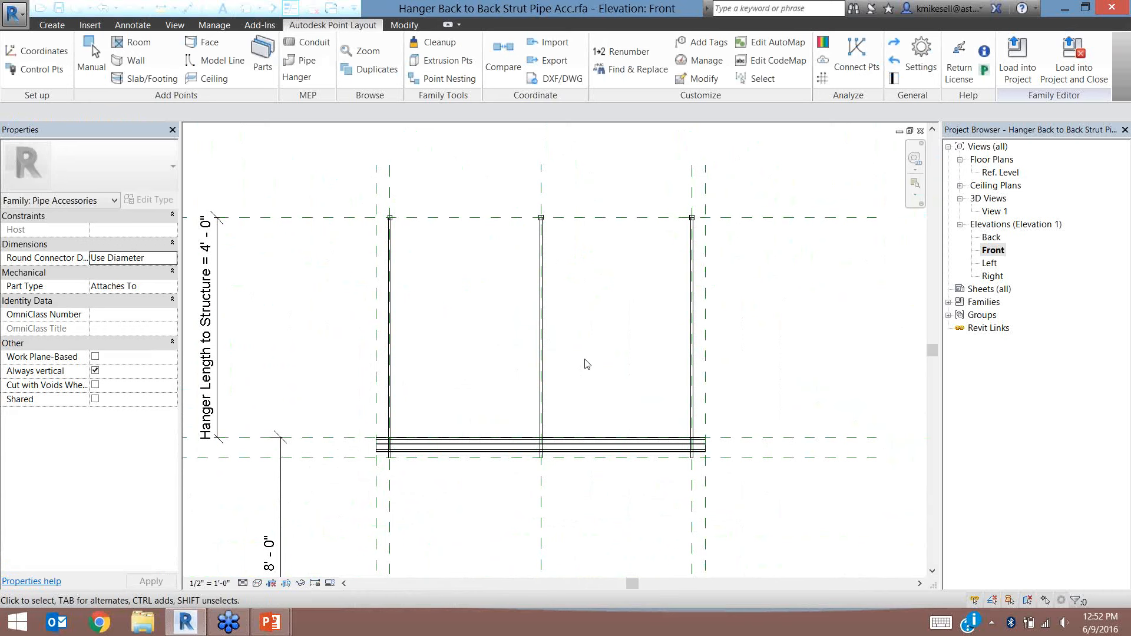
pyautogui.click(546, 278)
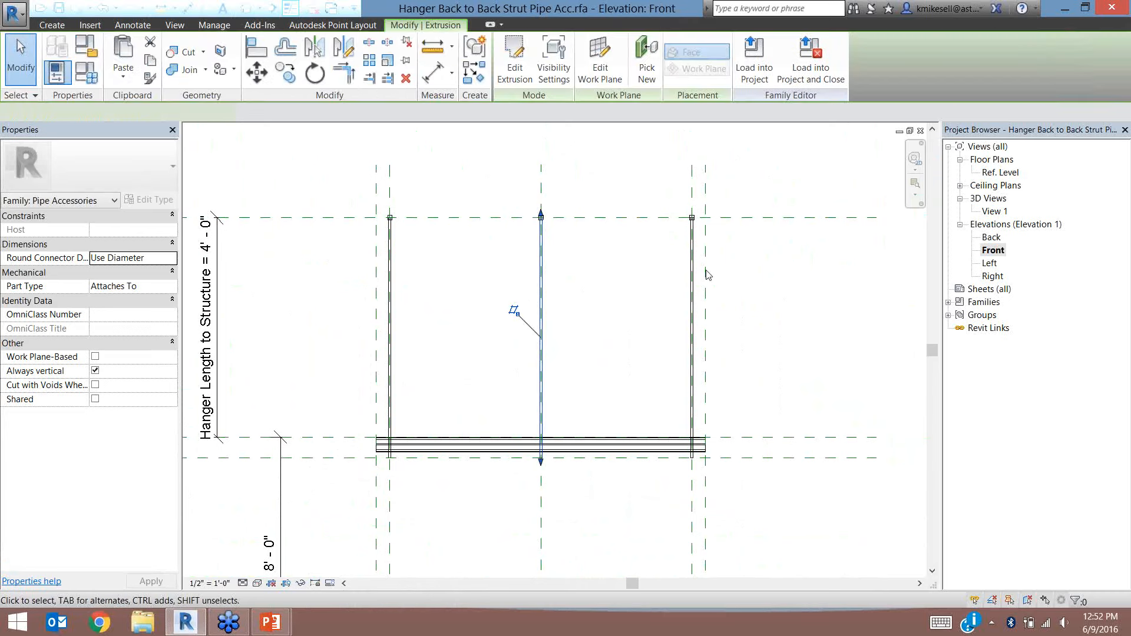
pyautogui.scroll(5, 593, 206)
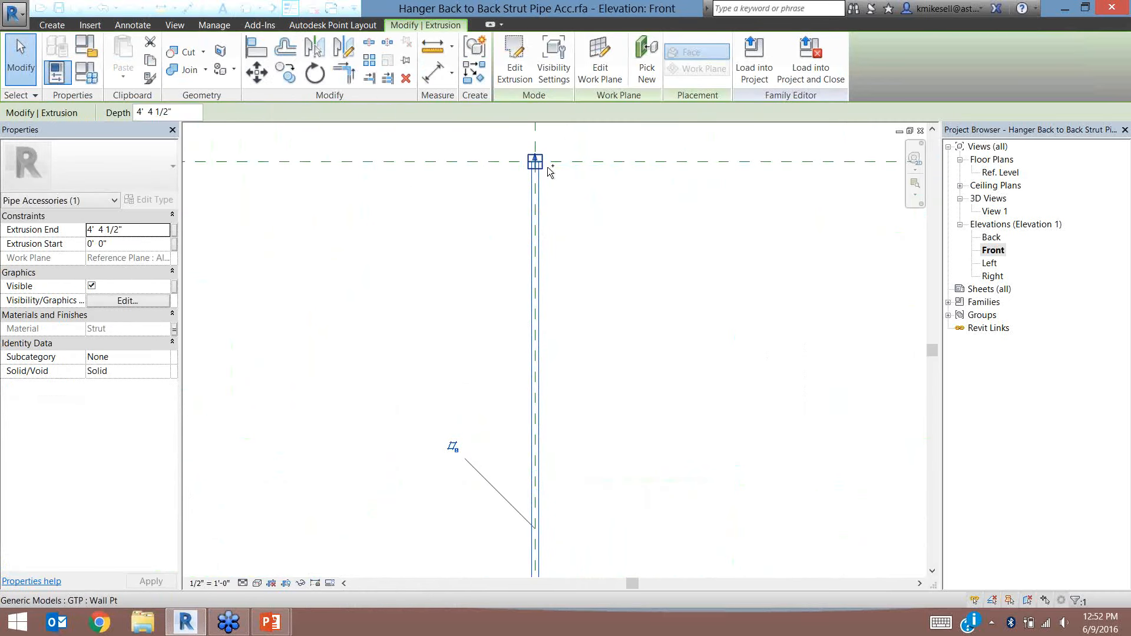
pyautogui.keyDown('ctrl'); pyautogui.click(542, 167); pyautogui.keyUp('ctrl')
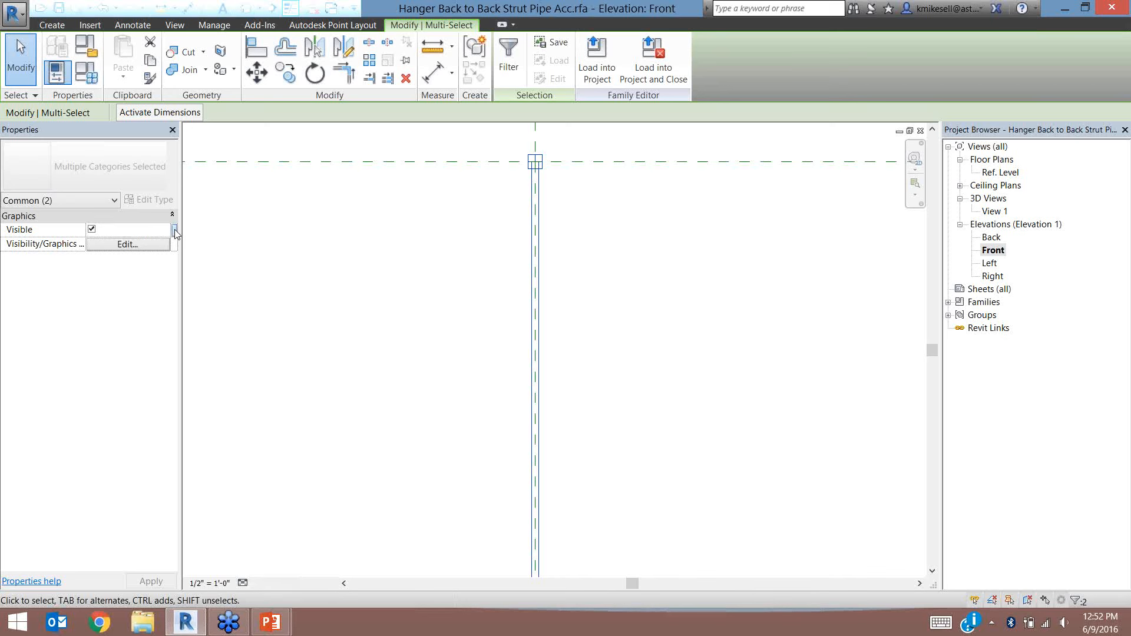
# Associate the visibility of the selected middle rod elements with a new instance family parameter named 3rd Rod
pyautogui.click(174, 229)
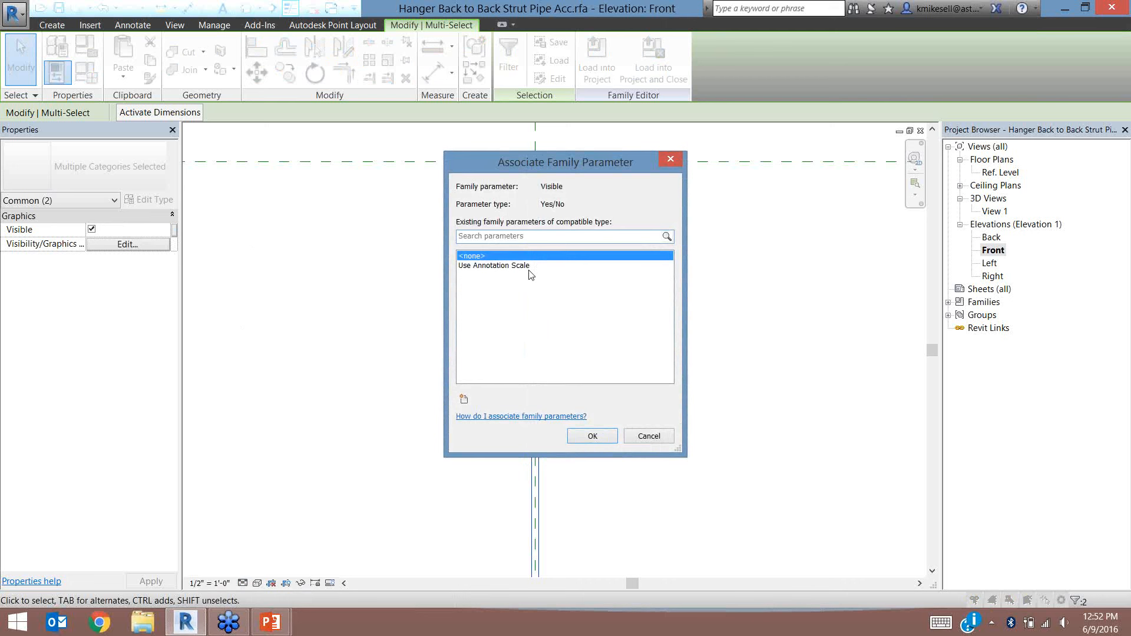
pyautogui.click(464, 400)
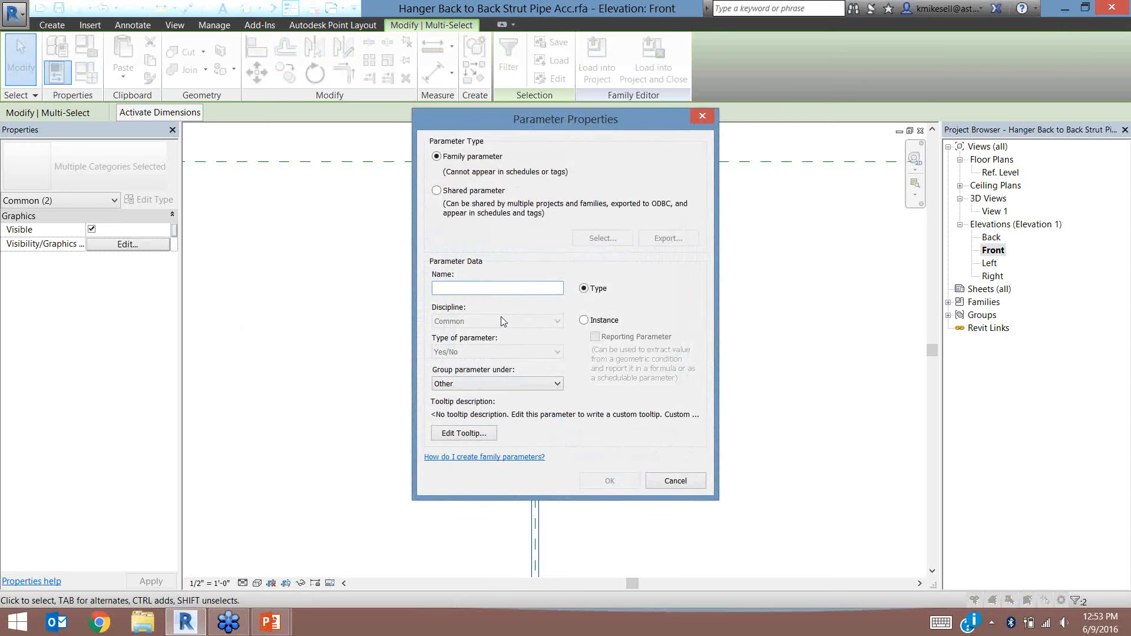
pyautogui.write('3rd Rod')
pyautogui.click(605, 481)
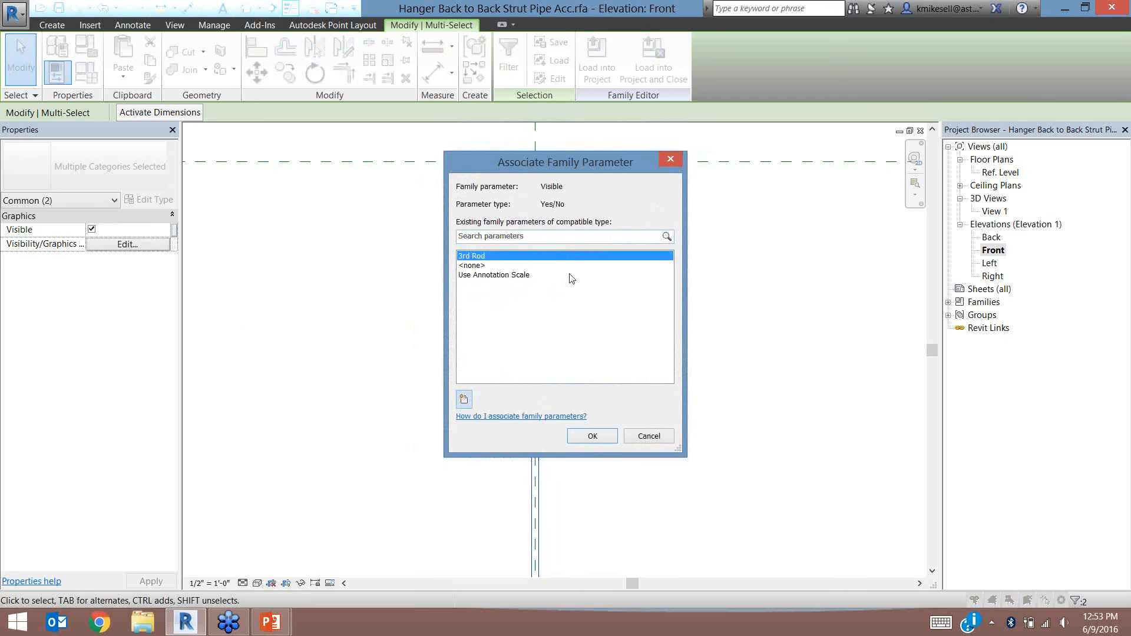
pyautogui.click(591, 436)
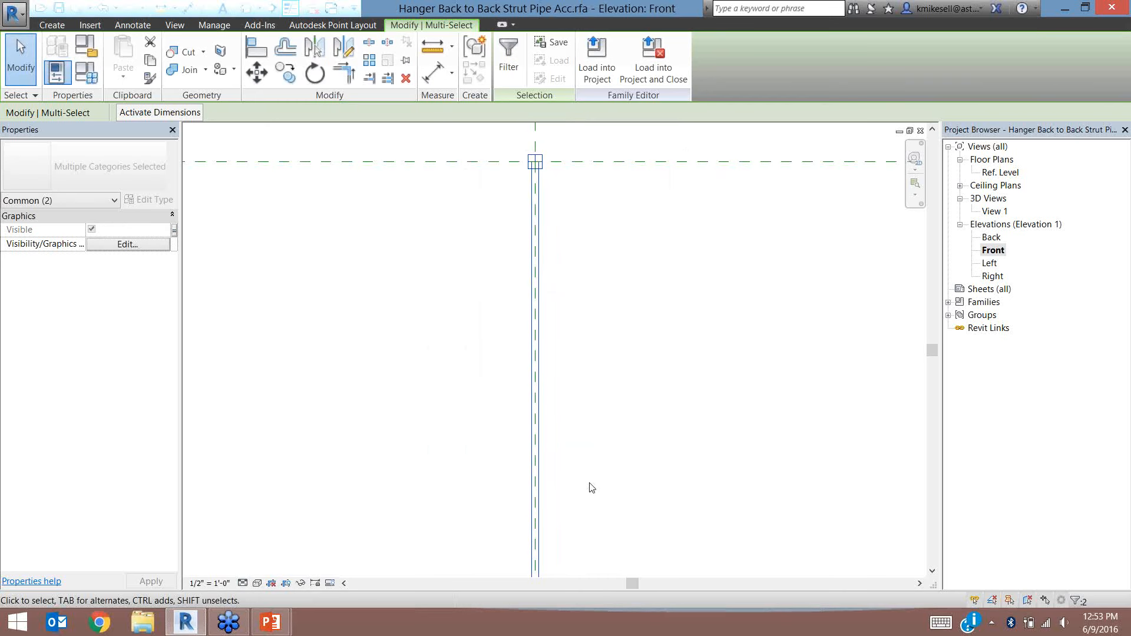
pyautogui.click(632, 228)
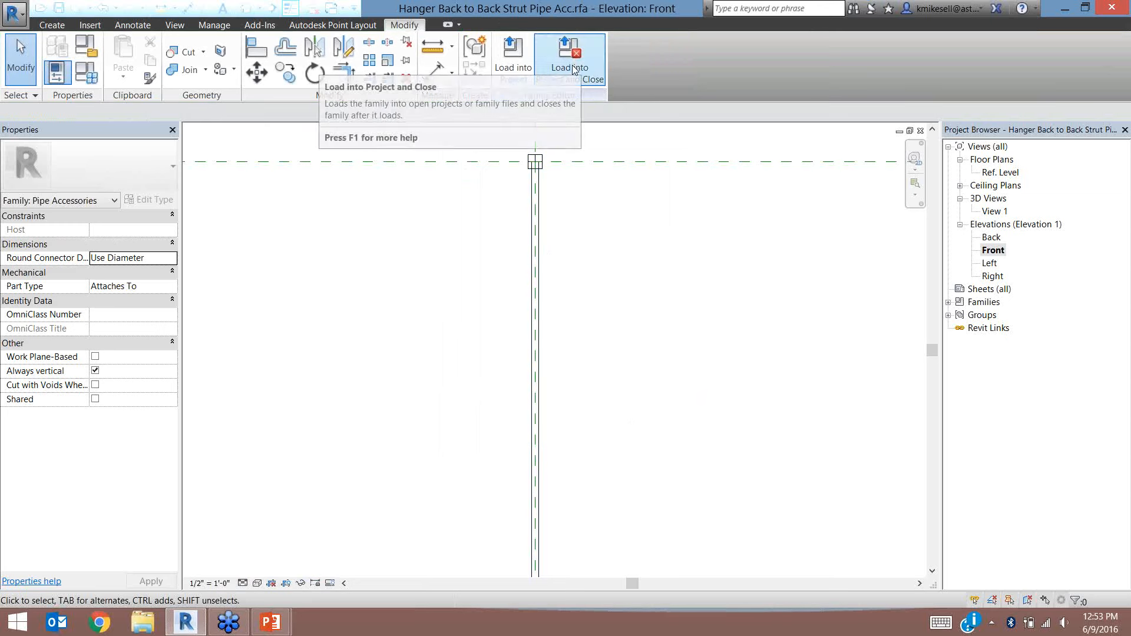
# Turn off the 3rd Rod parameter by default in the hanger's family types
pyautogui.click(84, 71)
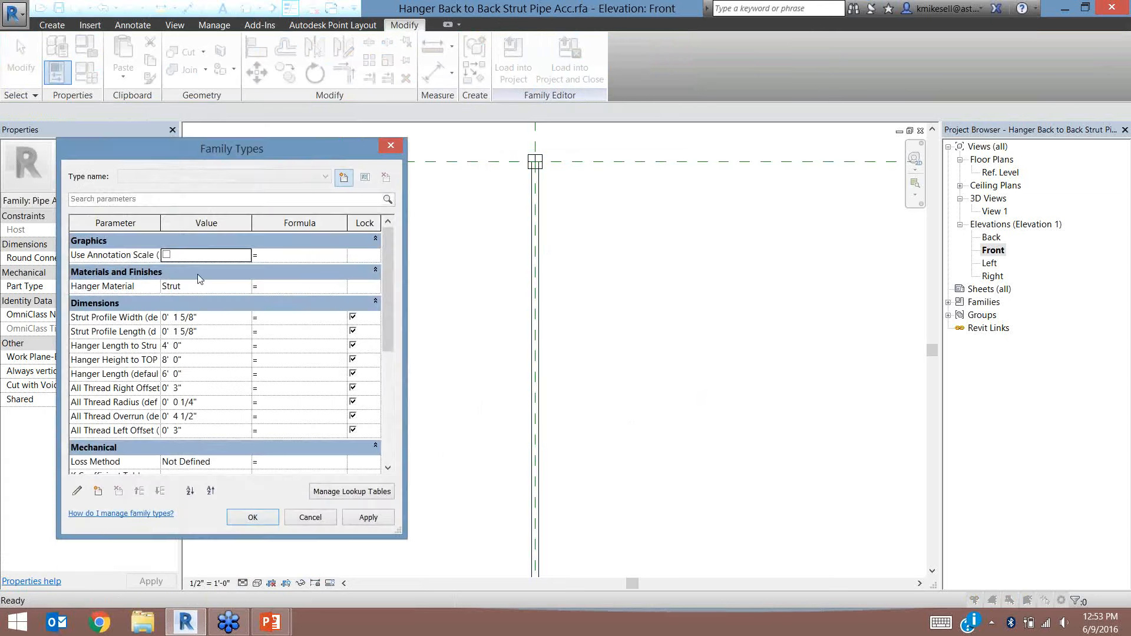
pyautogui.moveTo(386, 273); pyautogui.dragTo(397, 442)
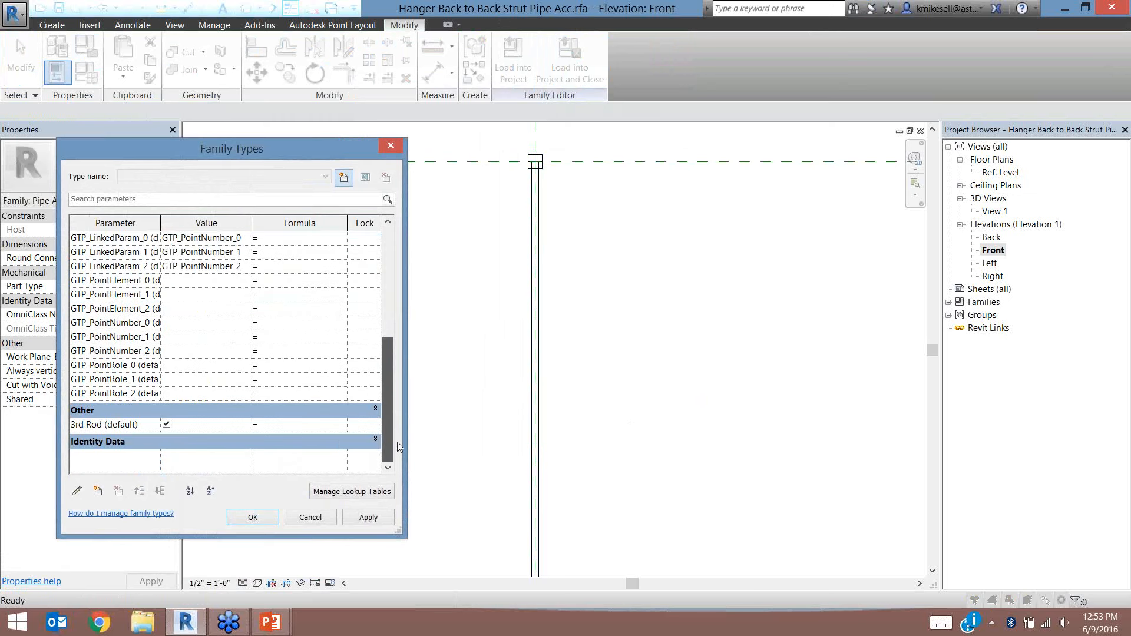
pyautogui.click(166, 424)
pyautogui.click(166, 425)
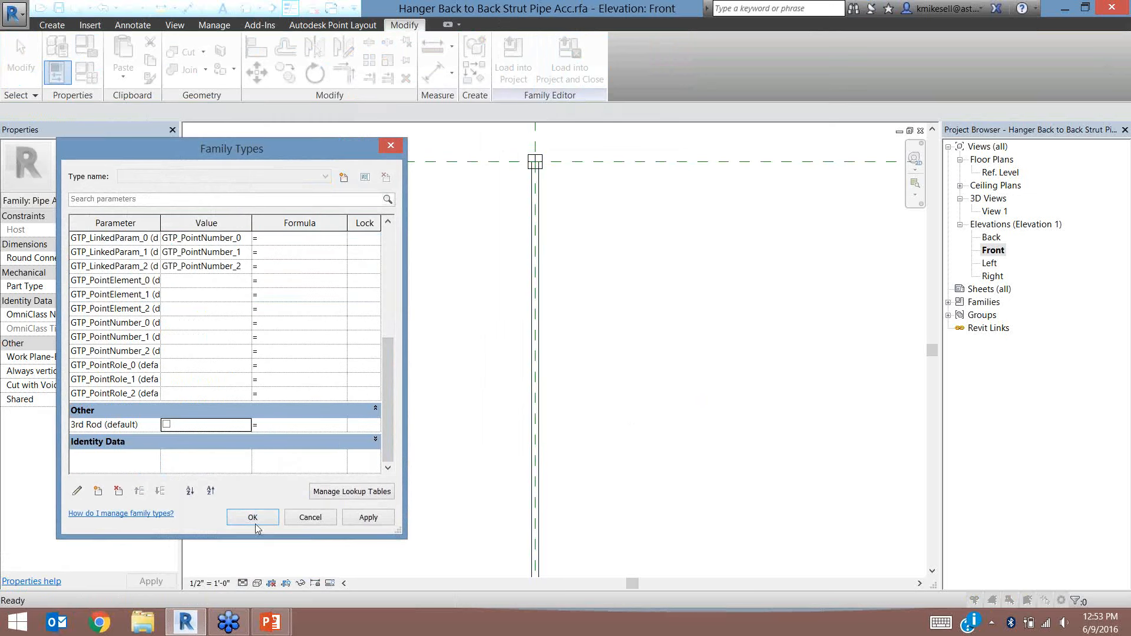
pyautogui.click(253, 518)
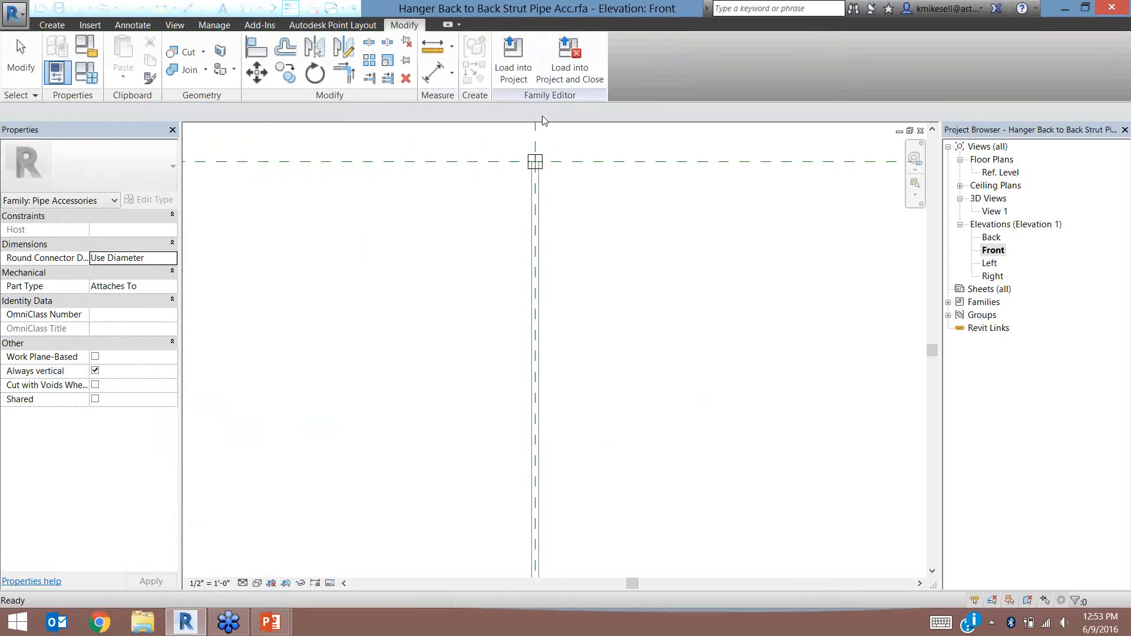
# Load the hanger family into the project and close it without saving, overwriting the existing version but not its parameter values
pyautogui.click(557, 59)
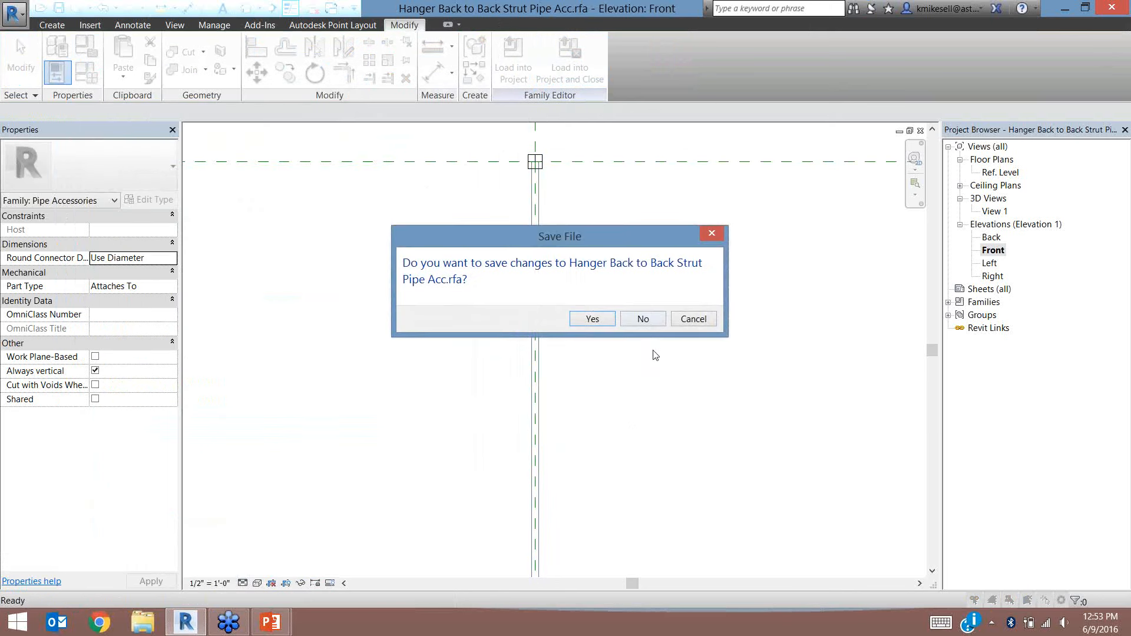
pyautogui.click(645, 321)
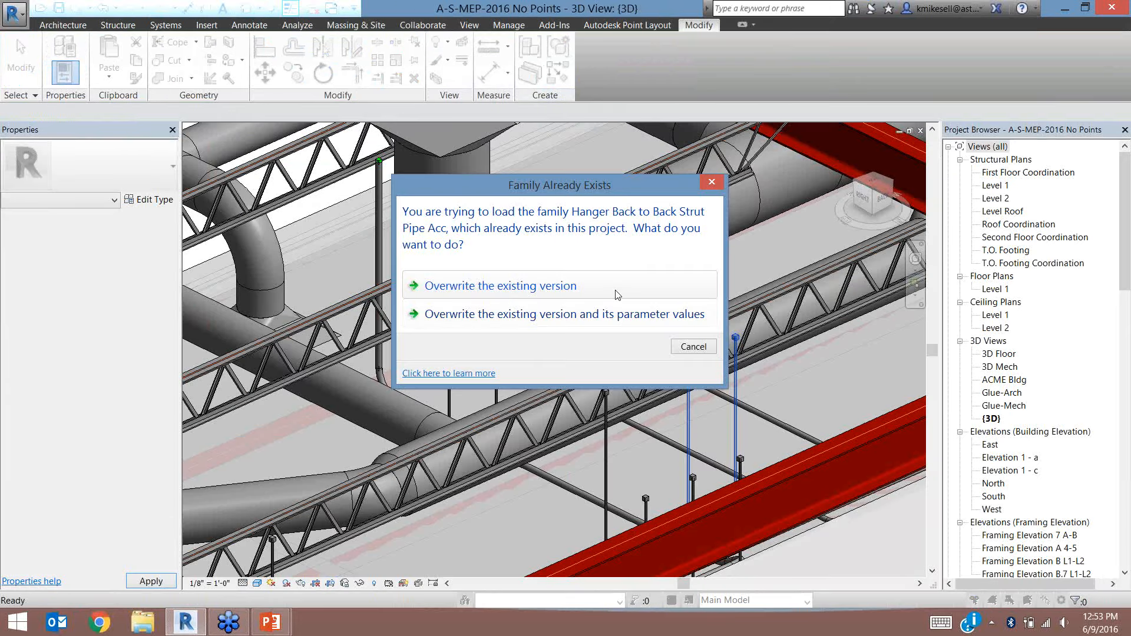
pyautogui.click(616, 295)
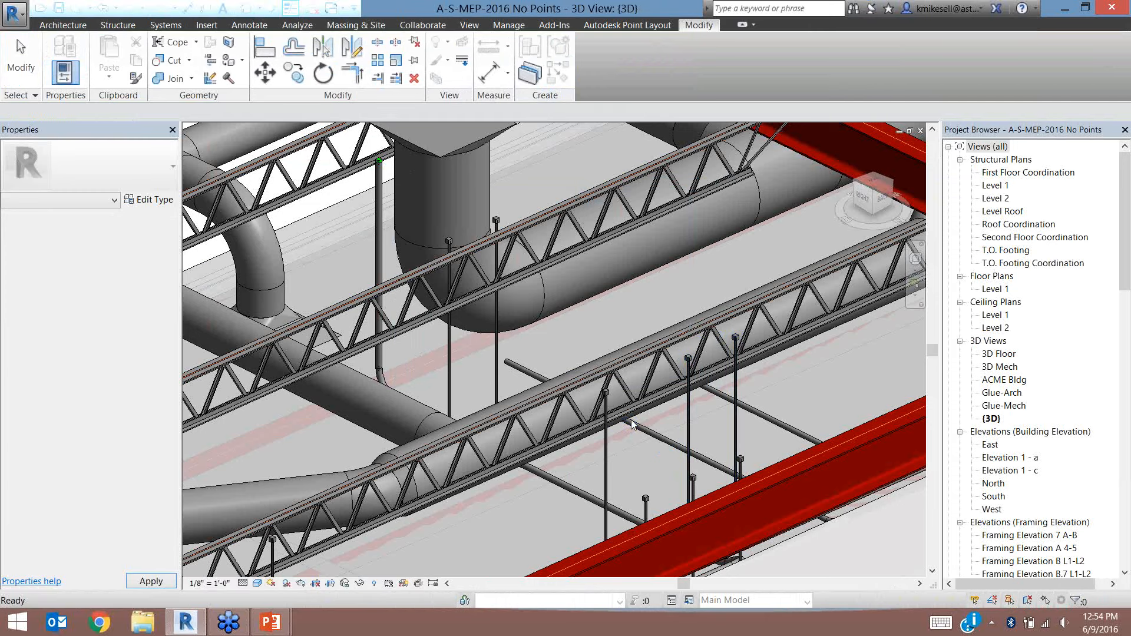
# Enable 3rd Rod for the wide back-to-back strut hanger beside the red beam in the 3D view
pyautogui.moveTo(717, 444); pyautogui.dragTo(678, 388, button='middle')
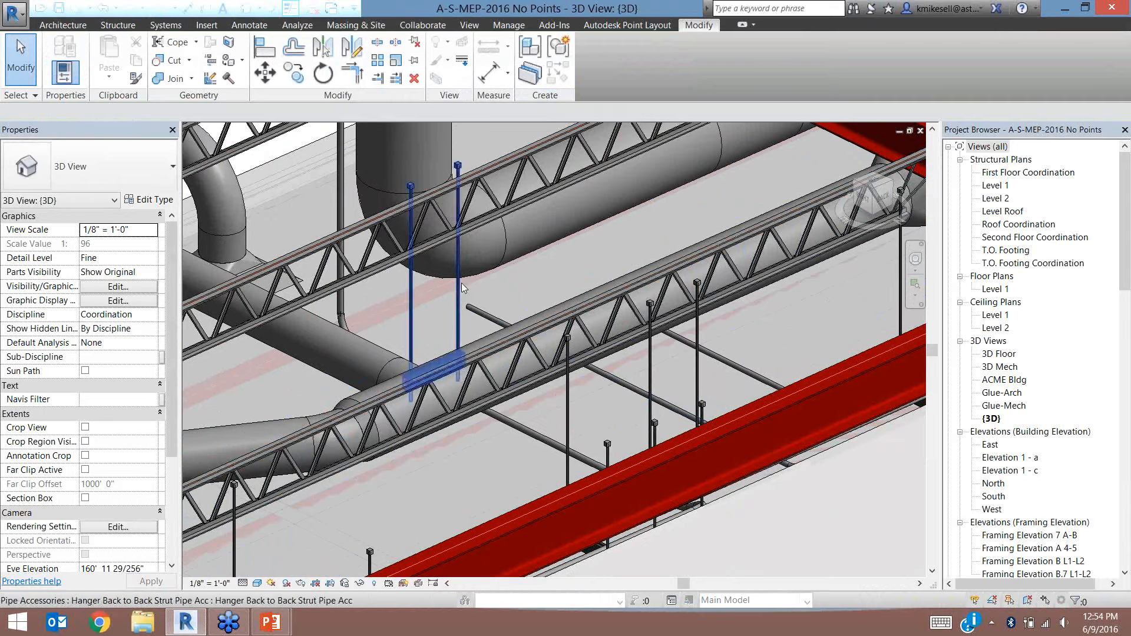
pyautogui.click(568, 417)
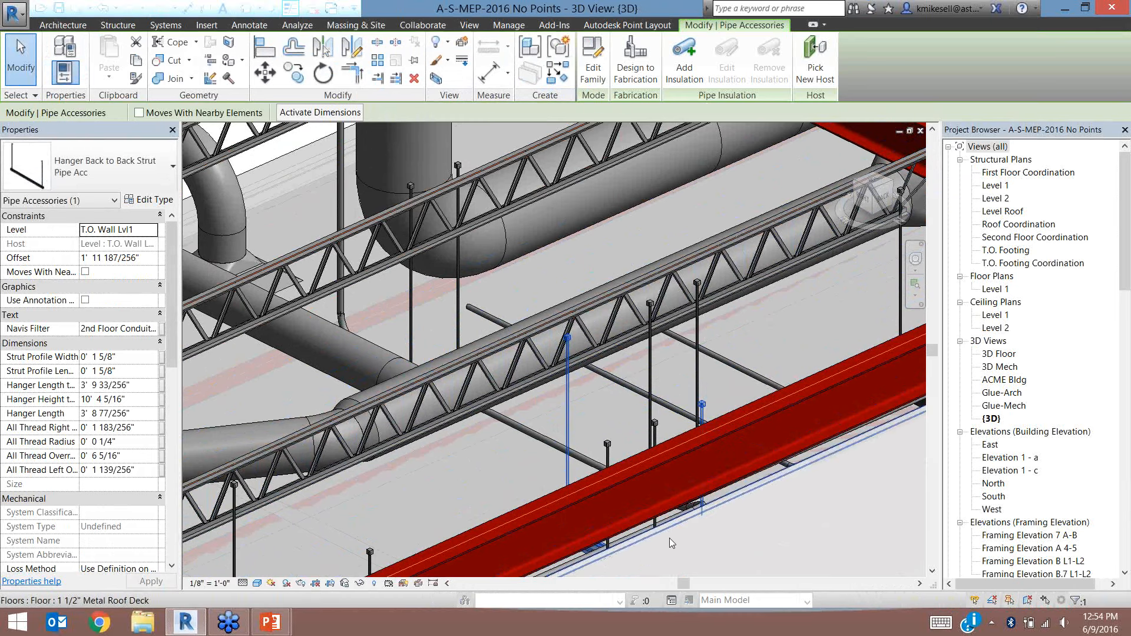
pyautogui.scroll(-1, 637, 438)
pyautogui.scroll(1, 638, 439)
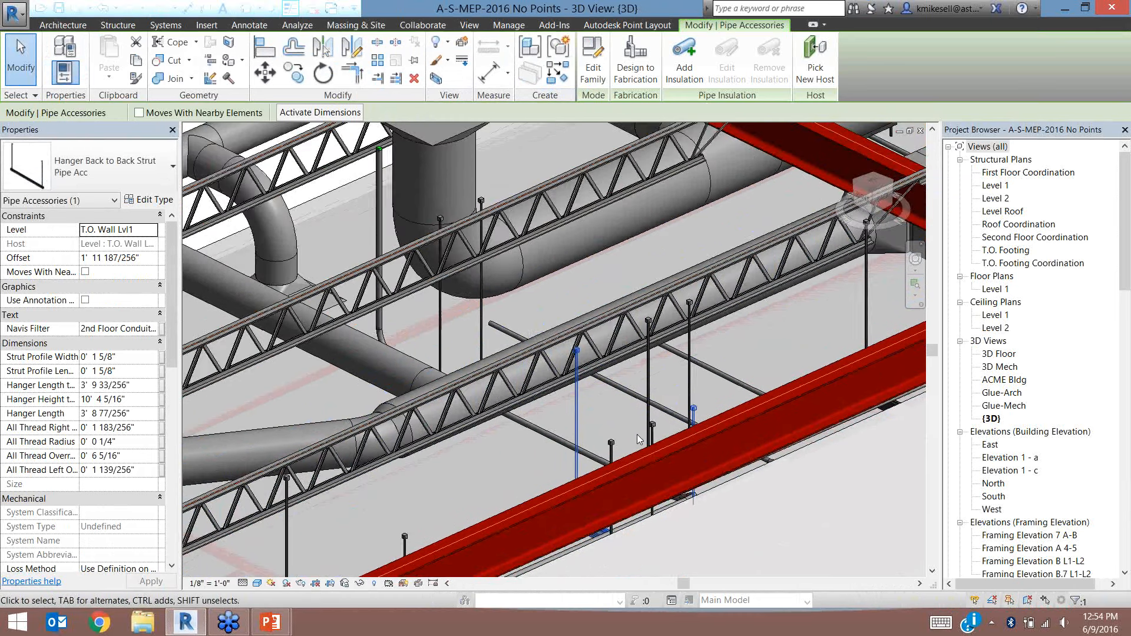
pyautogui.moveTo(172, 293); pyautogui.dragTo(153, 524)
pyautogui.click(176, 446)
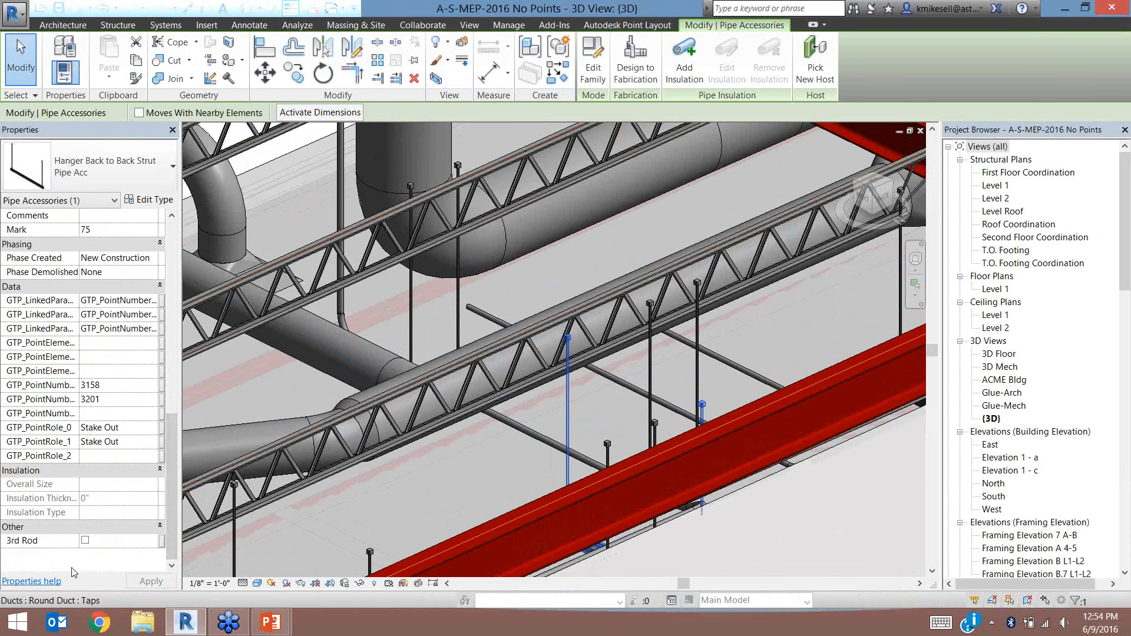
pyautogui.click(85, 541)
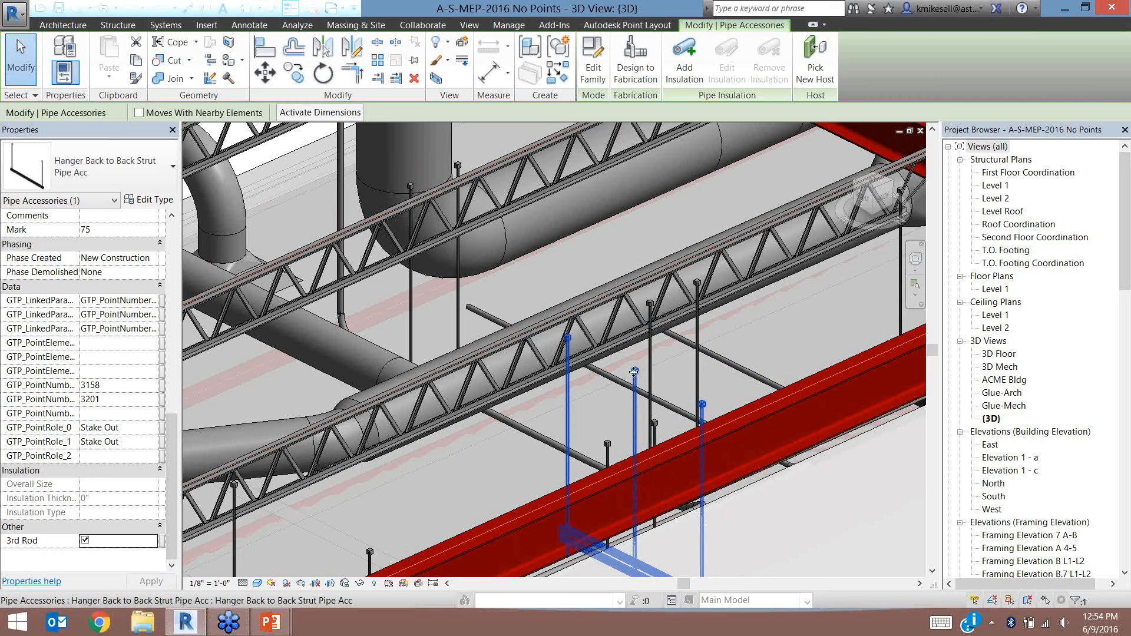
pyautogui.press('Escape')
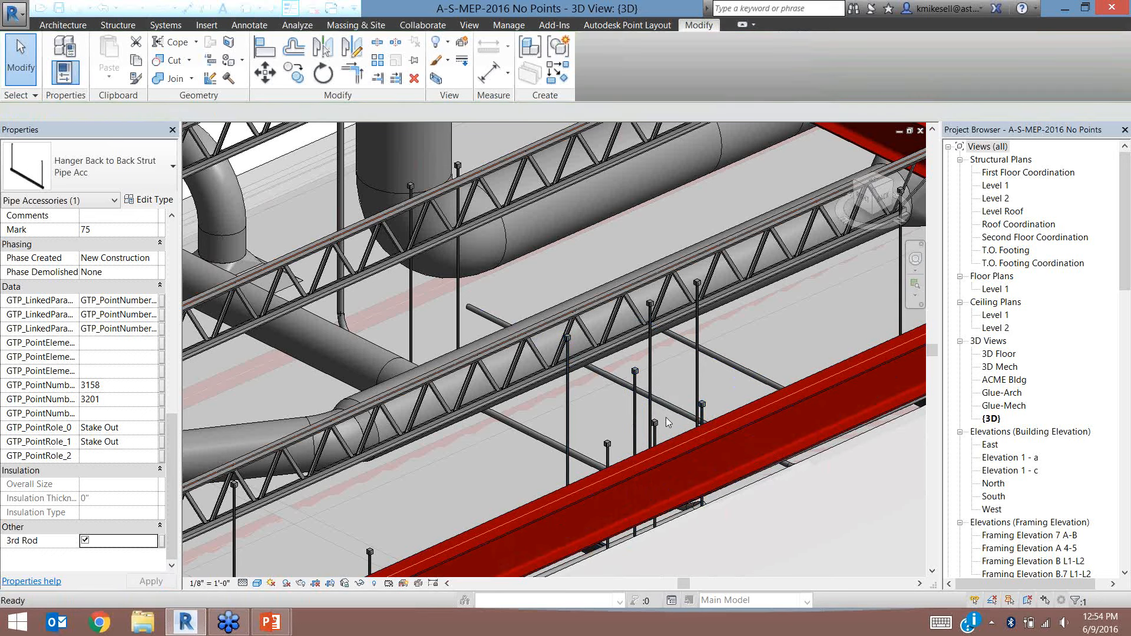
# Examine the three-rod hanger's point numbers and roles, and view its family, closing it without saving
pyautogui.click(635, 372)
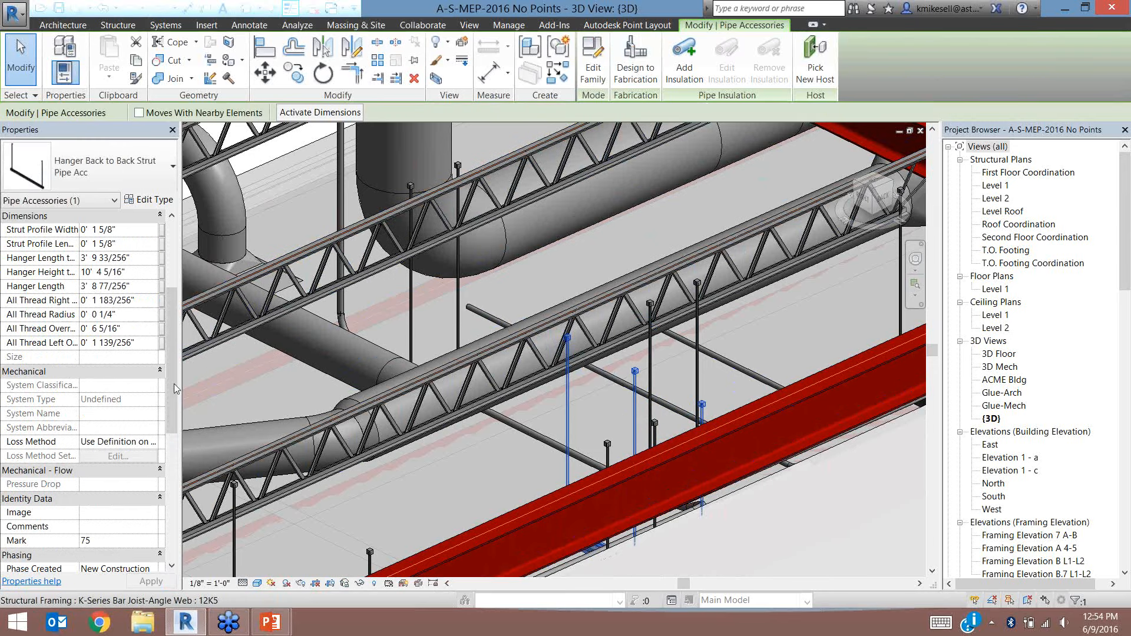
pyautogui.moveTo(172, 389); pyautogui.dragTo(191, 517)
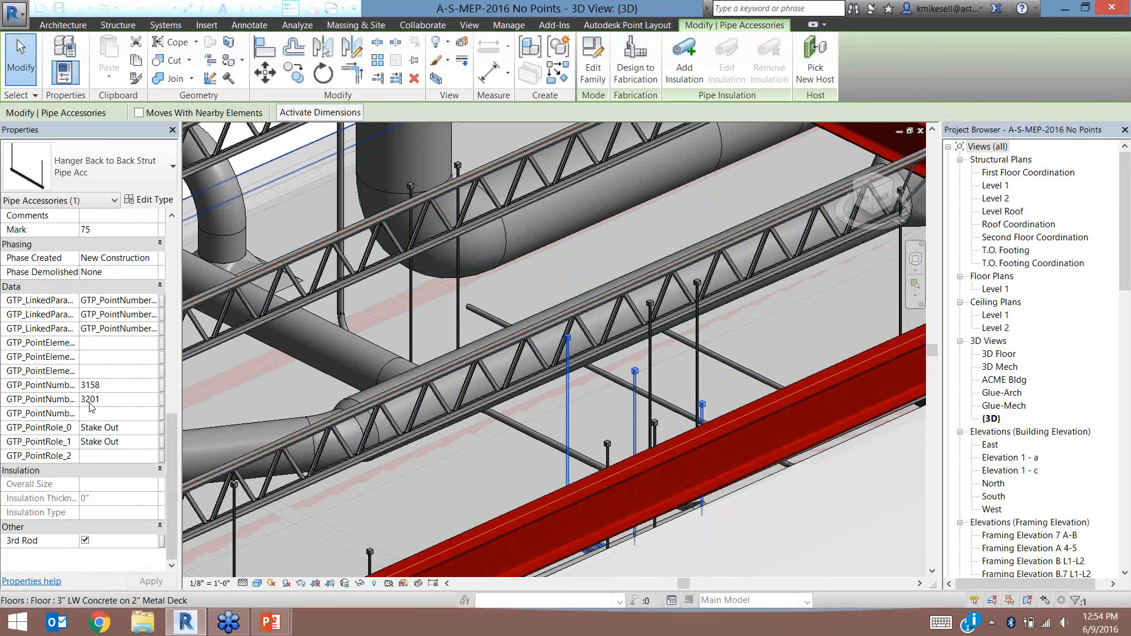
pyautogui.click(594, 69)
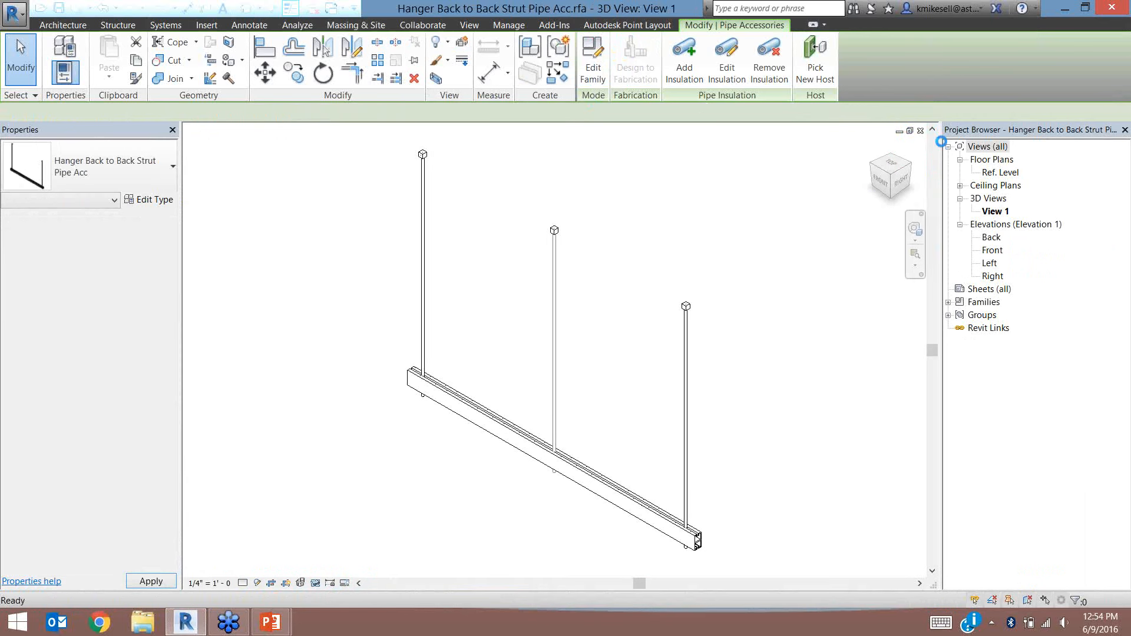
pyautogui.click(920, 131)
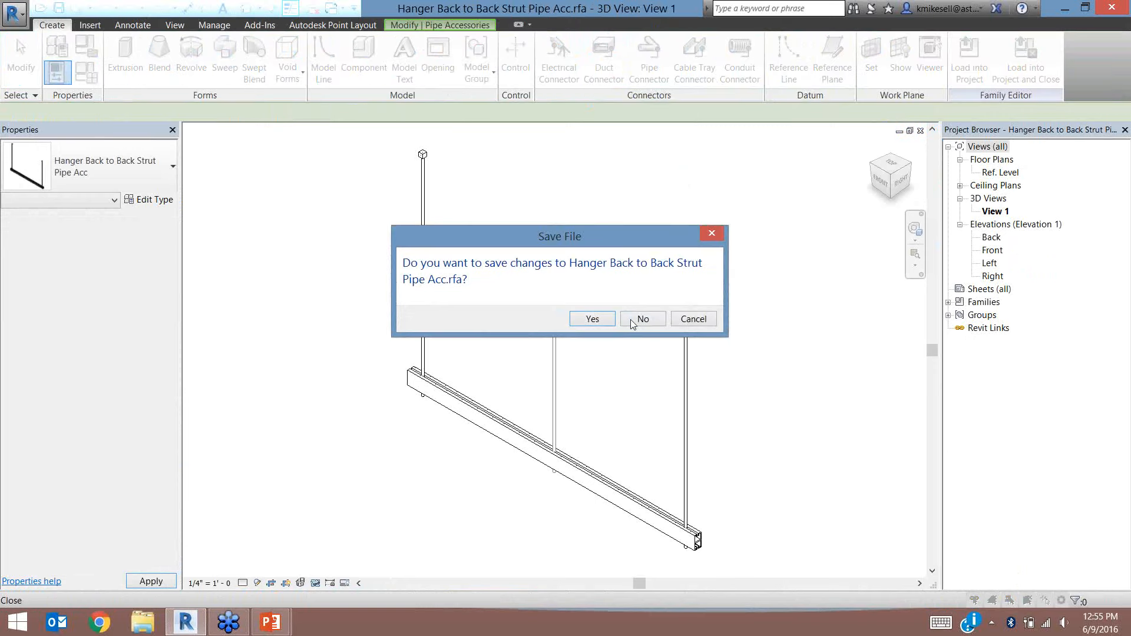
pyautogui.click(635, 315)
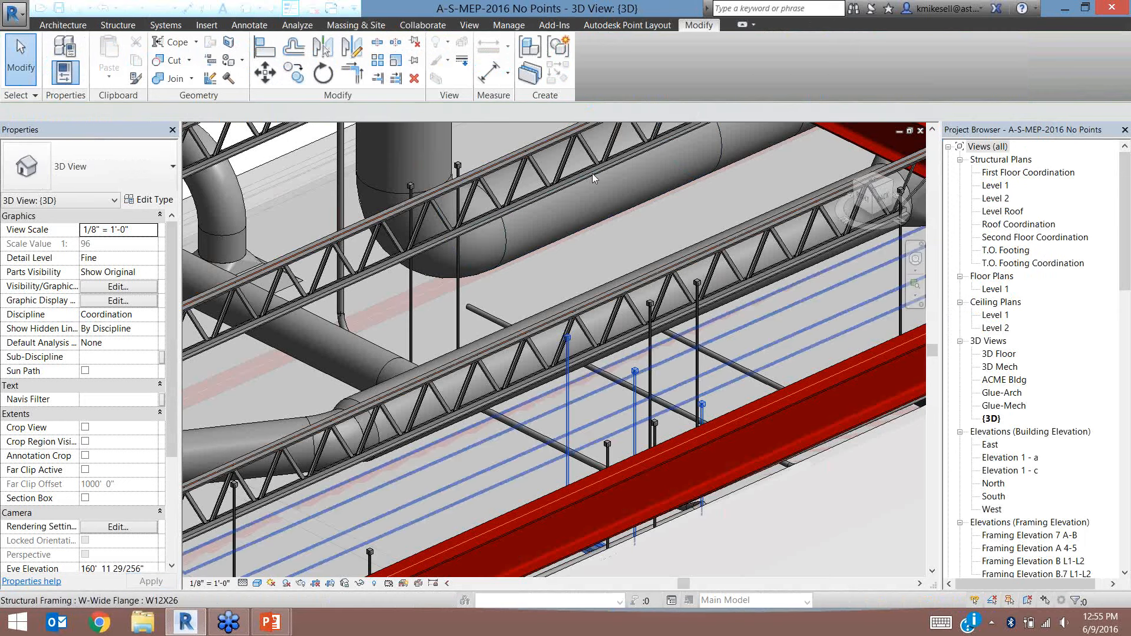
# List the layout points whose description is Hanger Pt in Manage Points
pyautogui.click(629, 25)
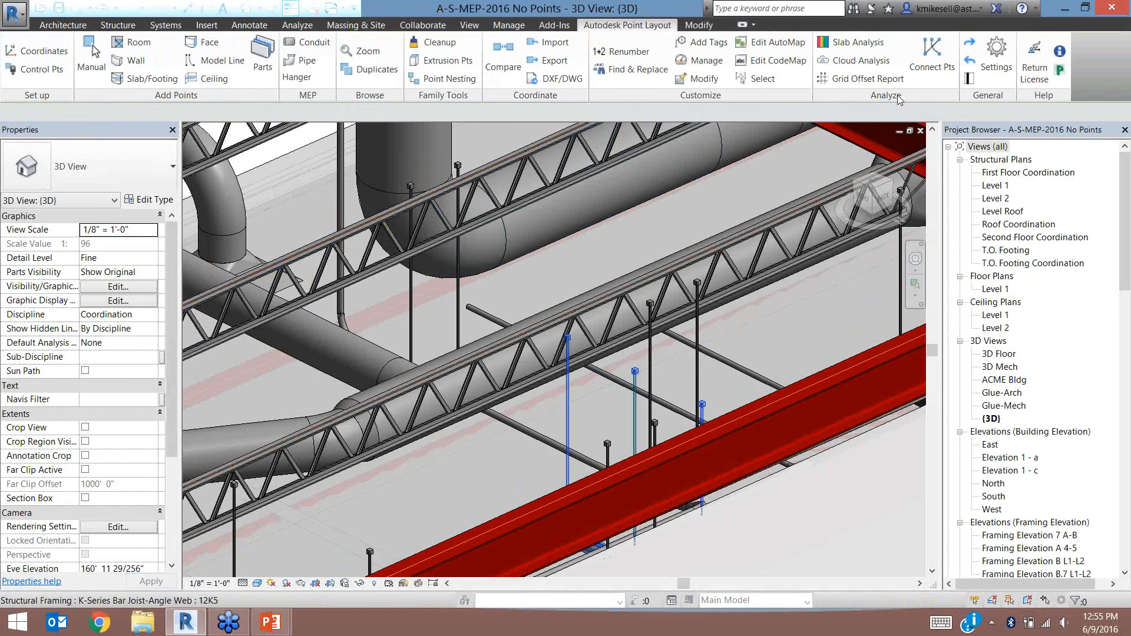
pyautogui.click(700, 70)
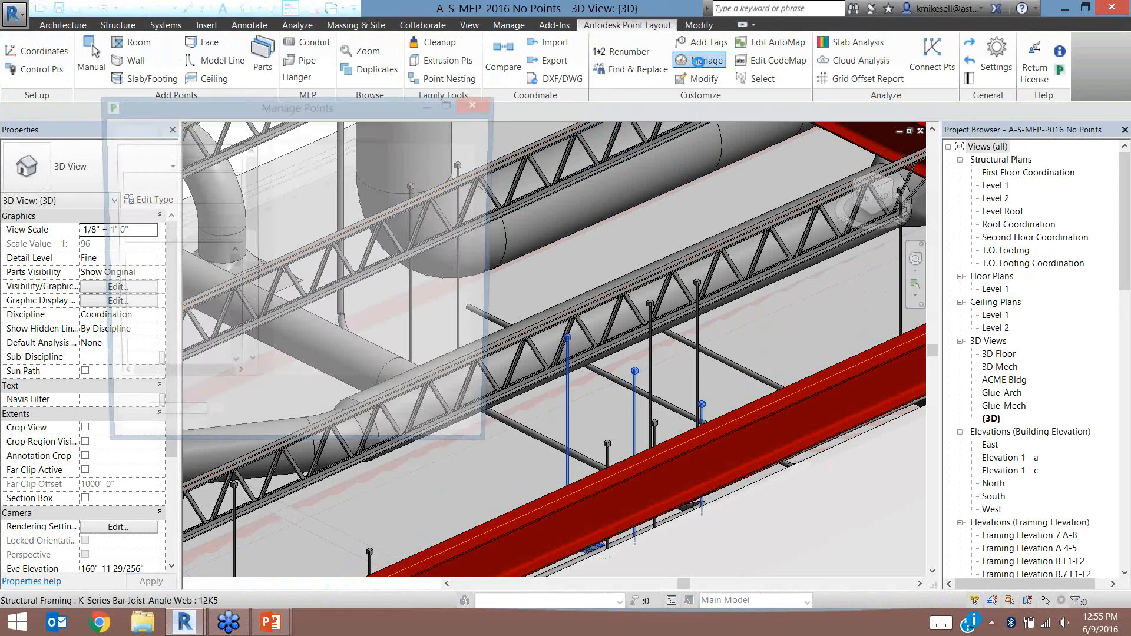
pyautogui.moveTo(246, 193); pyautogui.dragTo(249, 253)
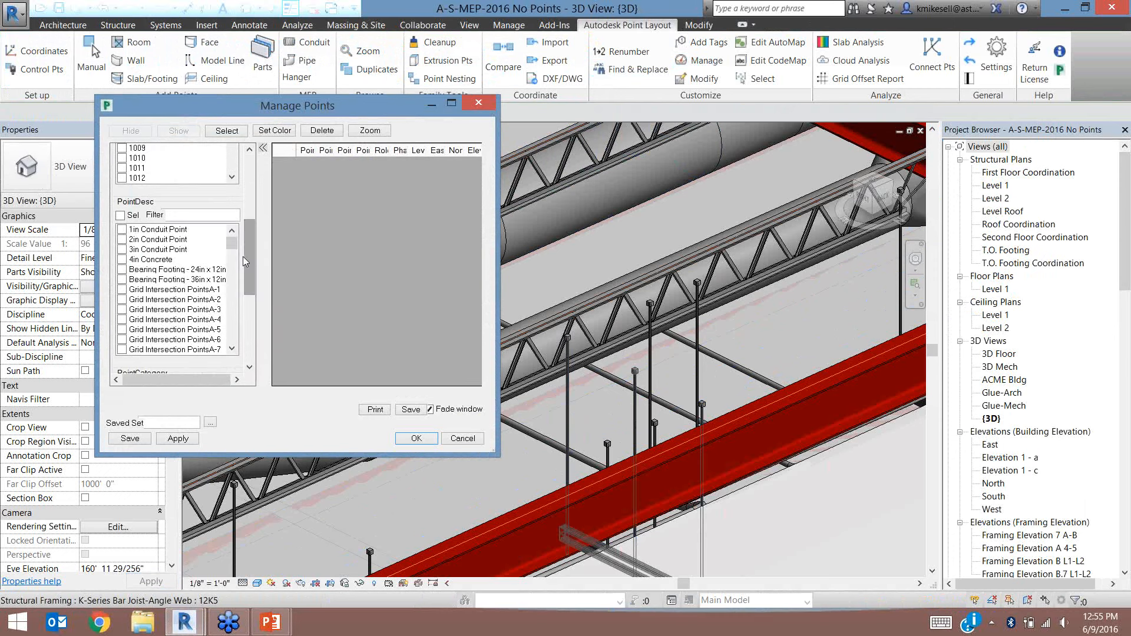
pyautogui.scroll(-1, 234, 259)
pyautogui.moveTo(234, 259); pyautogui.dragTo(236, 331)
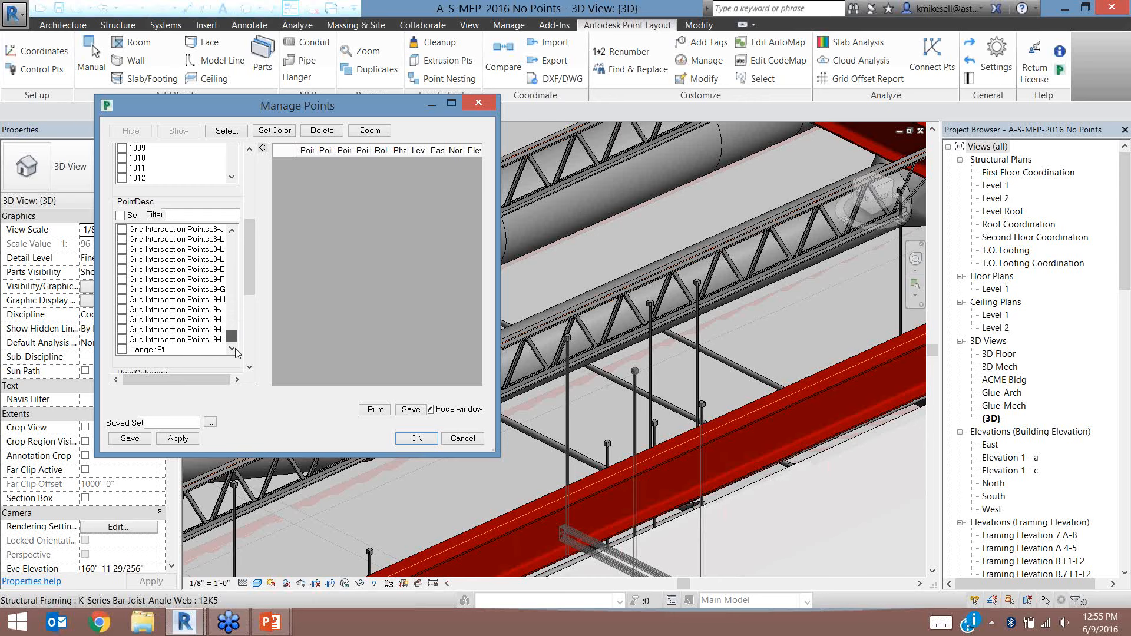
pyautogui.click(121, 349)
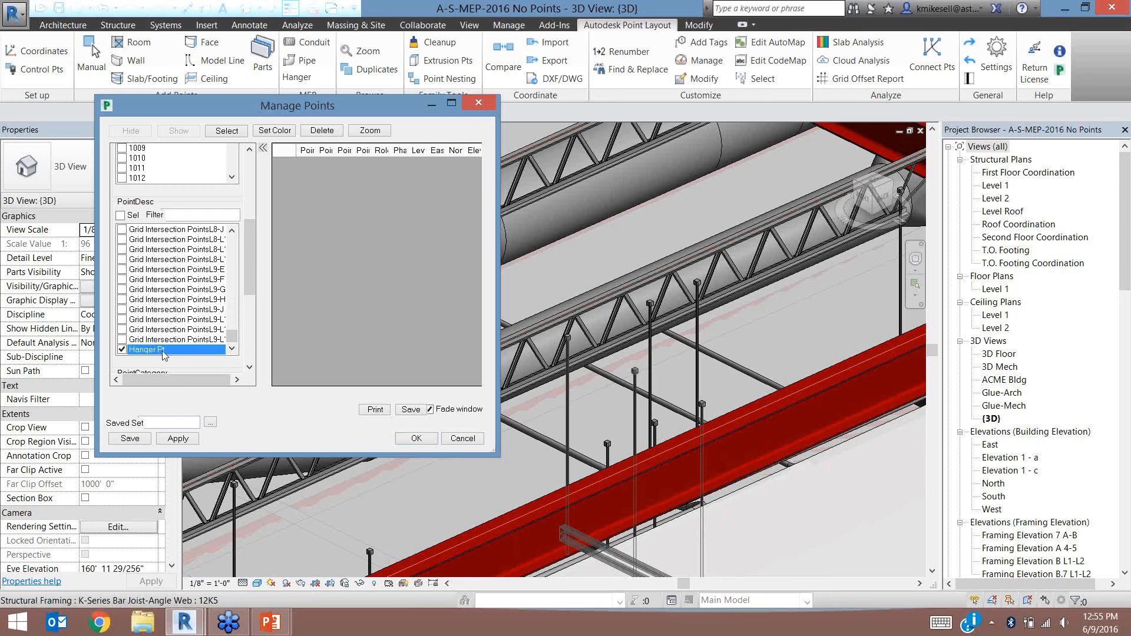
pyautogui.click(175, 439)
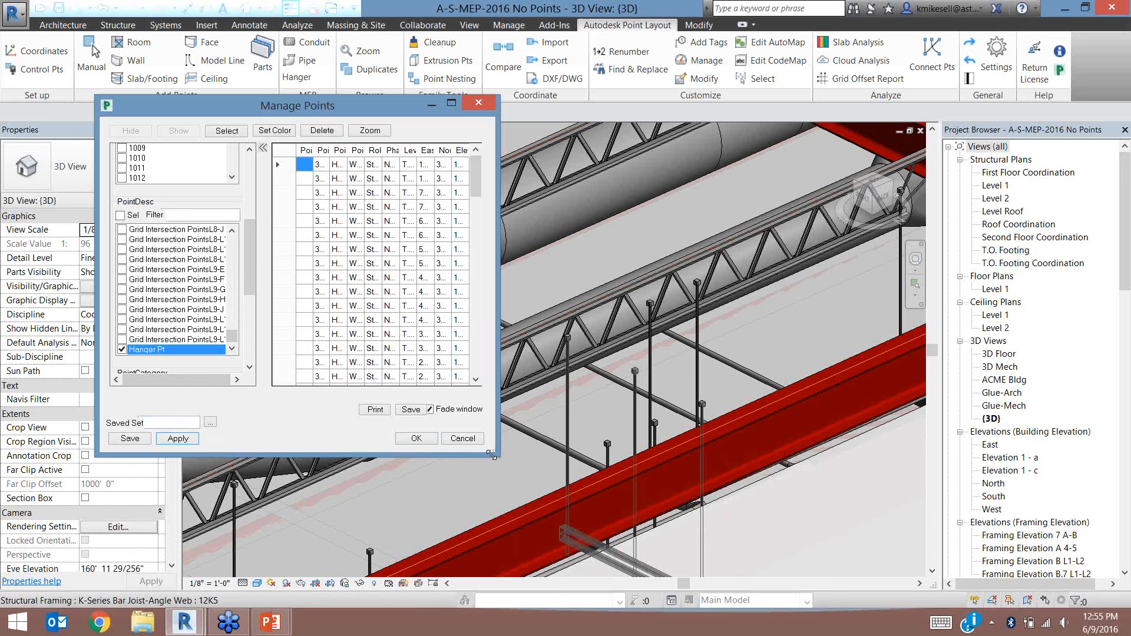
# Enlarge the Manage Points window and review the hanger points' numbers, roles, coordinates and elevations, and close it
pyautogui.moveTo(490, 454); pyautogui.dragTo(523, 476)
pyautogui.moveTo(799, 573); pyautogui.dragTo(920, 572)
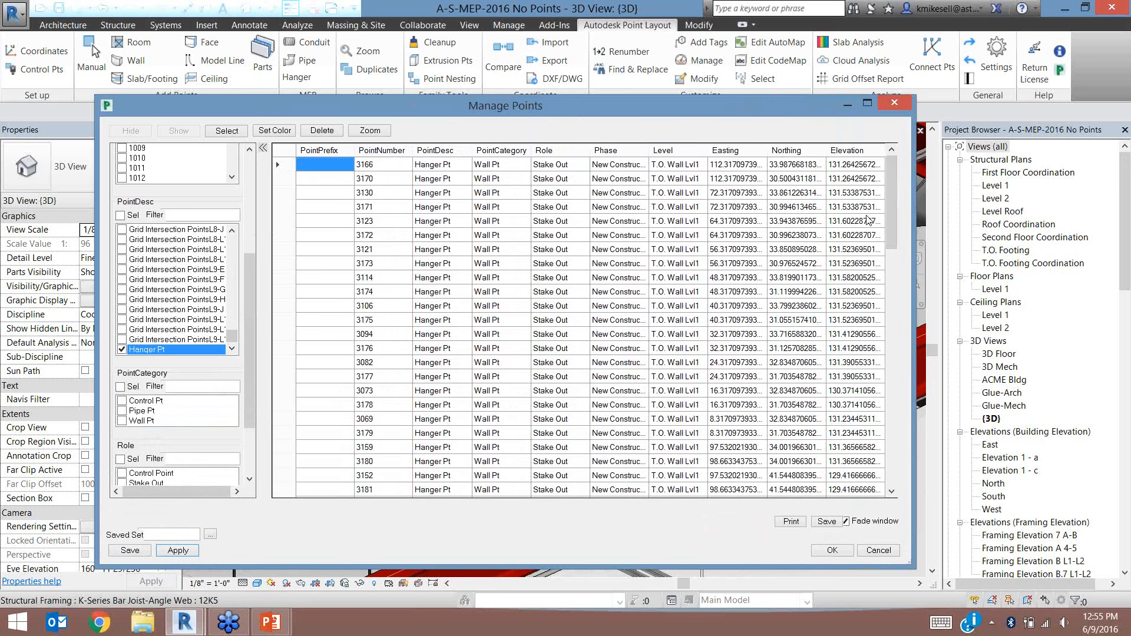
pyautogui.click(884, 192)
pyautogui.moveTo(892, 181); pyautogui.dragTo(893, 140)
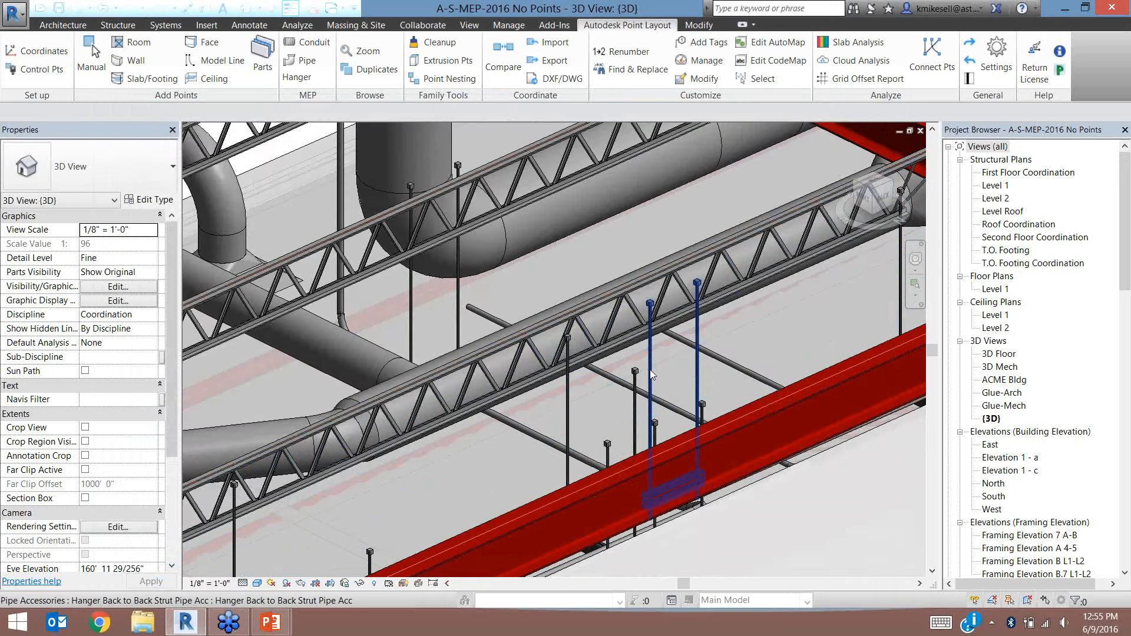
# Select all instances of the back-to-back strut hanger in the entire project and enable 3rd Rod for them
pyautogui.click(650, 369)
pyautogui.rightClick(649, 369)
pyautogui.moveTo(734, 225)
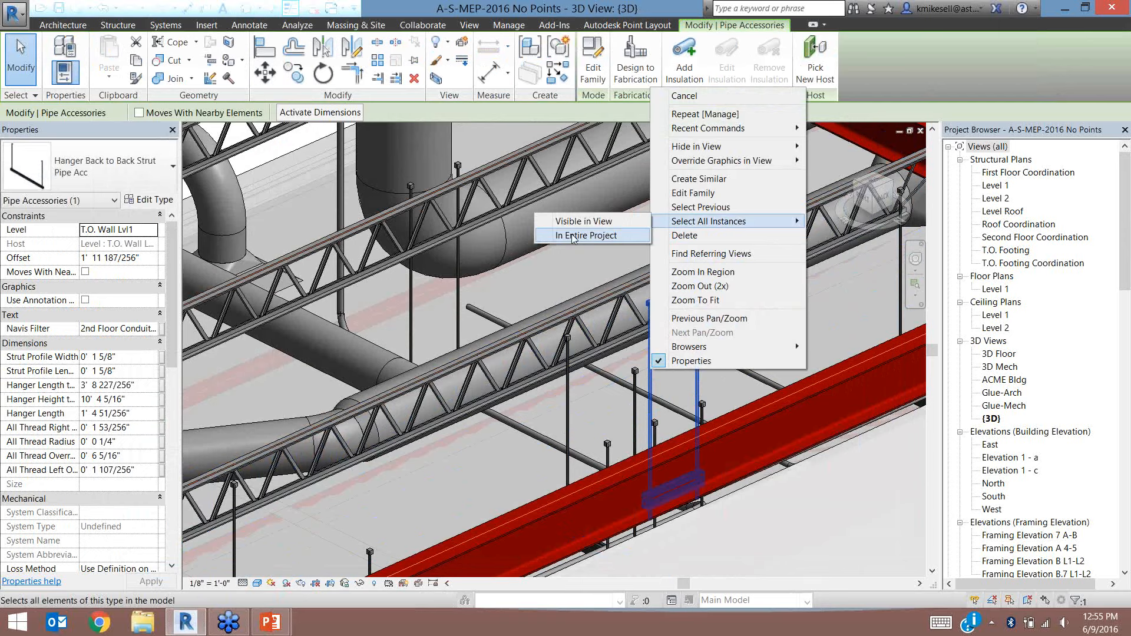
pyautogui.click(571, 236)
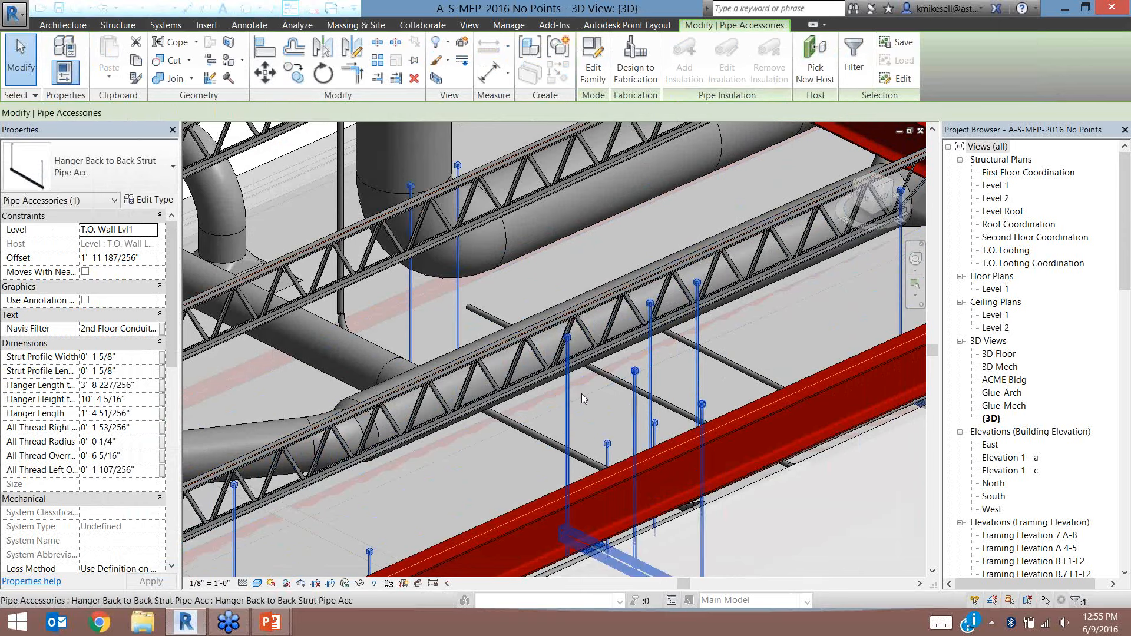
pyautogui.moveTo(171, 348); pyautogui.dragTo(170, 541)
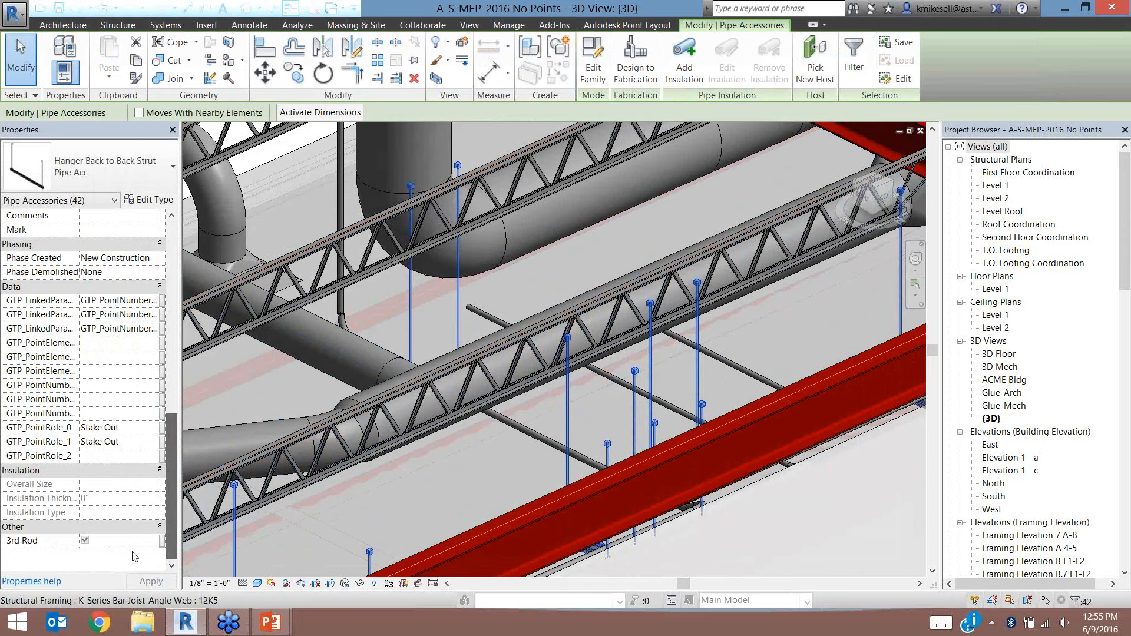
pyautogui.click(86, 540)
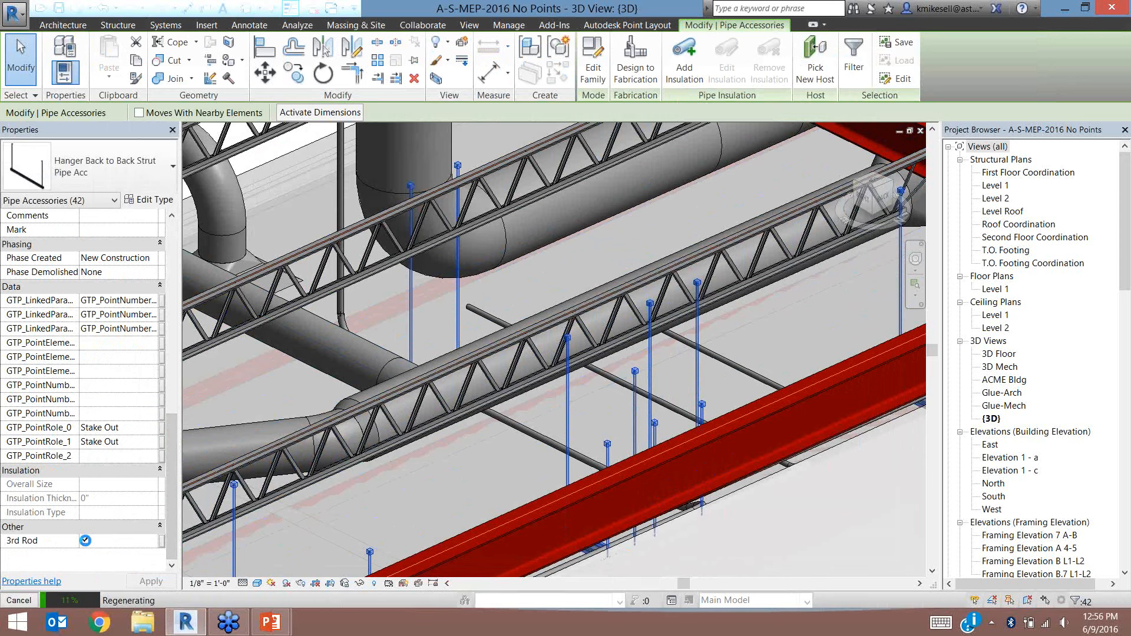
# Turn on the 3rd Rod option for all selected back-to-back strut hangers
pyautogui.click(86, 540)
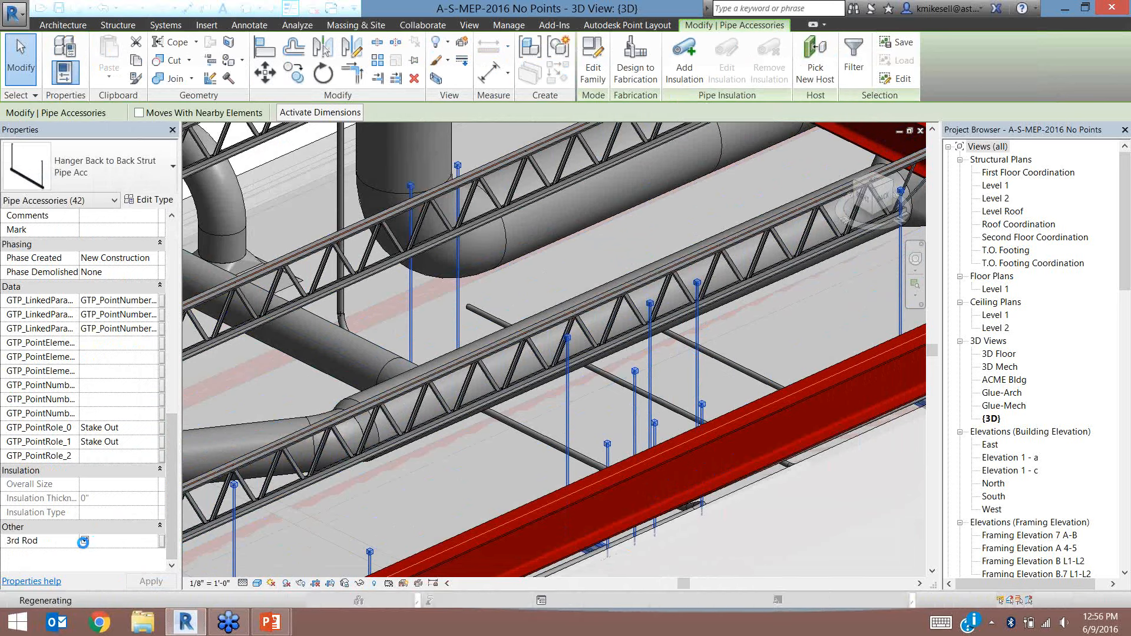
pyautogui.click(84, 541)
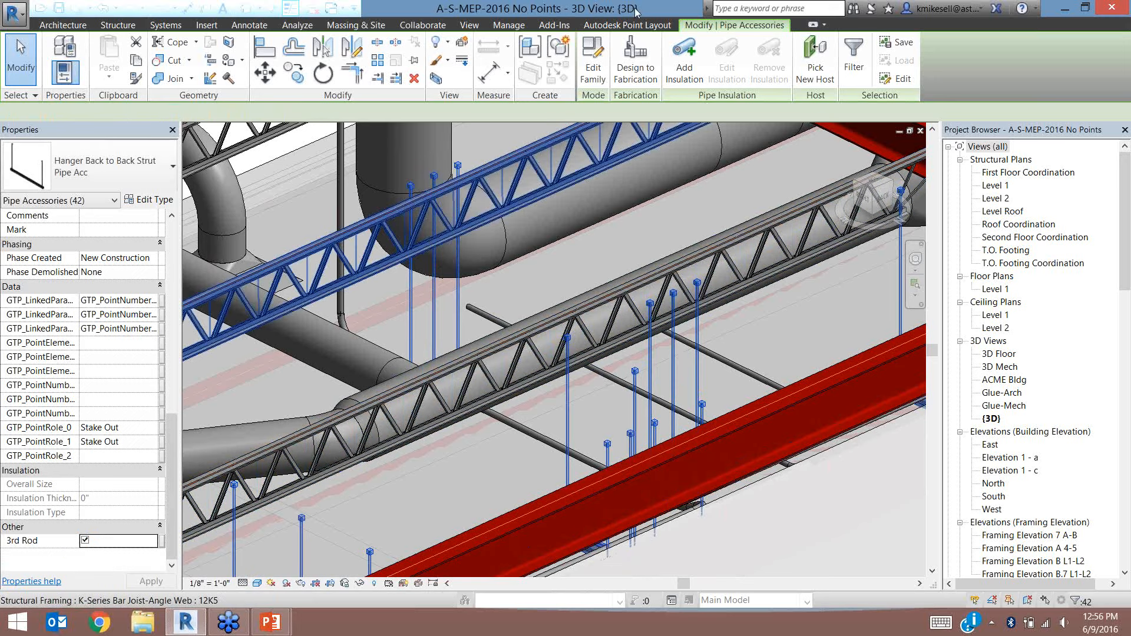
# Open Manage Points and list the points described as Hanger Pt for the three-rod hangers
pyautogui.click(627, 25)
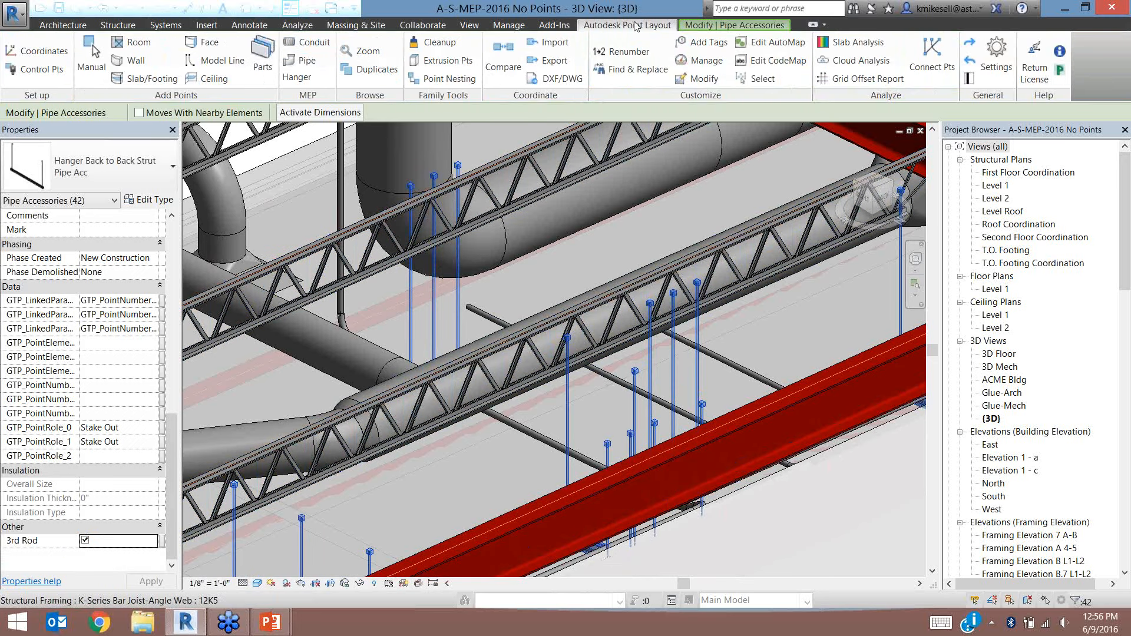
pyautogui.click(706, 59)
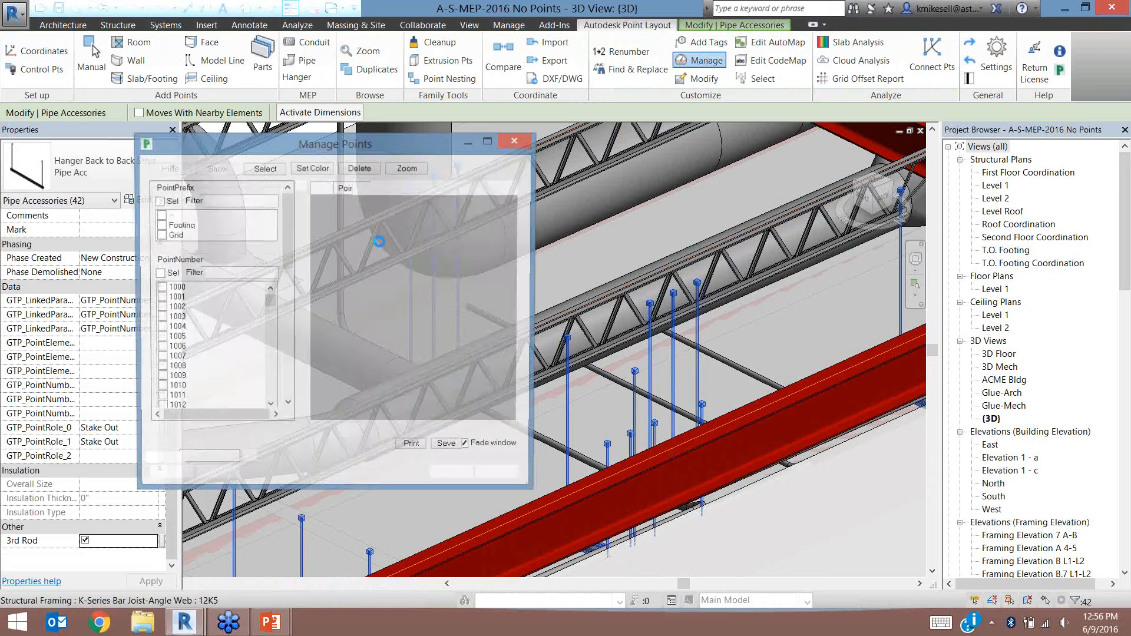
pyautogui.moveTo(271, 305); pyautogui.dragTo(274, 328)
pyautogui.moveTo(288, 254); pyautogui.dragTo(280, 365)
pyautogui.click(177, 361)
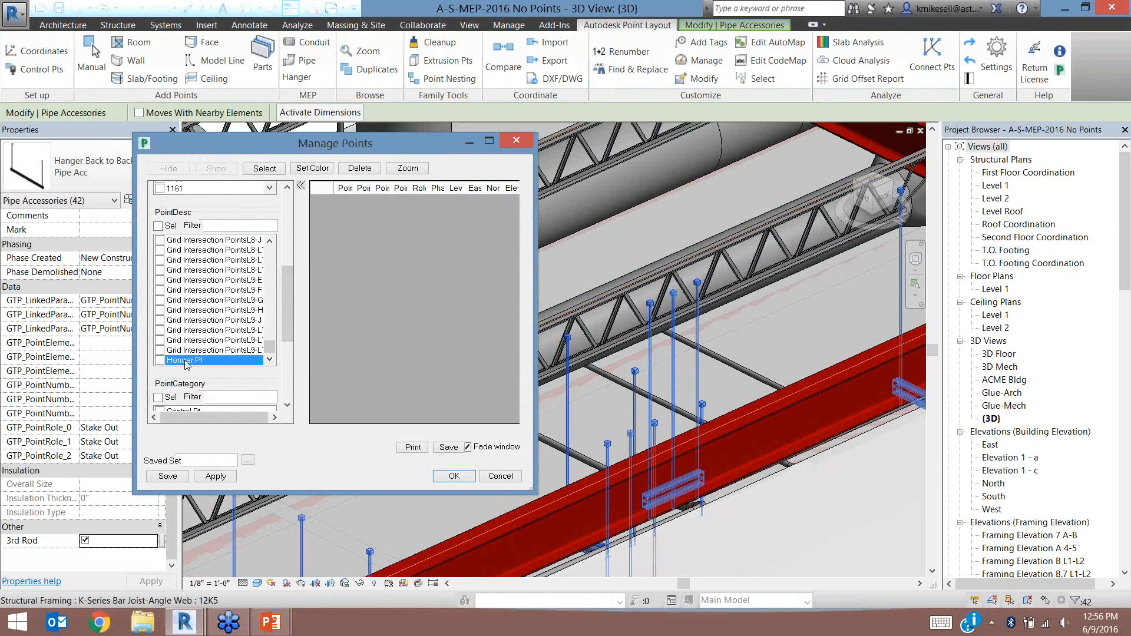
pyautogui.click(212, 476)
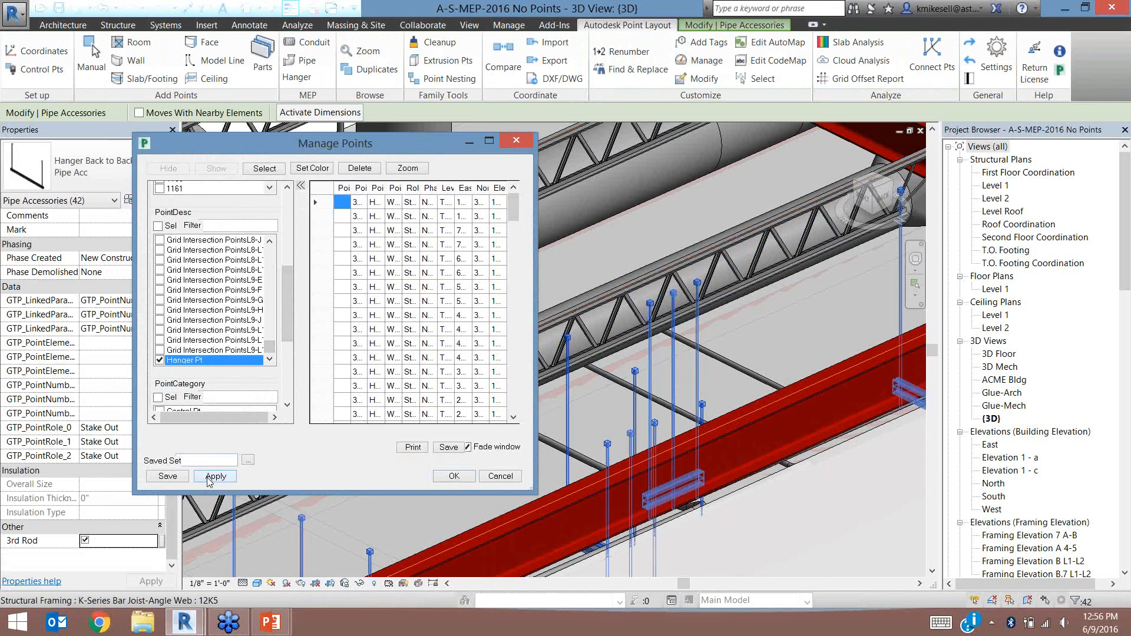
# Widen the Manage Points window, review the full list of hanger points' numbers, roles and coordinates, and close it
pyautogui.moveTo(530, 487); pyautogui.dragTo(1062, 539)
pyautogui.moveTo(724, 162); pyautogui.dragTo(658, 155)
pyautogui.moveTo(967, 222); pyautogui.dragTo(961, 447)
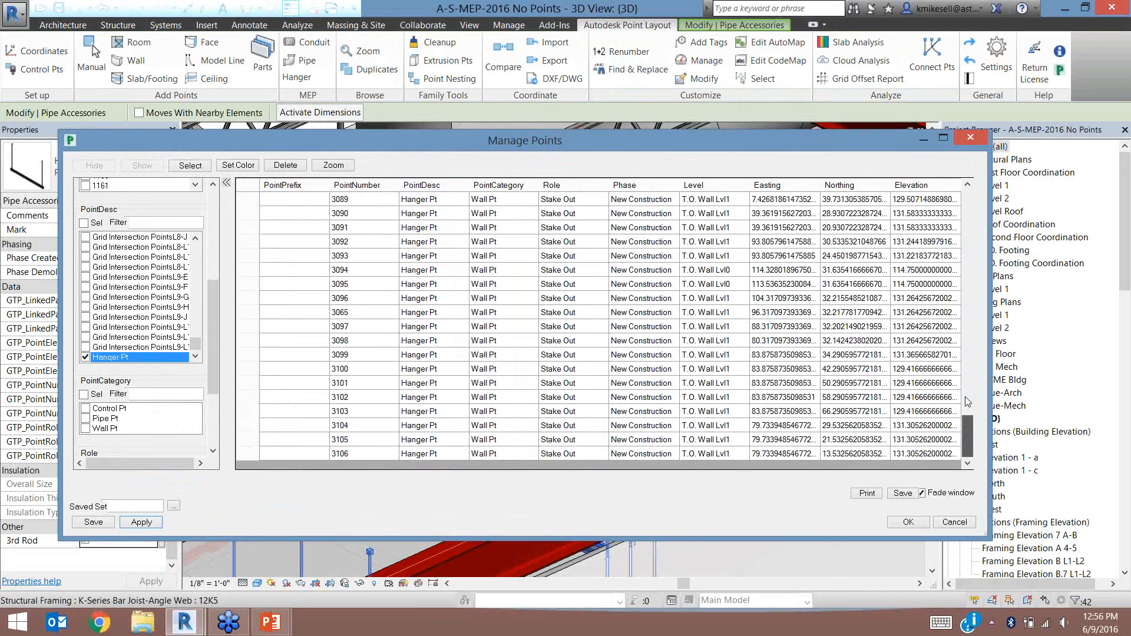
pyautogui.moveTo(968, 401); pyautogui.dragTo(969, 180)
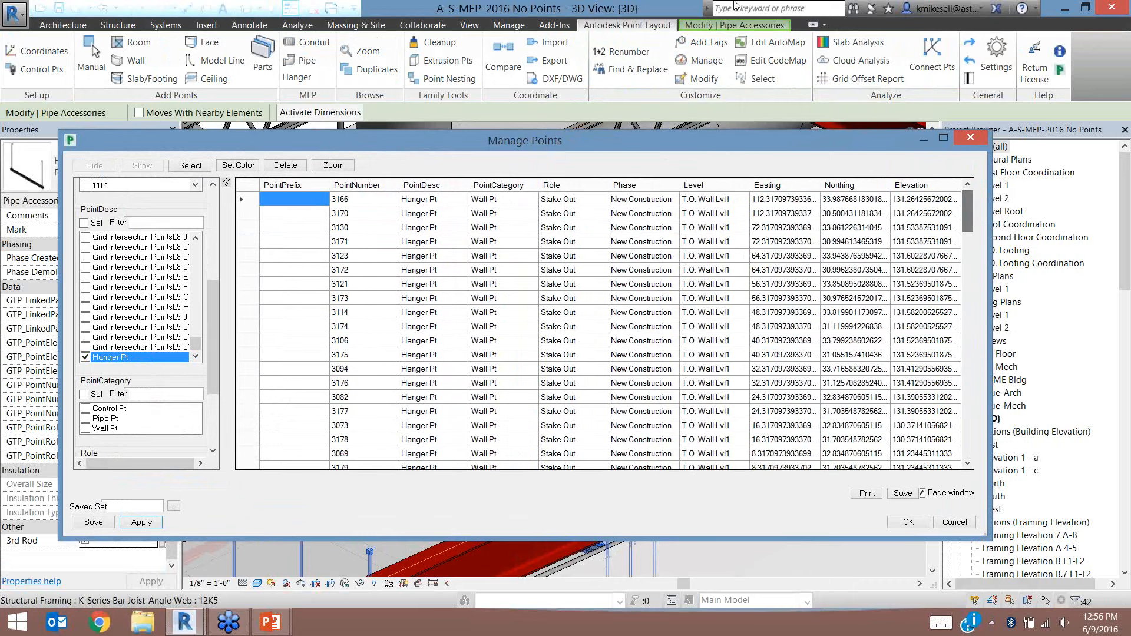
pyautogui.click(918, 523)
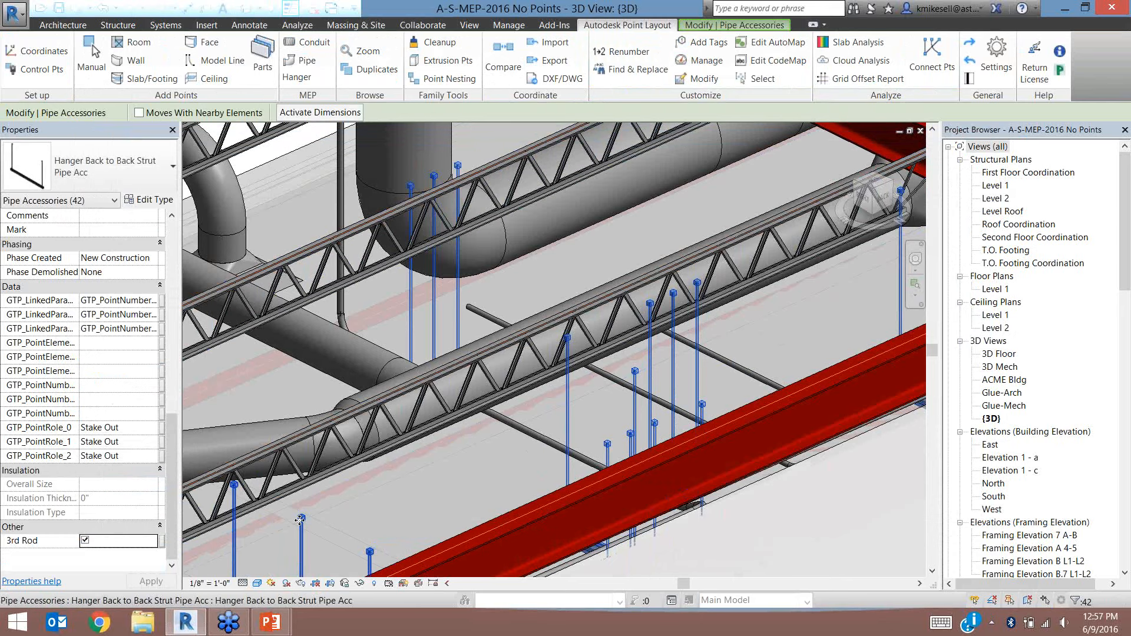
# Inspect the layout point on one hanger's middle rod, look up point number 3096 in Manage Points, and cancel out
pyautogui.click(321, 492)
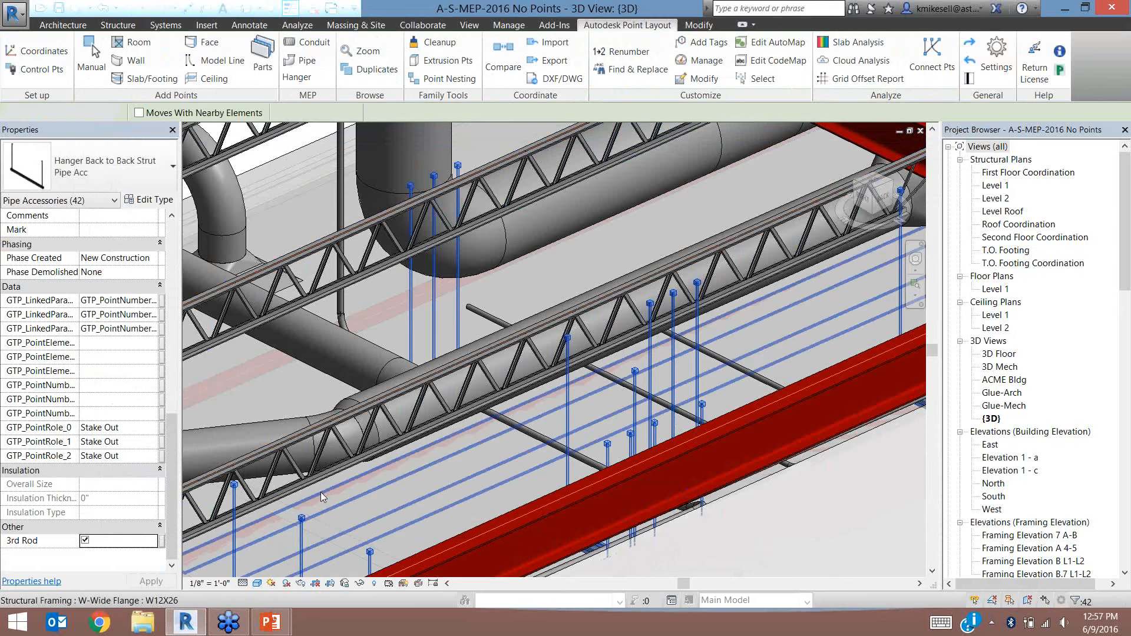
pyautogui.click(301, 520)
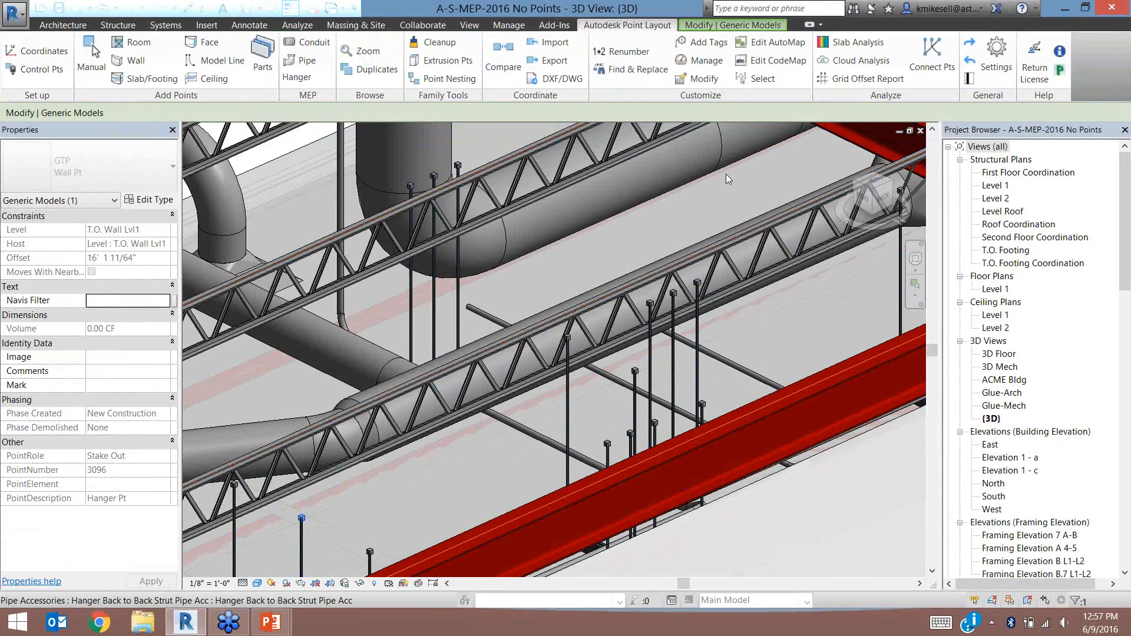
pyautogui.click(593, 27)
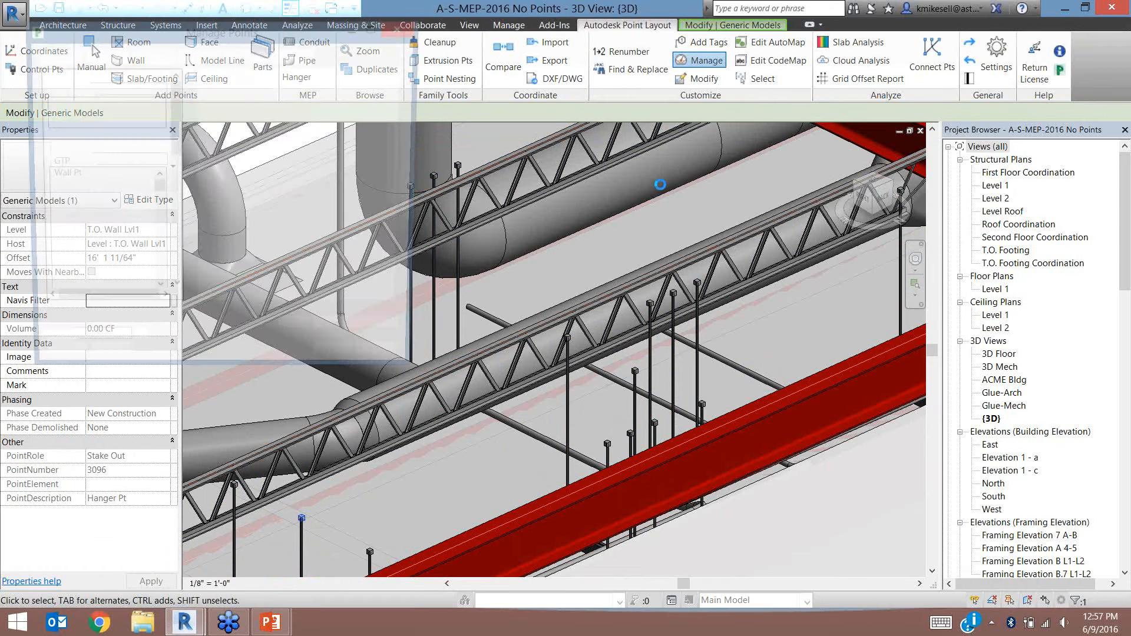
pyautogui.moveTo(156, 187); pyautogui.dragTo(159, 241)
pyautogui.click(156, 293)
pyautogui.click(157, 293)
pyautogui.click(156, 292)
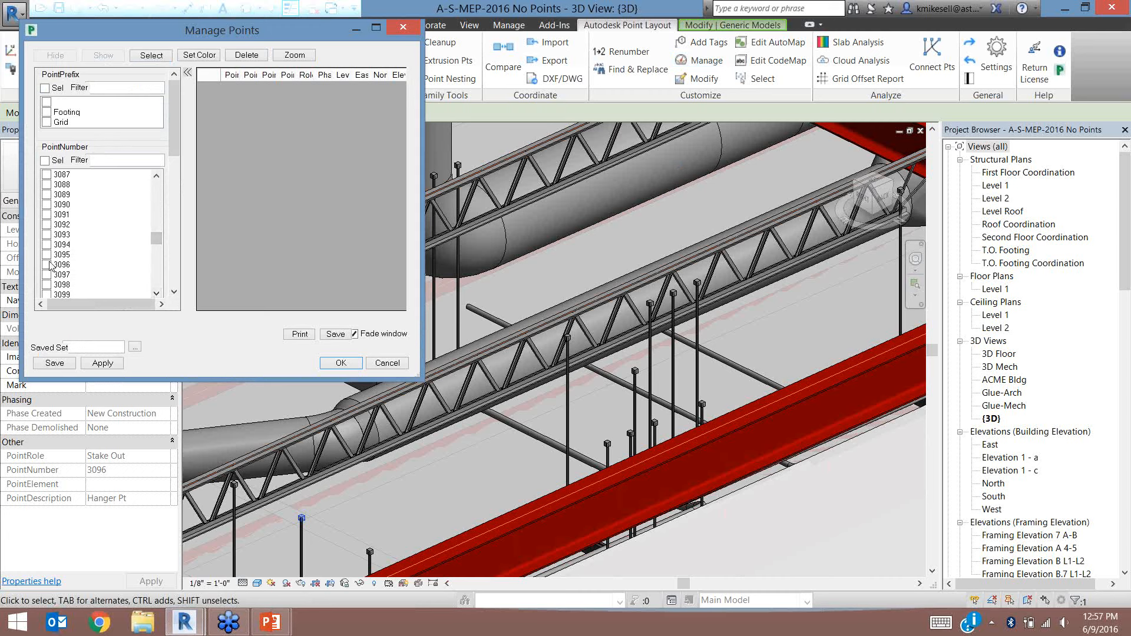
pyautogui.click(49, 263)
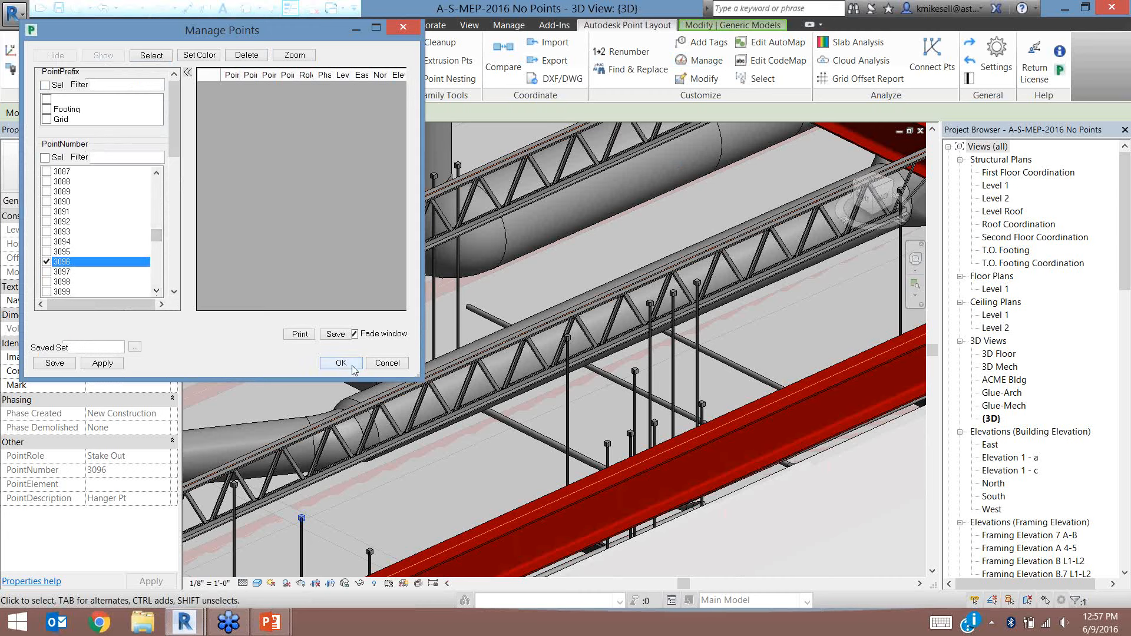
pyautogui.click(385, 363)
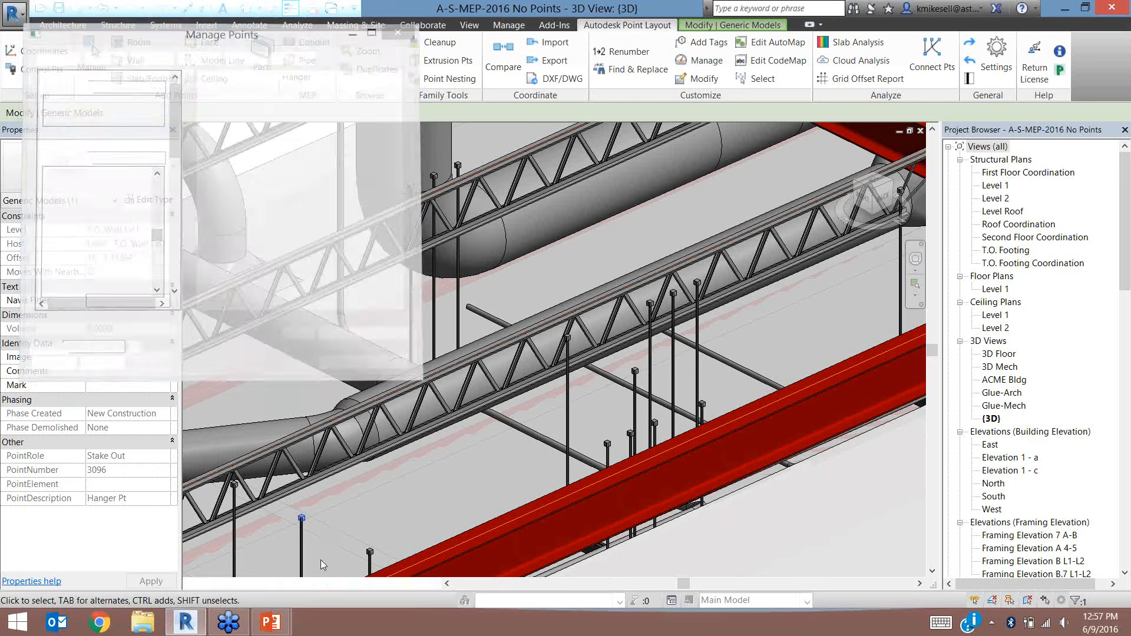
# Disable the 3rd Rod option for the single hanger with layout point 3096 and deselect the hanger
pyautogui.click(305, 545)
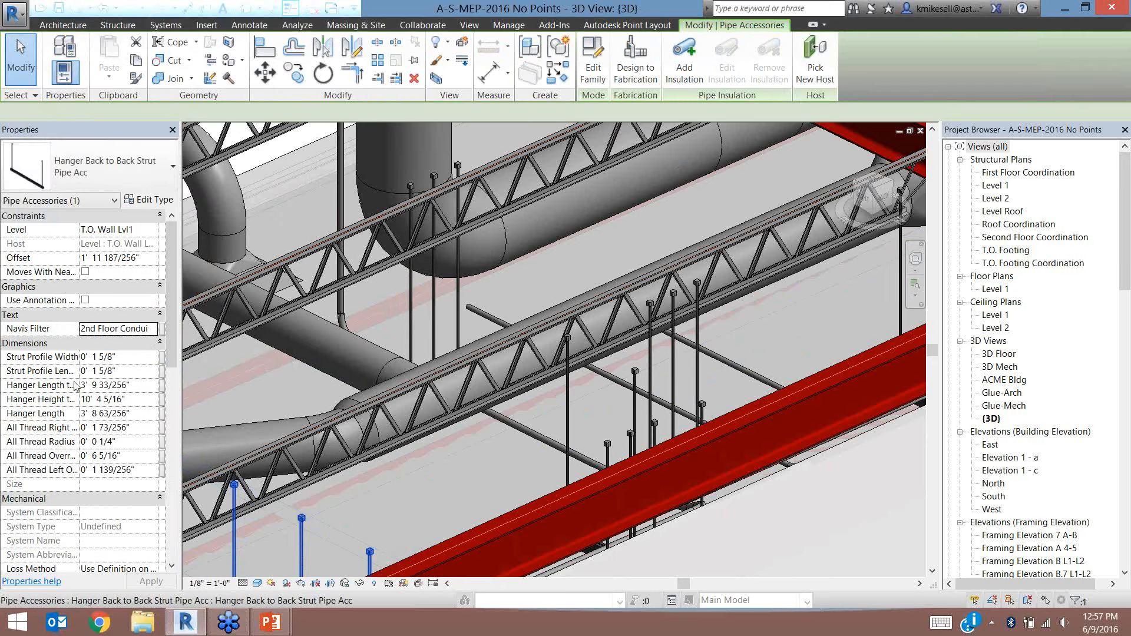
pyautogui.moveTo(200, 447); pyautogui.dragTo(196, 545)
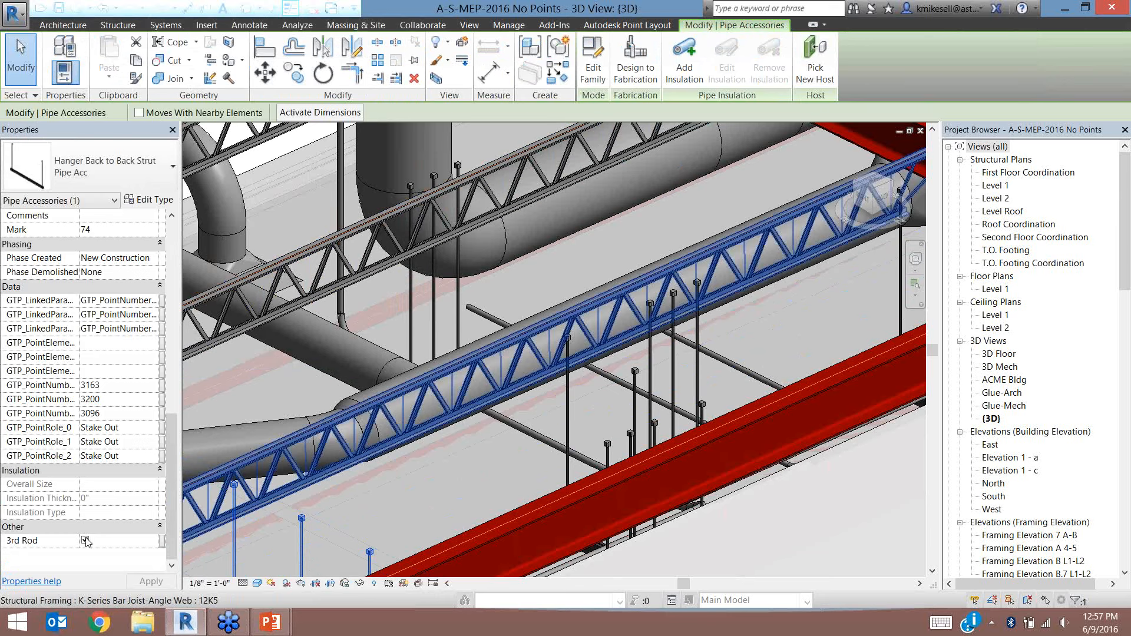
pyautogui.click(85, 540)
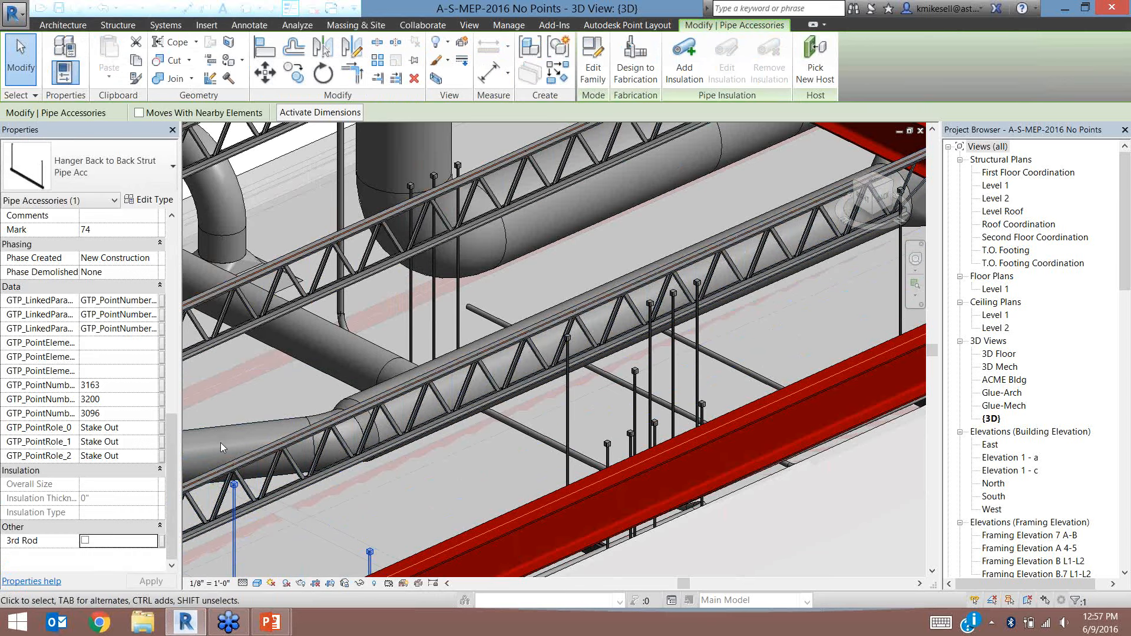
pyautogui.click(416, 475)
# Check the Manage Points number list for point 3096 of the removed middle rod, and close the window
pyautogui.click(627, 25)
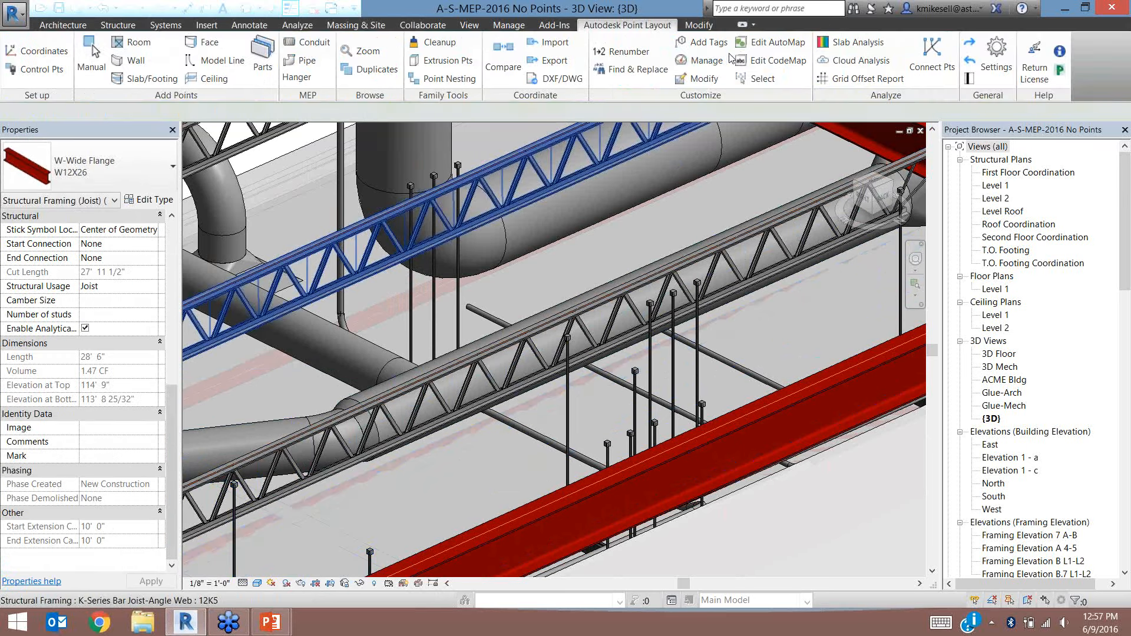
pyautogui.click(701, 61)
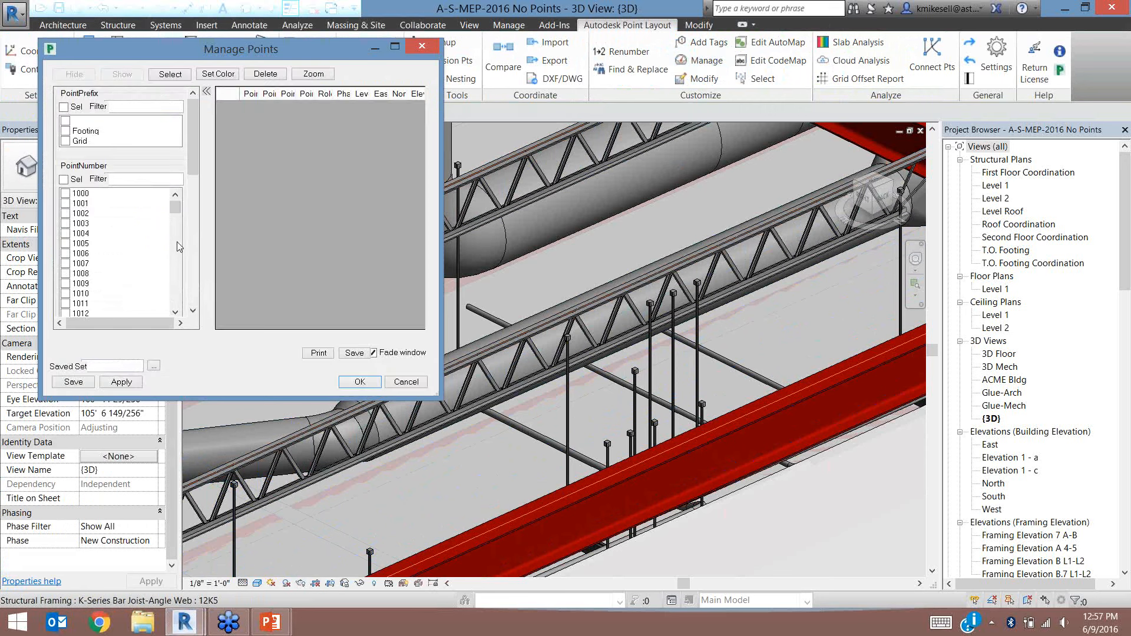
pyautogui.click(175, 311)
pyautogui.click(175, 312)
pyautogui.click(175, 311)
pyautogui.moveTo(175, 210); pyautogui.dragTo(178, 259)
pyautogui.click(176, 196)
pyautogui.click(175, 196)
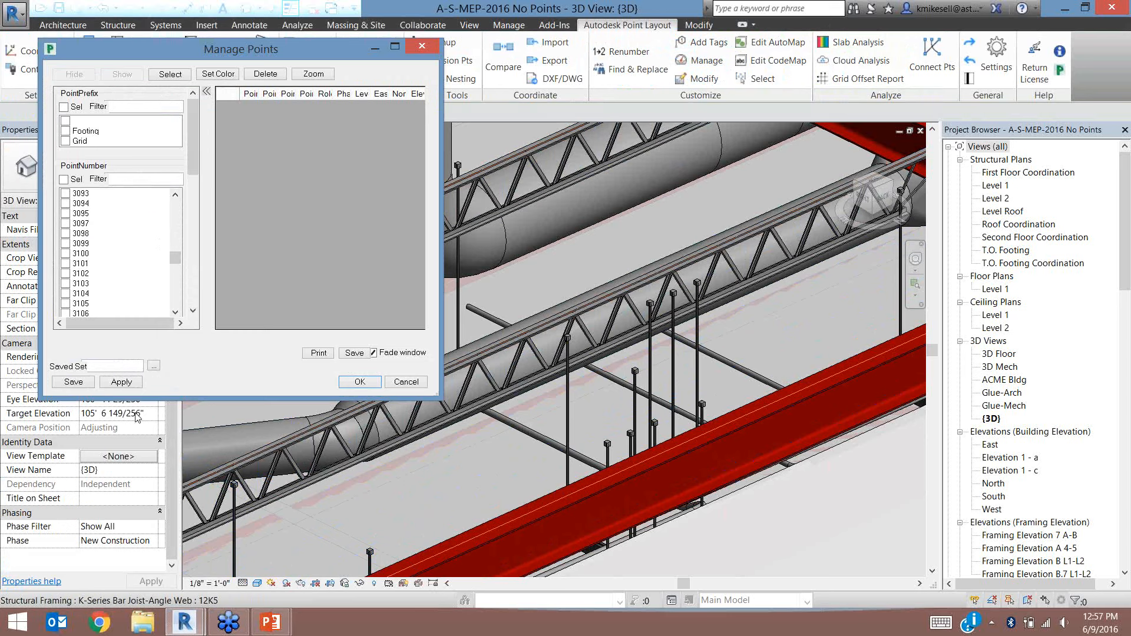
pyautogui.click(359, 382)
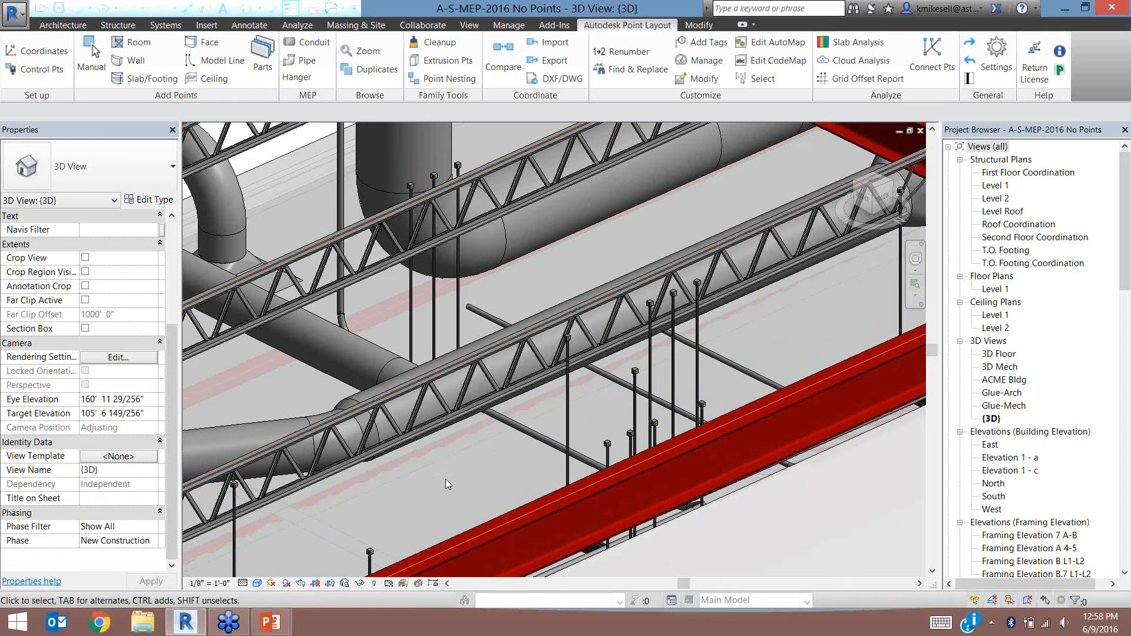
# Glue the {3D} view as an NWC model to the BIM 360 Layout project on Asti_glue
pyautogui.scroll(-5, 446, 479)
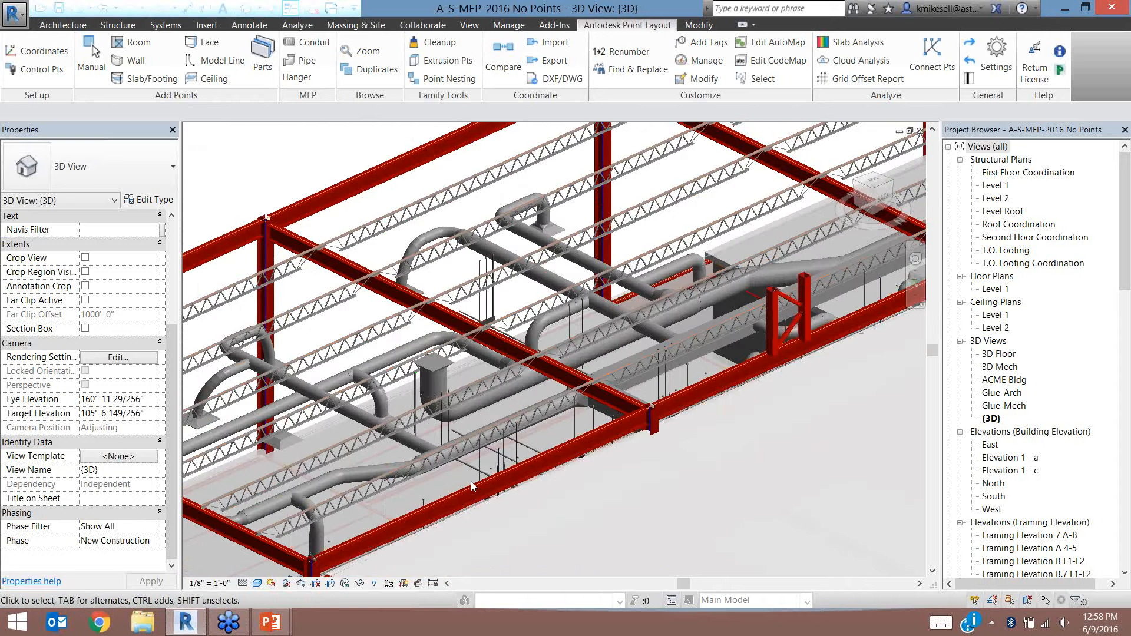
pyautogui.scroll(-1, 472, 482)
pyautogui.moveTo(557, 496); pyautogui.dragTo(525, 341, button='middle')
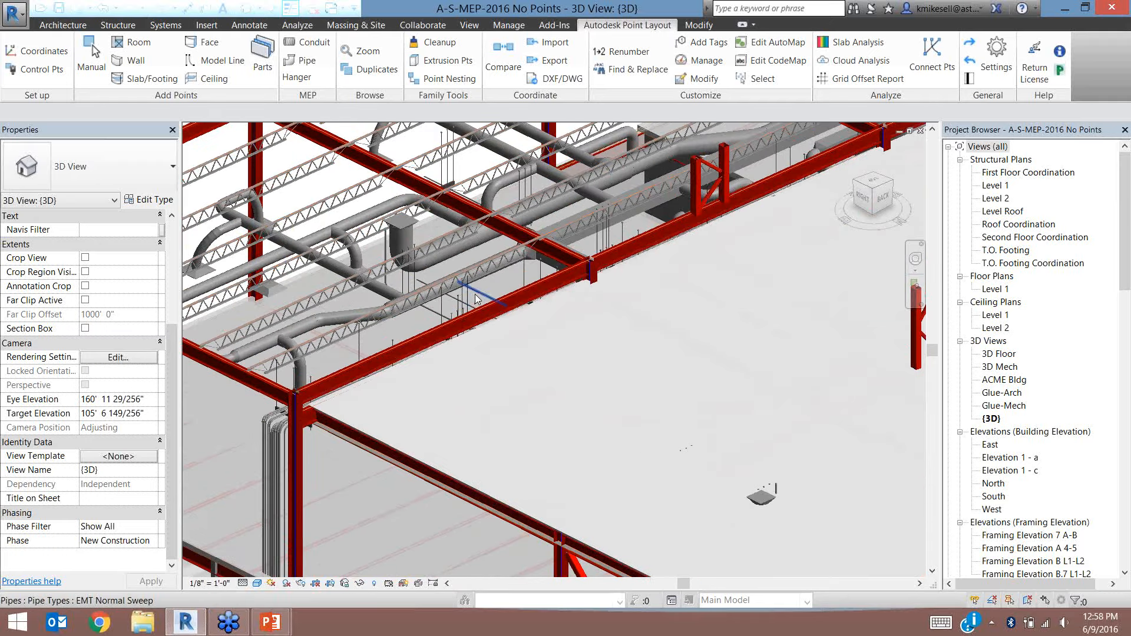
pyautogui.scroll(3, 476, 299)
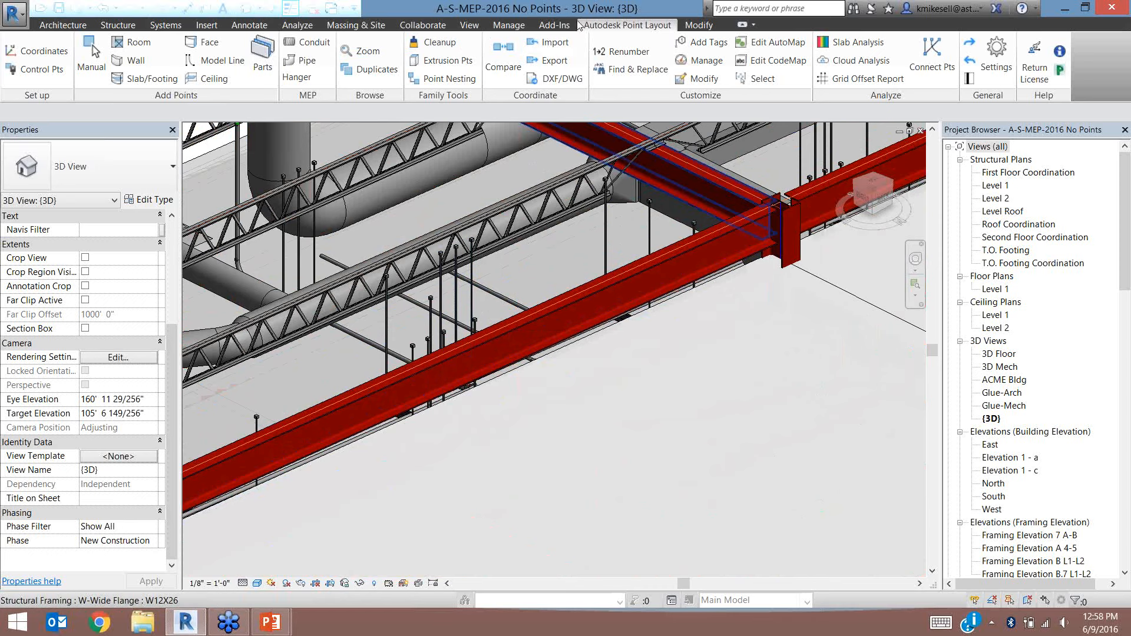
pyautogui.click(552, 26)
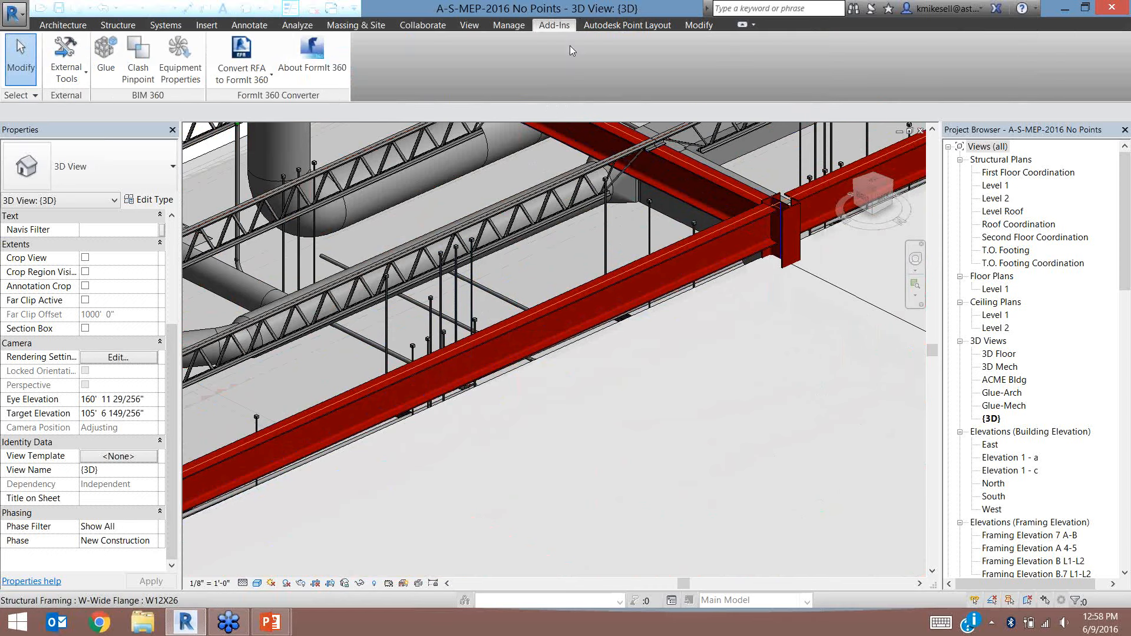
pyautogui.click(113, 52)
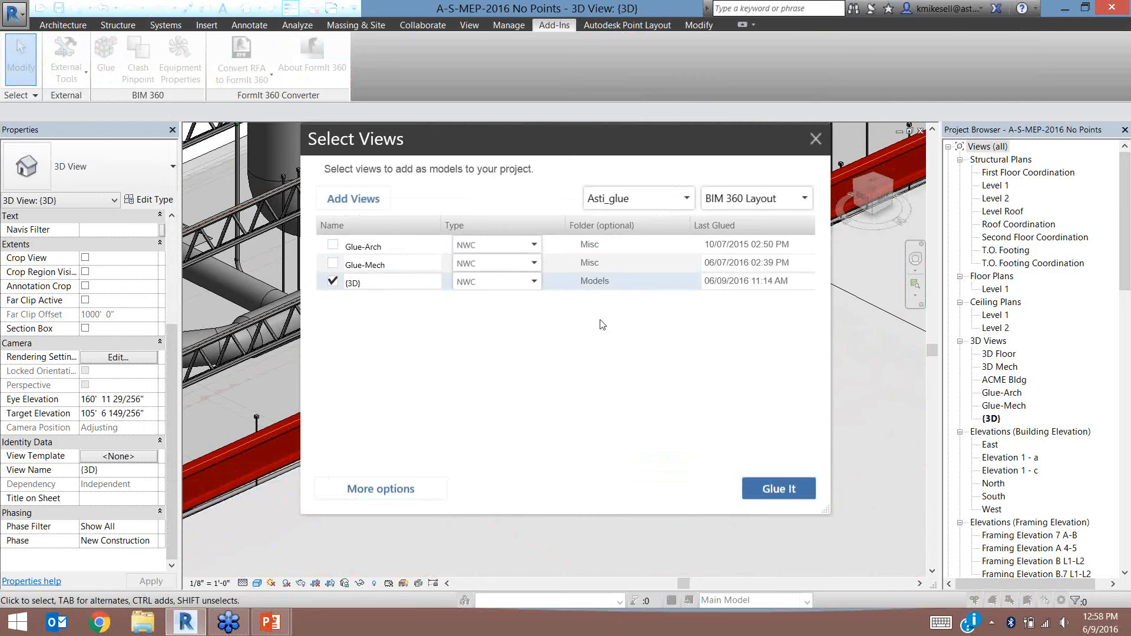
pyautogui.click(769, 484)
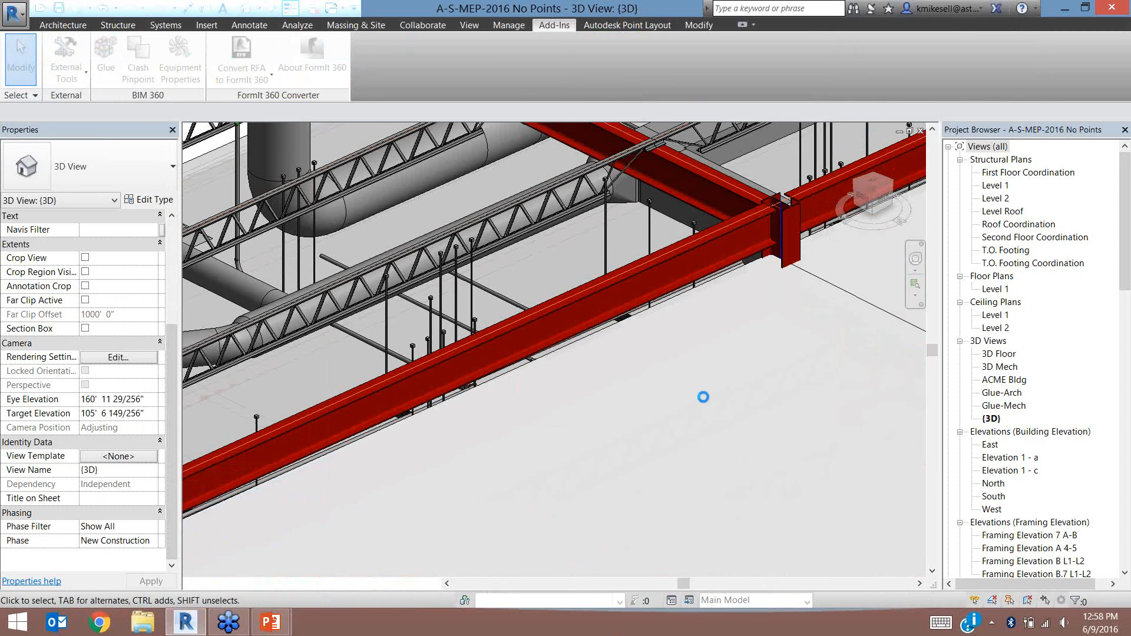
# Launch the Reflector 2 application from the list of installed apps
pyautogui.click(13, 630)
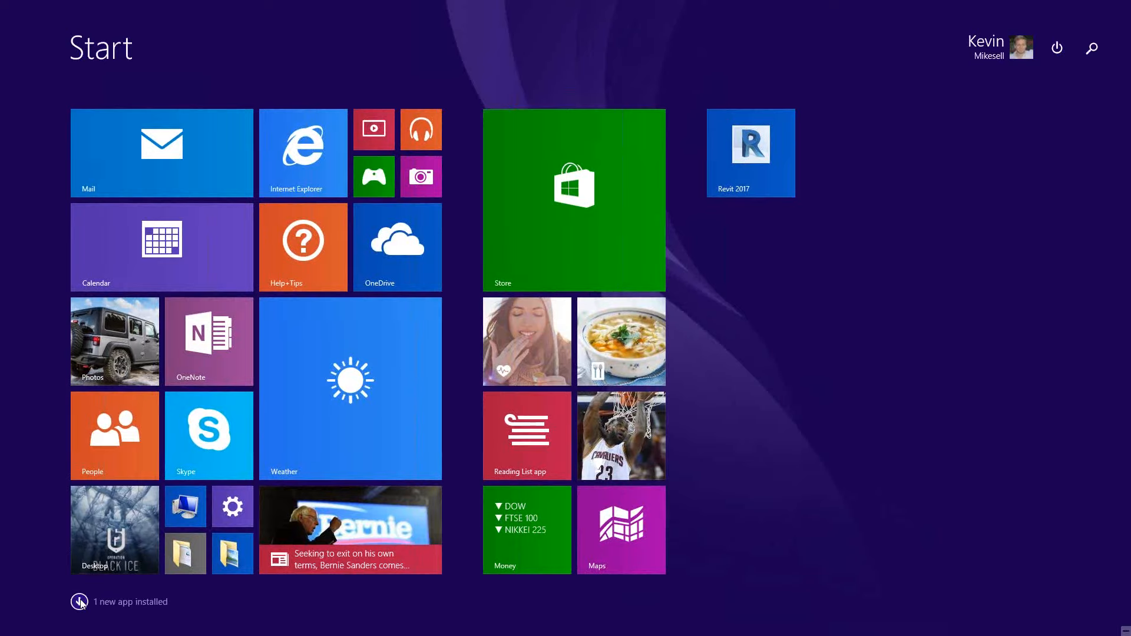
pyautogui.click(80, 599)
pyautogui.scroll(-10, 426, 366)
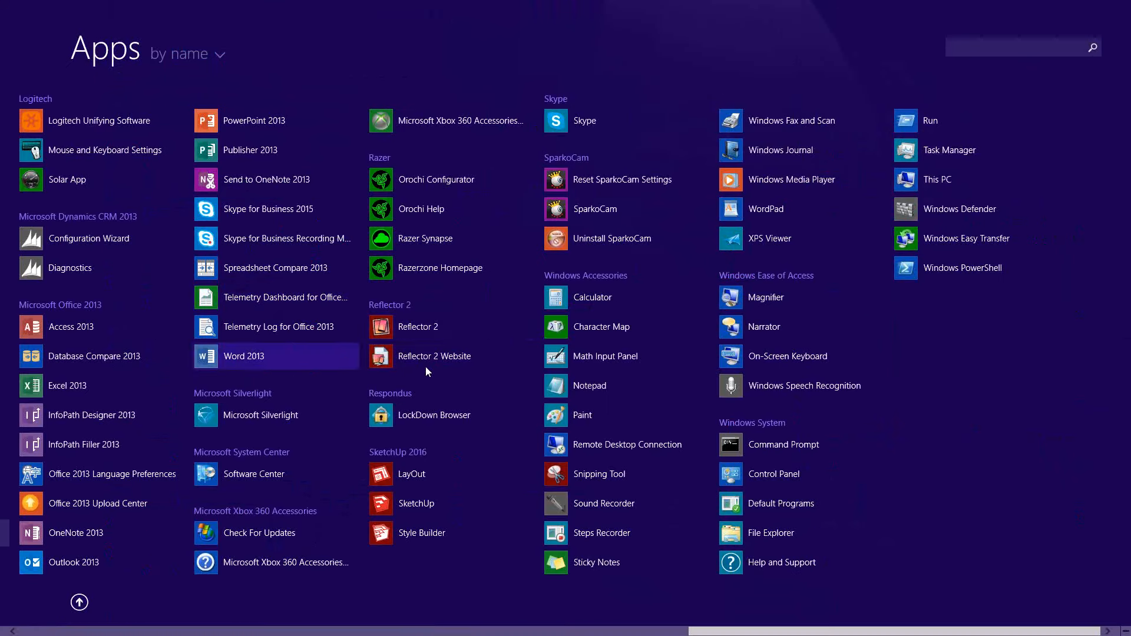
pyautogui.click(437, 329)
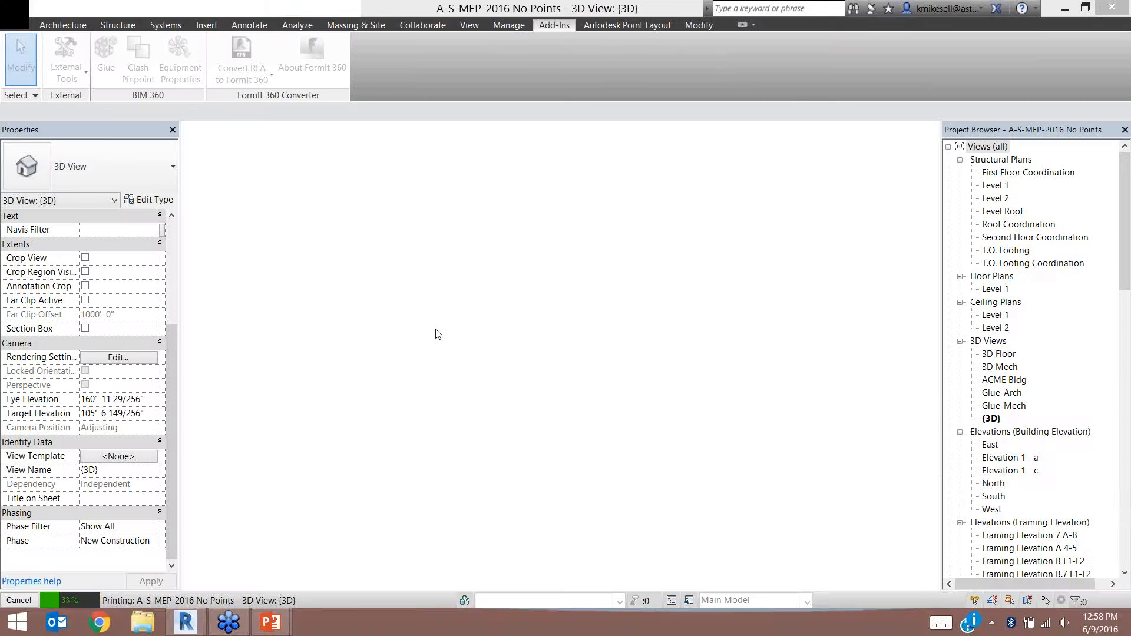
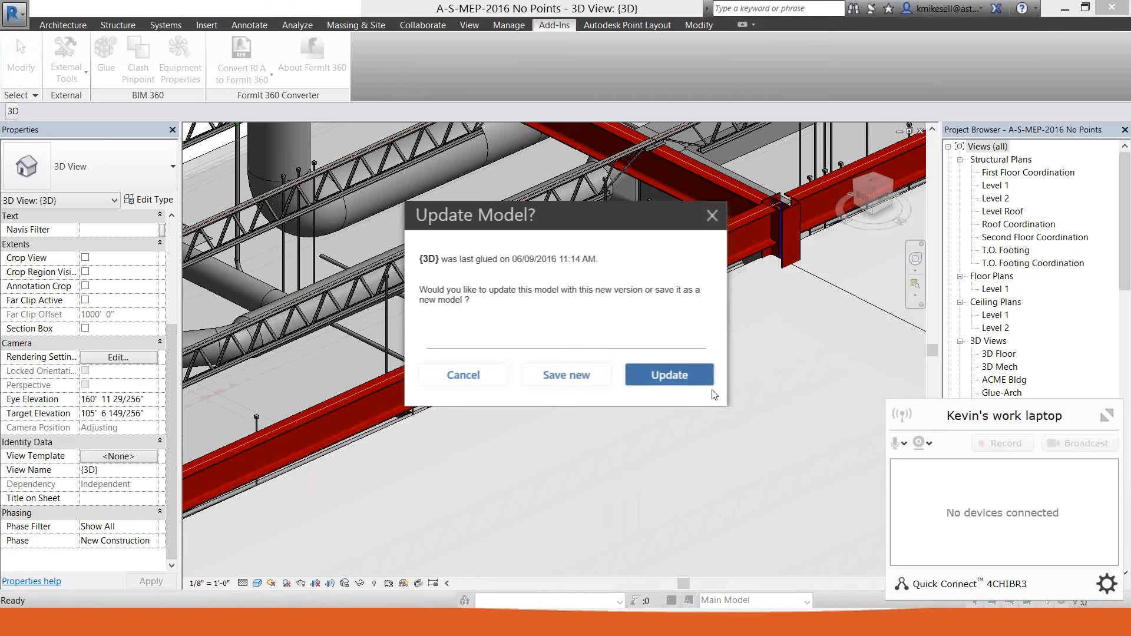
# Update the existing {3D} model in Glue with the new version and bring up the Reflector 2 connection window
pyautogui.click(699, 370)
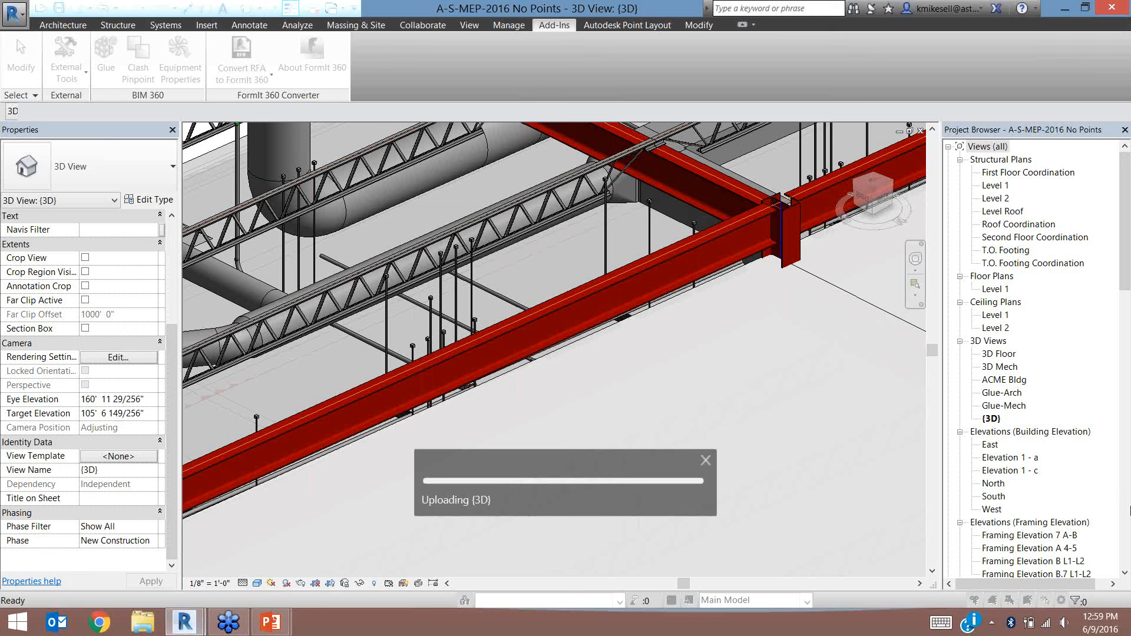
pyautogui.click(991, 622)
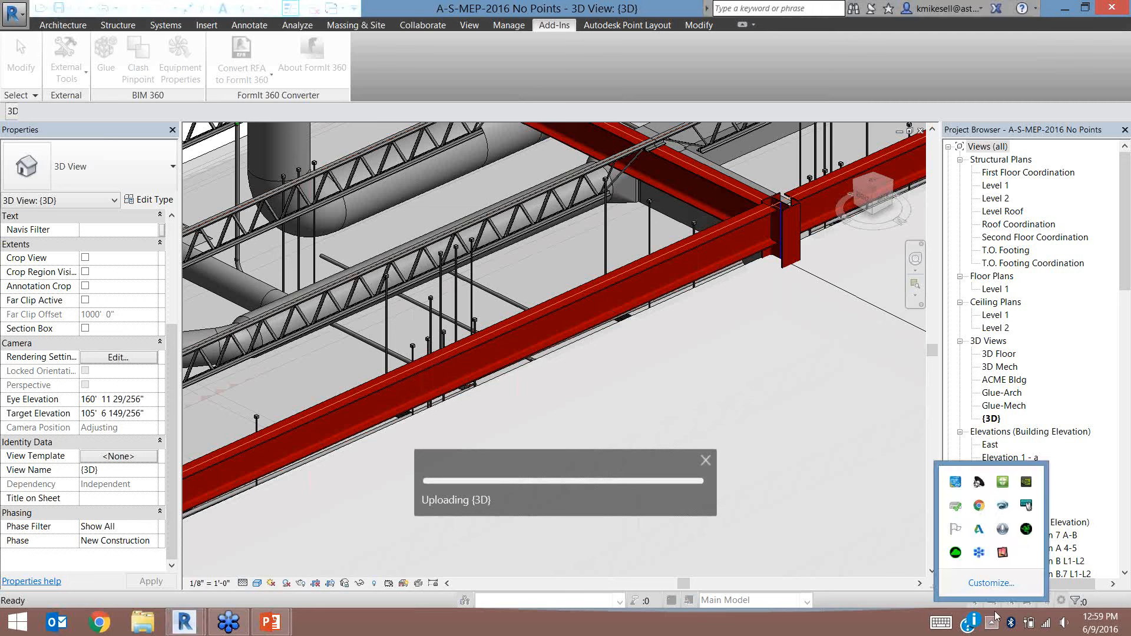
pyautogui.click(1001, 557)
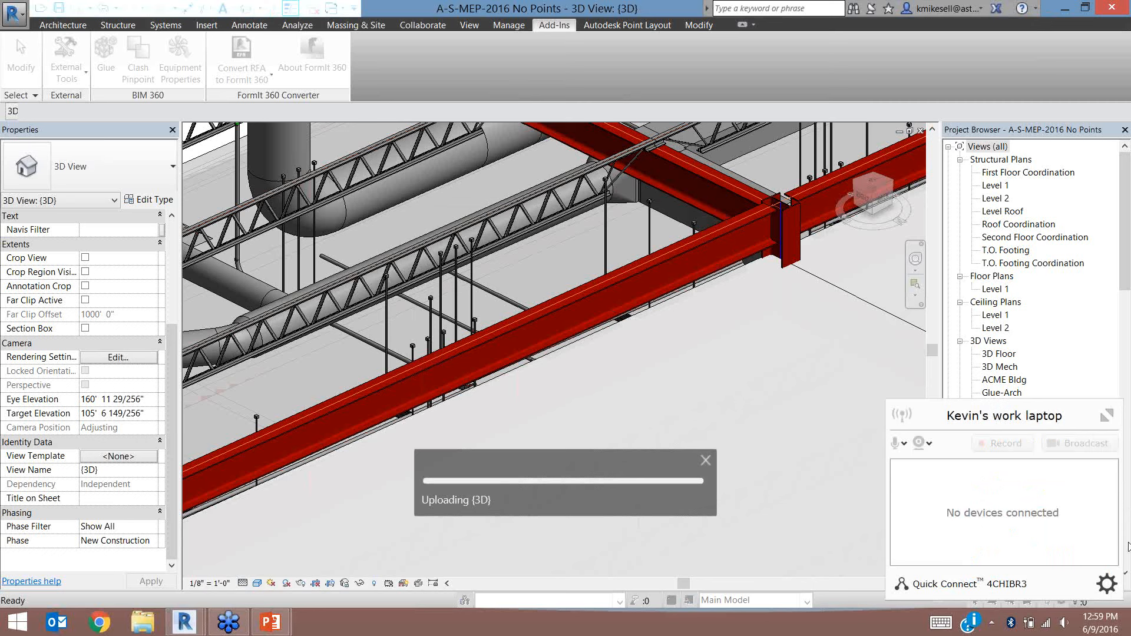
# Quit Reflector 2 and relaunch it from the list of installed apps
pyautogui.click(1107, 584)
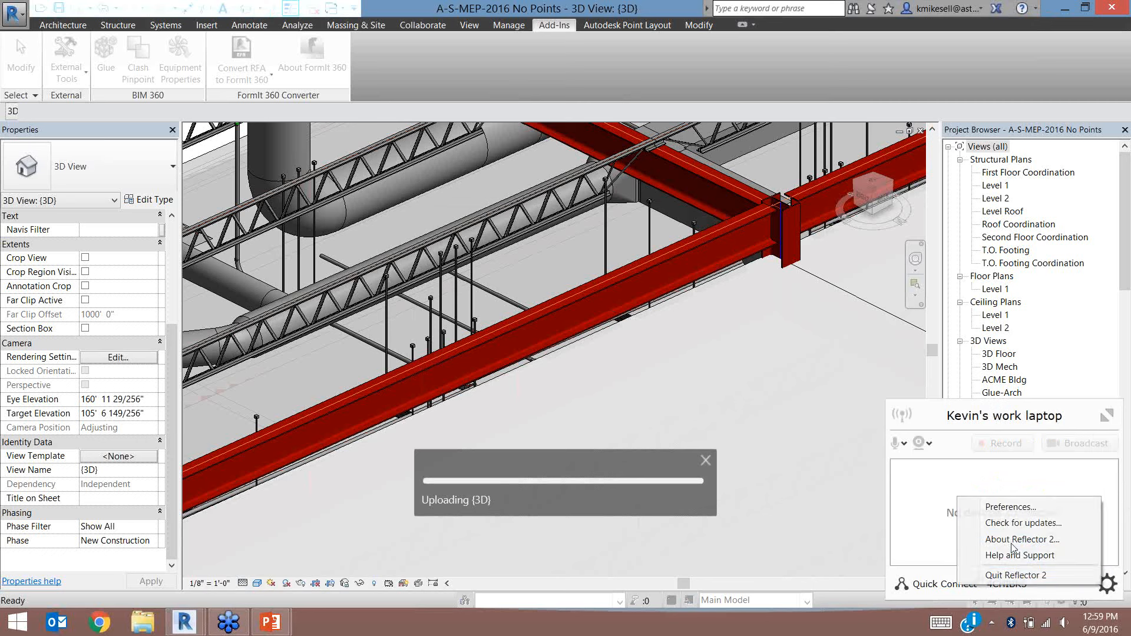
pyautogui.click(14, 619)
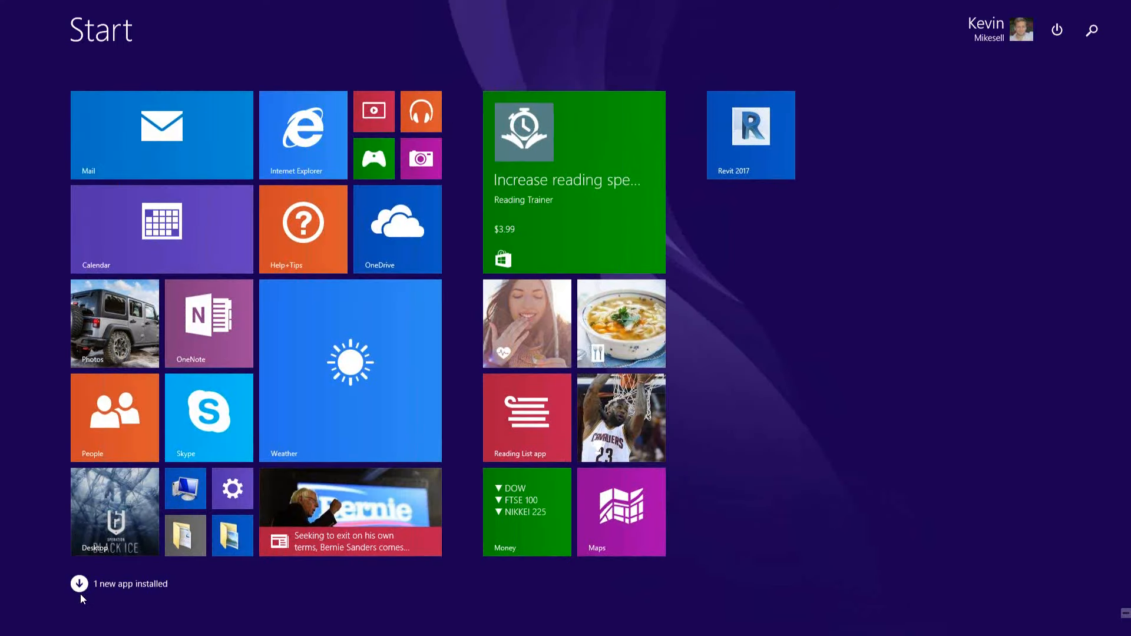
pyautogui.click(79, 579)
pyautogui.moveTo(743, 624); pyautogui.dragTo(1001, 631)
pyautogui.scroll(3, 535, 197)
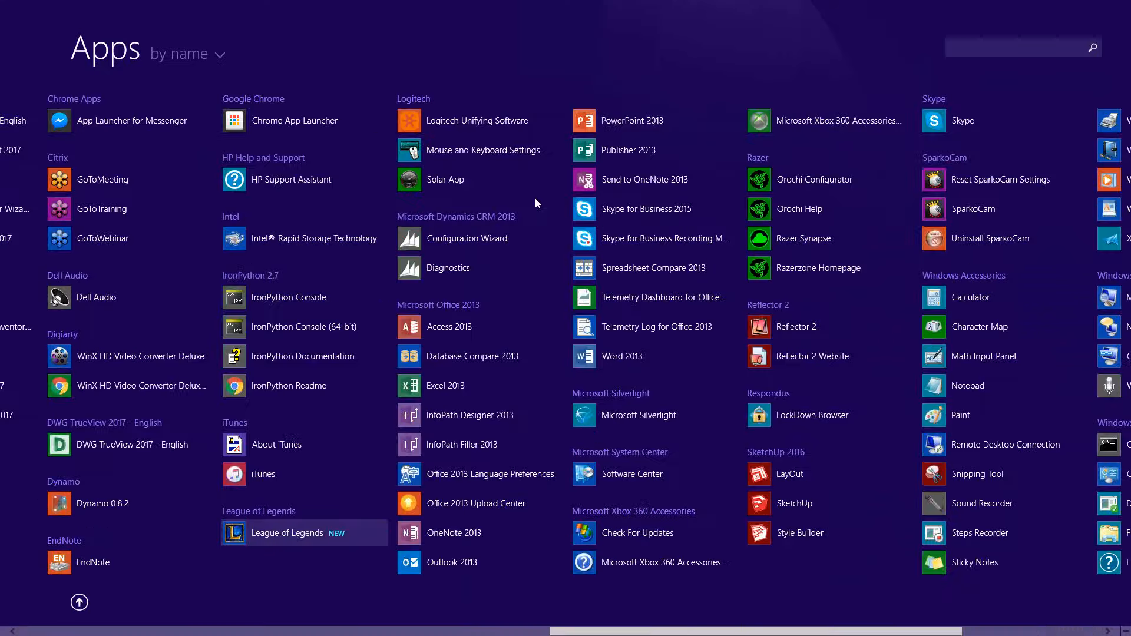
pyautogui.click(775, 335)
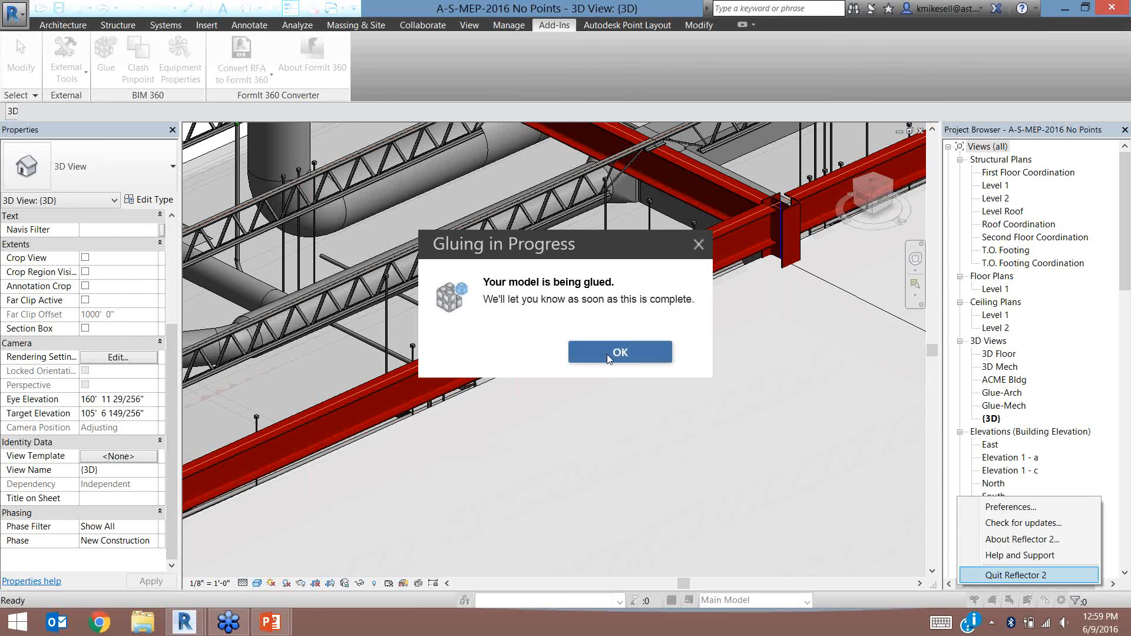
# Acknowledge the Gluing in Progress notice and try to start Reflector 2 again from the installed apps
pyautogui.click(607, 354)
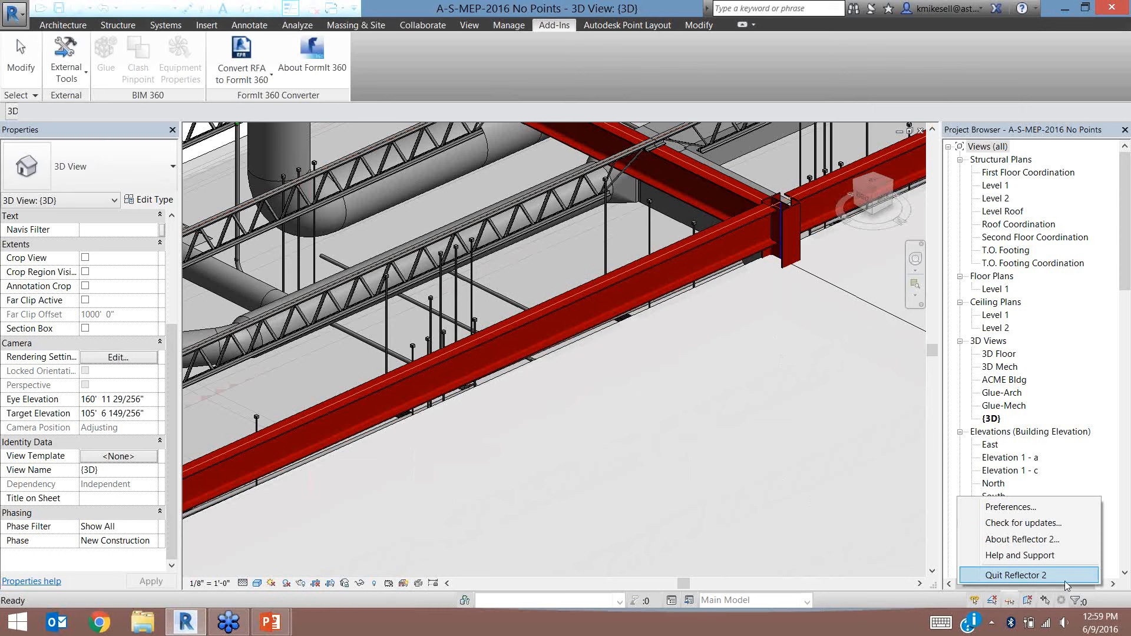
pyautogui.click(992, 623)
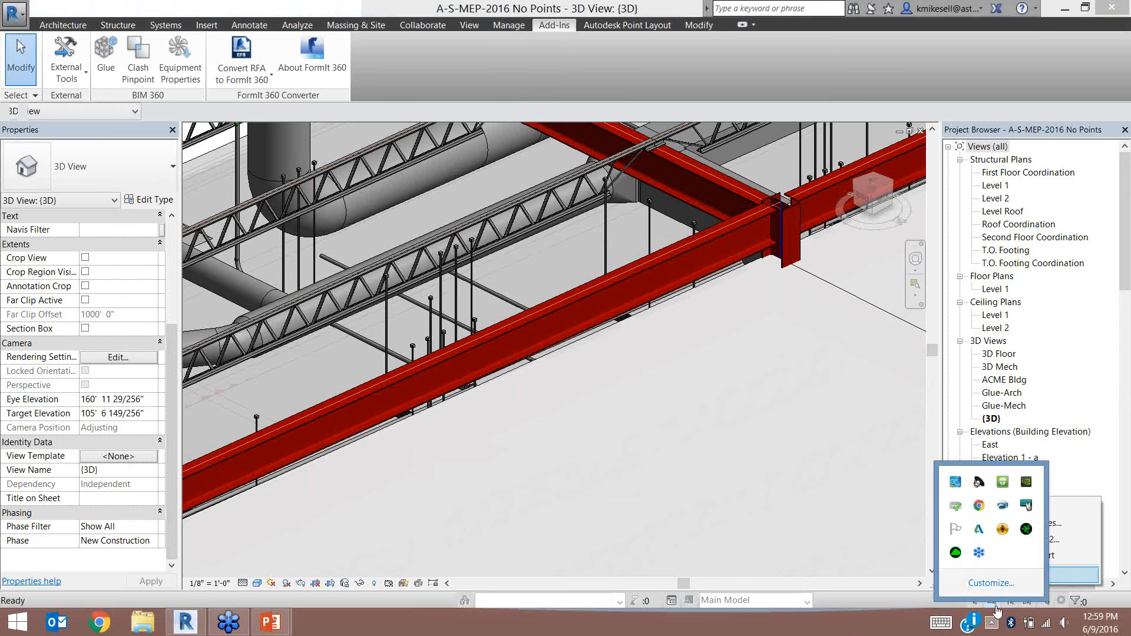
pyautogui.click(2, 630)
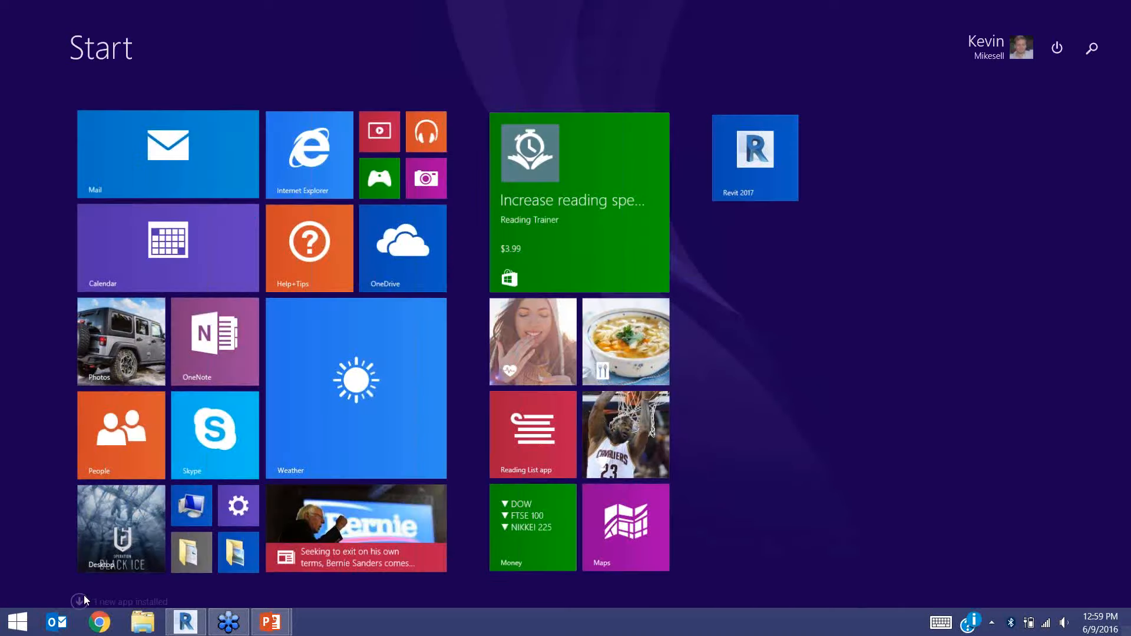
pyautogui.click(81, 600)
pyautogui.scroll(-5, 82, 598)
pyautogui.scroll(-5, 416, 327)
pyautogui.click(416, 329)
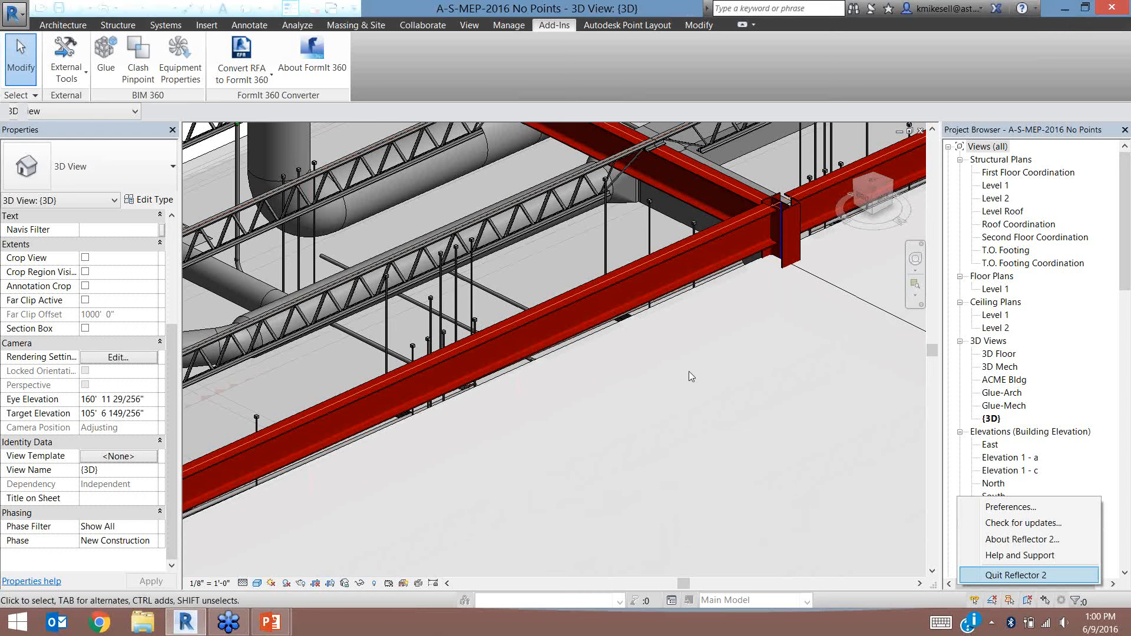
pyautogui.keyDown('shift'); pyautogui.moveTo(566, 565); pyautogui.dragTo(603, 422, button='middle'); pyautogui.keyUp('shift')
pyautogui.scroll(-1, 603, 421)
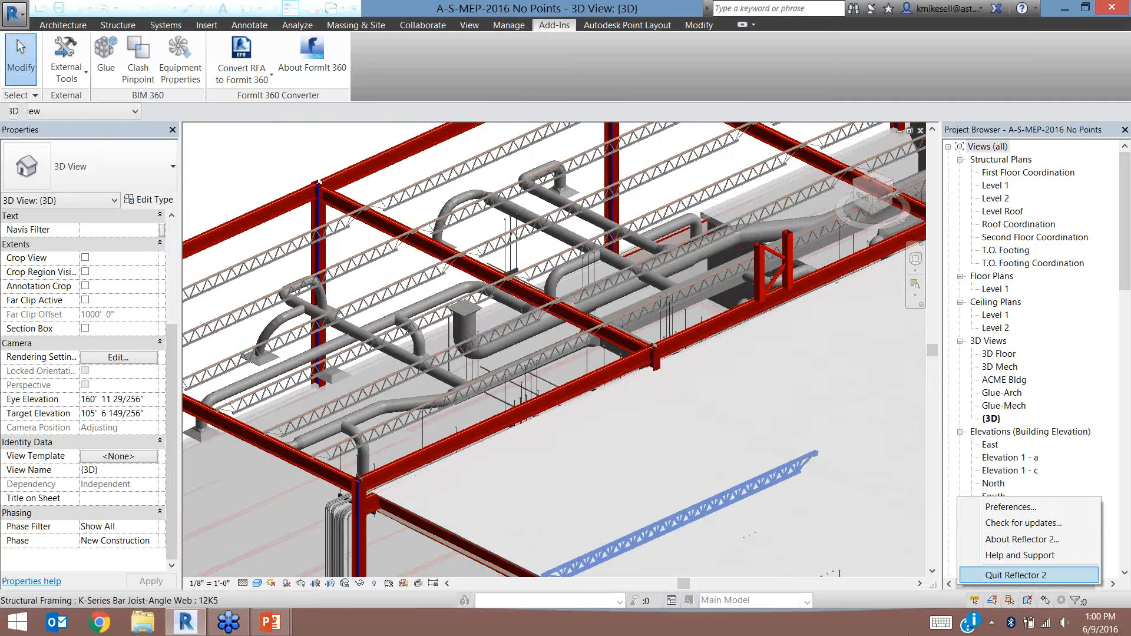
pyautogui.click(1013, 576)
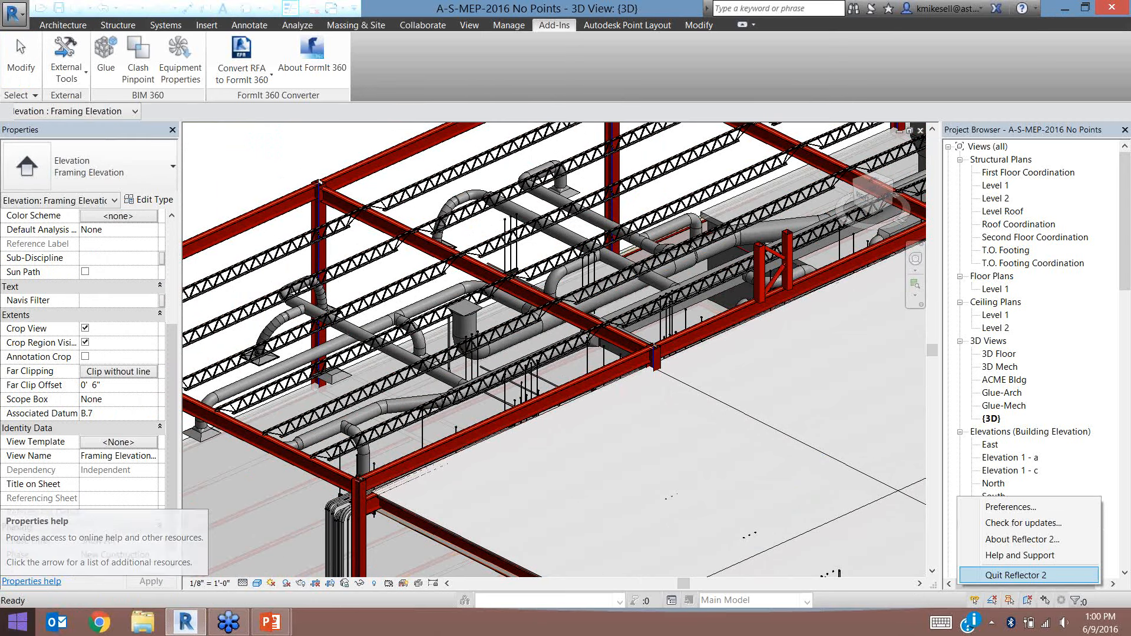
# Launch Autodesk BIM 360 Glue from the list of installed apps
pyautogui.click(17, 621)
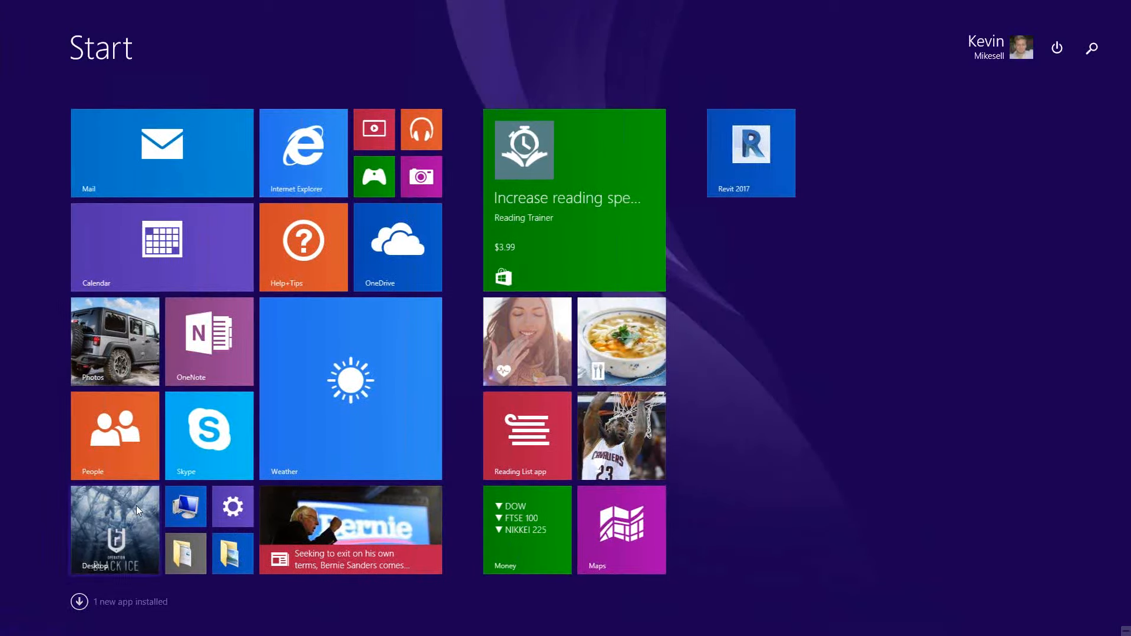
pyautogui.click(80, 600)
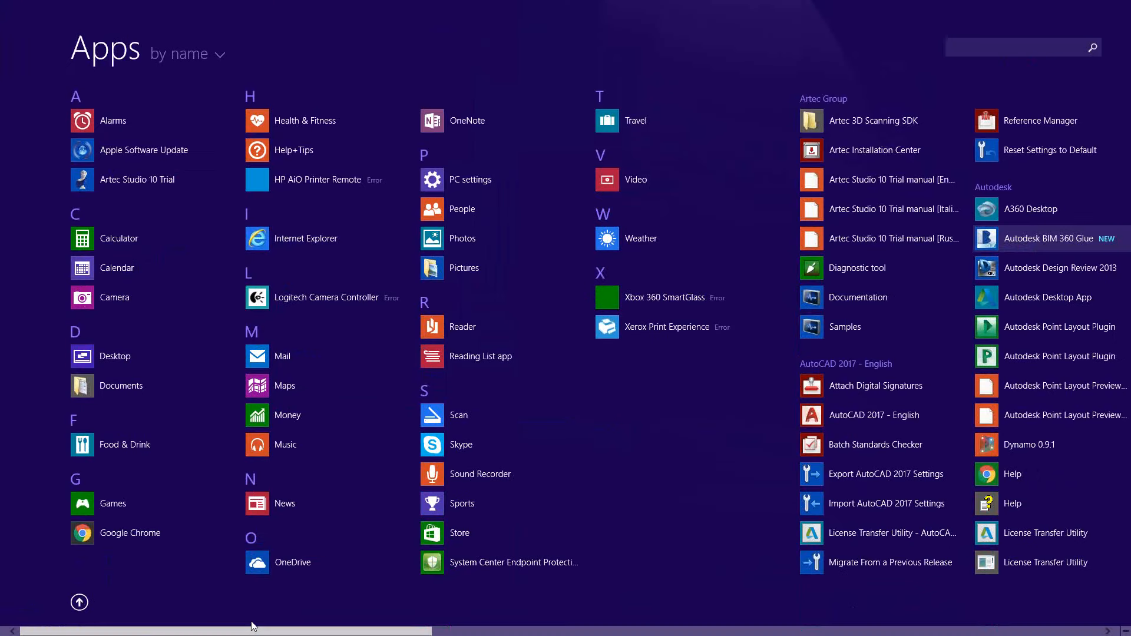
pyautogui.scroll(-1, 252, 629)
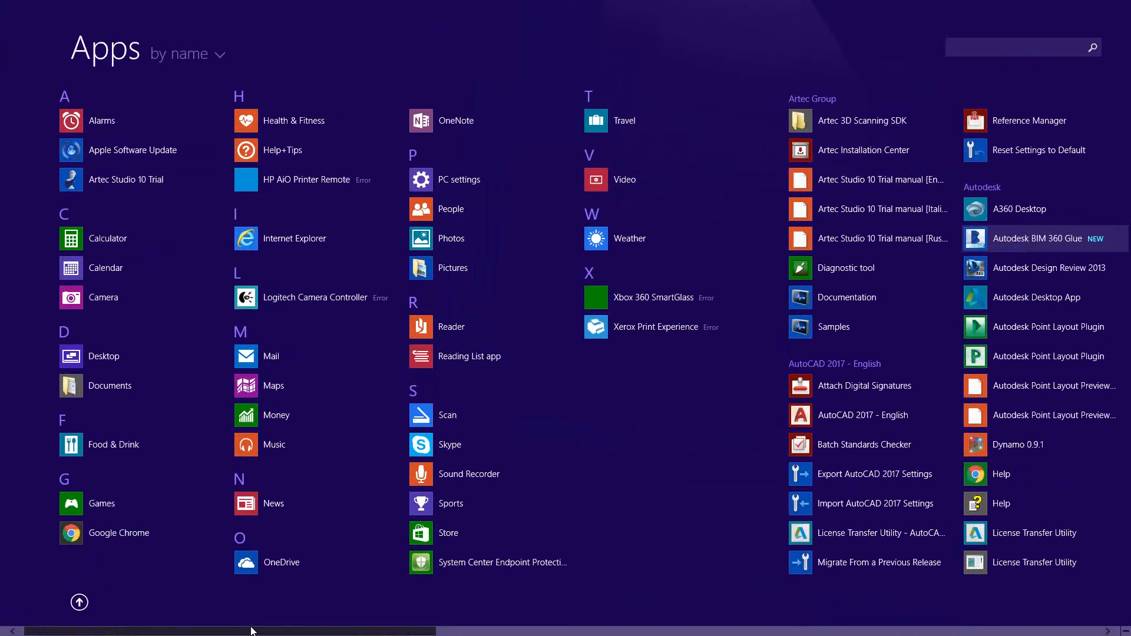
pyautogui.scroll(-5, 252, 630)
pyautogui.click(666, 248)
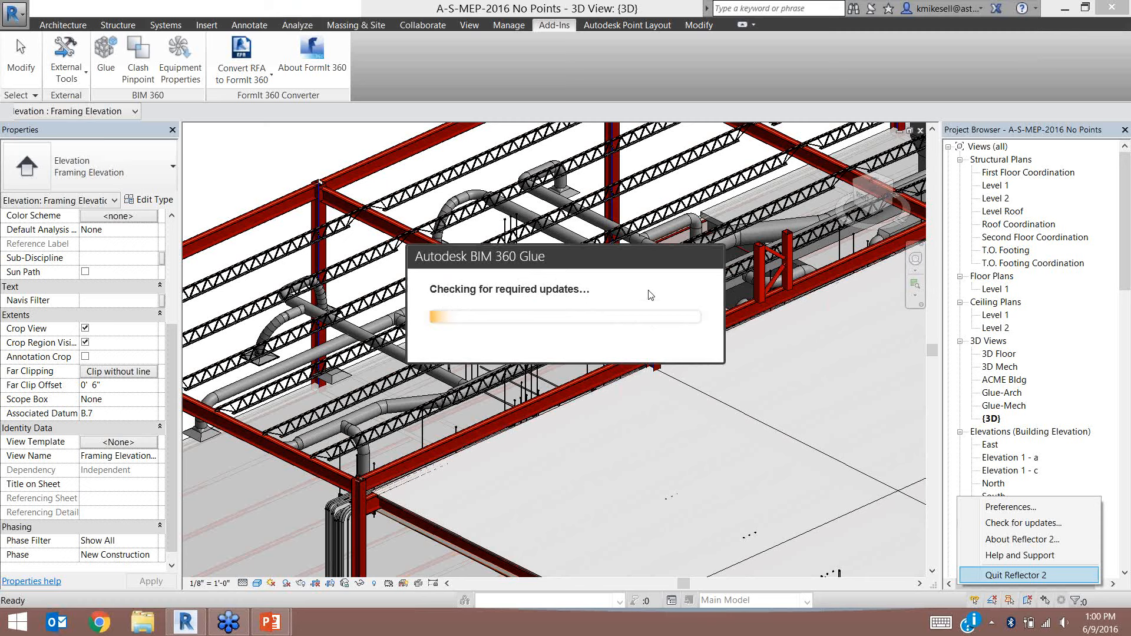
# Clear the stuck Reflector 2 menu from over the Project Browser
pyautogui.click(1010, 457)
pyautogui.scroll(-3, 1010, 489)
pyautogui.scroll(2, 1035, 530)
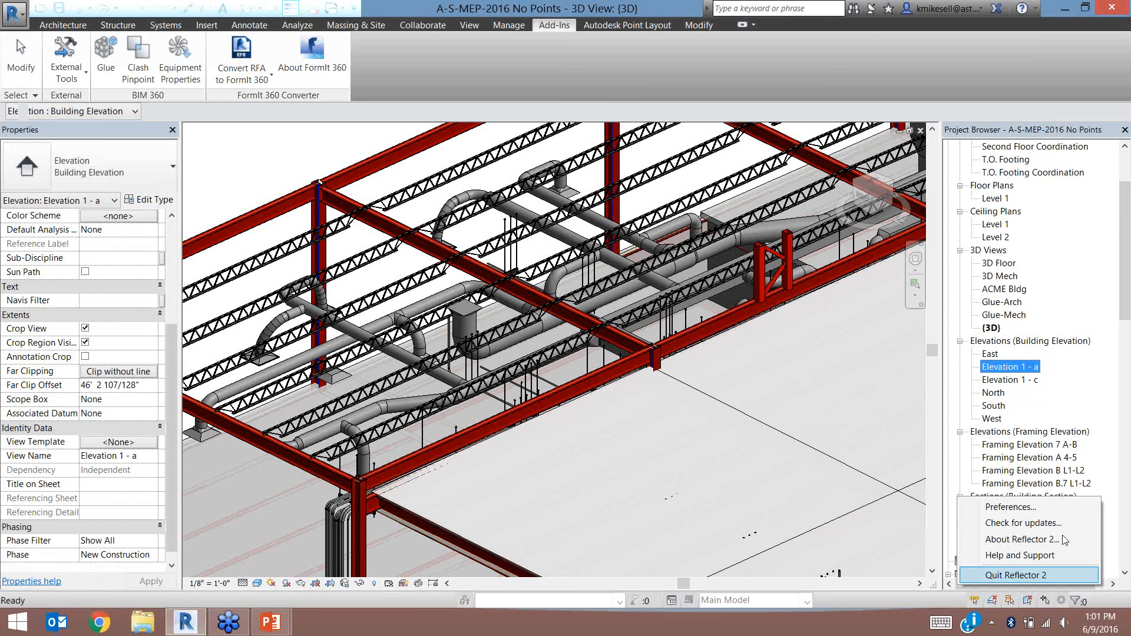
pyautogui.click(1015, 555)
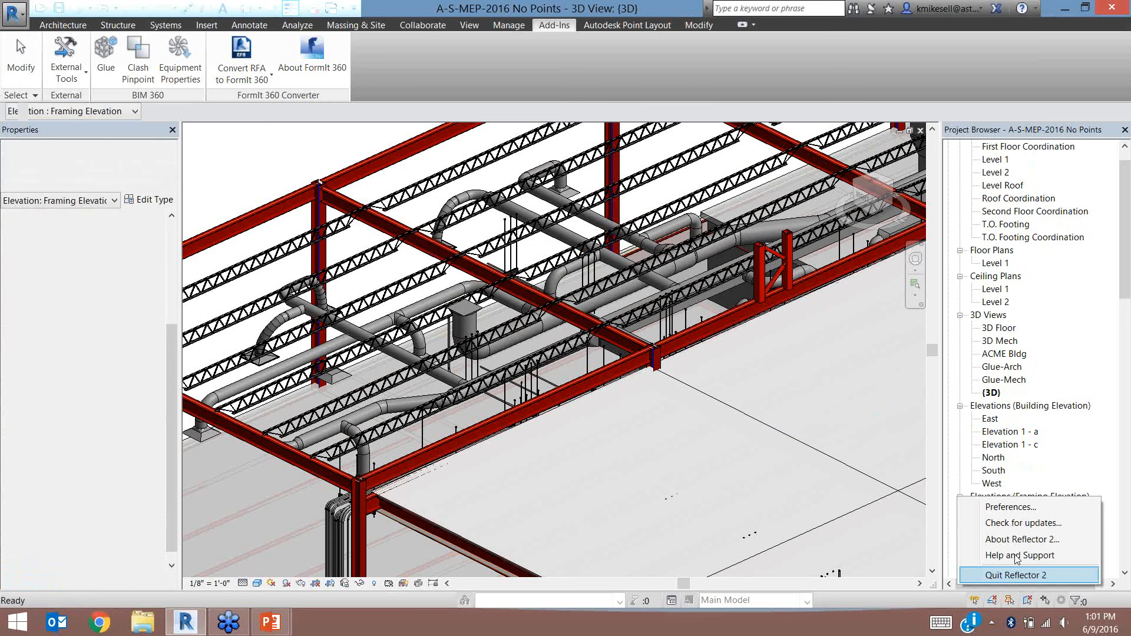
pyautogui.click(991, 623)
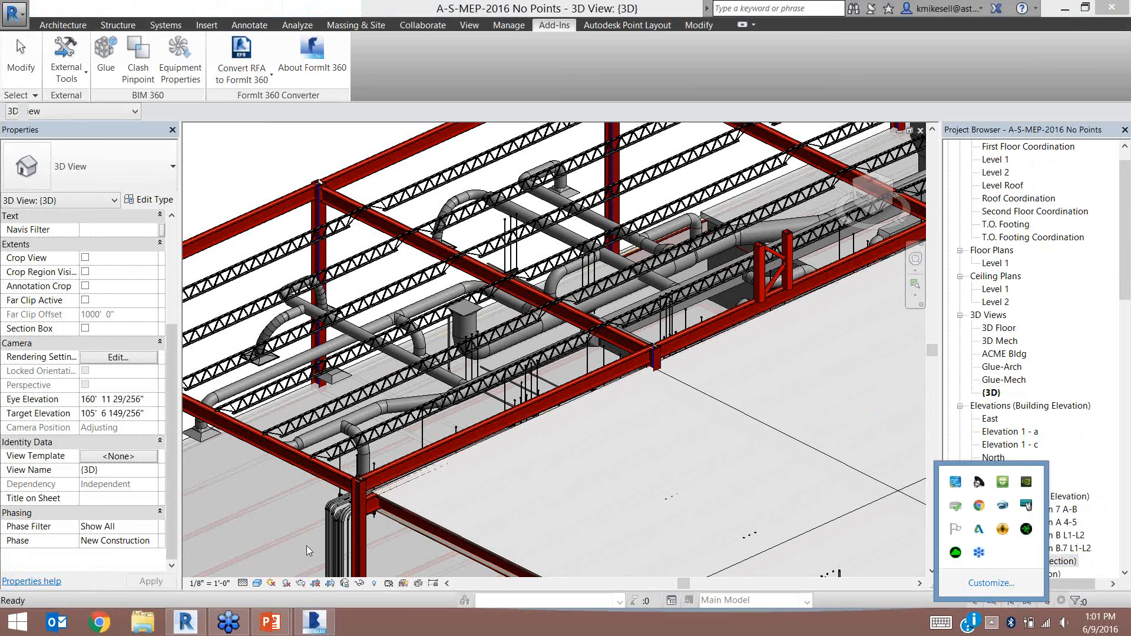
# Switch to BIM 360 Glue, dismiss the What's New notice and open the BIM 360 Layout project
pyautogui.click(328, 625)
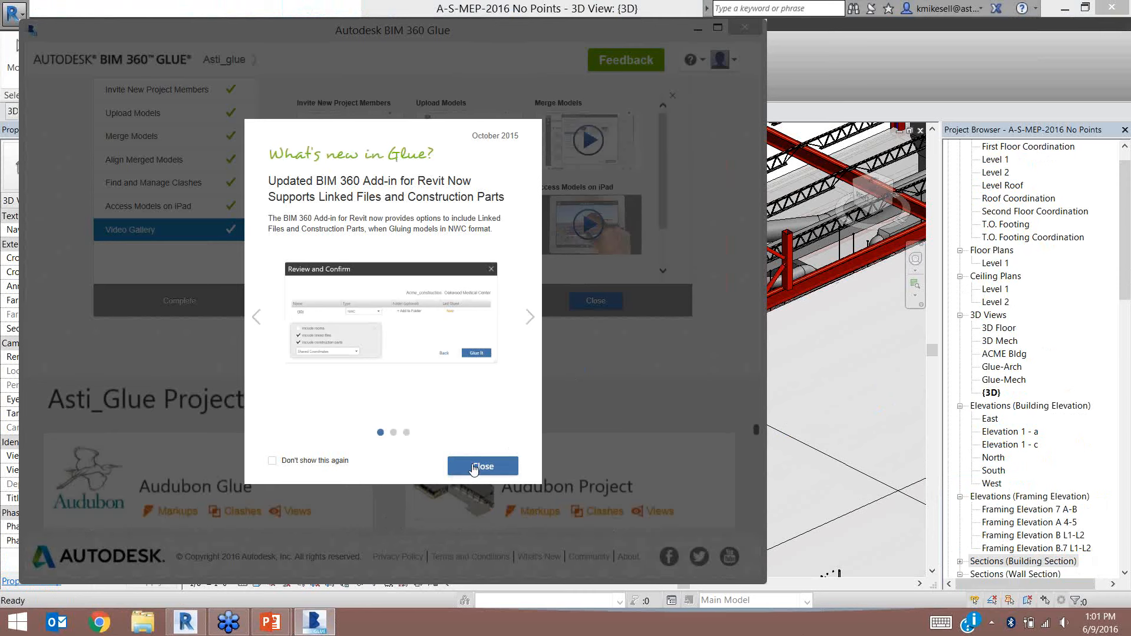
pyautogui.click(474, 464)
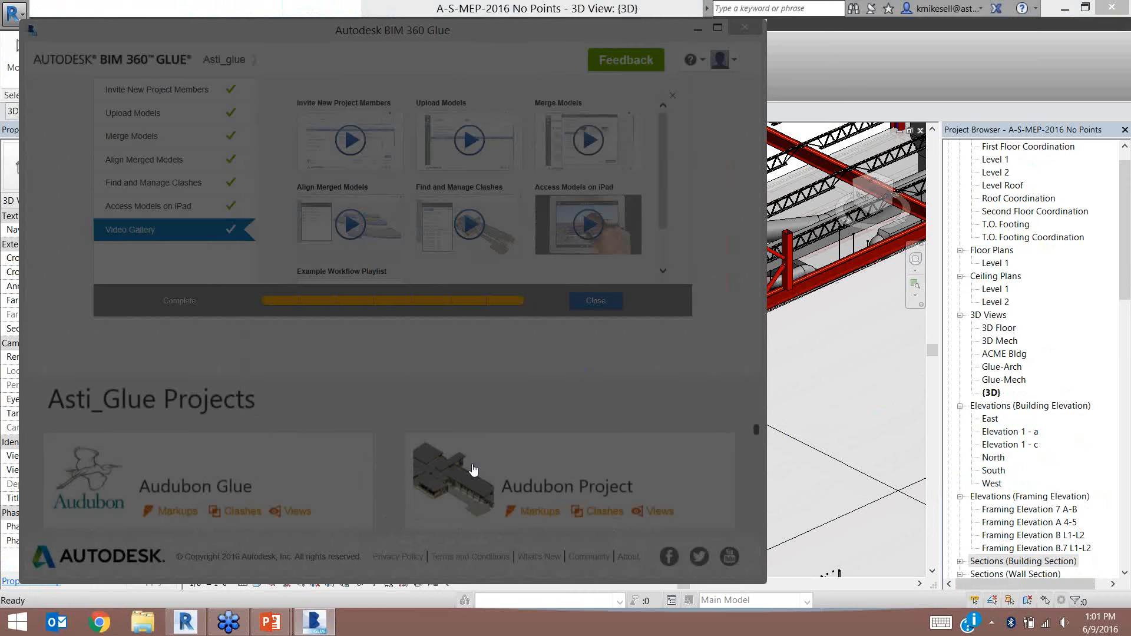
pyautogui.scroll(-1, 747, 482)
pyautogui.scroll(-1, 747, 482)
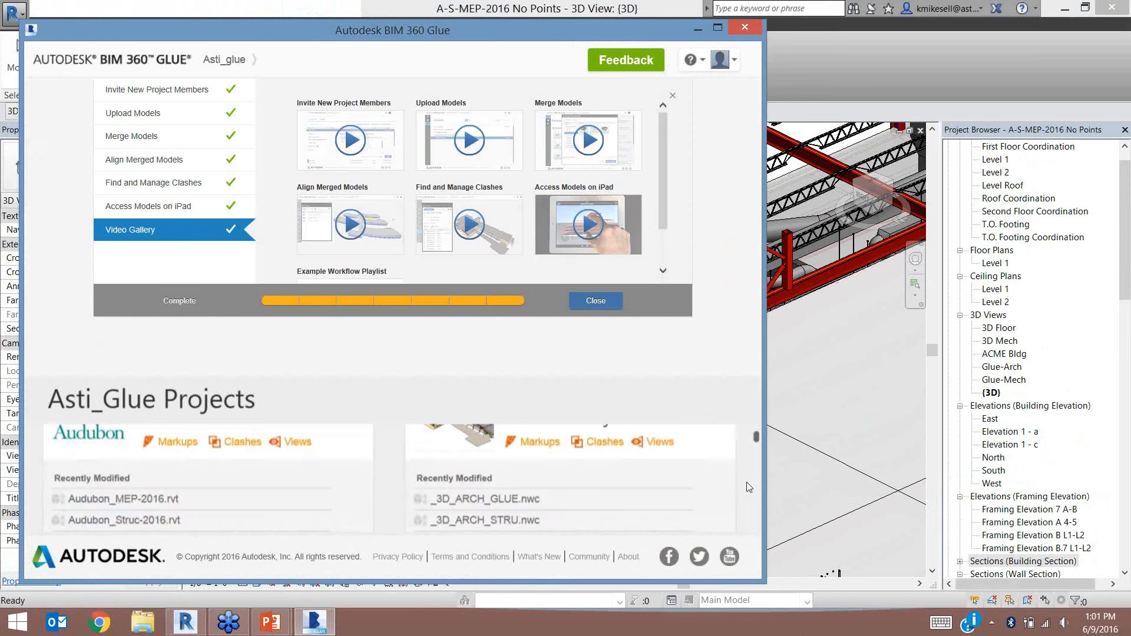
pyautogui.scroll(-4, 747, 481)
pyautogui.scroll(-2, 747, 482)
pyautogui.click(102, 469)
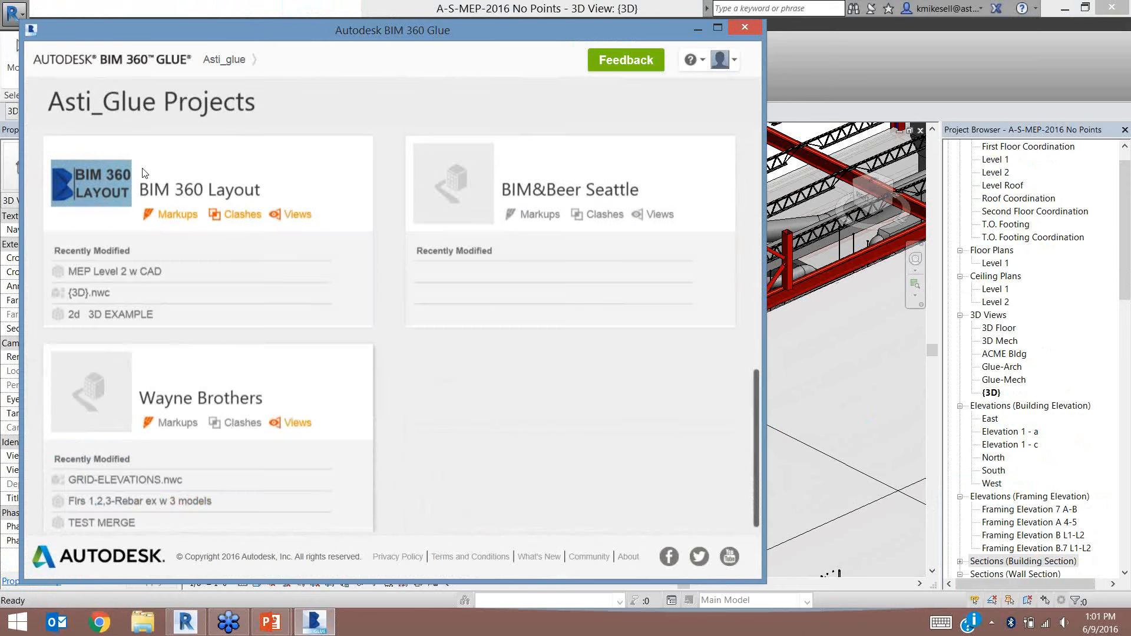
pyautogui.click(105, 187)
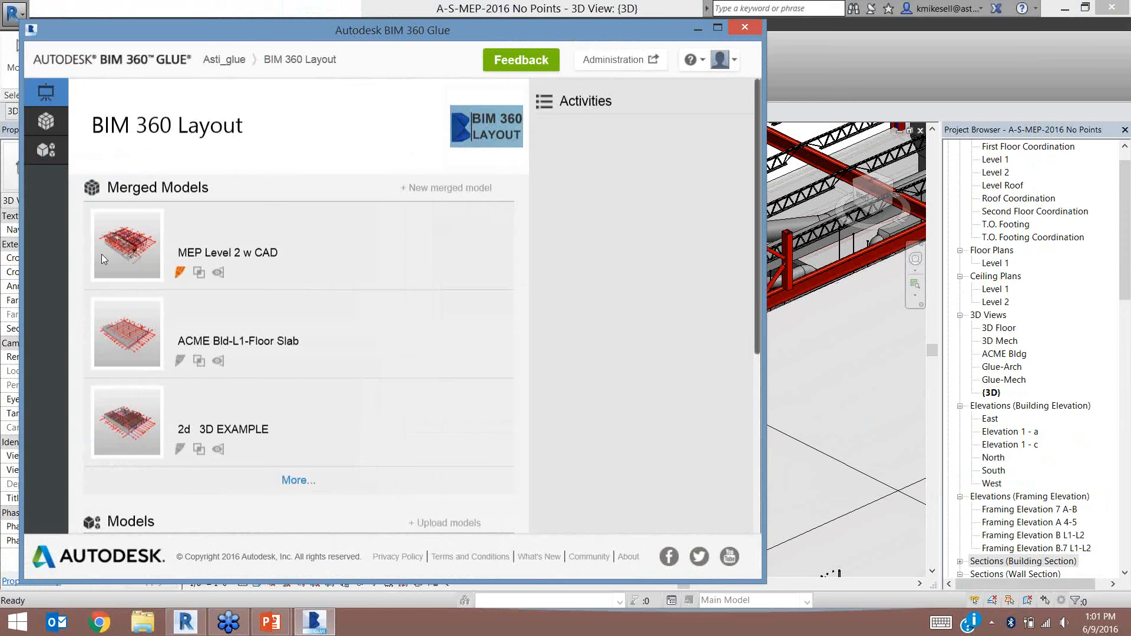
# Maximize the Glue window and try to open the {3D}.nwc model from the project's Models list
pyautogui.click(717, 29)
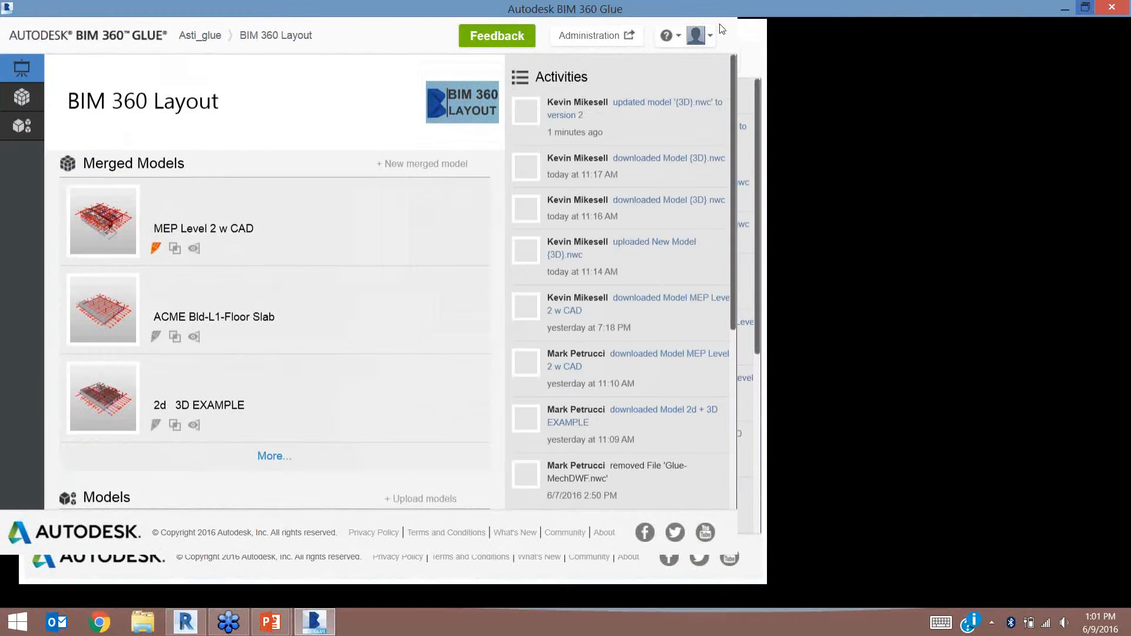
pyautogui.scroll(-4, 483, 371)
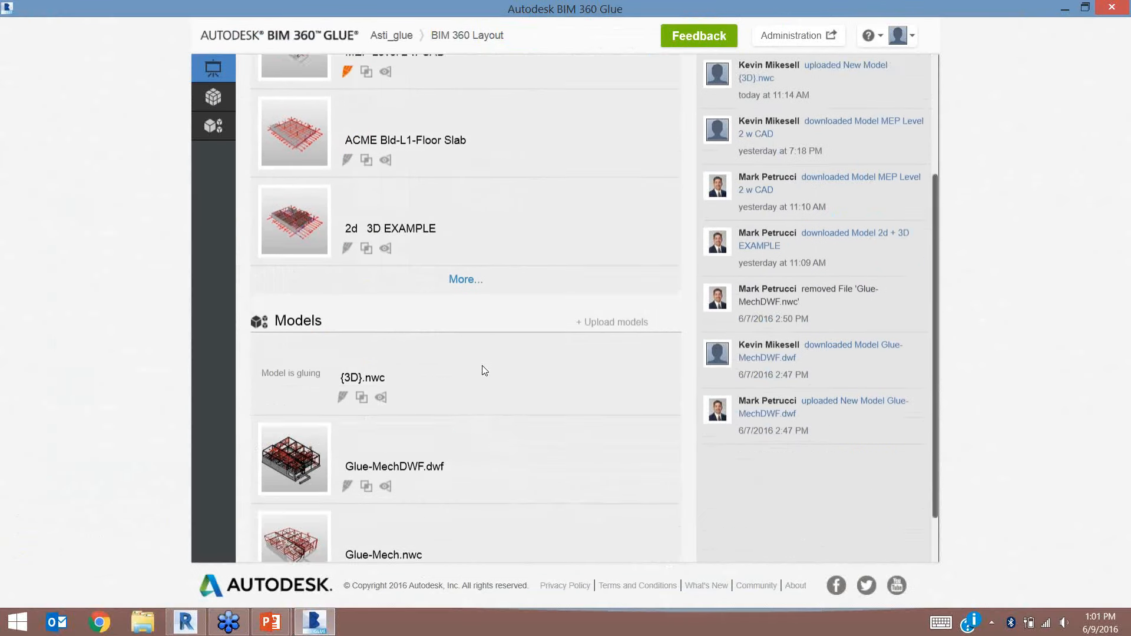
pyautogui.moveTo(417, 318)
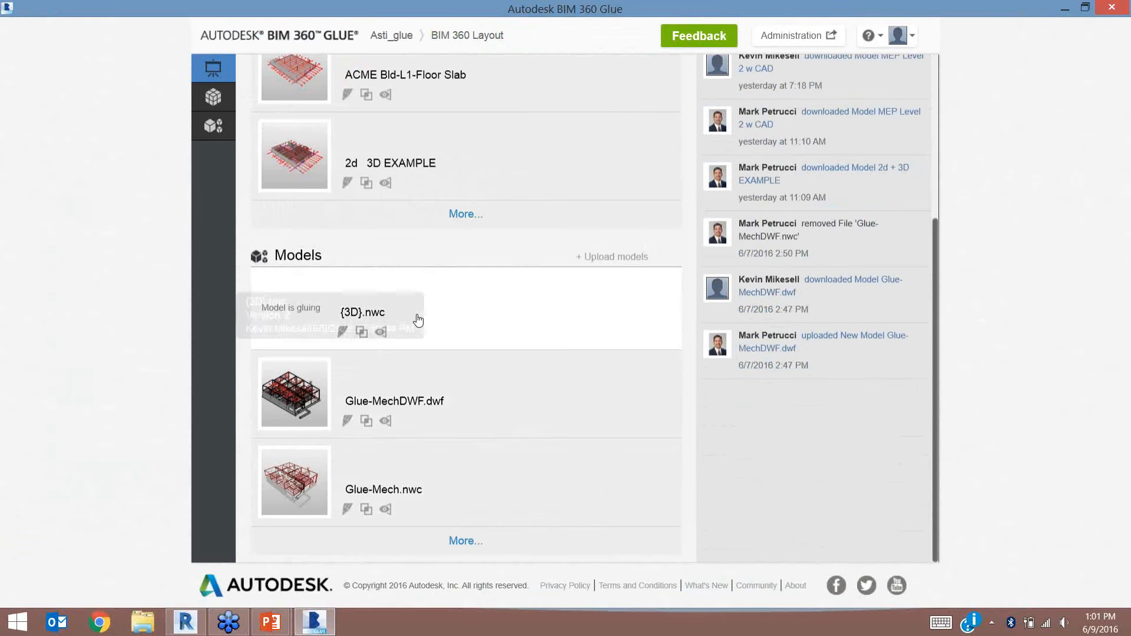
pyautogui.click(552, 316)
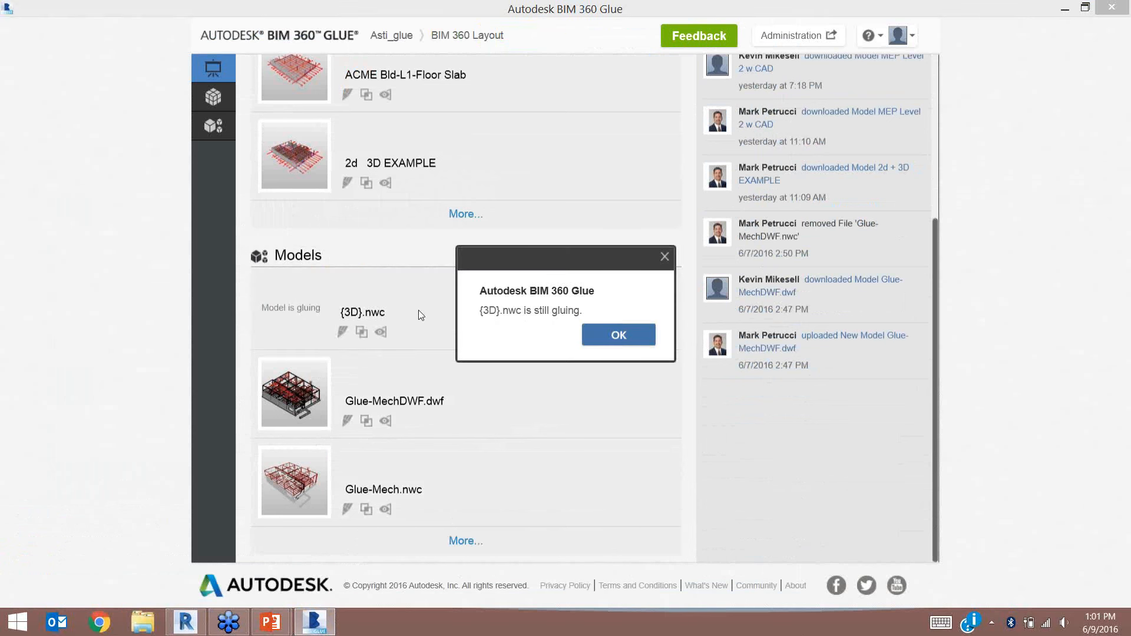
pyautogui.click(649, 336)
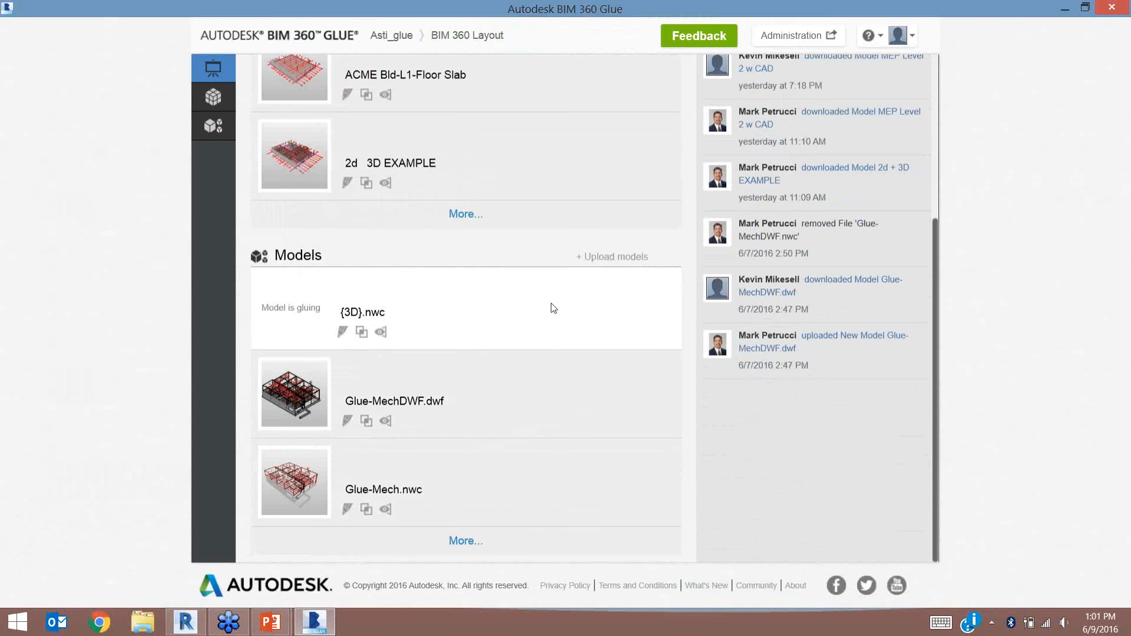
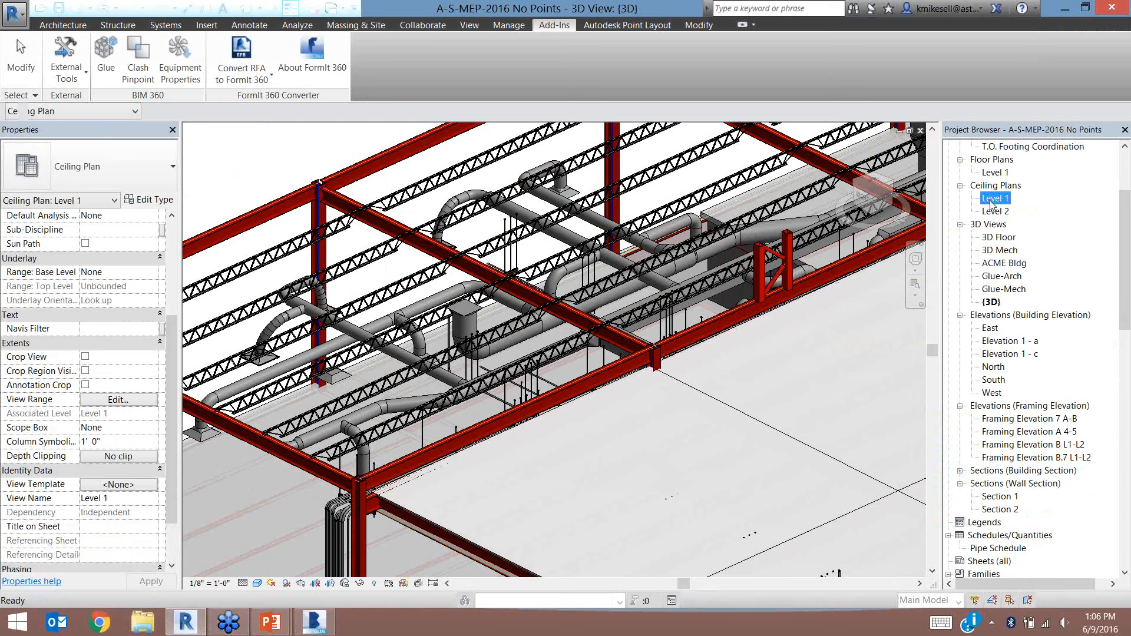
# Switch to Revit and open the Level 1 floor plan view with nothing selected
pyautogui.doubleClick(996, 172)
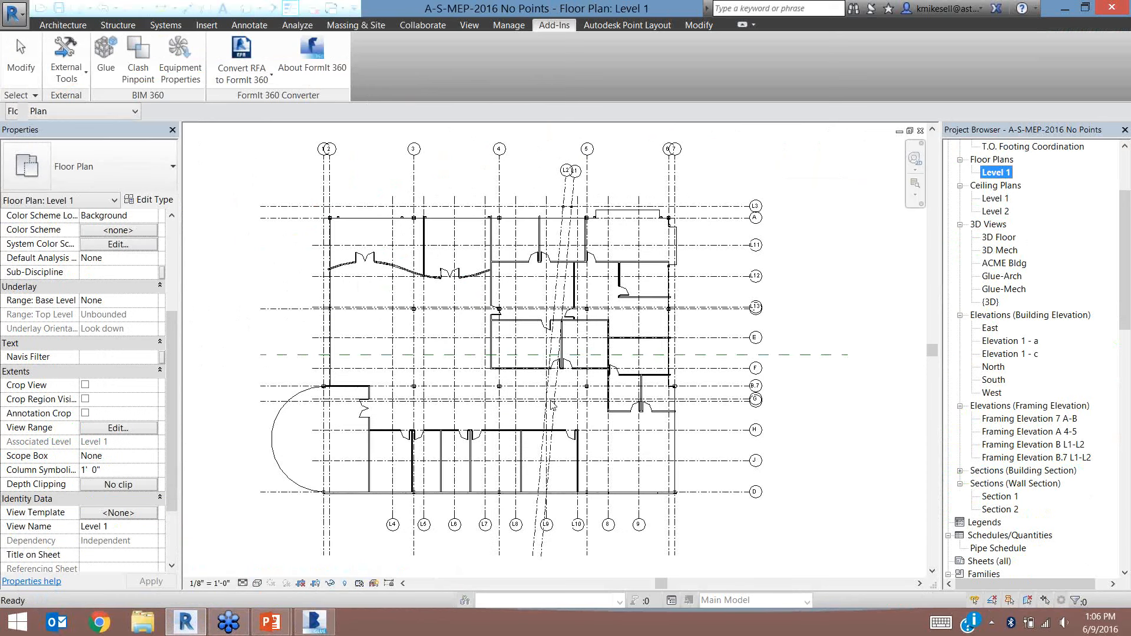
pyautogui.scroll(1, 657, 489)
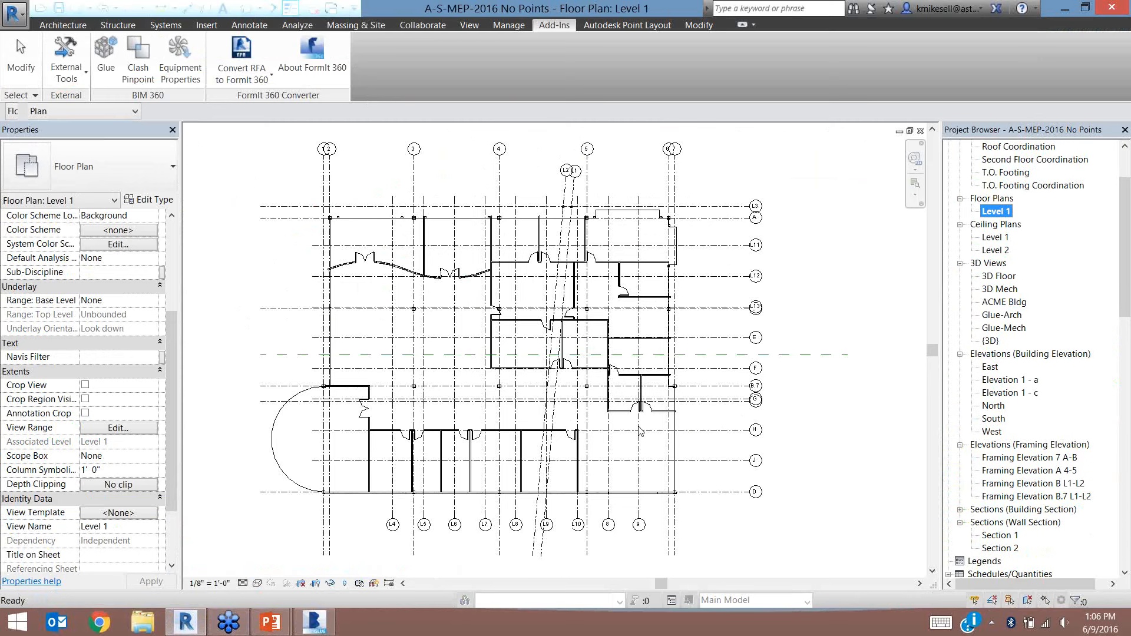
pyautogui.click(825, 295)
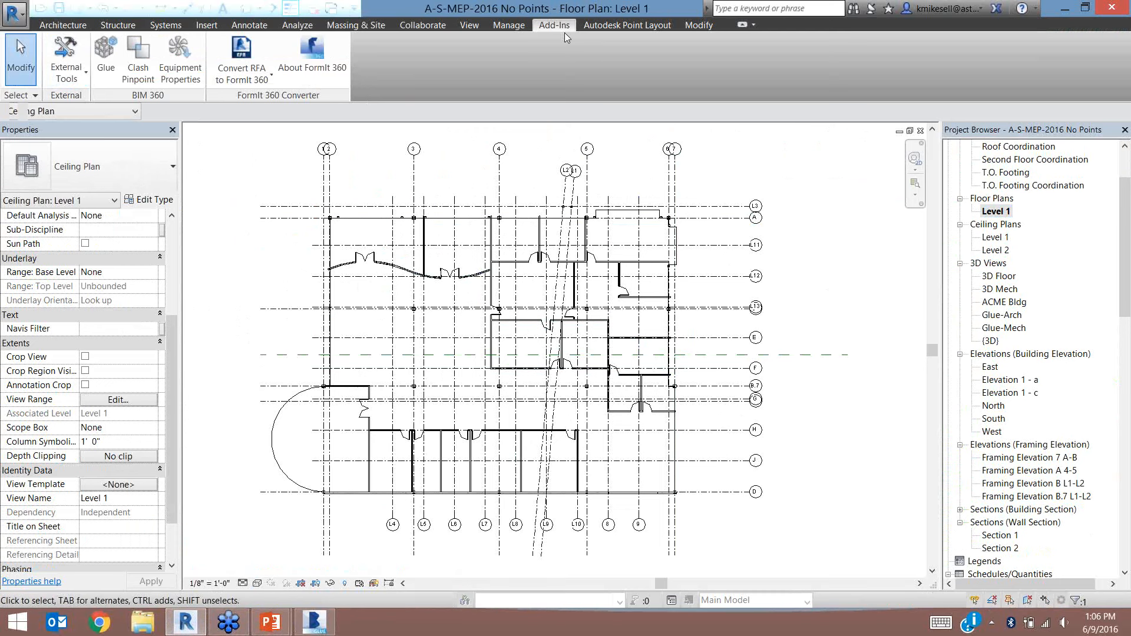
pyautogui.click(613, 23)
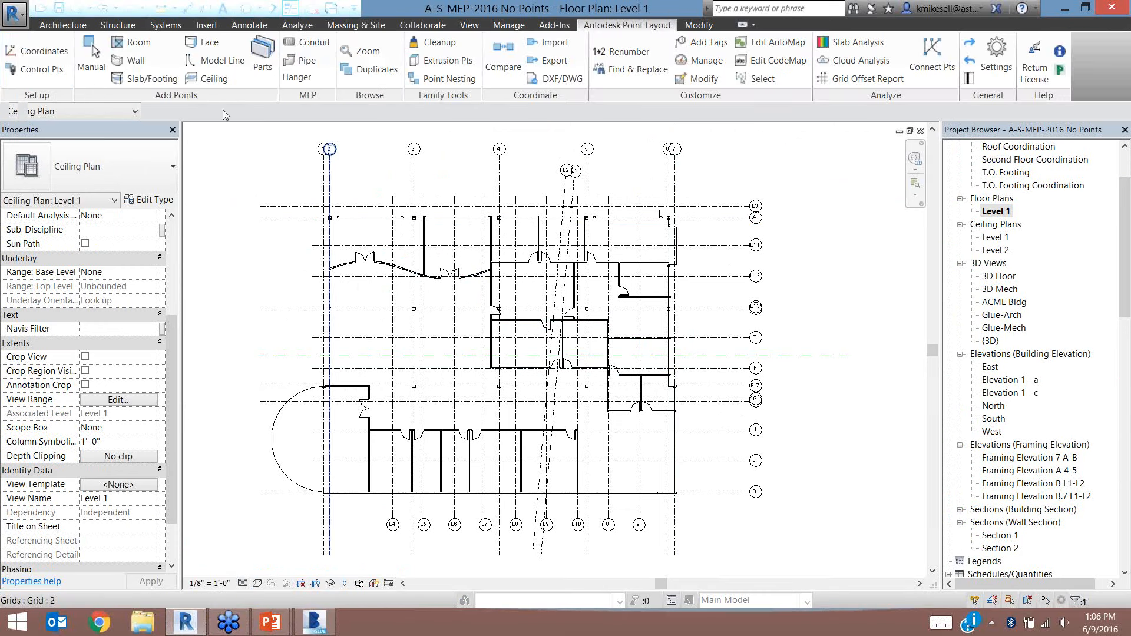
pyautogui.click(308, 61)
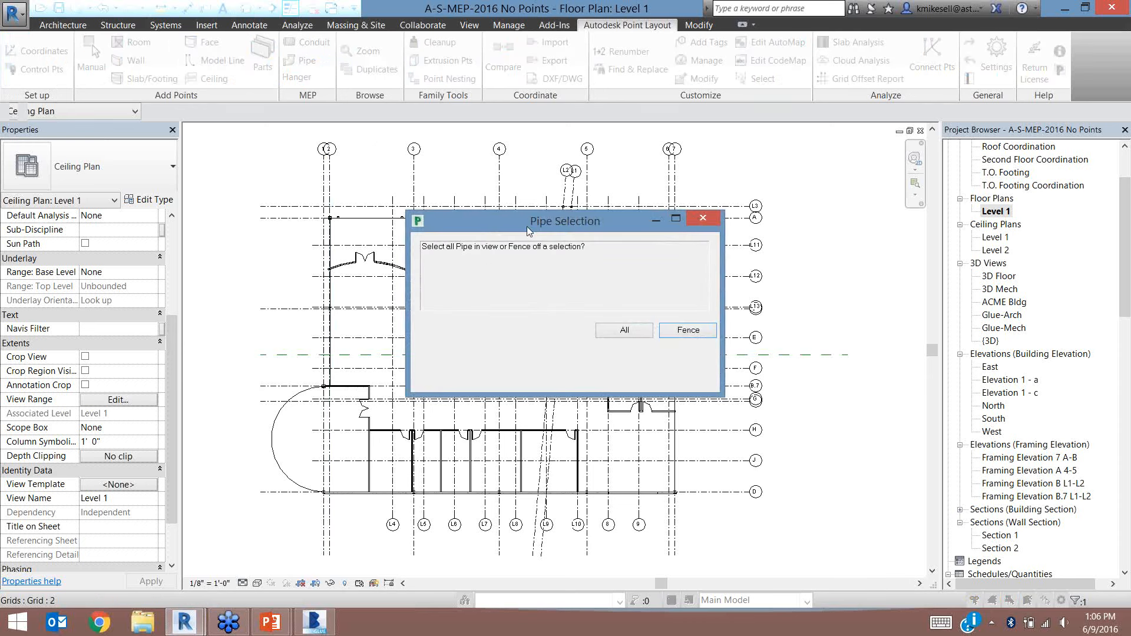
pyautogui.click(672, 333)
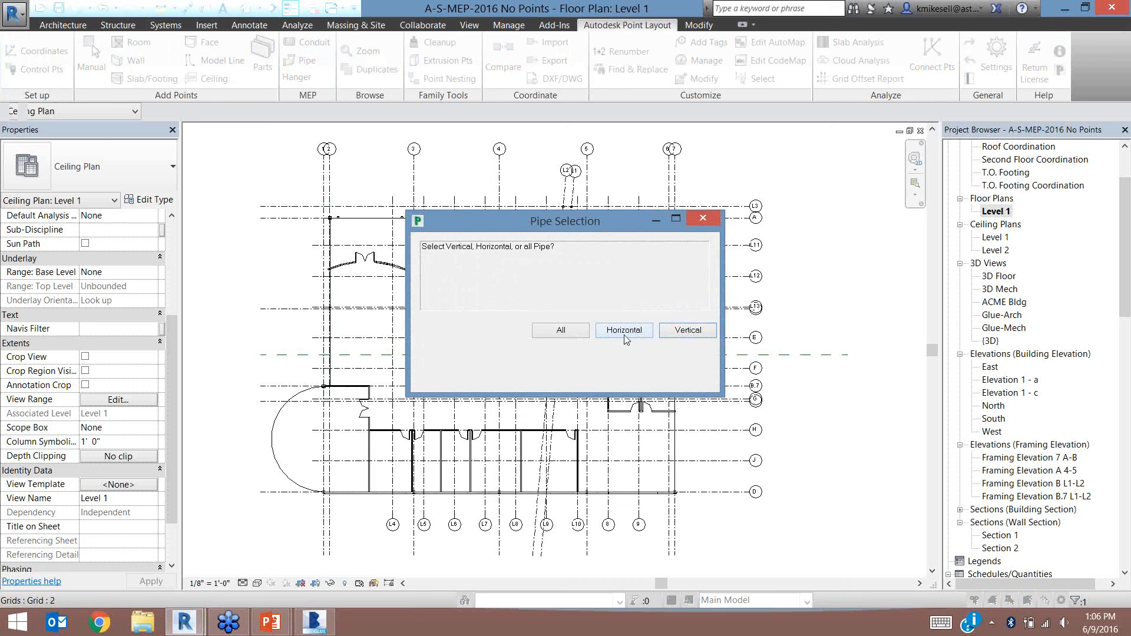
pyautogui.click(686, 330)
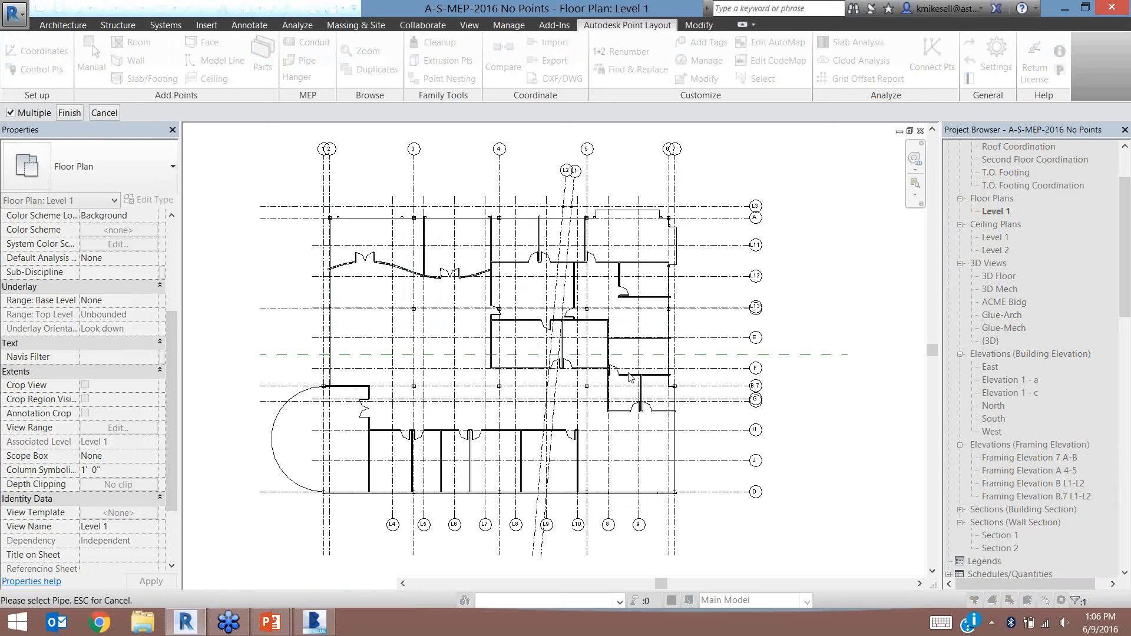
pyautogui.moveTo(722, 518); pyautogui.dragTo(560, 420)
pyautogui.moveTo(832, 511); pyautogui.dragTo(246, 193)
pyautogui.click(105, 112)
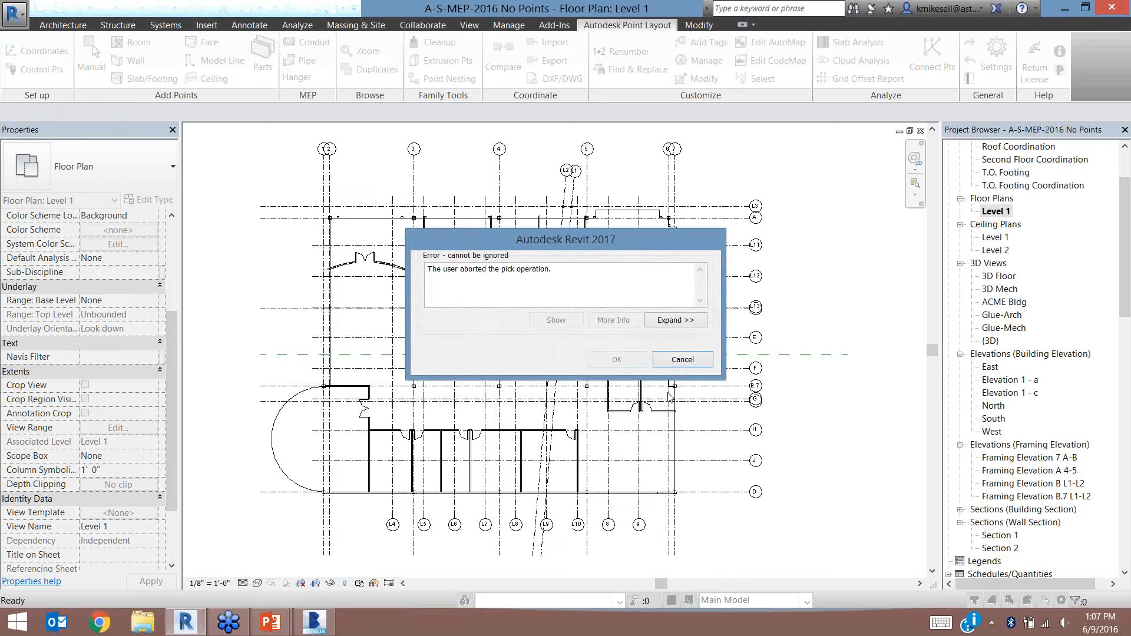
pyautogui.click(675, 362)
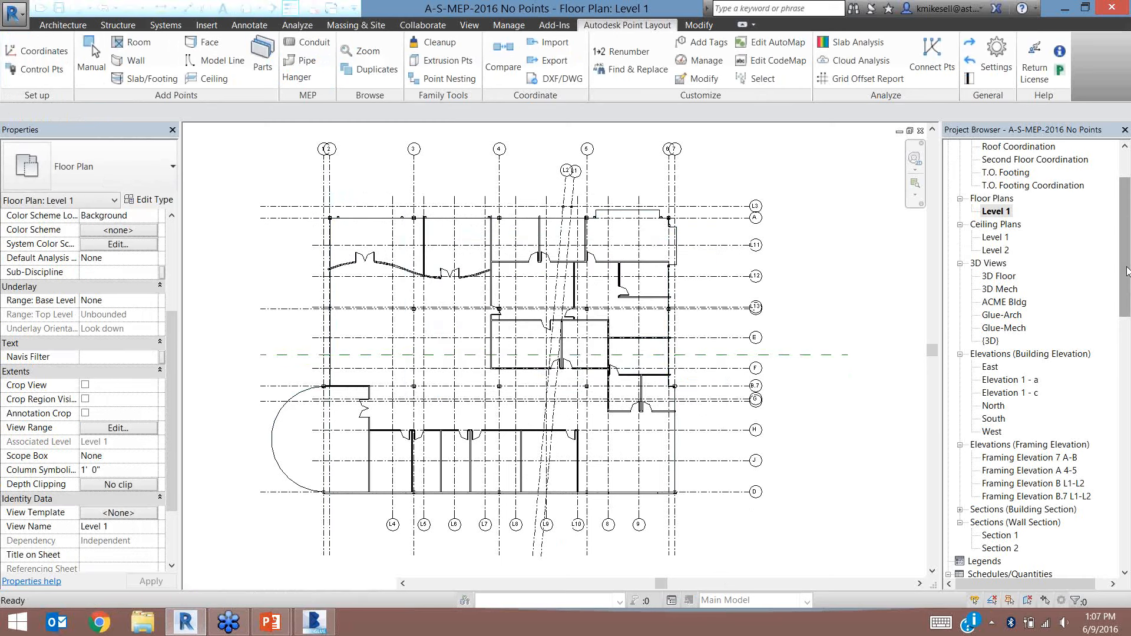
# Open the 3D Mech view and undo the recent commands back through the Shaded display change
pyautogui.scroll(-2, 1105, 283)
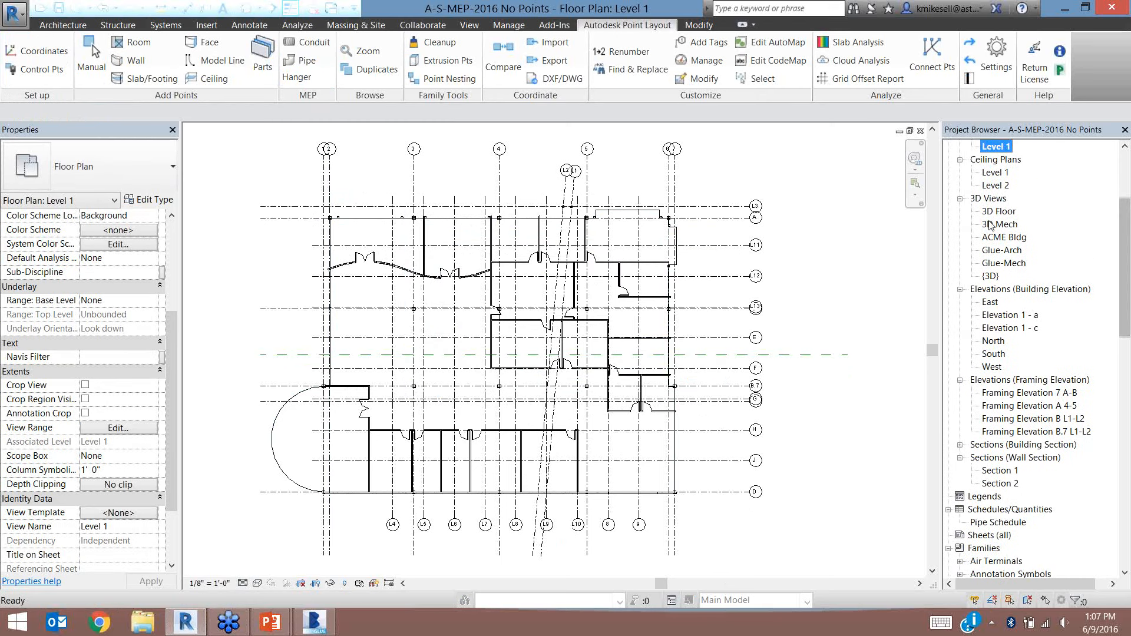
pyautogui.doubleClick(995, 225)
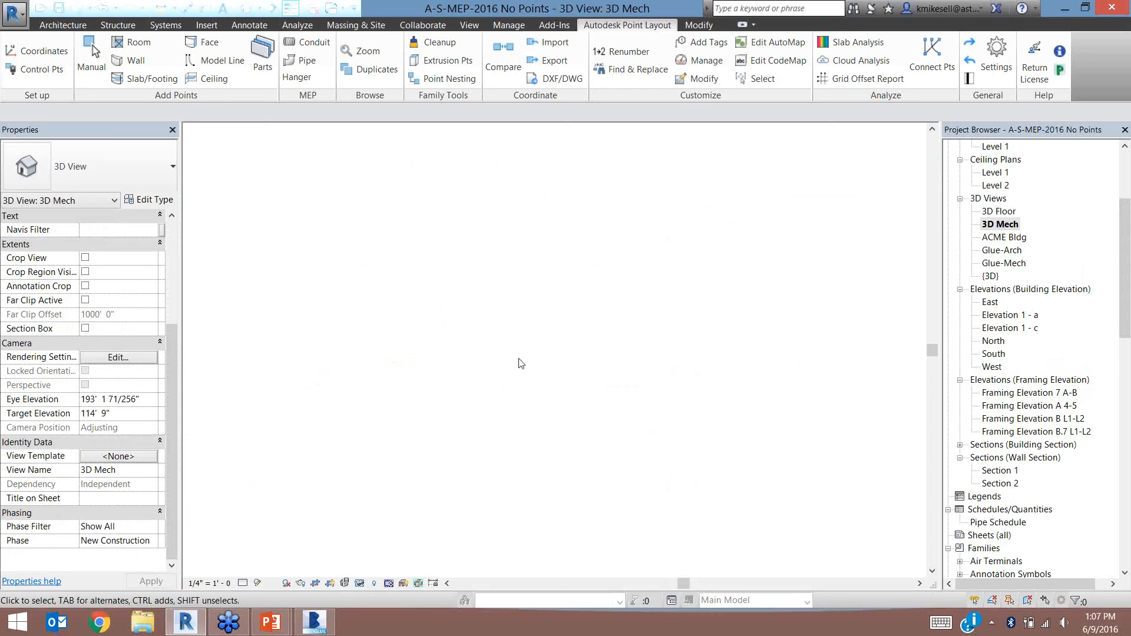
pyautogui.scroll(10, 528, 489)
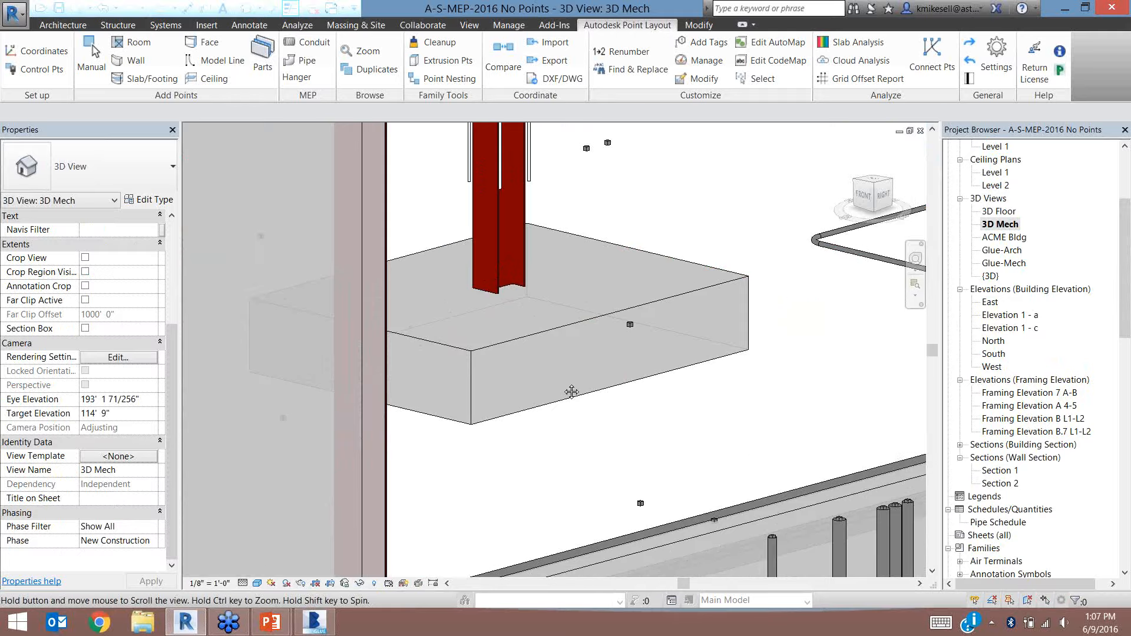
pyautogui.moveTo(571, 392); pyautogui.dragTo(364, 288, button='middle')
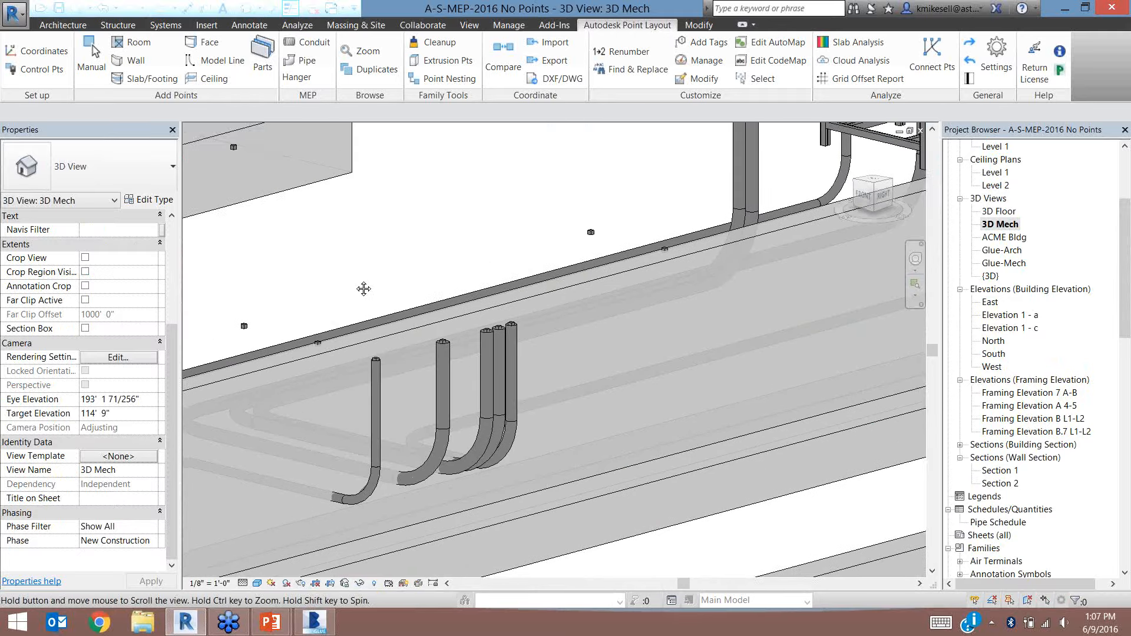
pyautogui.click(115, 8)
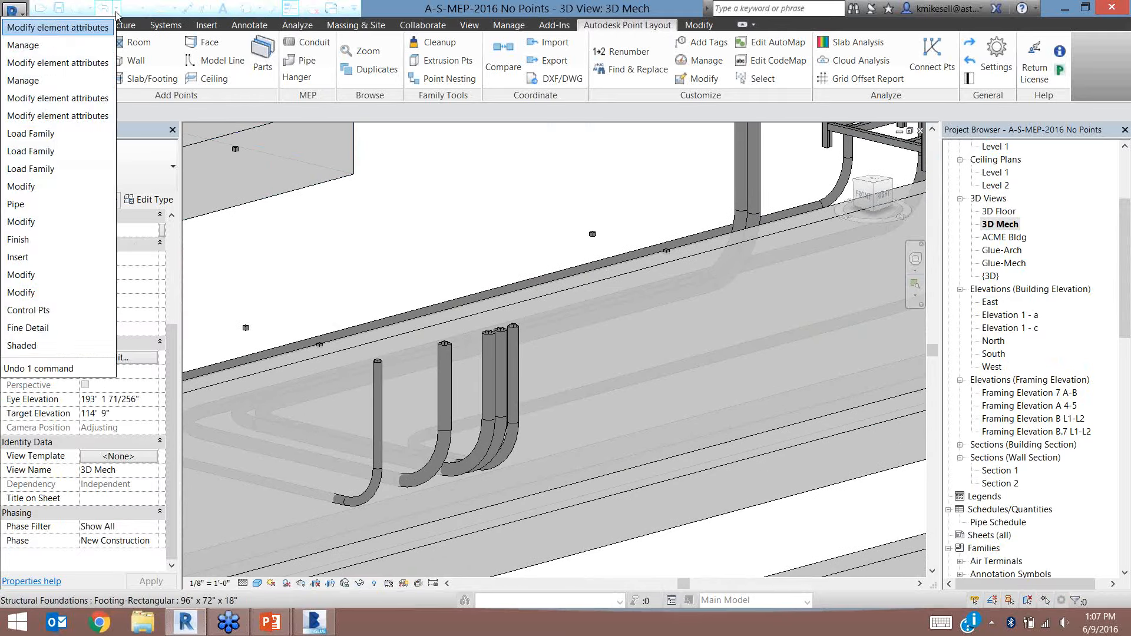
pyautogui.click(38, 347)
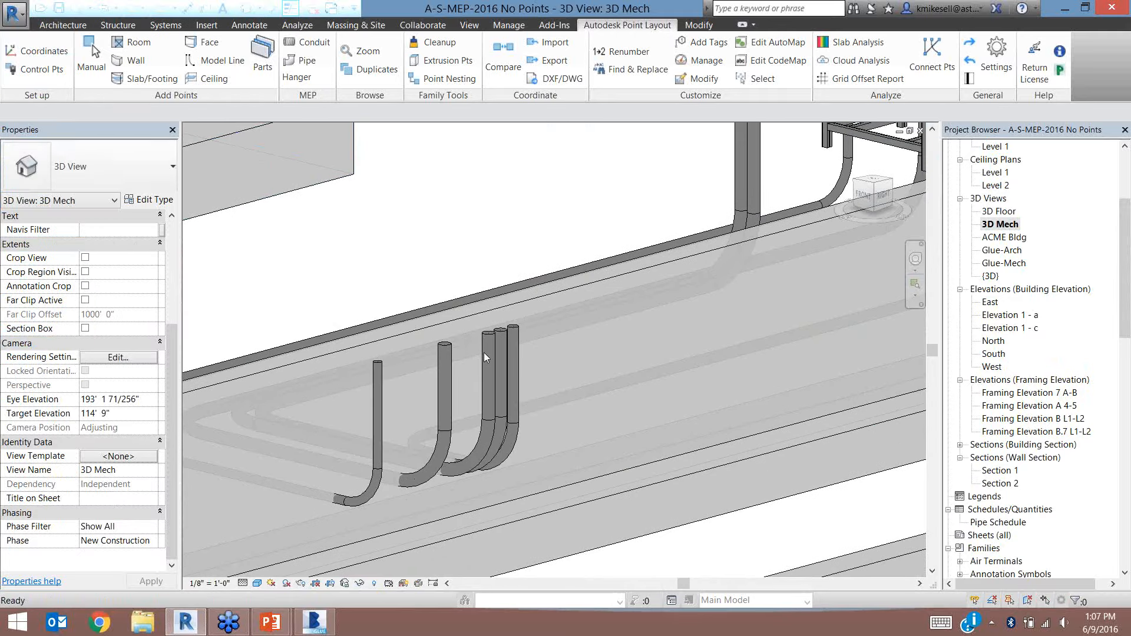
# Start adding pipe points with the Fence and Vertical options and select the vertical stub-ups at the foundation wall
pyautogui.moveTo(409, 222); pyautogui.dragTo(468, 254, button='middle')
pyautogui.click(305, 62)
pyautogui.click(689, 338)
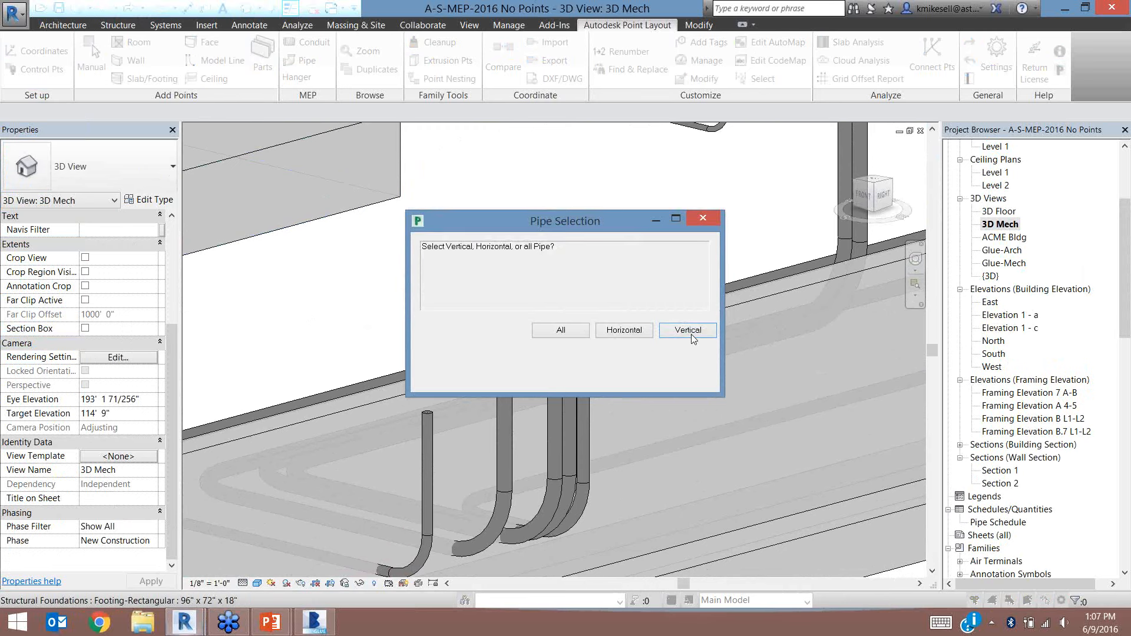
pyautogui.click(687, 331)
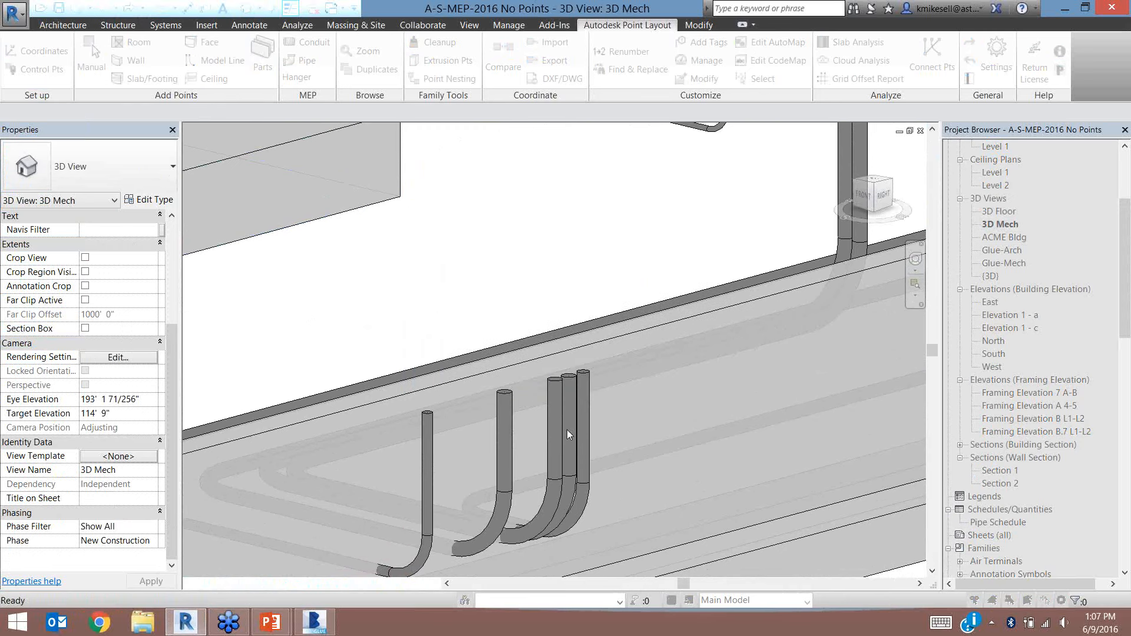
pyautogui.click(585, 376)
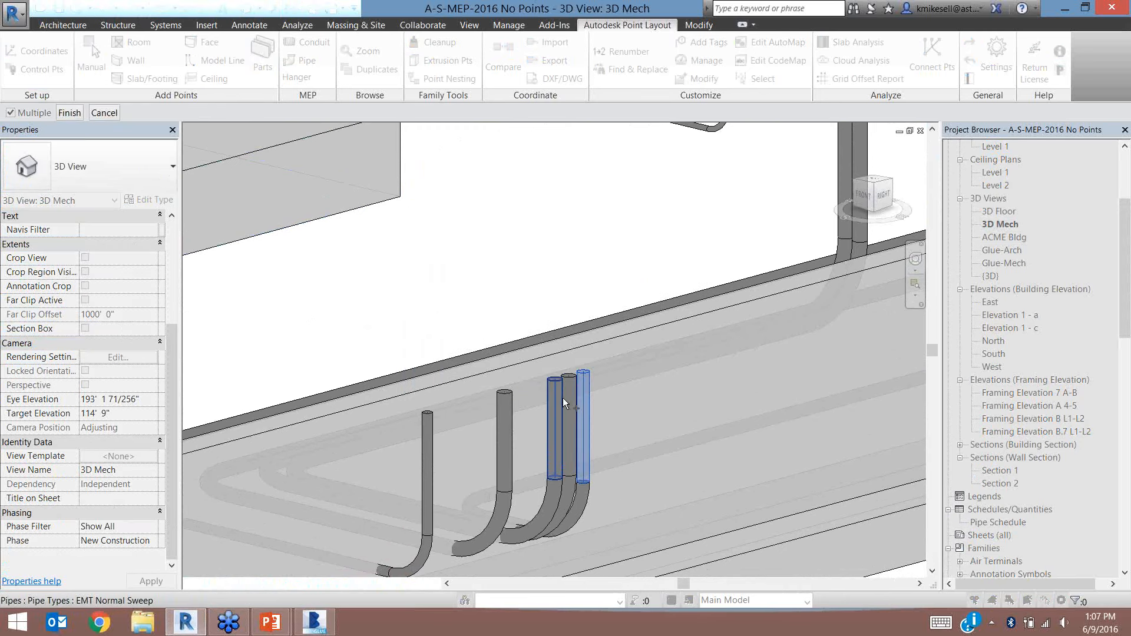
pyautogui.click(561, 401)
pyautogui.click(505, 438)
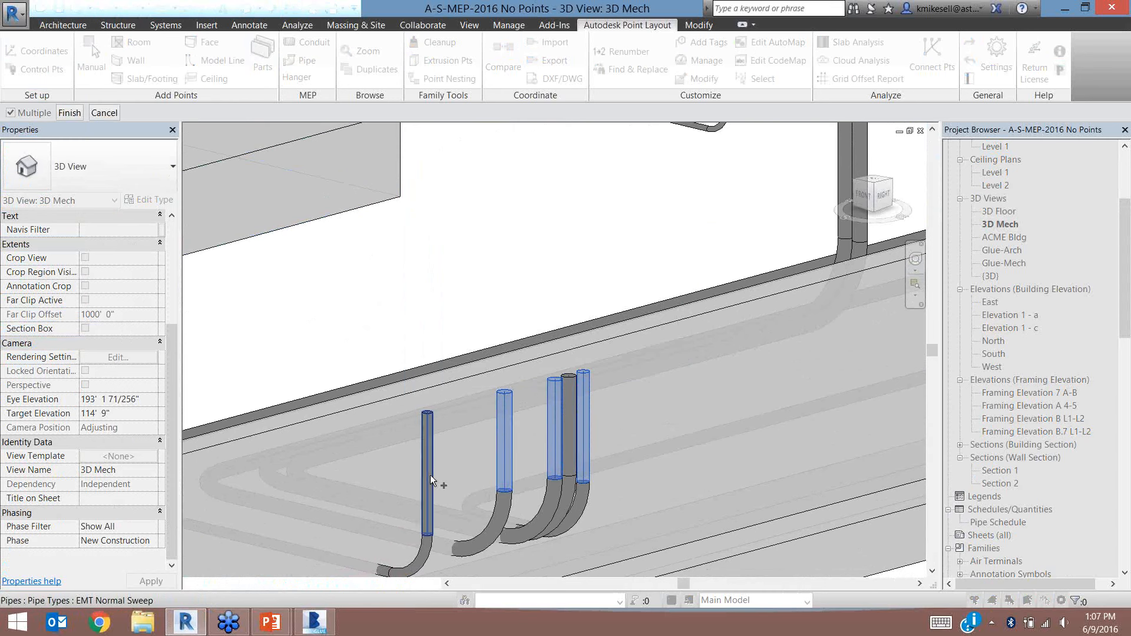
pyautogui.click(430, 475)
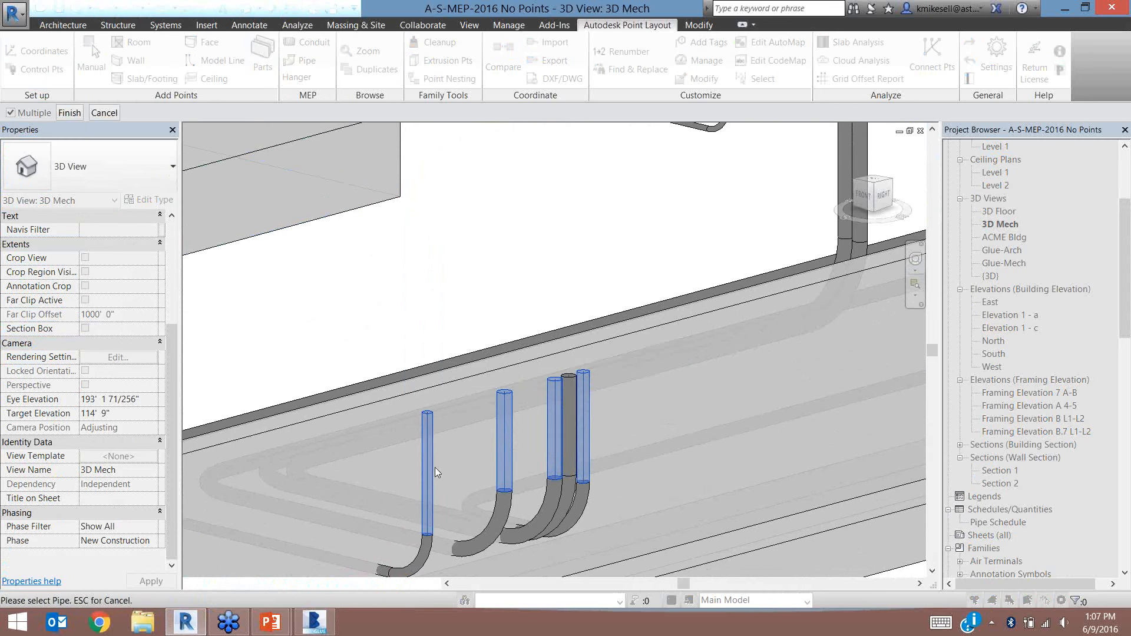
pyautogui.click(427, 453)
pyautogui.moveTo(744, 226); pyautogui.dragTo(345, 551)
# Look over the vertical pipes around the equipment rack and cancel the pipe point selection
pyautogui.scroll(-5, 661, 322)
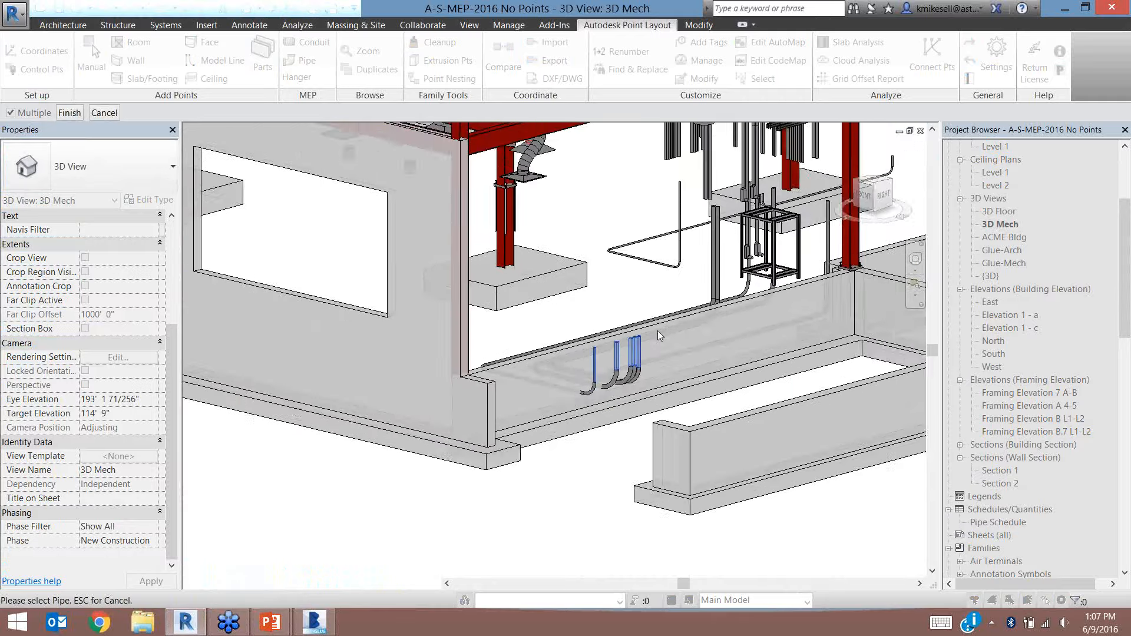
pyautogui.scroll(6, 704, 274)
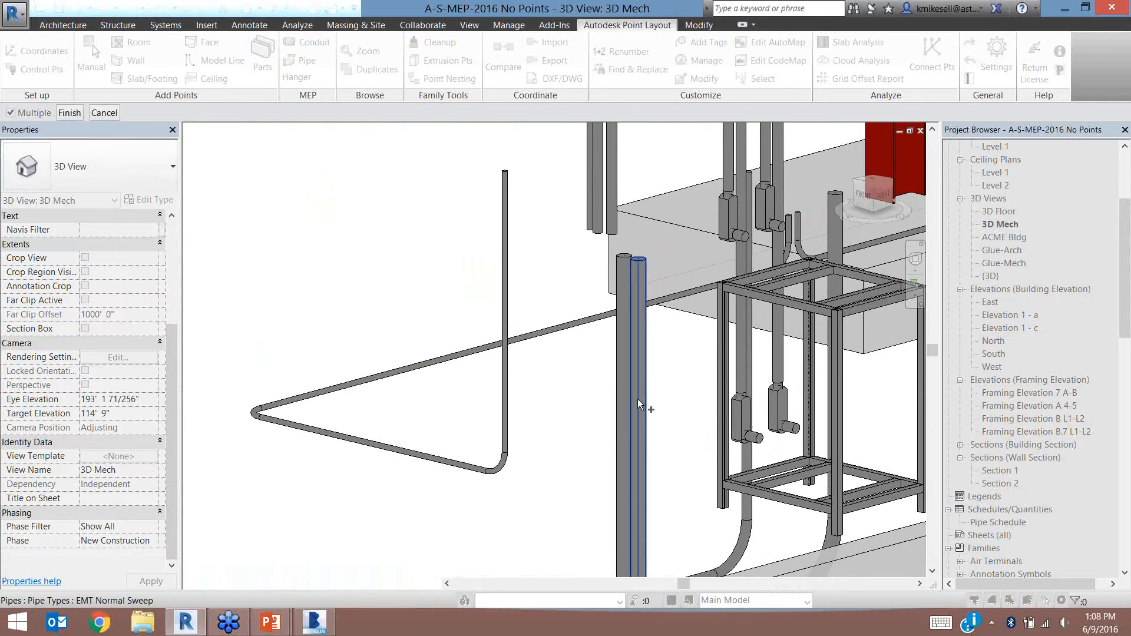
pyautogui.scroll(-5, 637, 398)
pyautogui.moveTo(550, 473); pyautogui.dragTo(522, 416, button='middle')
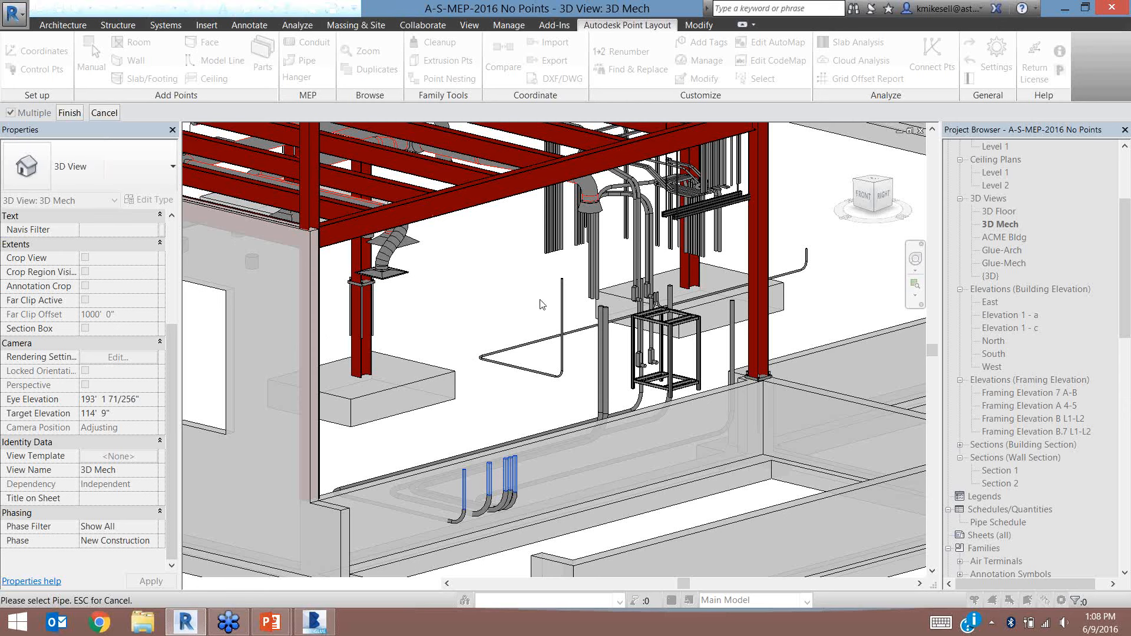
pyautogui.scroll(5, 480, 364)
pyautogui.moveTo(481, 366); pyautogui.dragTo(482, 329, button='middle')
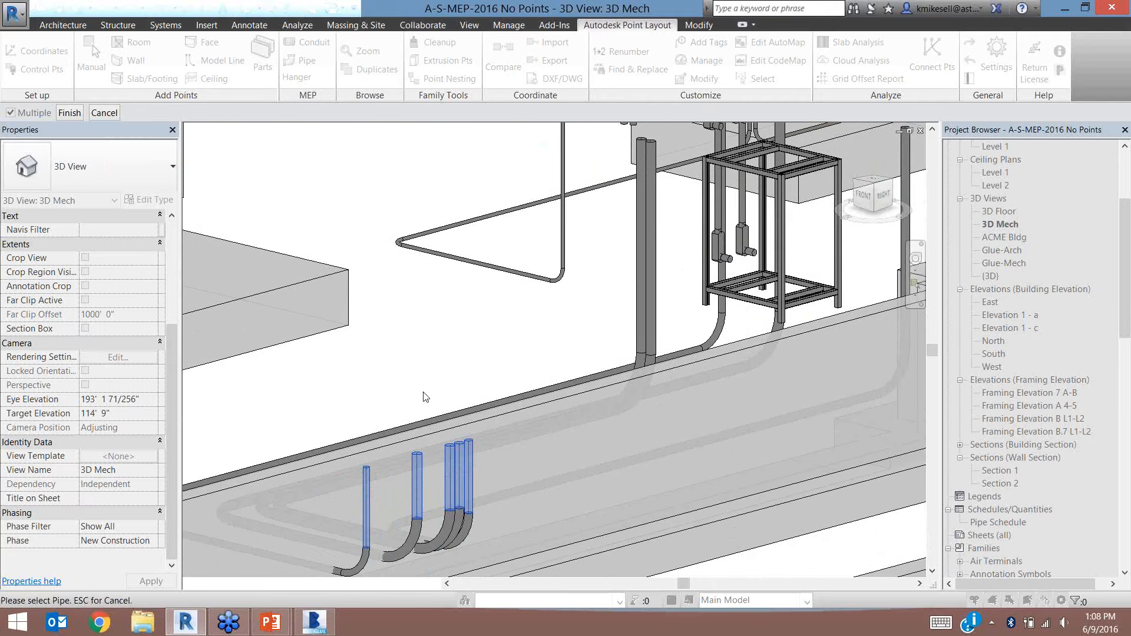
pyautogui.click(487, 307)
pyautogui.click(109, 116)
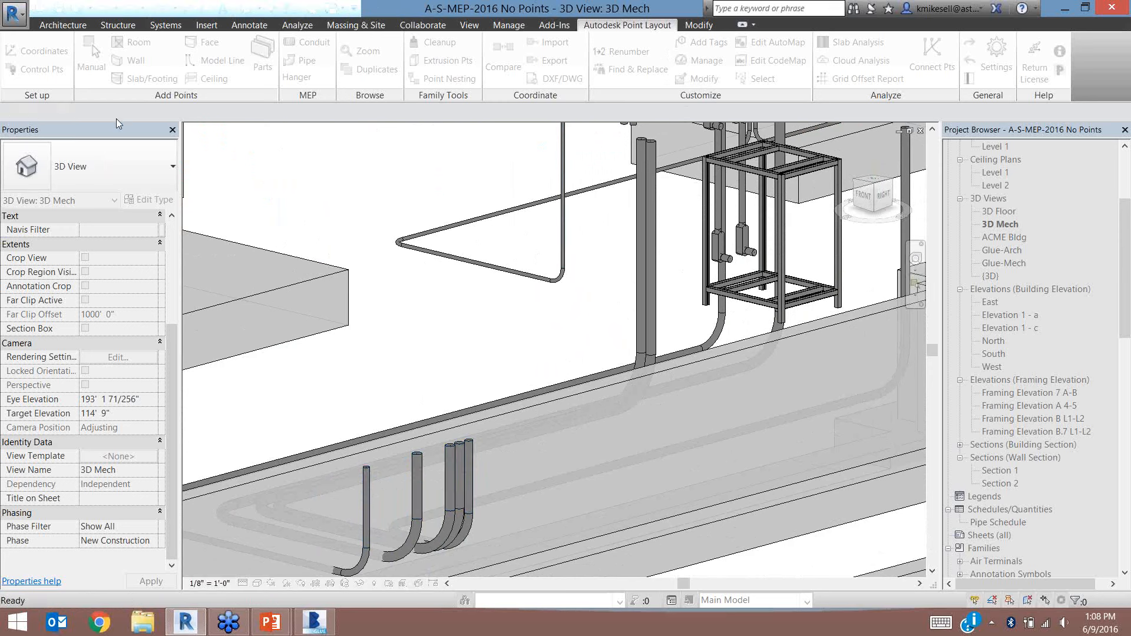
pyautogui.click(671, 362)
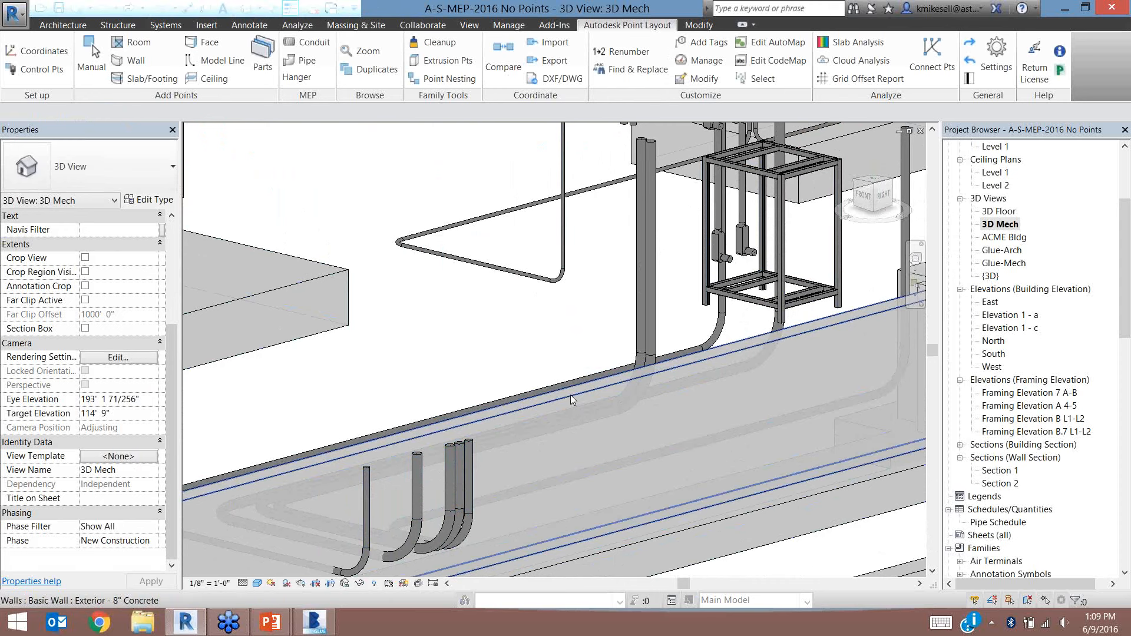
# Set up wall points starting at number 1000, marked at Finish Center, using Select Some with Filter by Type off
pyautogui.scroll(-4, 570, 395)
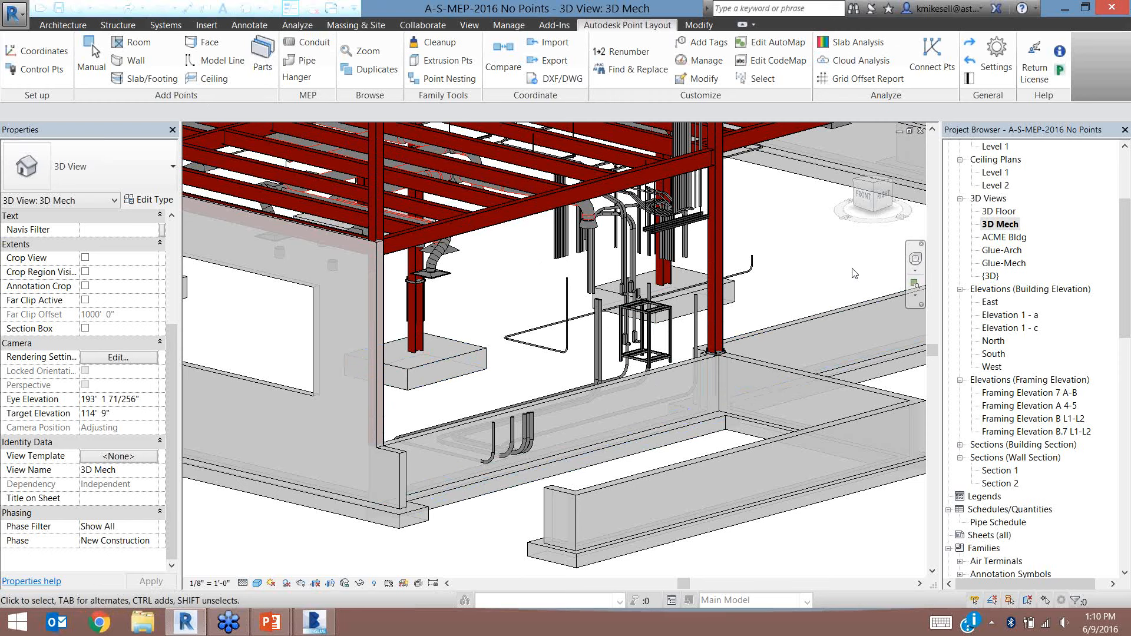
pyautogui.click(142, 63)
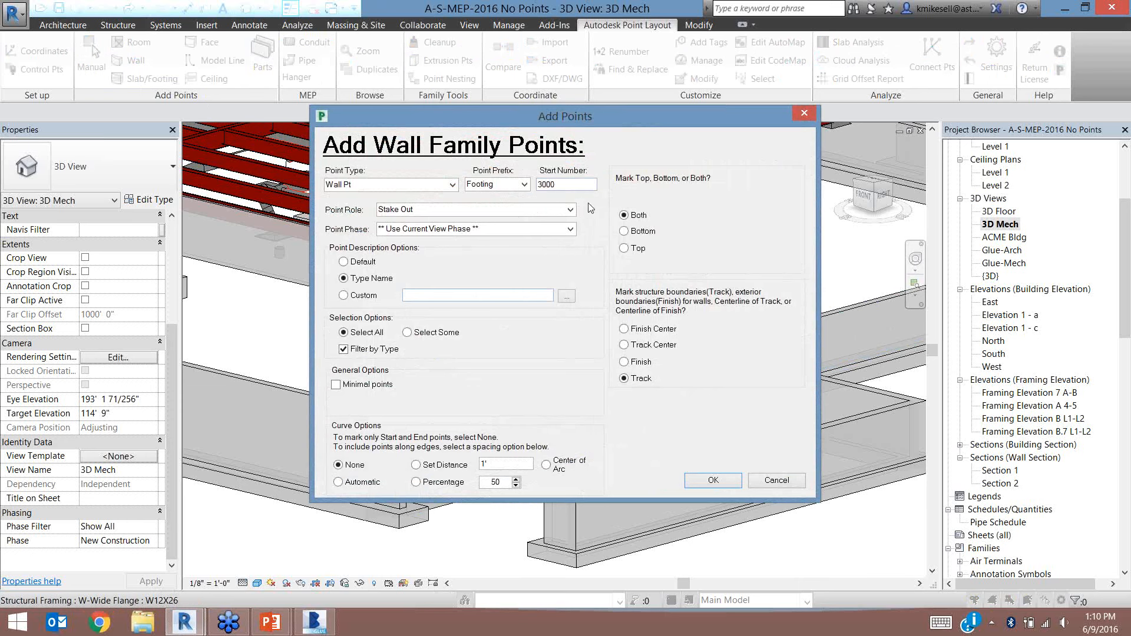
pyautogui.moveTo(584, 181); pyautogui.dragTo(507, 205)
pyautogui.write('1000')
pyautogui.click(641, 363)
pyautogui.click(636, 385)
pyautogui.click(624, 329)
pyautogui.click(407, 332)
pyautogui.click(380, 350)
pyautogui.click(714, 479)
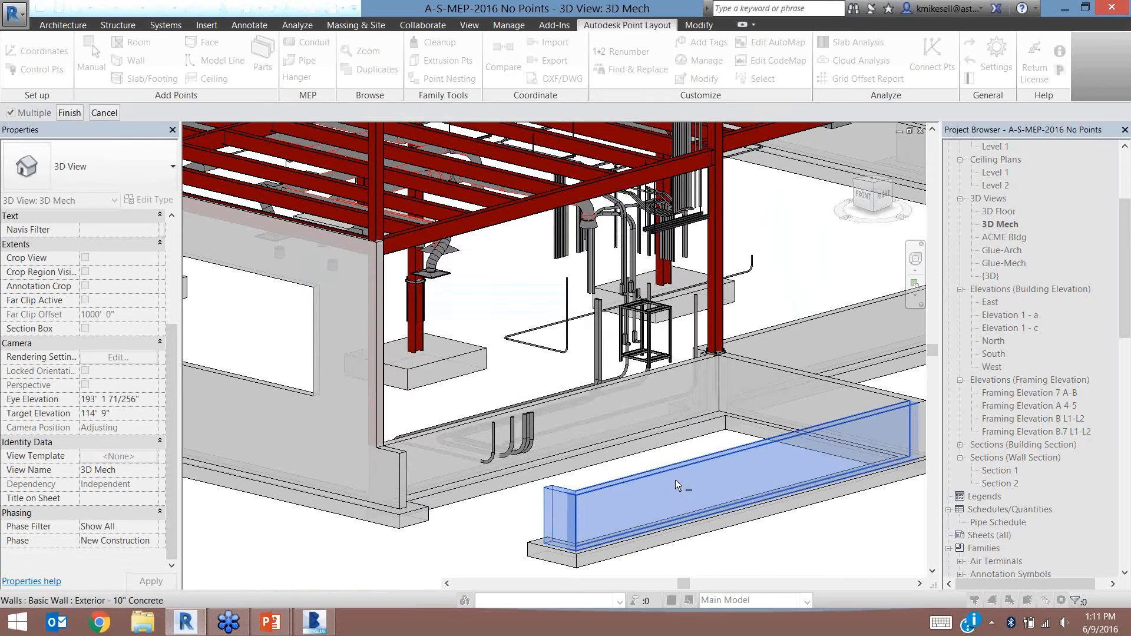
# Add the wall points to the long front foundation wall, its short end return and the adjoining side wall
pyautogui.click(675, 480)
pyautogui.click(864, 385)
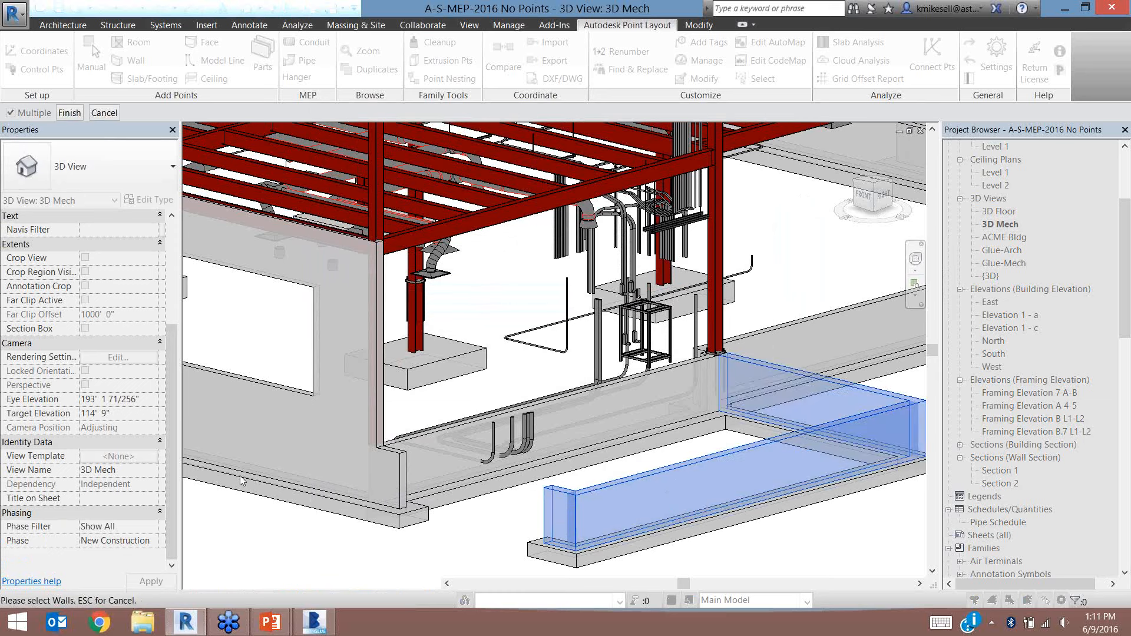
pyautogui.click(69, 113)
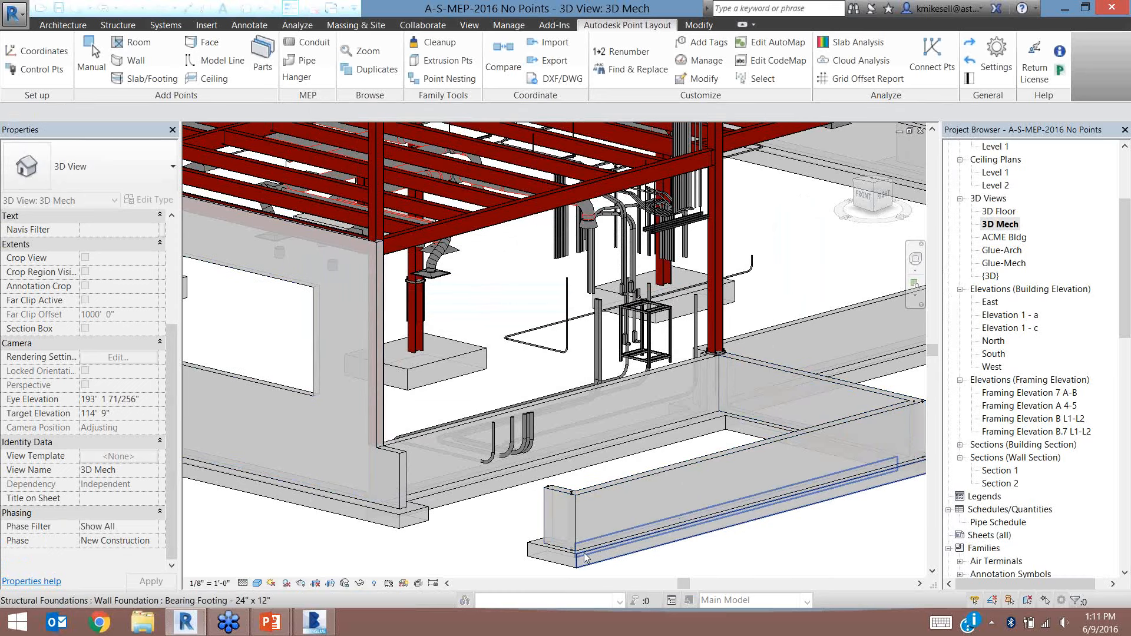
# Examine the points placed on the short end wall and at the outer corner of the foundation walls
pyautogui.scroll(8, 584, 557)
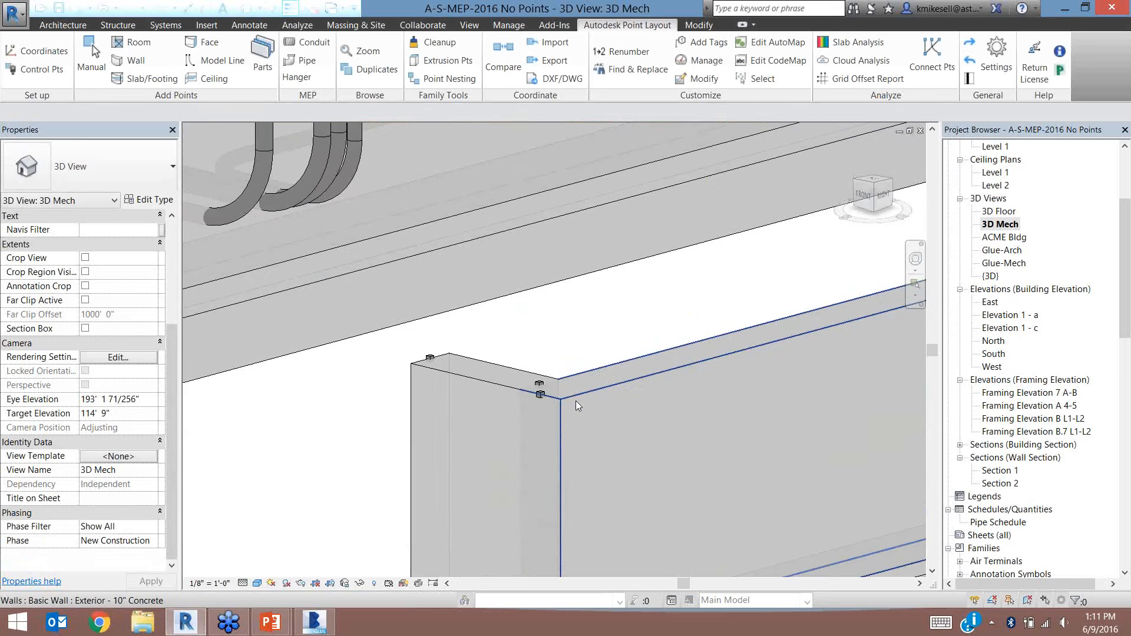
pyautogui.click(483, 362)
pyautogui.keyDown('shift'); pyautogui.moveTo(669, 342); pyautogui.dragTo(495, 288, button='middle'); pyautogui.keyUp('shift')
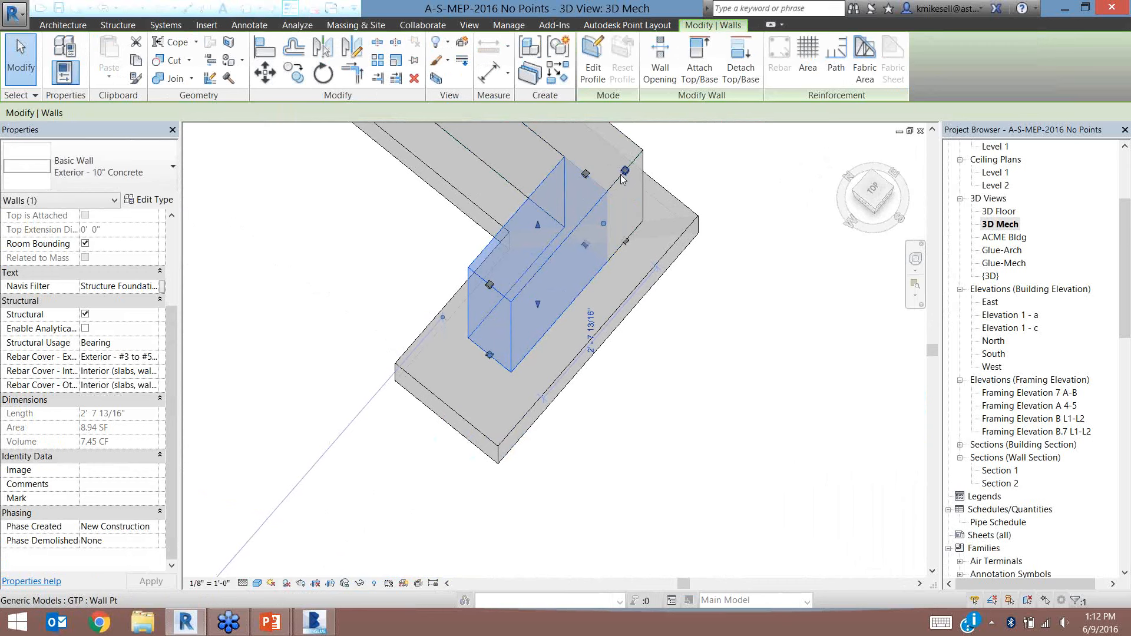
pyautogui.moveTo(624, 179); pyautogui.dragTo(740, 505, button='middle')
pyautogui.scroll(-3, 740, 505)
pyautogui.scroll(-2, 573, 318)
pyautogui.moveTo(574, 319); pyautogui.dragTo(766, 523, button='middle')
pyautogui.scroll(3, 383, 286)
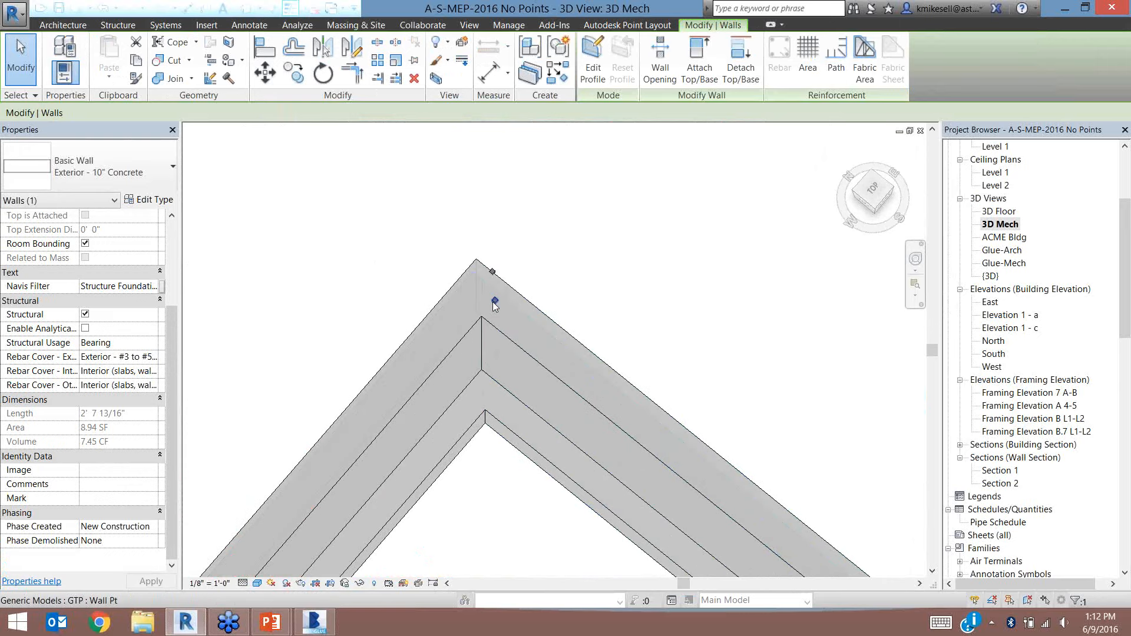
pyautogui.scroll(-3, 828, 488)
pyautogui.moveTo(778, 423); pyautogui.dragTo(518, 141, button='middle')
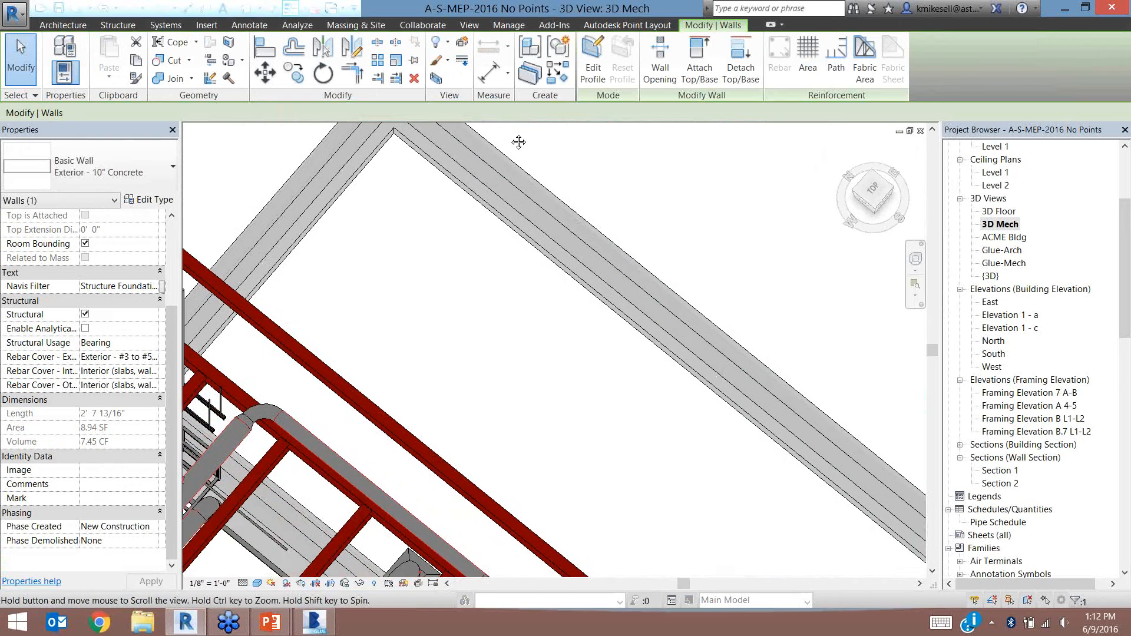
# Examine the point locations at both ends of the long 10-inch concrete foundation wall from the outer side
pyautogui.click(751, 381)
pyautogui.scroll(-5, 751, 381)
pyautogui.keyDown('shift'); pyautogui.moveTo(619, 353); pyautogui.dragTo(485, 241, button='middle'); pyautogui.keyUp('shift')
pyautogui.scroll(3, 484, 242)
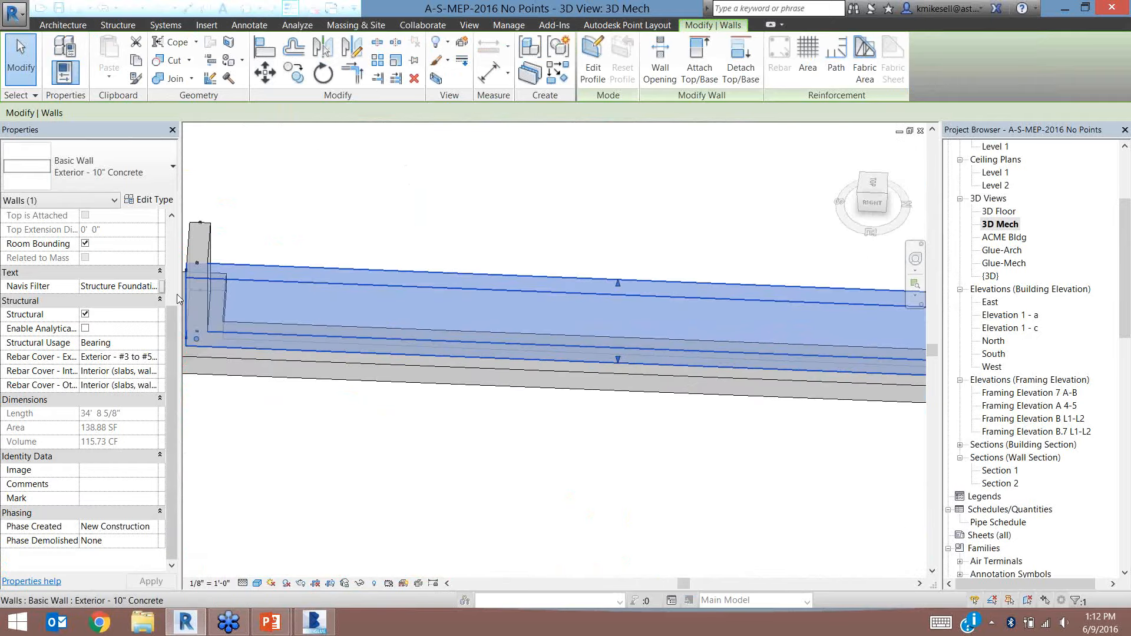
pyautogui.scroll(-3, 873, 424)
pyautogui.moveTo(657, 461); pyautogui.dragTo(386, 495, button='middle')
pyautogui.click(554, 332)
pyautogui.moveTo(308, 289); pyautogui.dragTo(409, 336, button='middle')
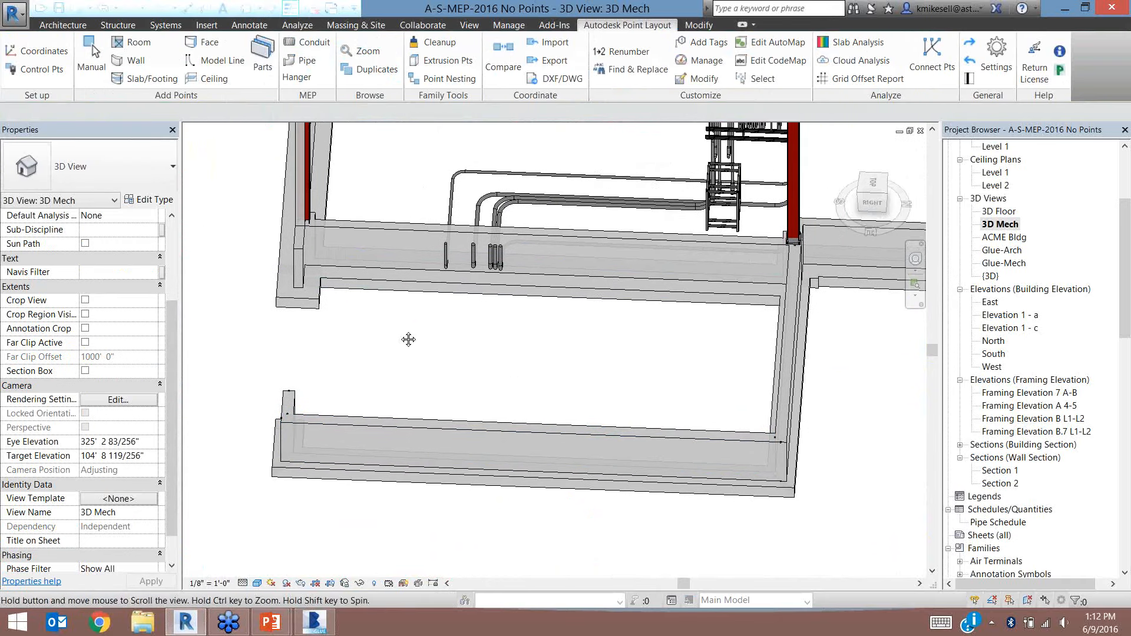
# Try to add wall points at 50 percent spacing along the long front foundation wall and inspect its midspan
pyautogui.click(132, 66)
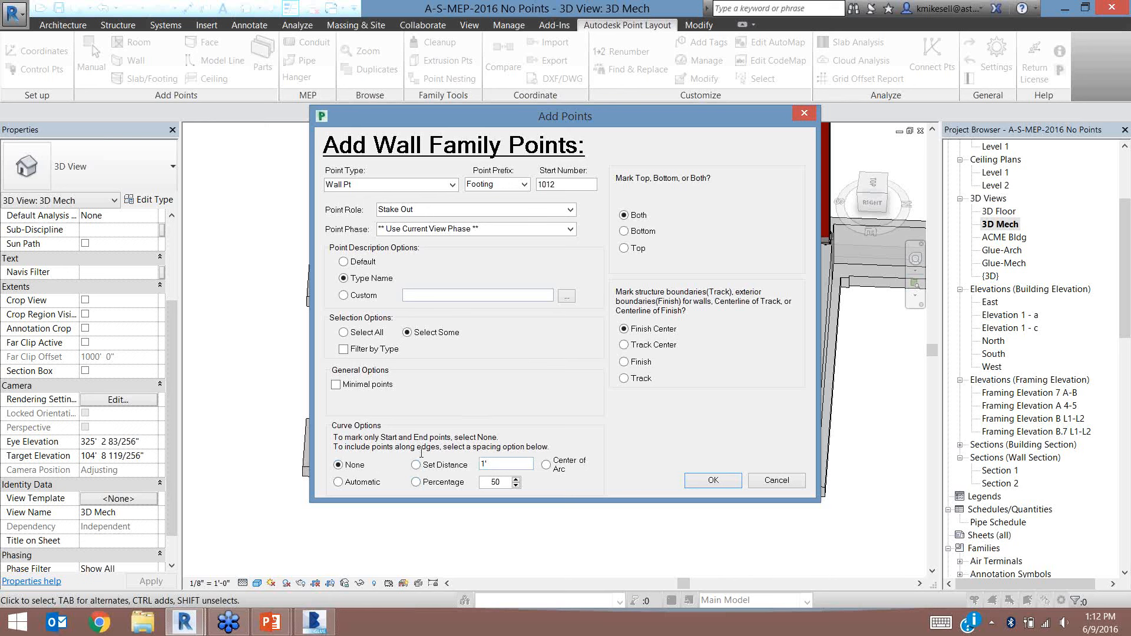
pyautogui.click(417, 483)
pyautogui.click(719, 484)
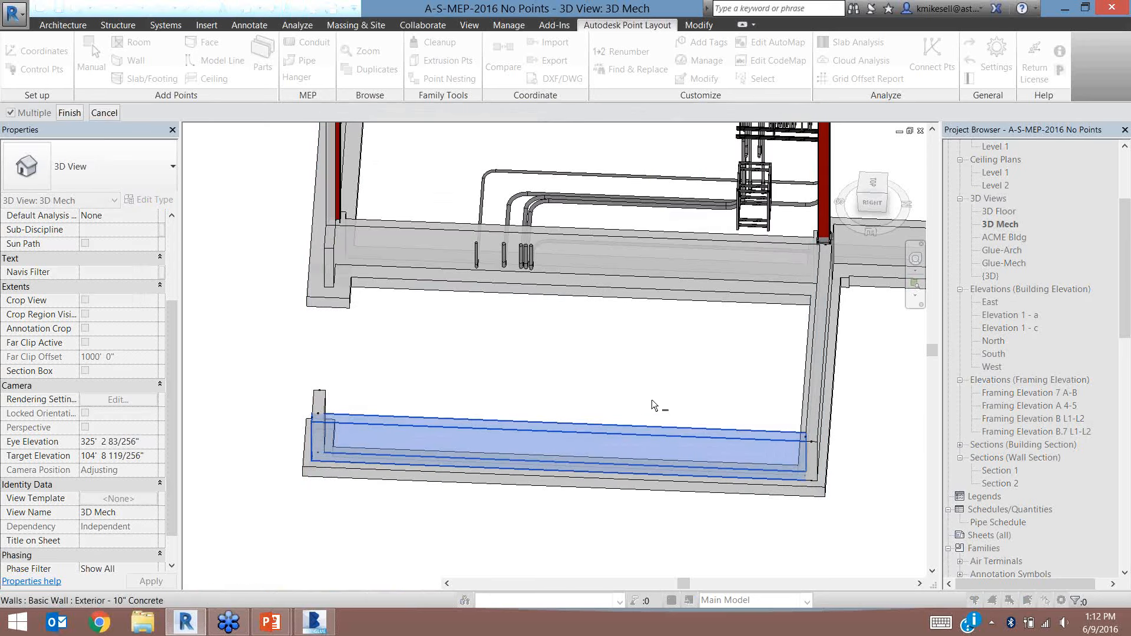
pyautogui.click(659, 411)
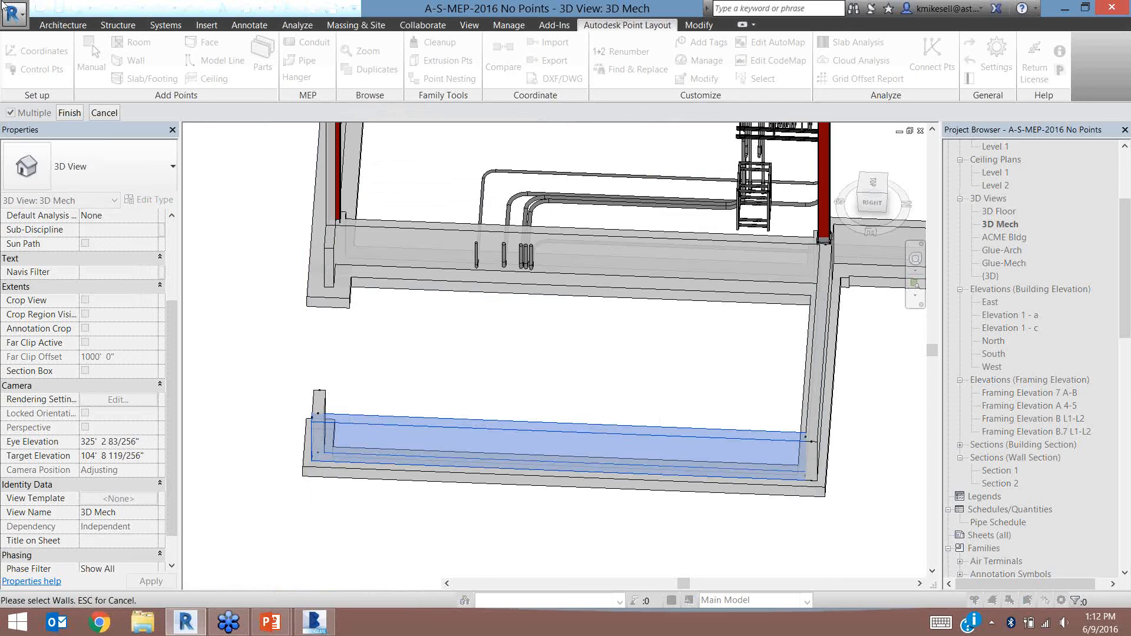
pyautogui.click(69, 113)
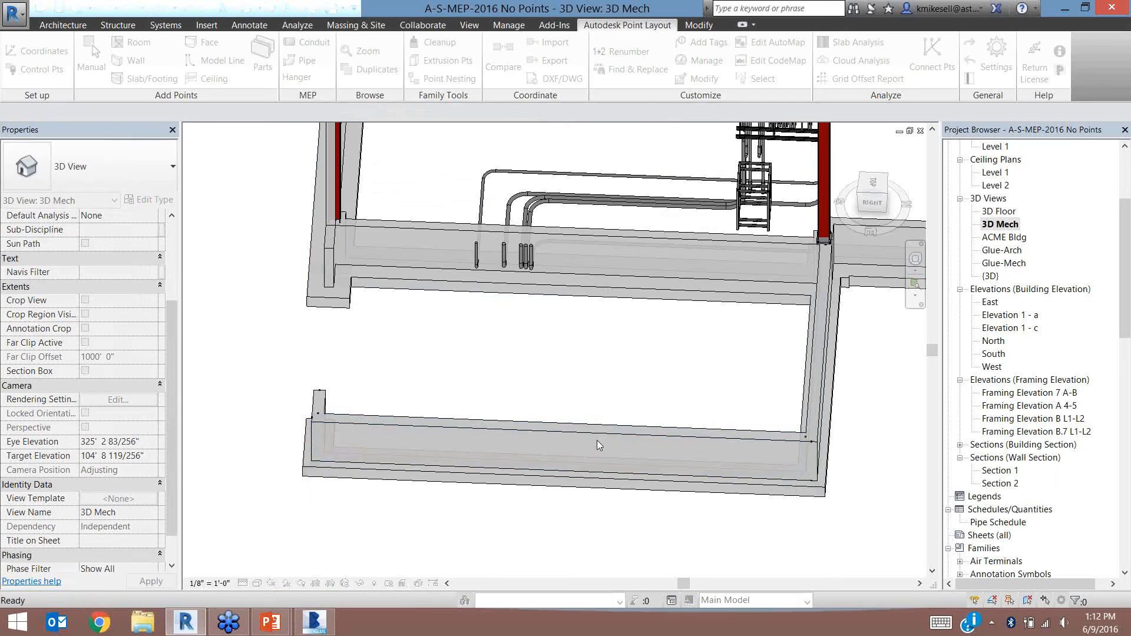
pyautogui.scroll(5, 535, 428)
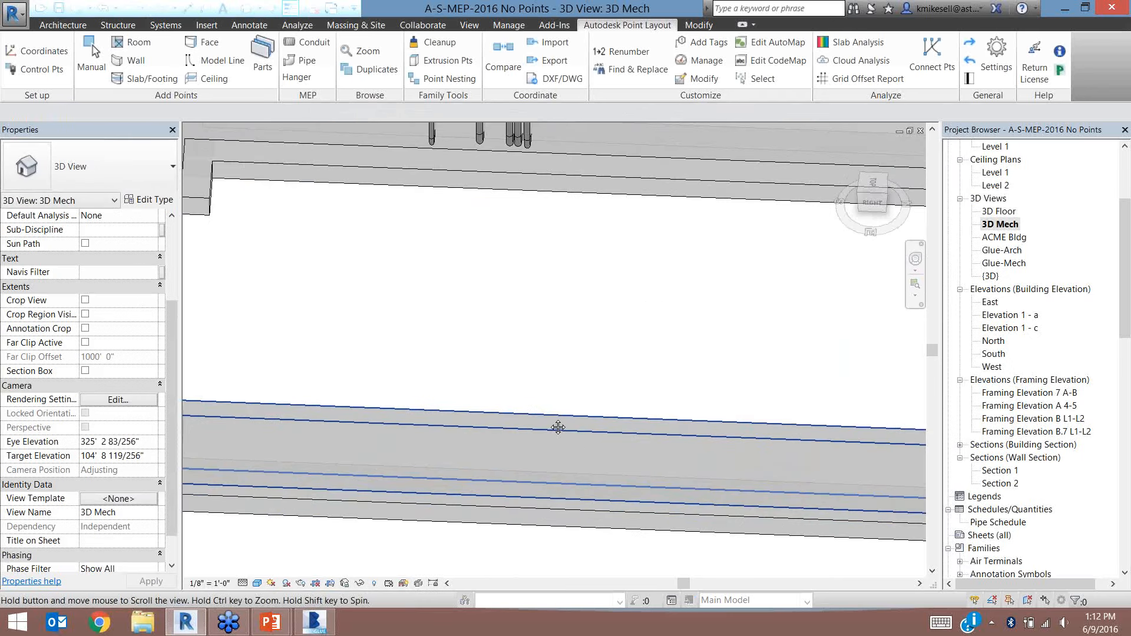
pyautogui.moveTo(535, 428); pyautogui.dragTo(552, 370, button='middle')
pyautogui.scroll(-3, 553, 370)
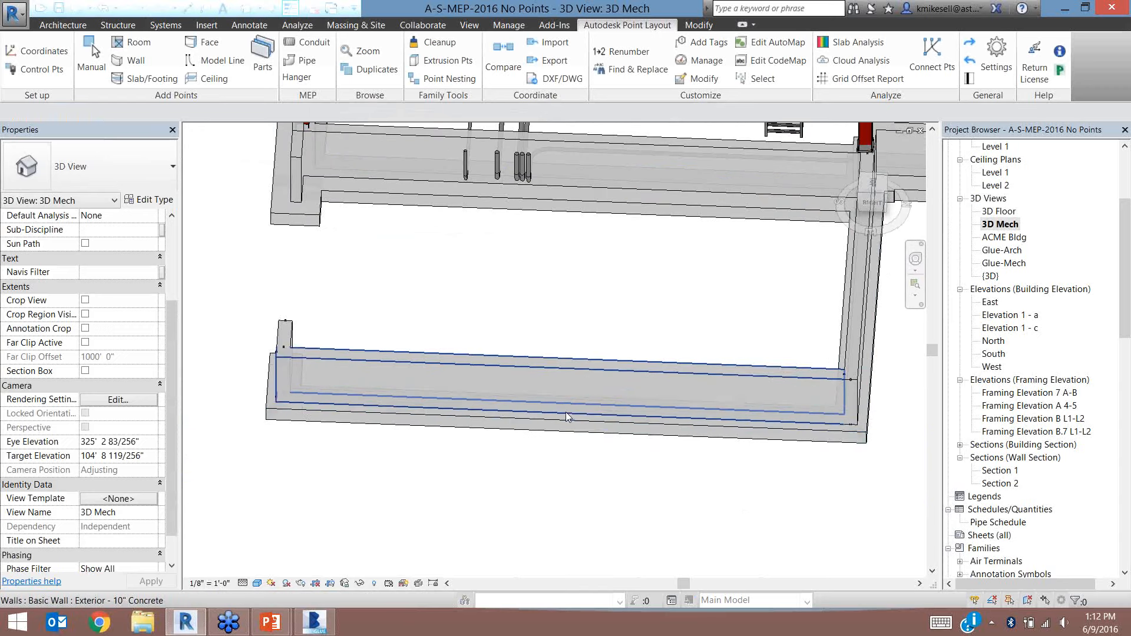
pyautogui.scroll(5, 565, 412)
pyautogui.scroll(-5, 510, 412)
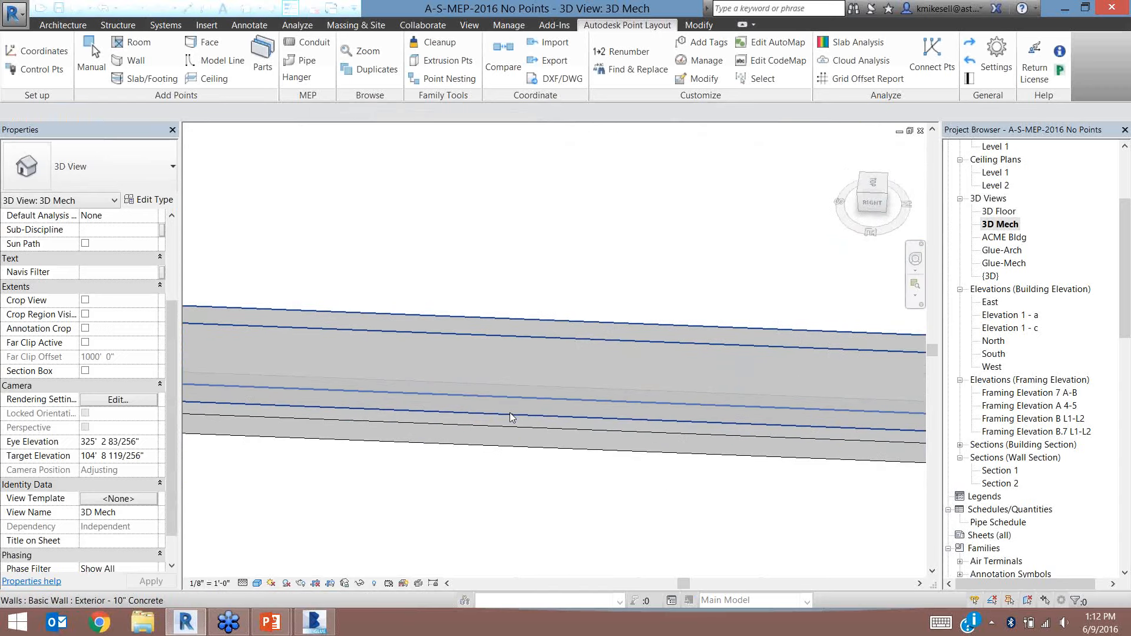
# Retry the wall points on the same front foundation wall, again using Percentage spacing of 50
pyautogui.click(135, 61)
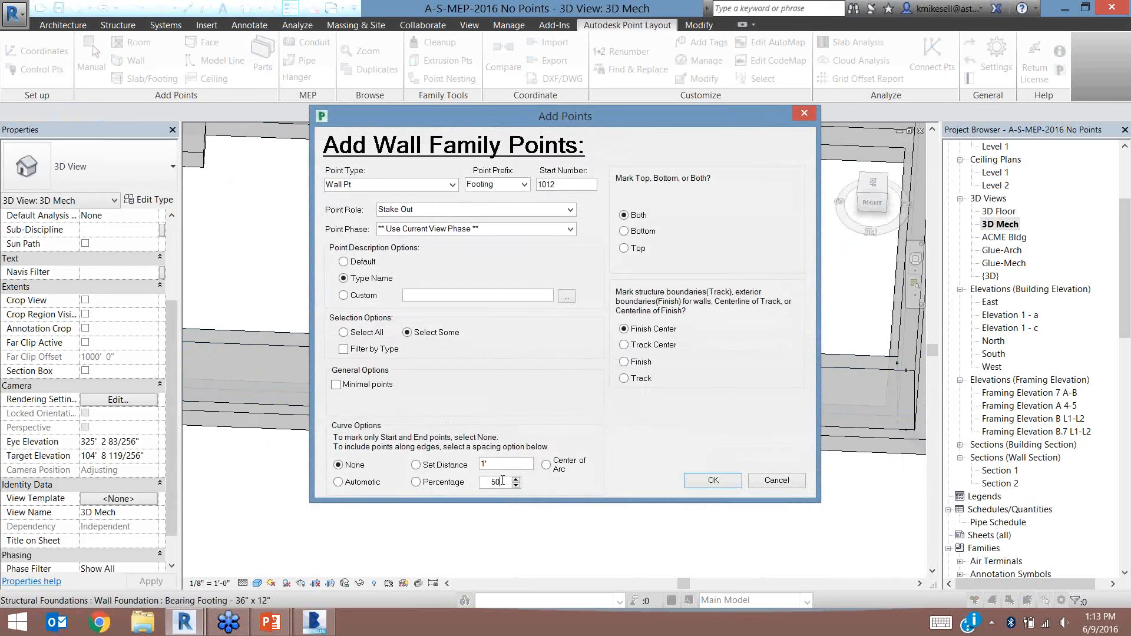
pyautogui.doubleClick(494, 483)
pyautogui.click(442, 485)
pyautogui.click(713, 481)
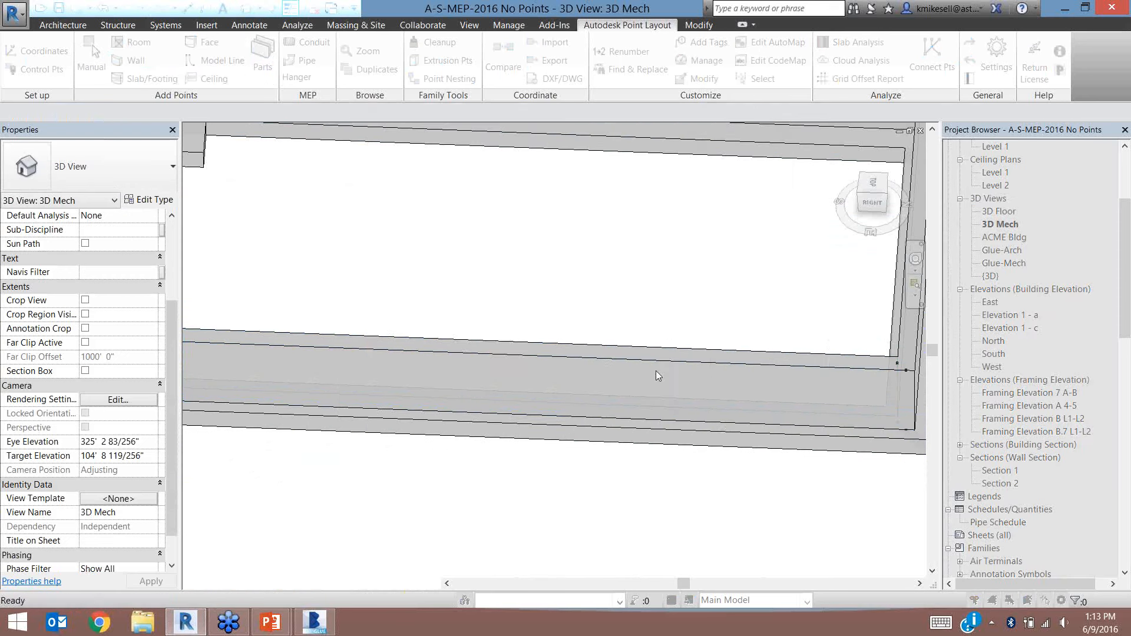
pyautogui.click(595, 365)
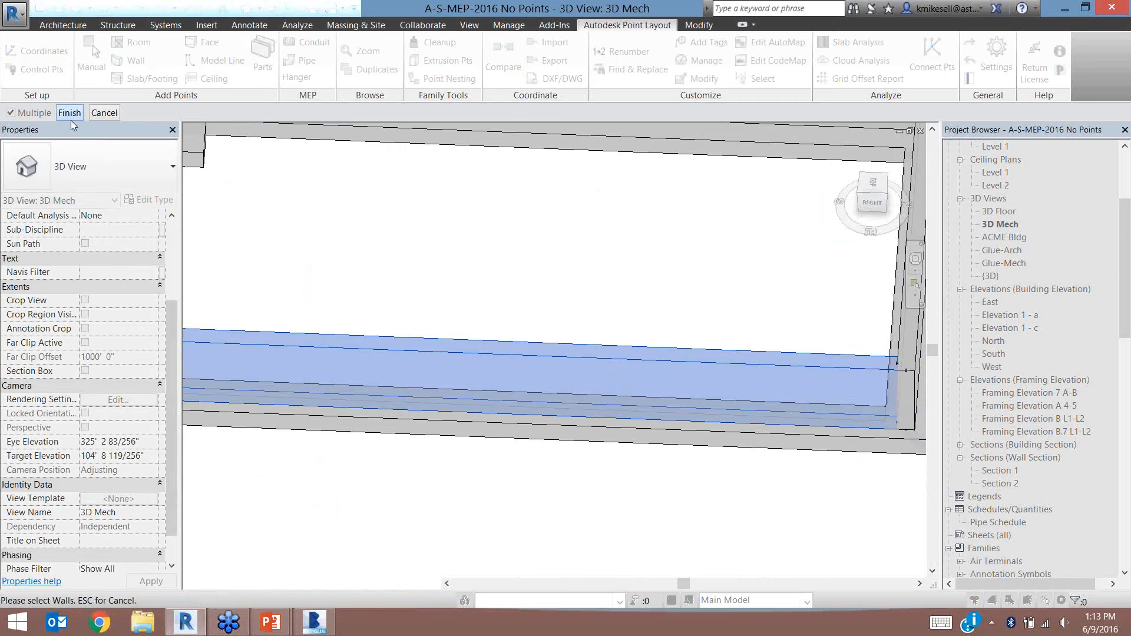
pyautogui.click(95, 116)
pyautogui.scroll(-2, 605, 372)
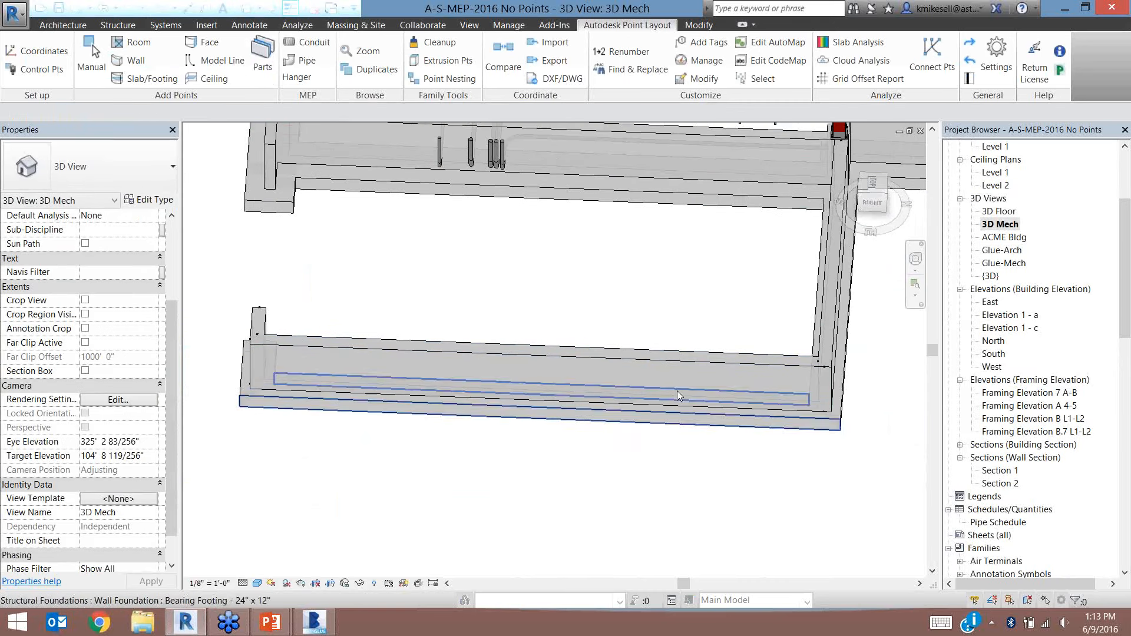
# Switch the 3D Mech view to the Wireframe visual style and dismiss the save reminder without saving
pyautogui.click(257, 583)
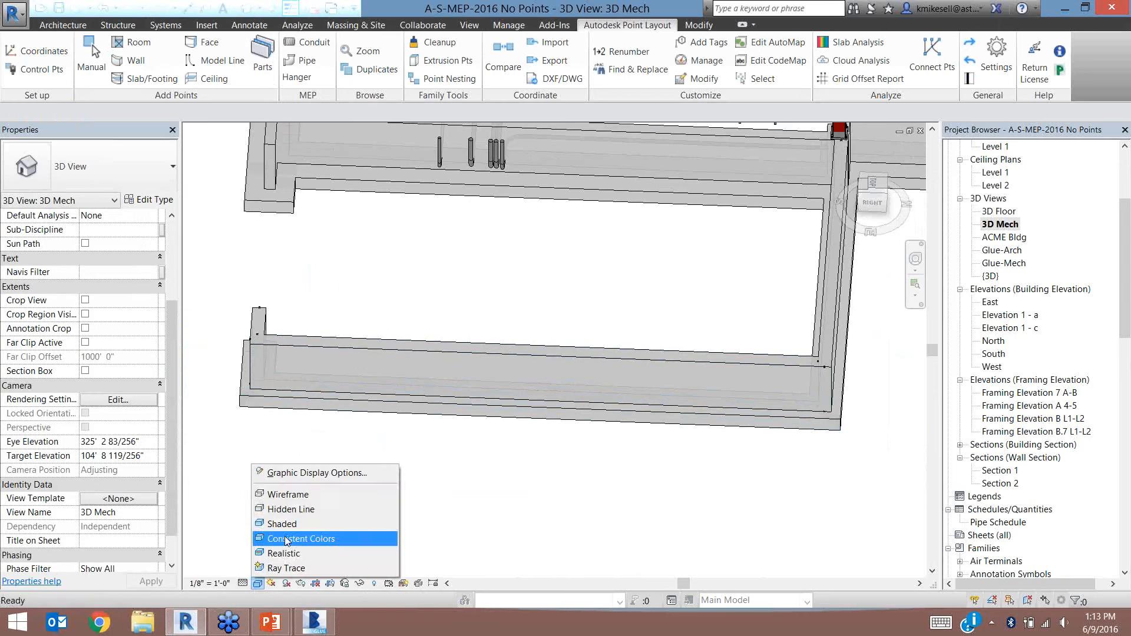
pyautogui.click(283, 495)
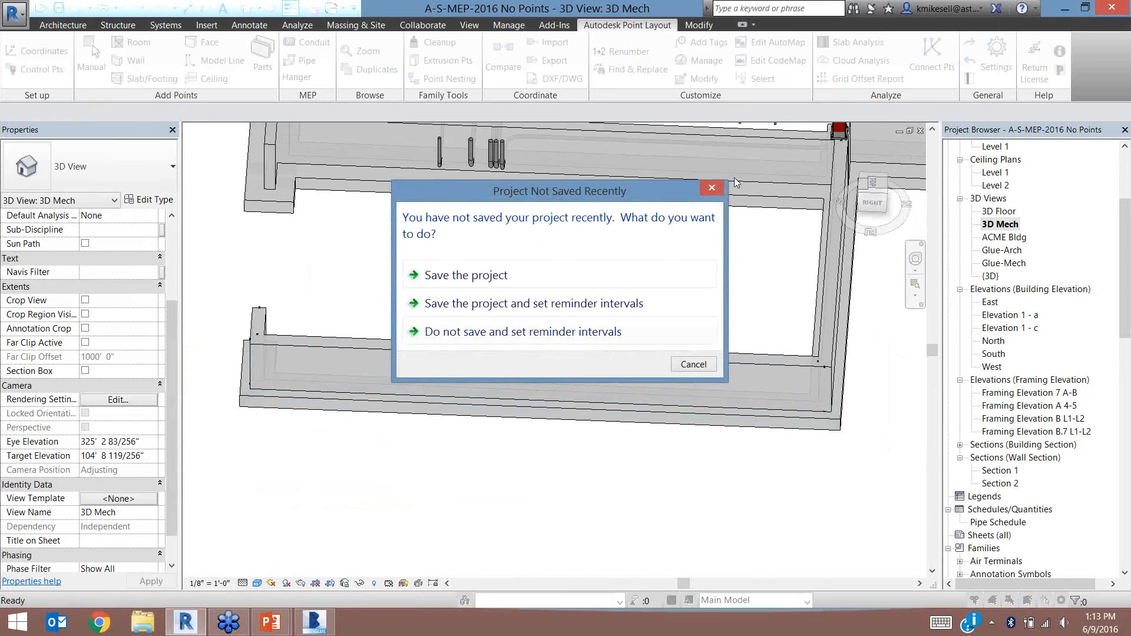
pyautogui.click(711, 188)
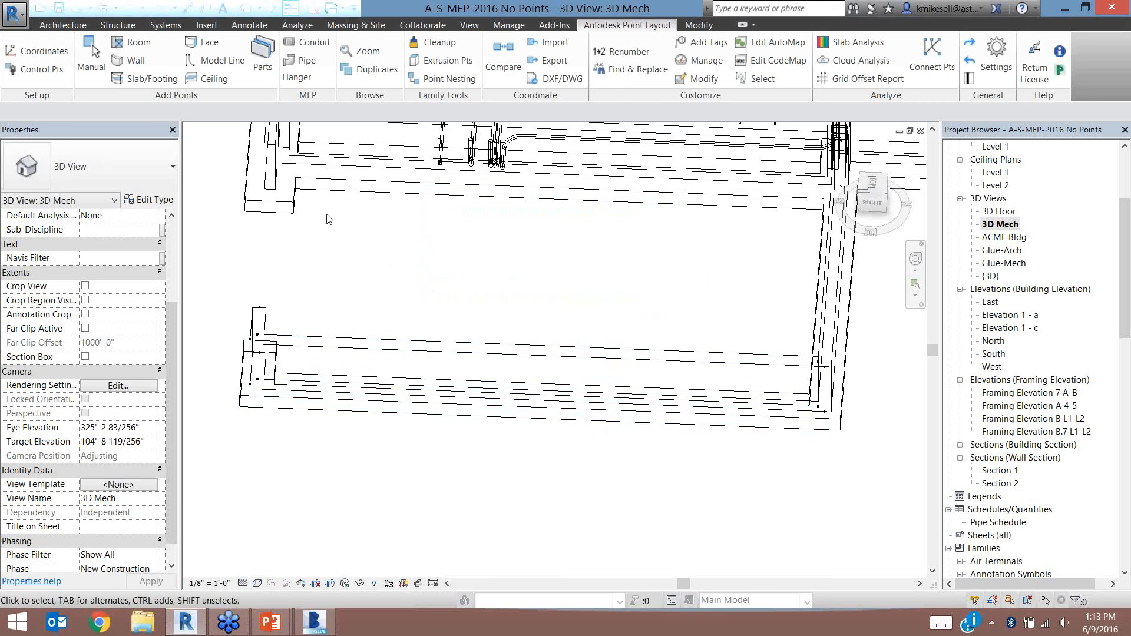
# Set up face points that mark the face's edges at 50 percent spacing, with the description Wall Pt
pyautogui.click(210, 44)
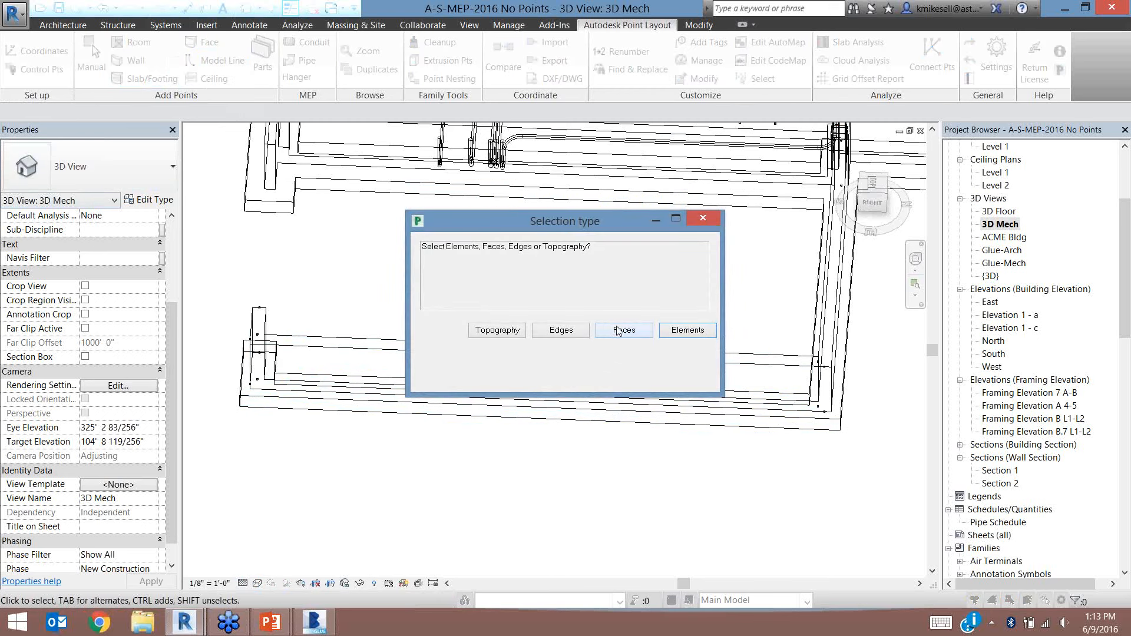
pyautogui.click(619, 334)
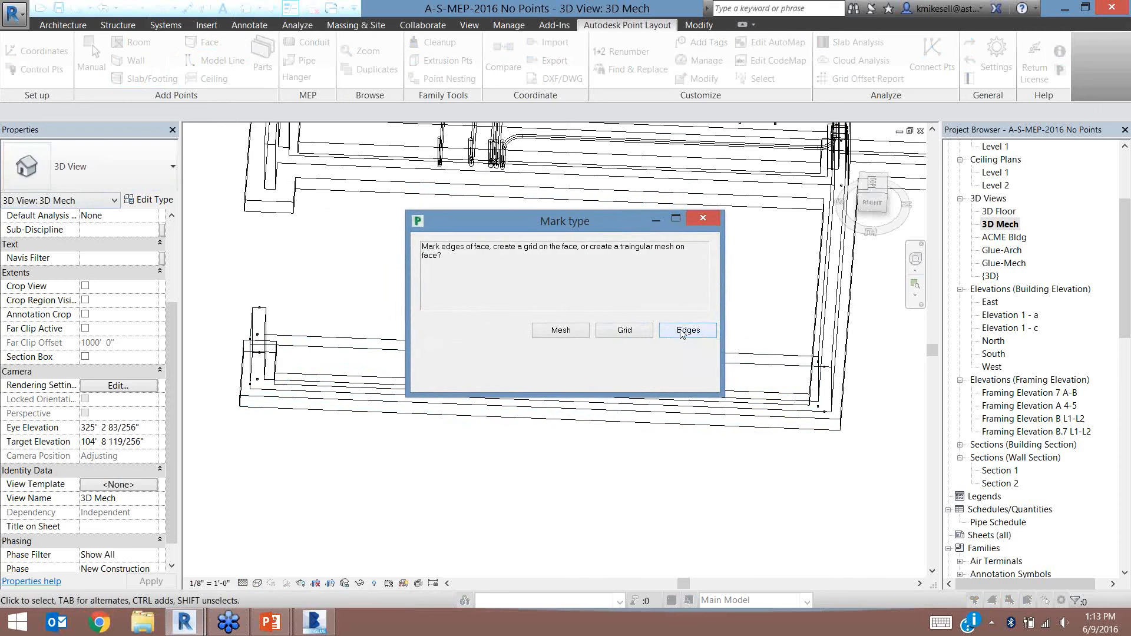
pyautogui.click(684, 334)
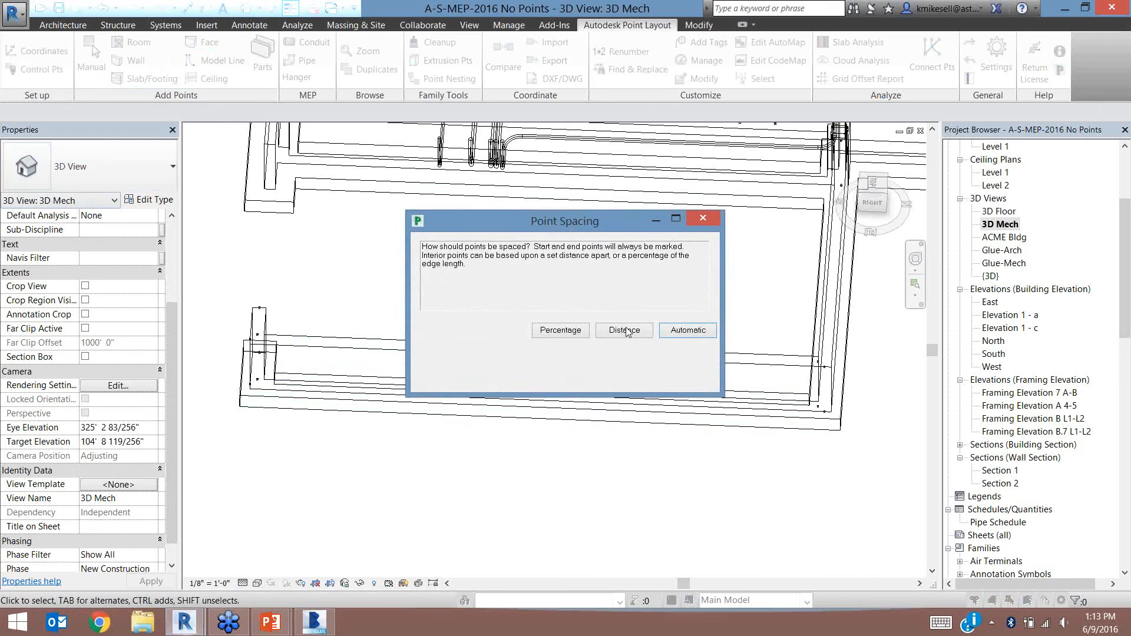
pyautogui.click(565, 331)
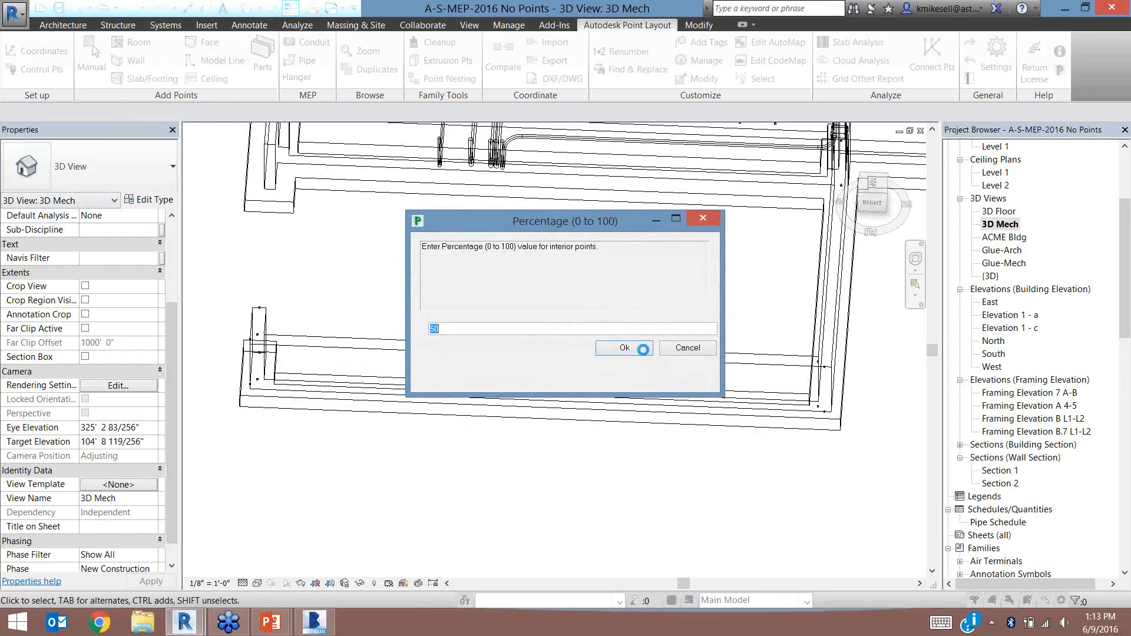
pyautogui.click(641, 353)
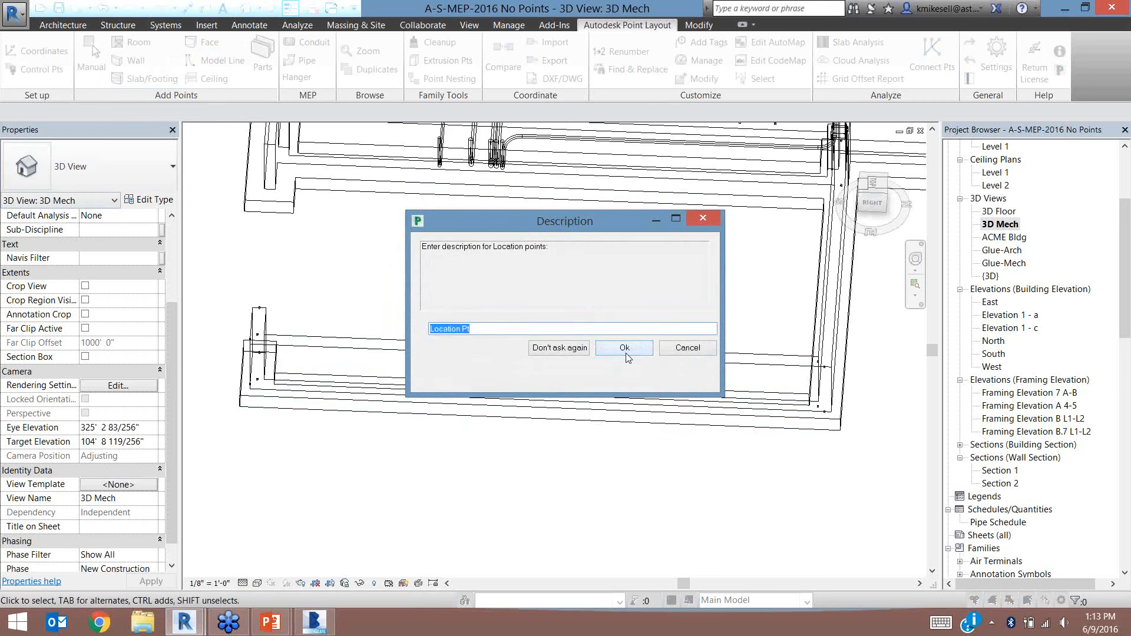
pyautogui.write('Wall')
pyautogui.click(624, 348)
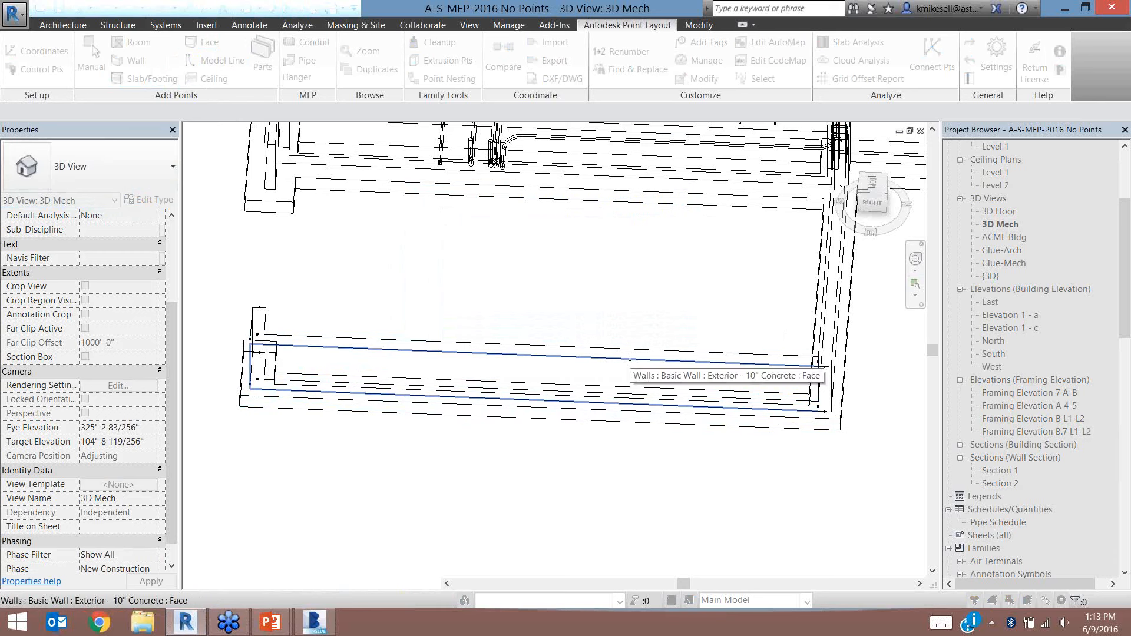
# Place the points on the outer face of the long front foundation wall, end the command and check the midspan
pyautogui.click(629, 360)
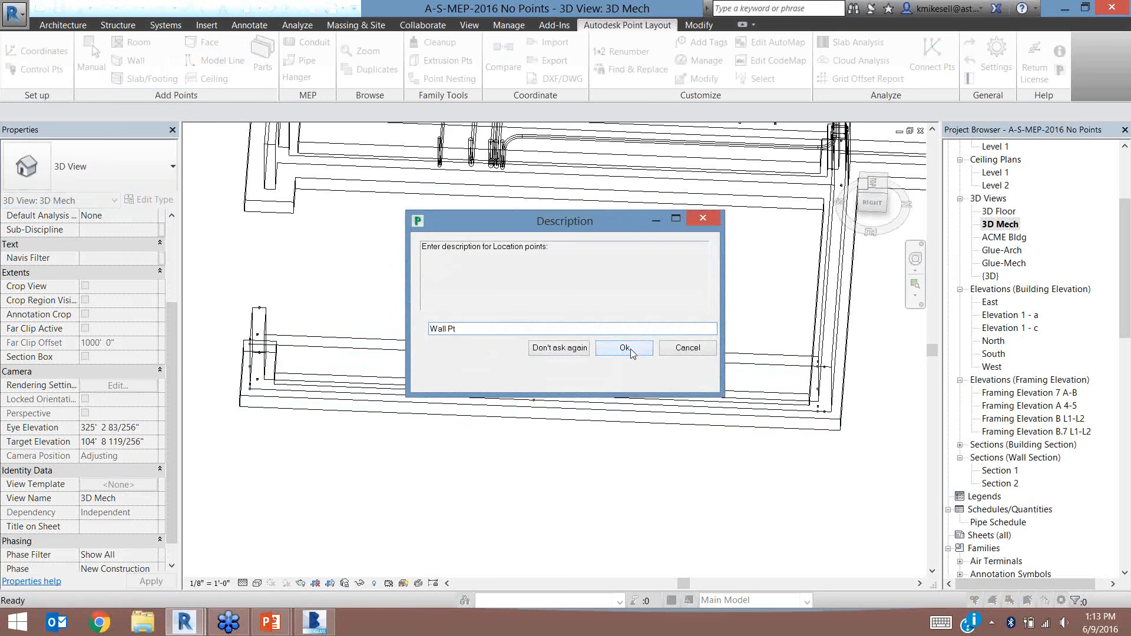
pyautogui.click(672, 351)
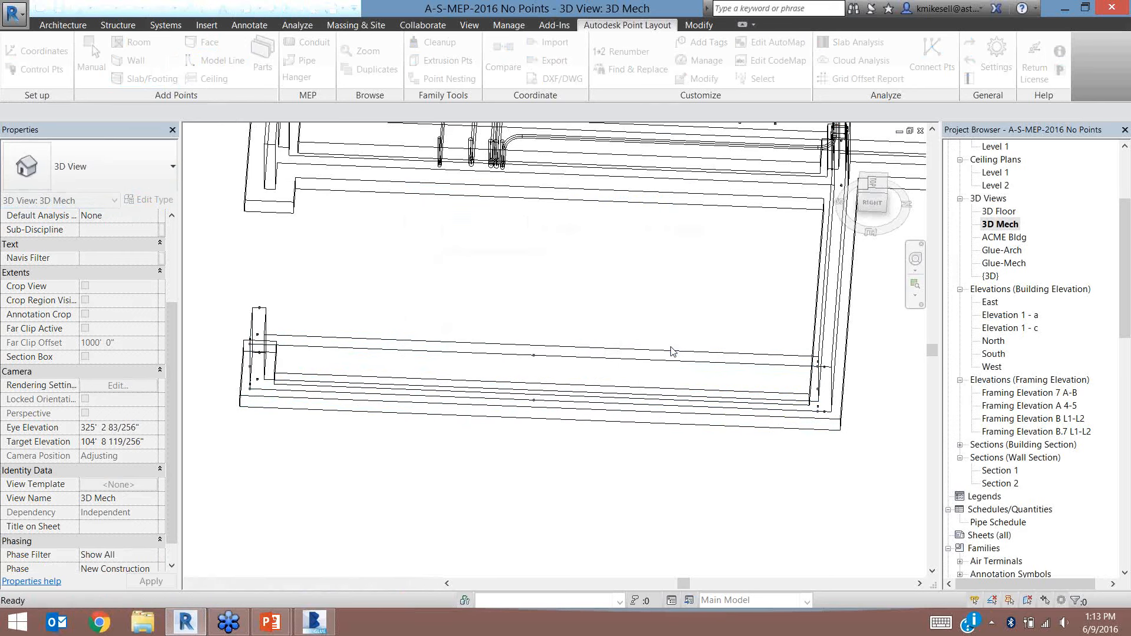
pyautogui.scroll(5, 548, 348)
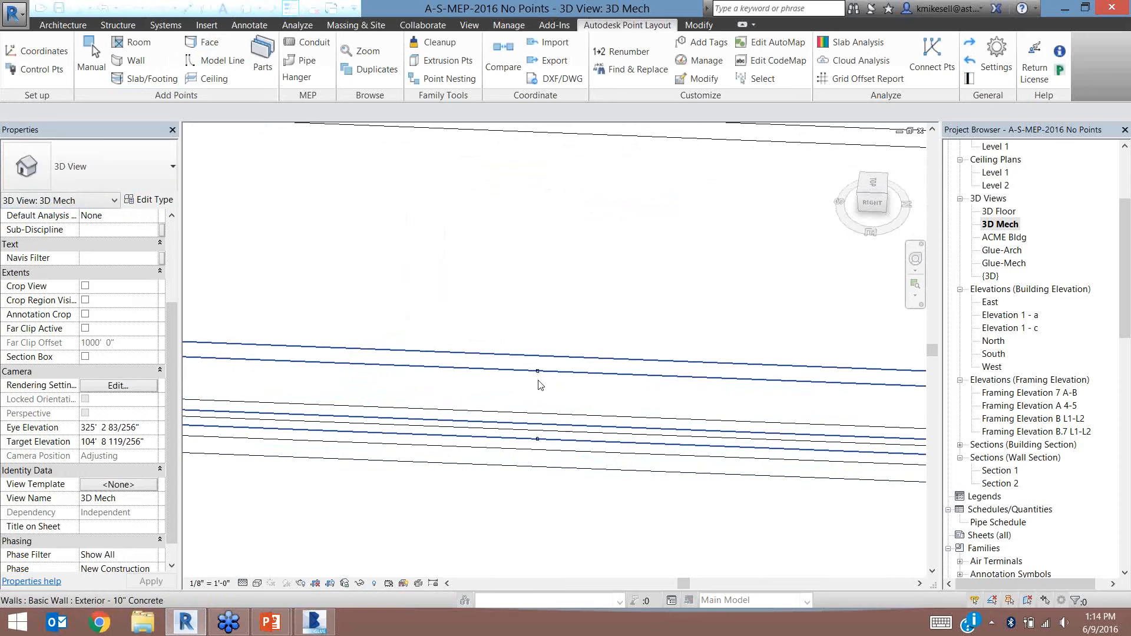
pyautogui.scroll(-6, 529, 317)
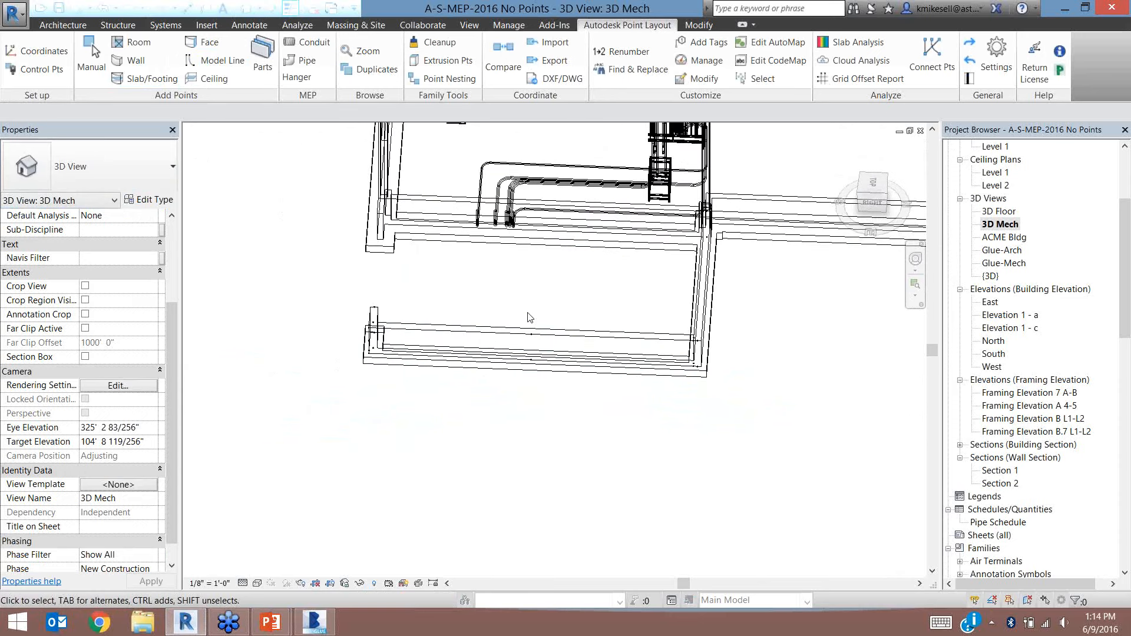
# Open the Level 1 floor plan
pyautogui.scroll(-3, 462, 417)
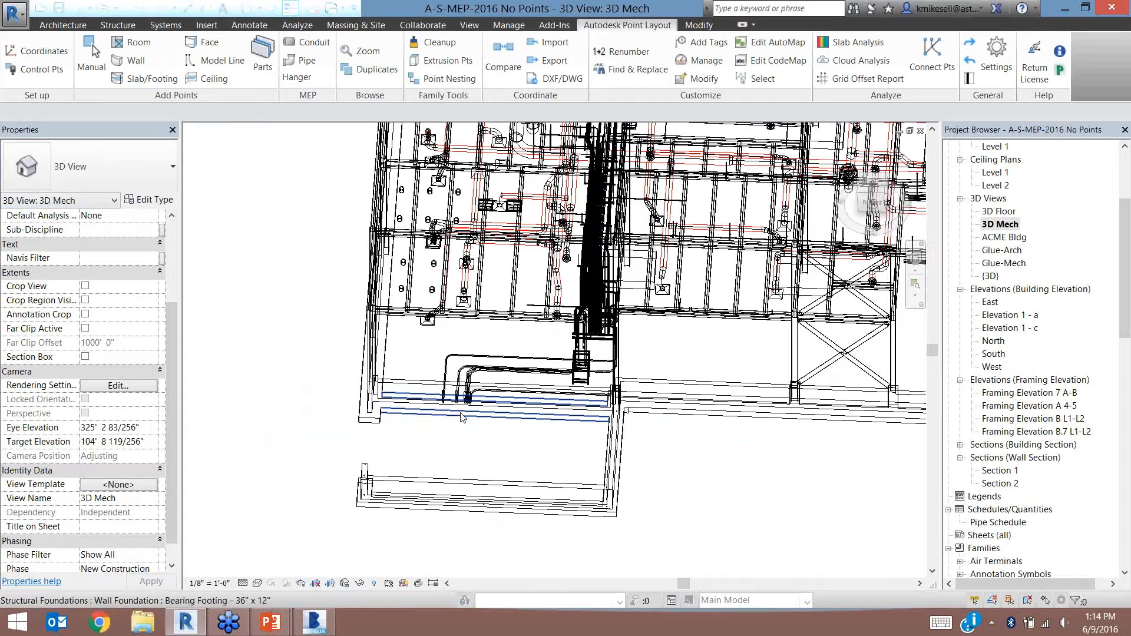
pyautogui.scroll(-1, 461, 417)
pyautogui.keyDown('shift'); pyautogui.moveTo(373, 460); pyautogui.dragTo(1090, 338, button='middle'); pyautogui.keyUp('shift')
pyautogui.keyDown('shift'); pyautogui.moveTo(302, 426); pyautogui.dragTo(857, 112, button='middle'); pyautogui.keyUp('shift')
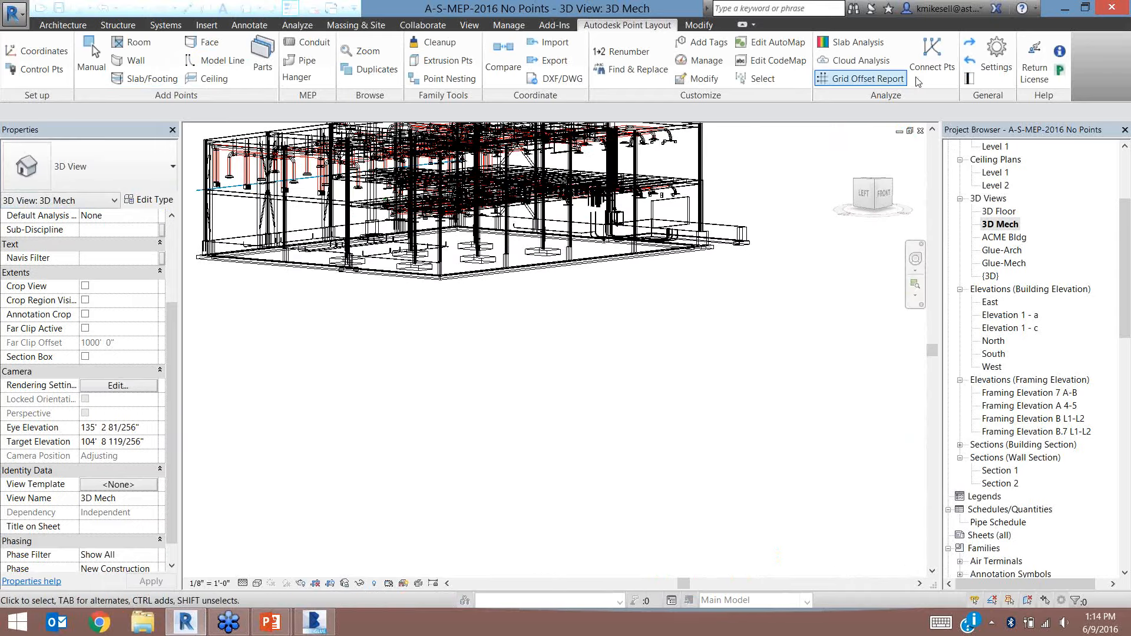
pyautogui.click(1026, 185)
pyautogui.click(1122, 184)
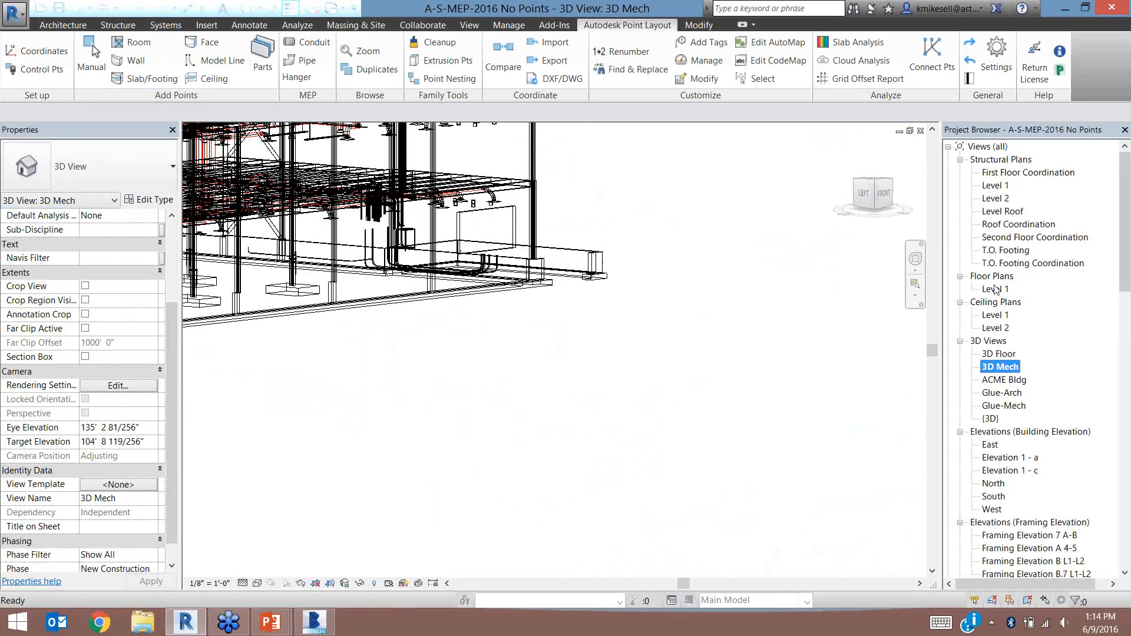
pyautogui.click(994, 289)
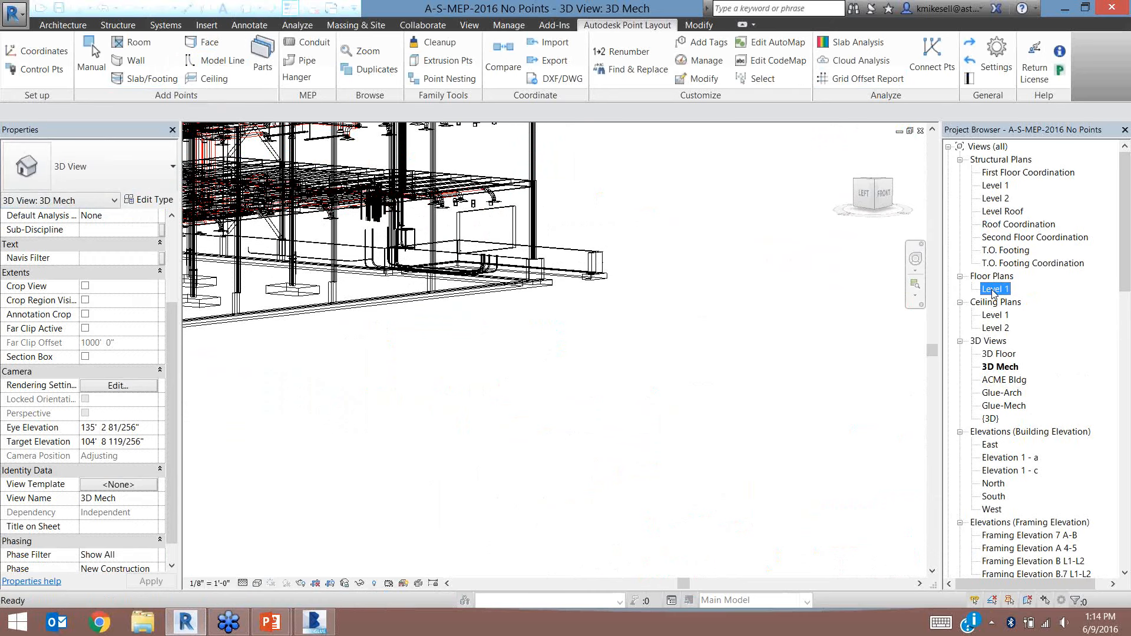
pyautogui.doubleClick(994, 289)
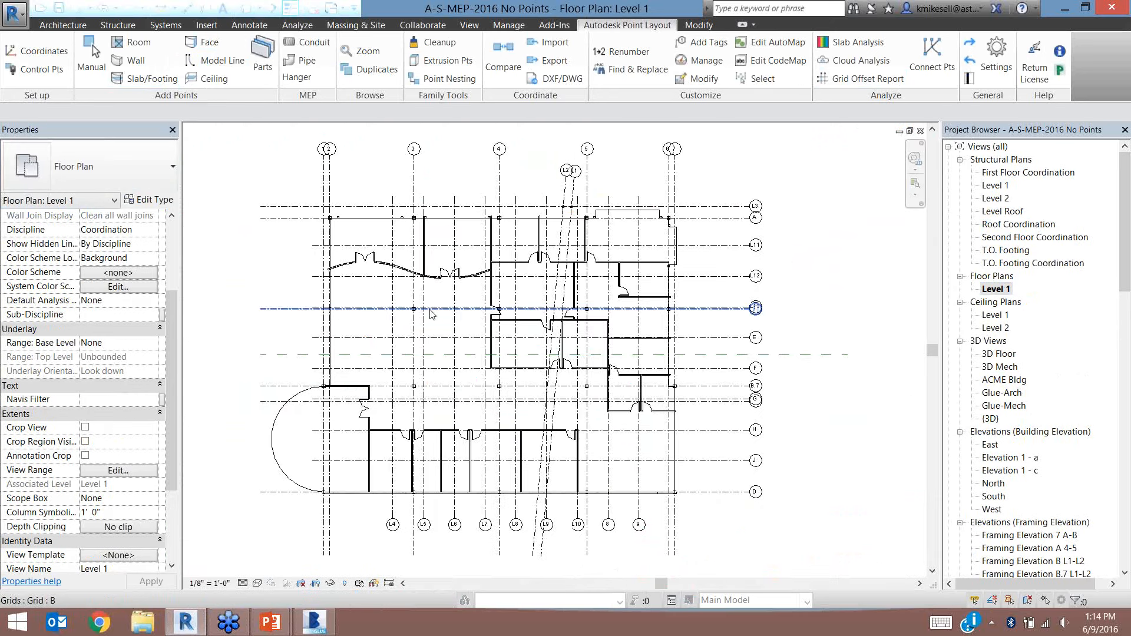
# Set up wall points for the curved interior partition with a Set Distance spacing of 4
pyautogui.scroll(1, 394, 269)
pyautogui.scroll(1, 394, 268)
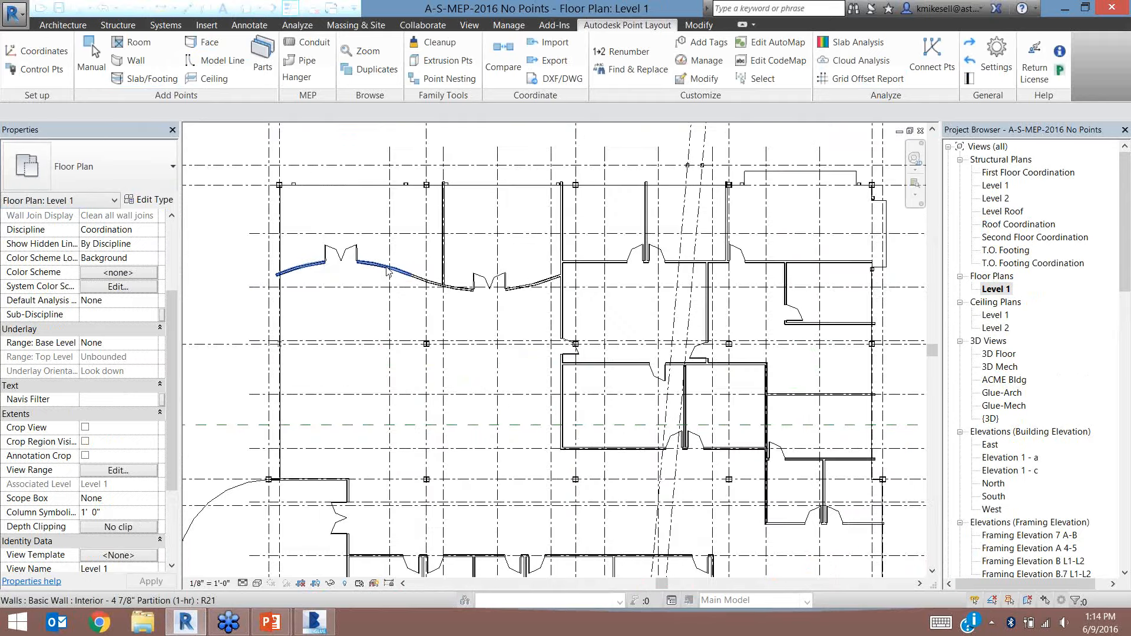
pyautogui.click(388, 271)
pyautogui.scroll(1, 388, 271)
pyautogui.press('Escape')
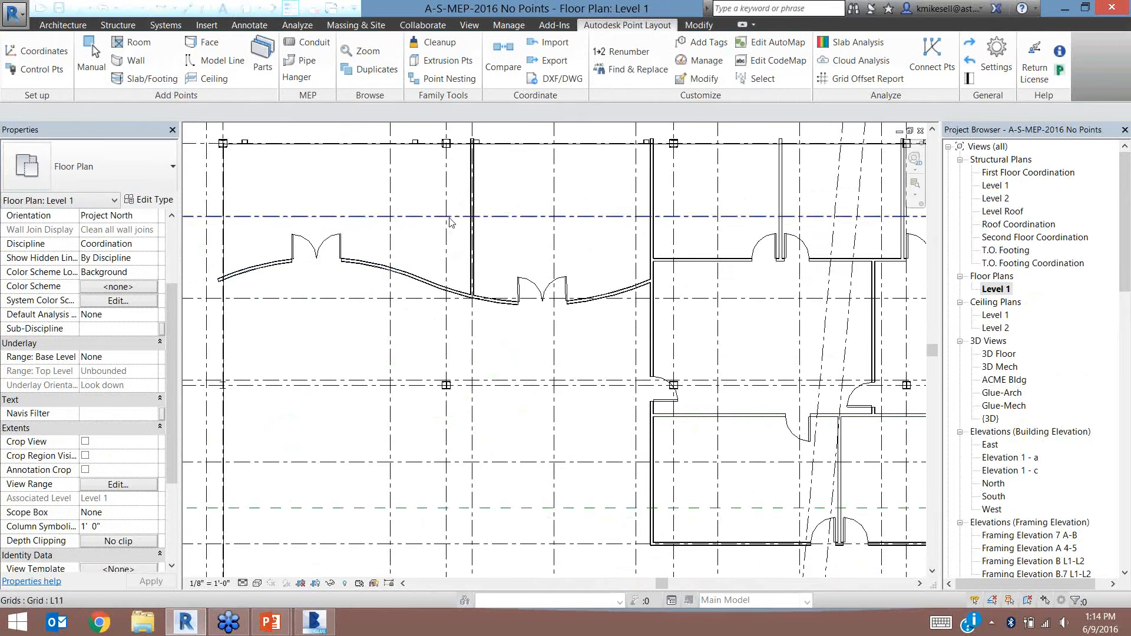
pyautogui.click(137, 66)
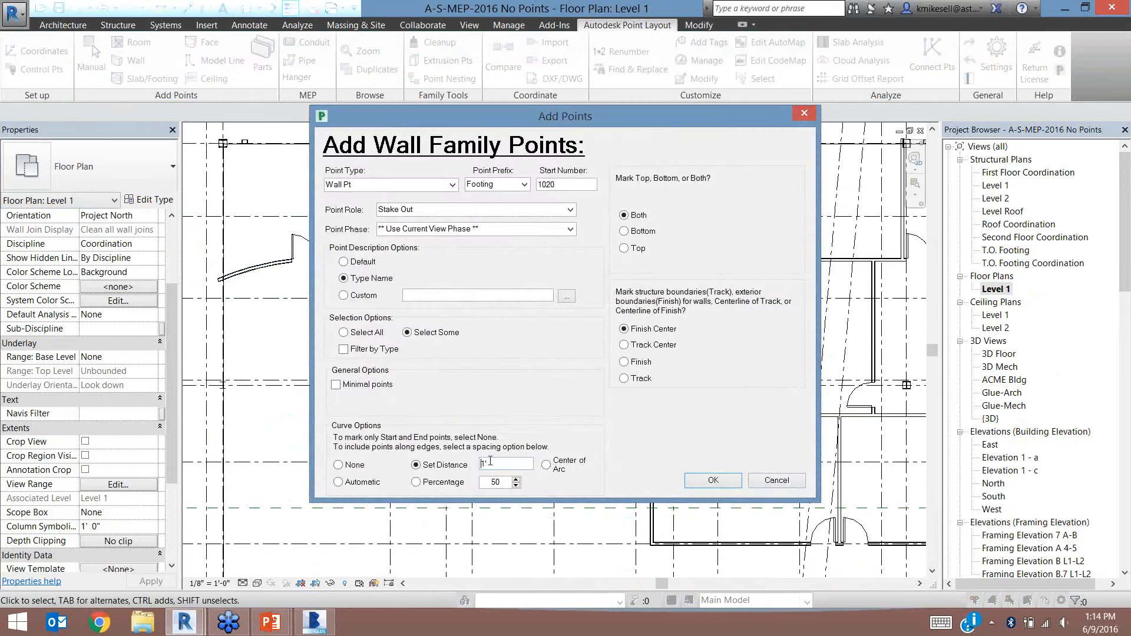
pyautogui.doubleClick(481, 464)
pyautogui.write('4')
pyautogui.press('Return')
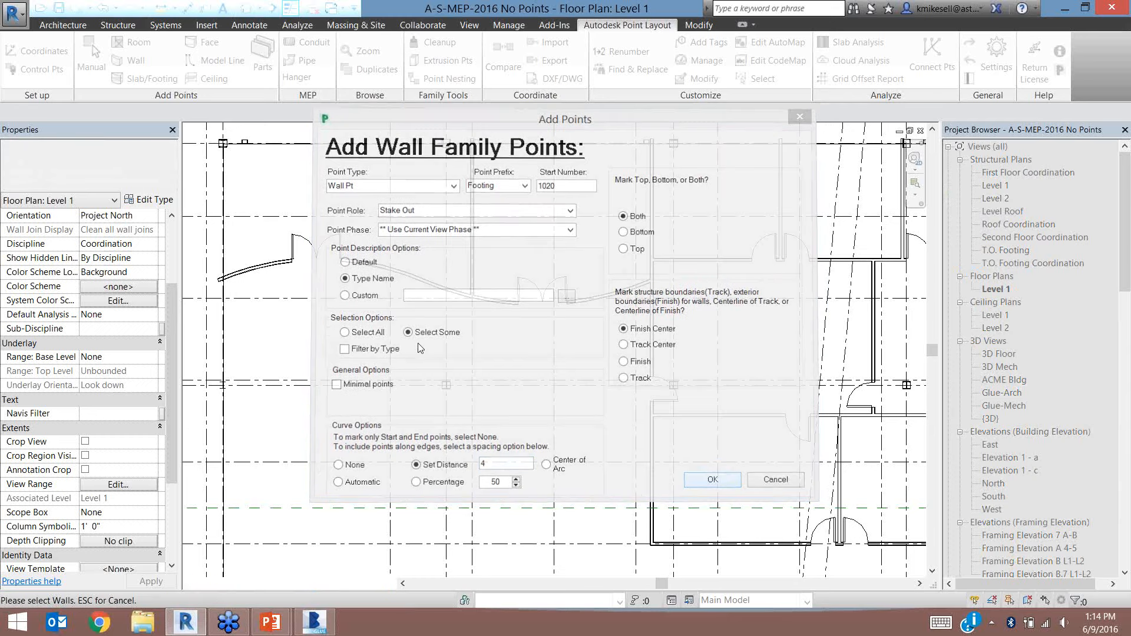
# Add the wall points to the curved interior partition segments around the two double doors and inspect their placement
pyautogui.click(394, 271)
pyautogui.click(457, 291)
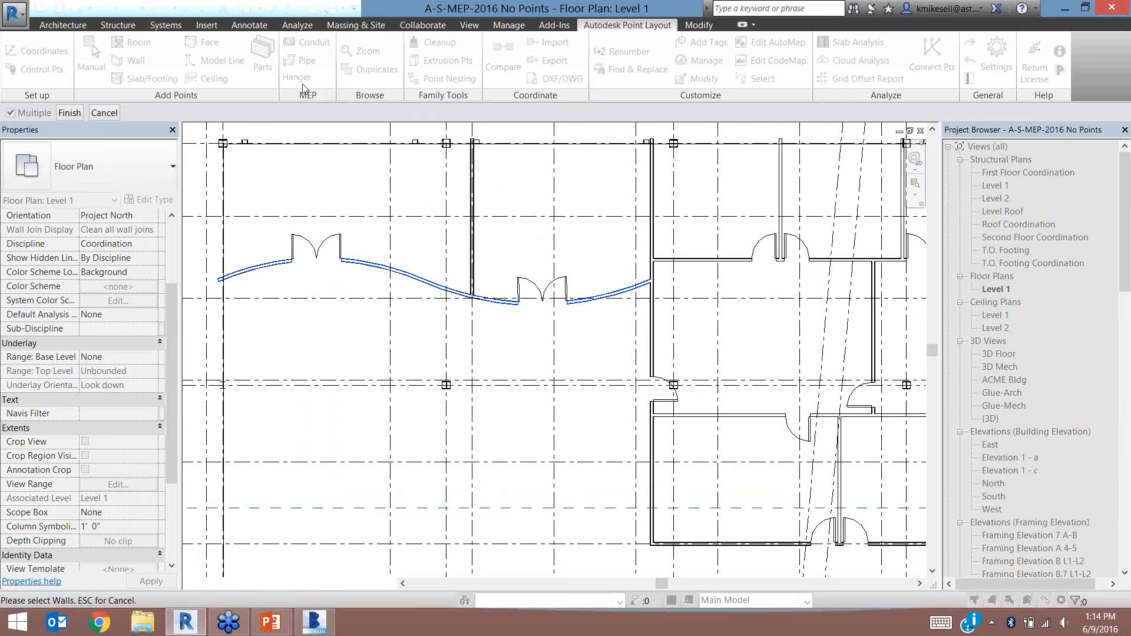
pyautogui.click(68, 113)
pyautogui.scroll(5, 242, 290)
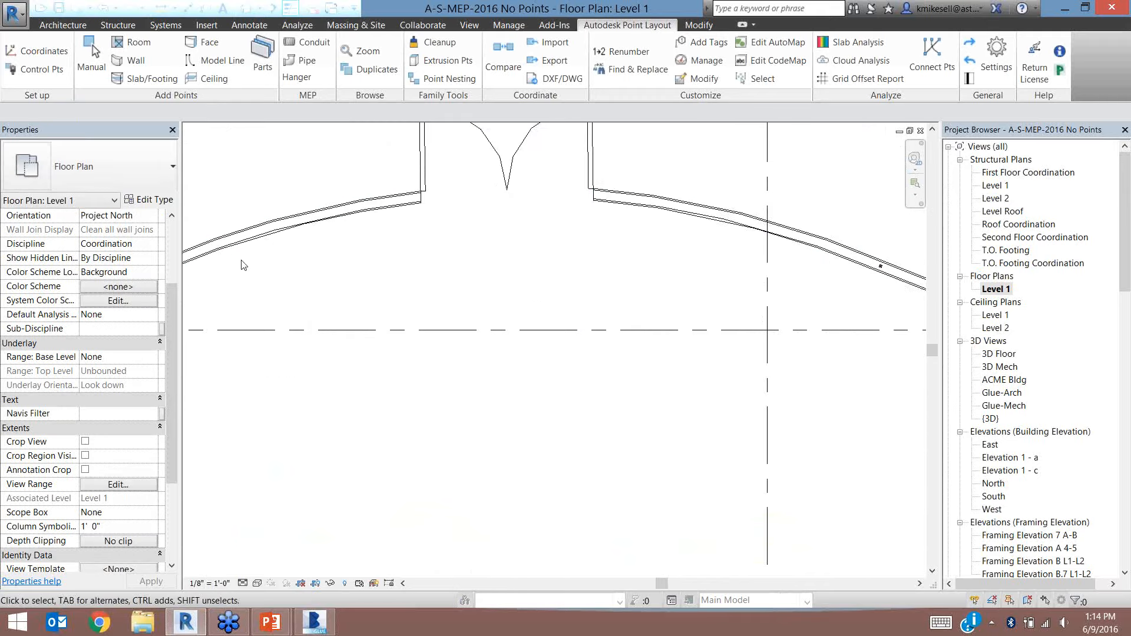
# Set up wall points for the curved interior partition with the prefix Curv and a Set Distance spacing of 1'
pyautogui.moveTo(306, 249); pyautogui.dragTo(438, 423, button='middle')
pyautogui.moveTo(717, 352); pyautogui.dragTo(158, 347, button='middle')
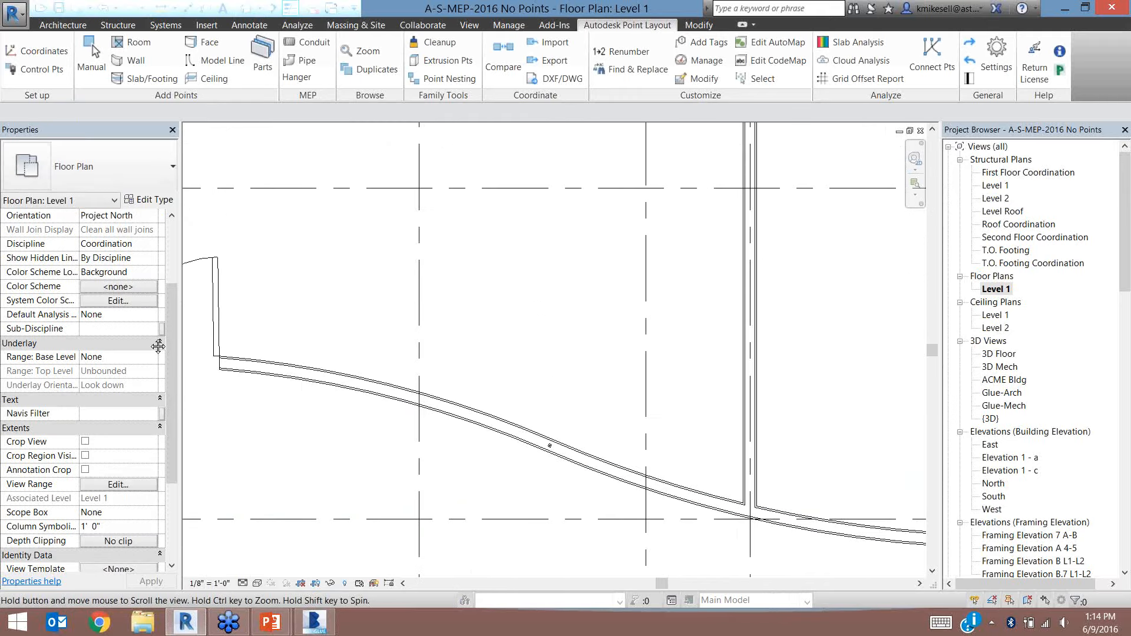
pyautogui.moveTo(504, 398); pyautogui.dragTo(583, 245, button='middle')
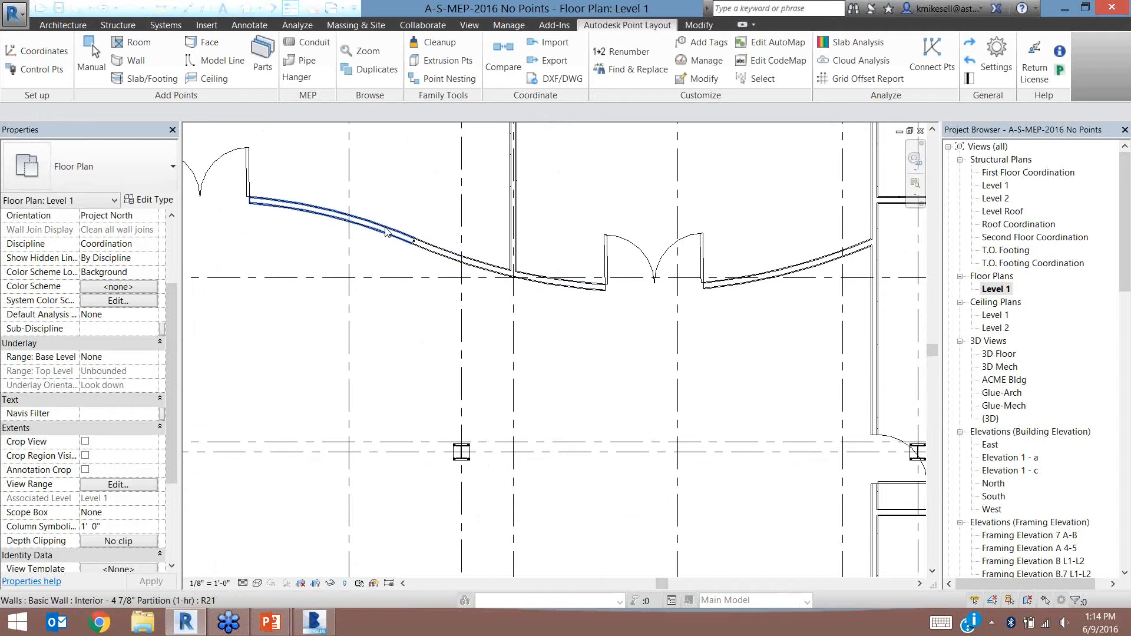
pyautogui.moveTo(321, 275); pyautogui.dragTo(469, 179, button='middle')
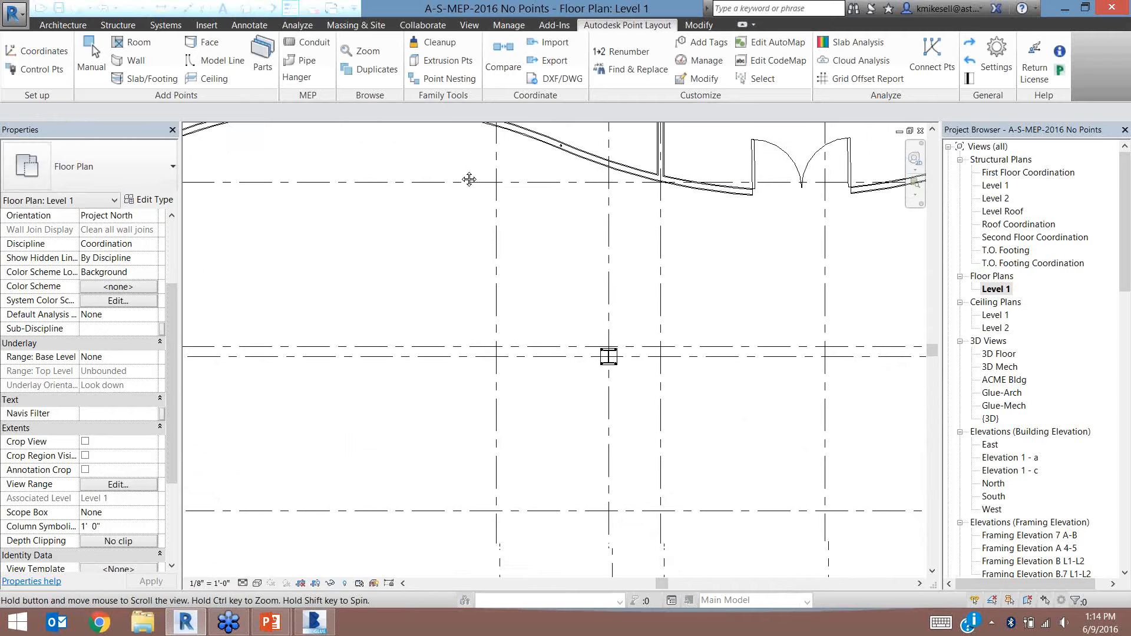
pyautogui.scroll(-2, 469, 179)
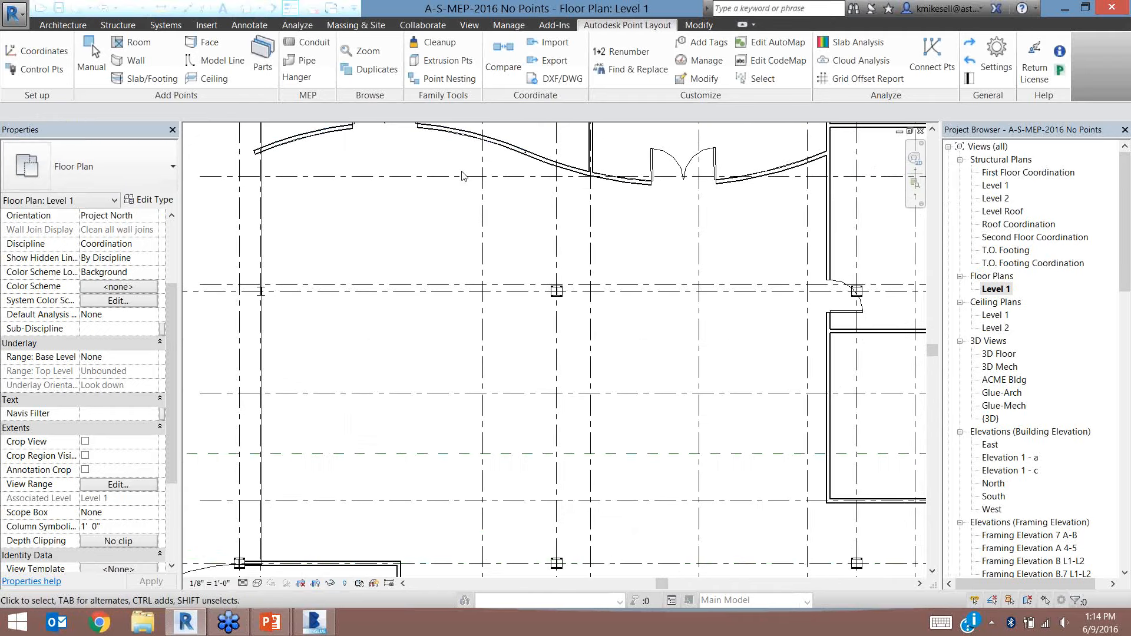
pyautogui.click(137, 62)
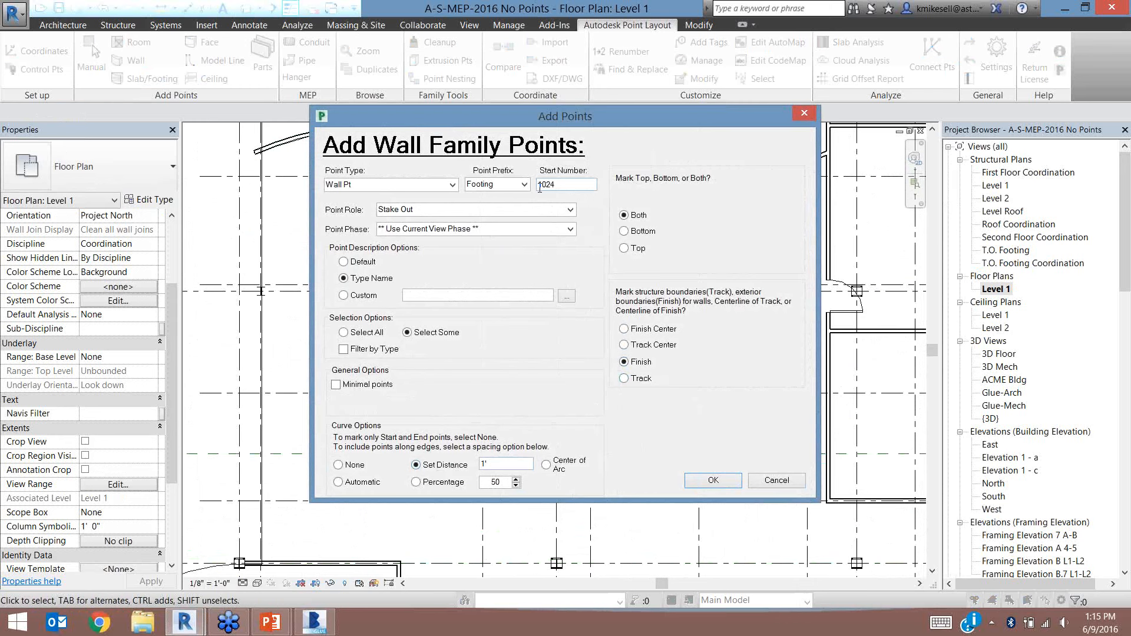
pyautogui.doubleClick(506, 187)
pyautogui.write('Curv')
pyautogui.click(713, 480)
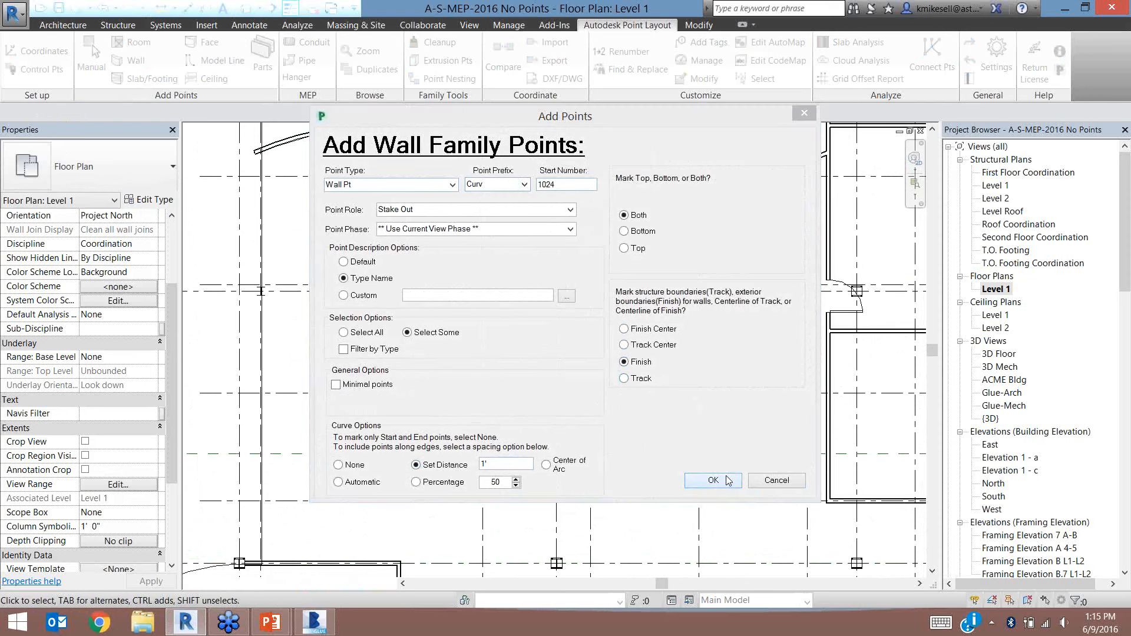
# Place the wall points on the two curved partition segments flanking the double door and inspect their spacing
pyautogui.click(450, 149)
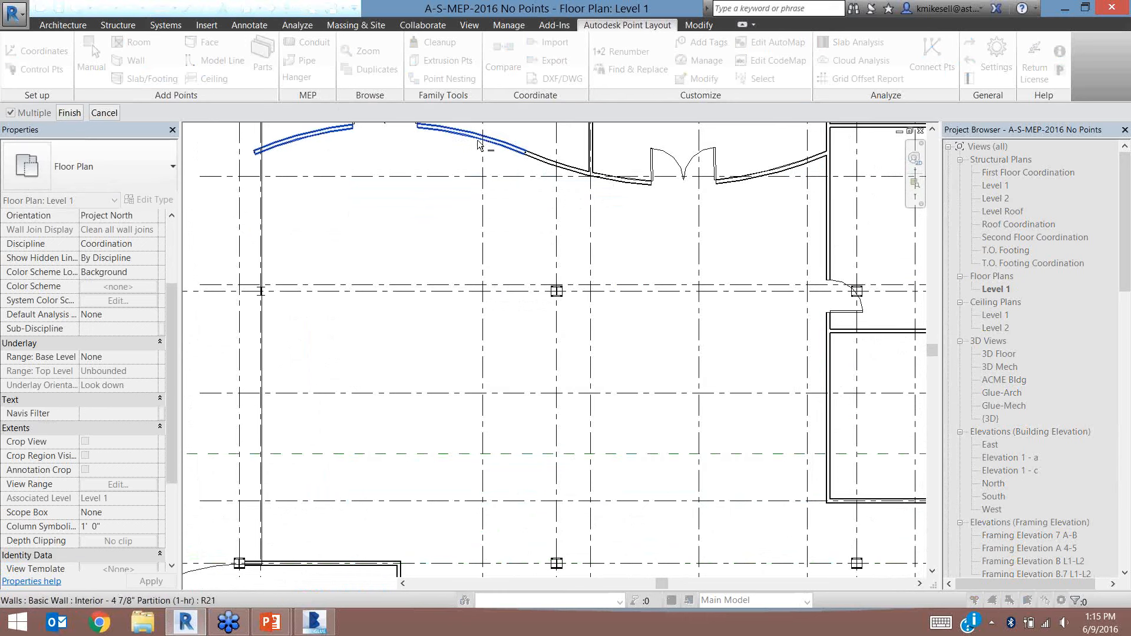
pyautogui.click(77, 112)
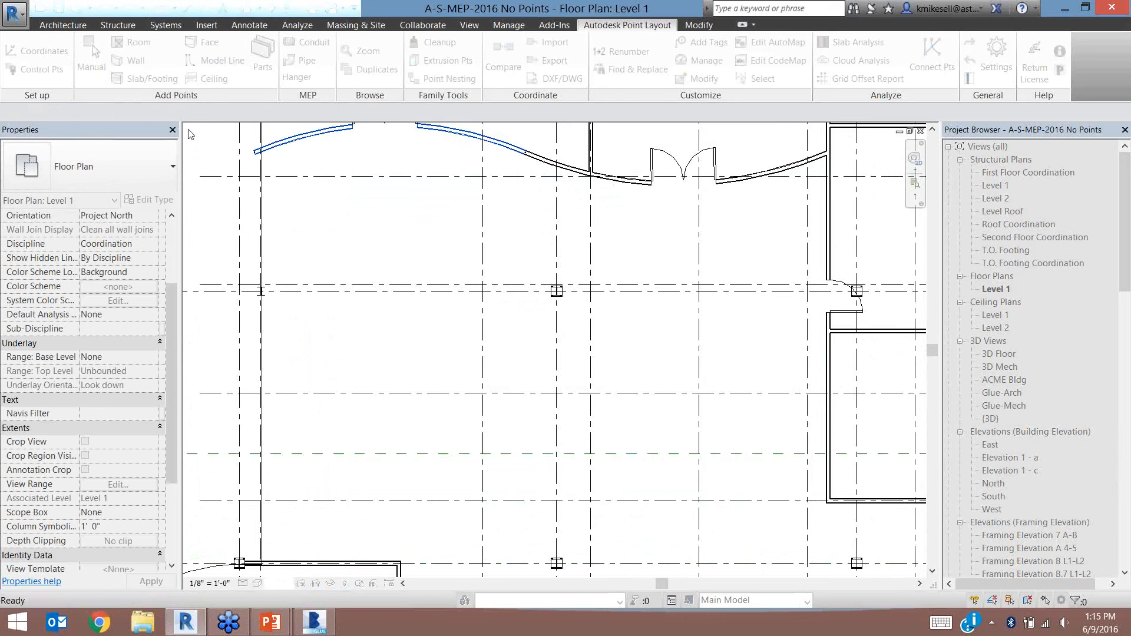
pyautogui.scroll(5, 298, 129)
pyautogui.moveTo(259, 199); pyautogui.dragTo(603, 285, button='middle')
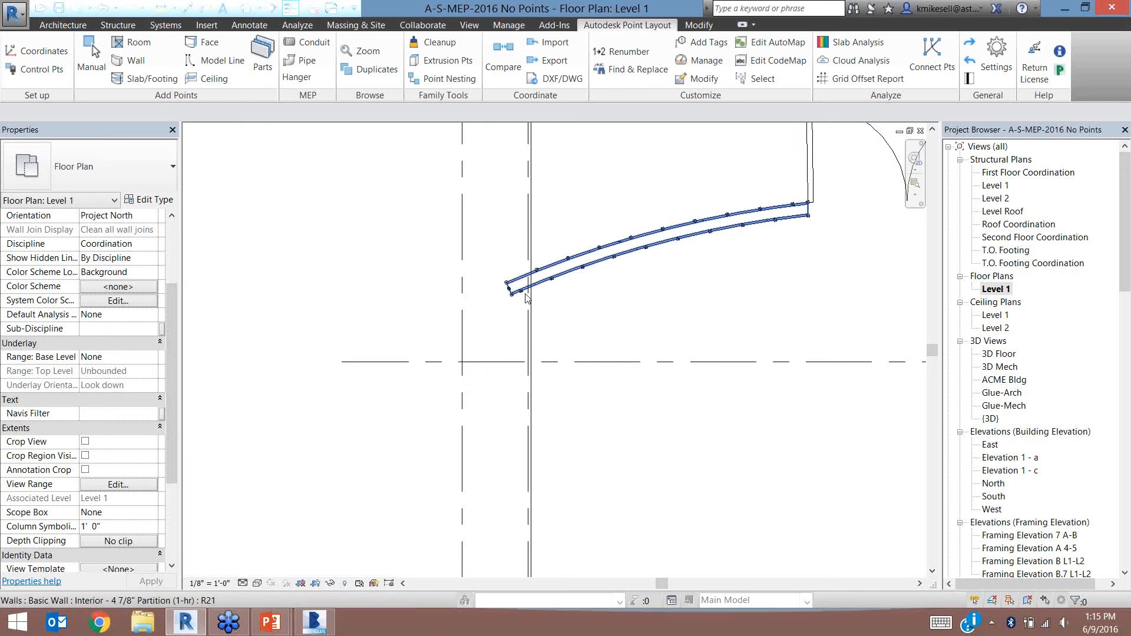
pyautogui.scroll(2, 529, 287)
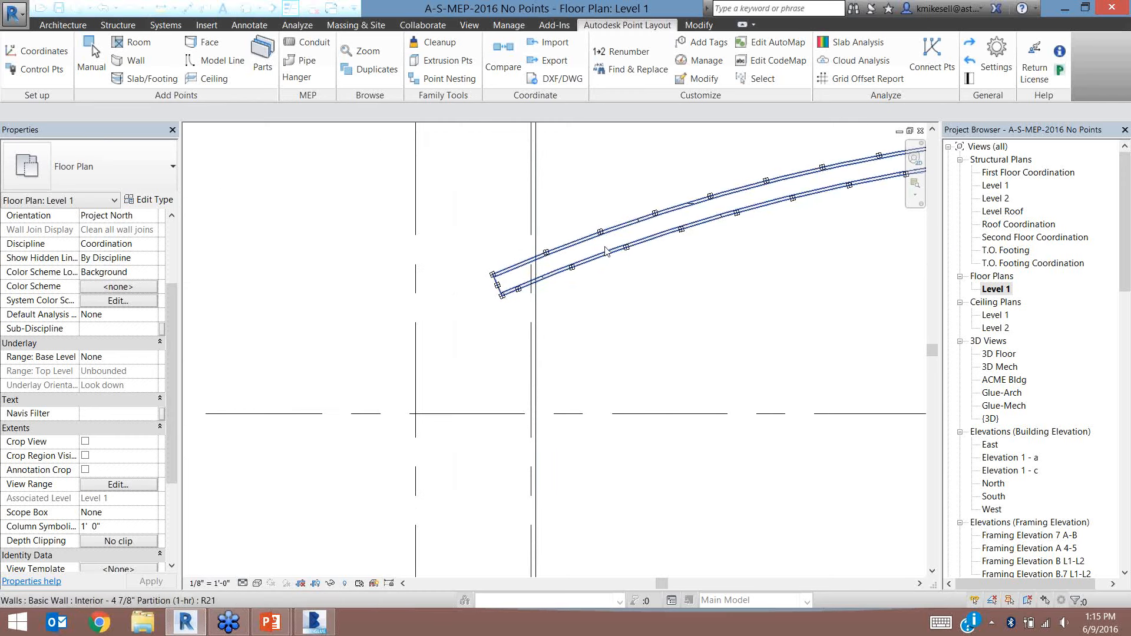
# Switch to the {3D} view at the front foundation walls and undo the last ten commands
pyautogui.scroll(-10, 752, 259)
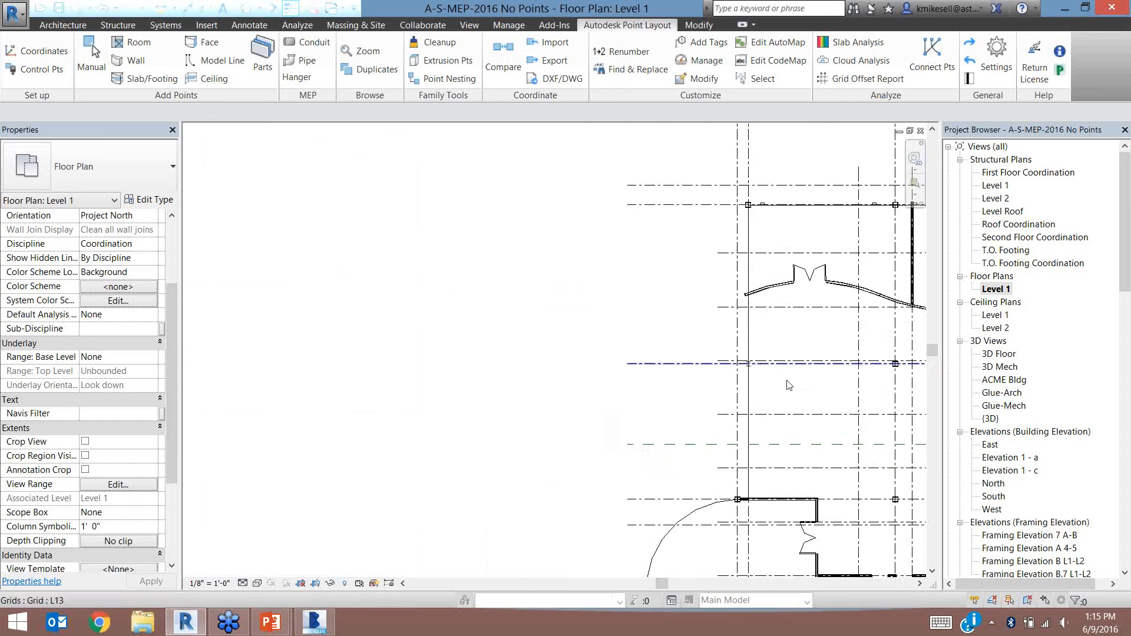
pyautogui.moveTo(800, 386); pyautogui.dragTo(556, 171, button='middle')
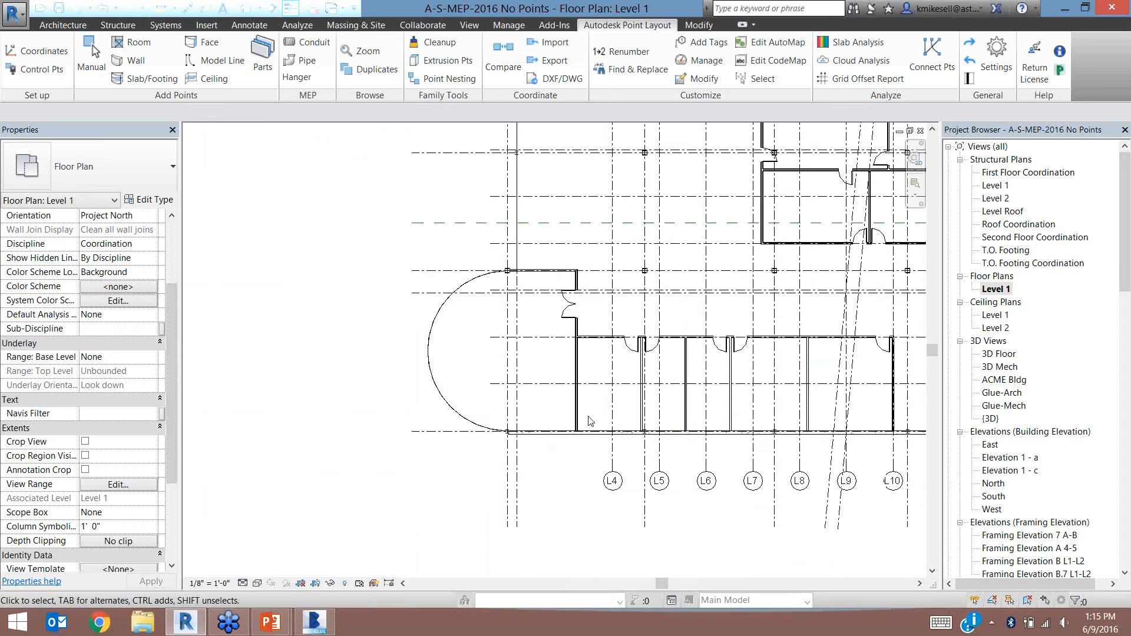
pyautogui.hotkey('ctrl', 'Tab')
pyautogui.hotkey('ctrl', 'Tab')
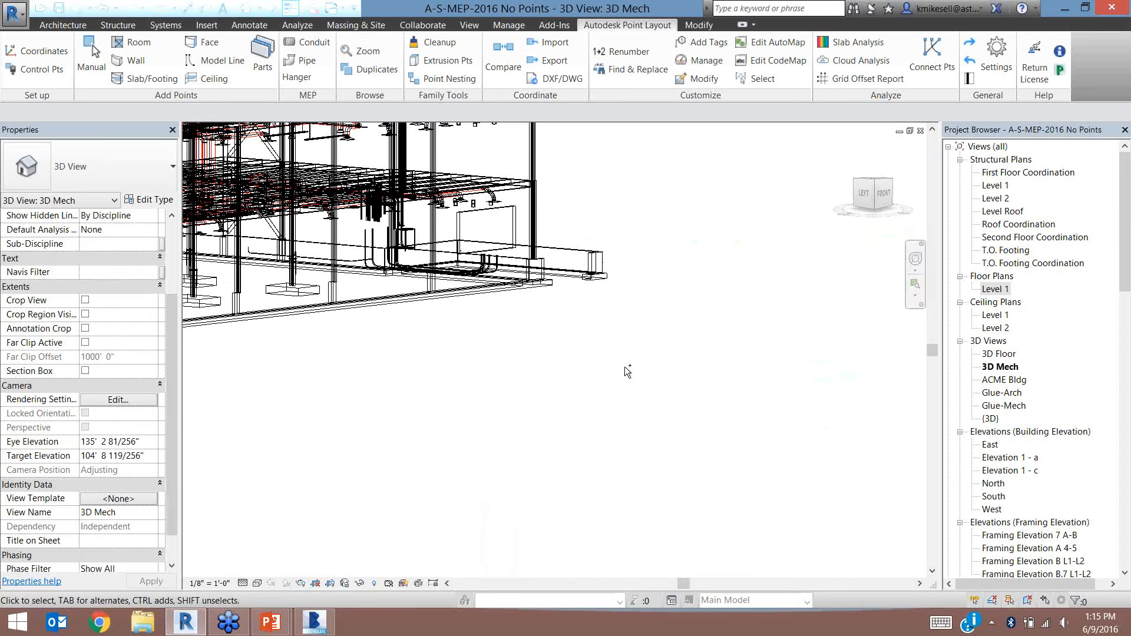
pyautogui.hotkey('ctrl', 'Tab')
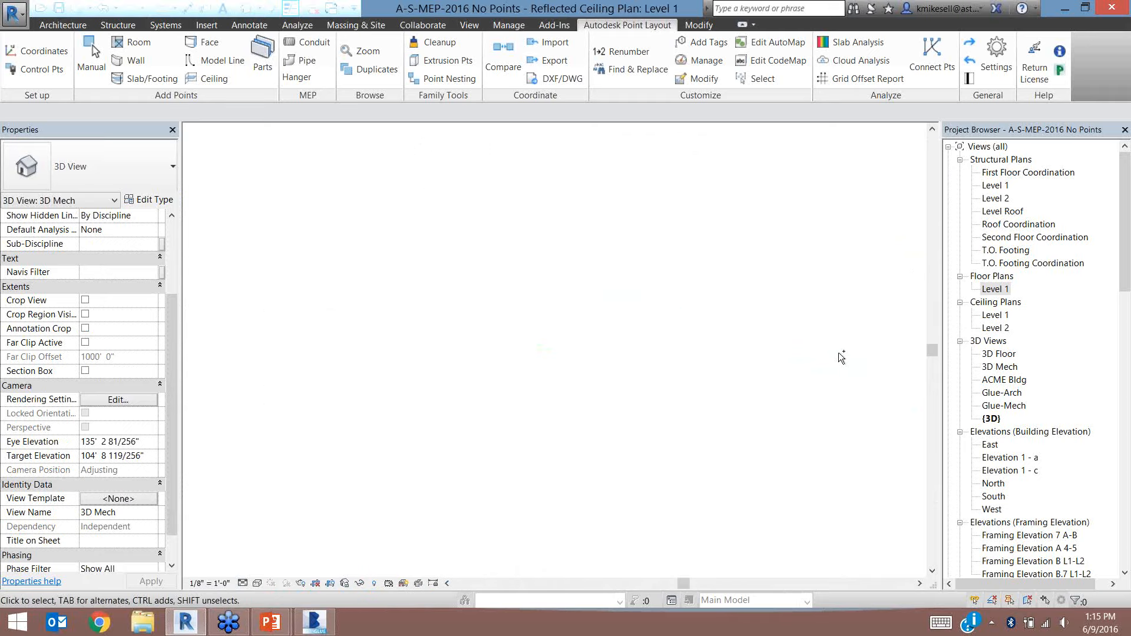
pyautogui.scroll(5, 701, 480)
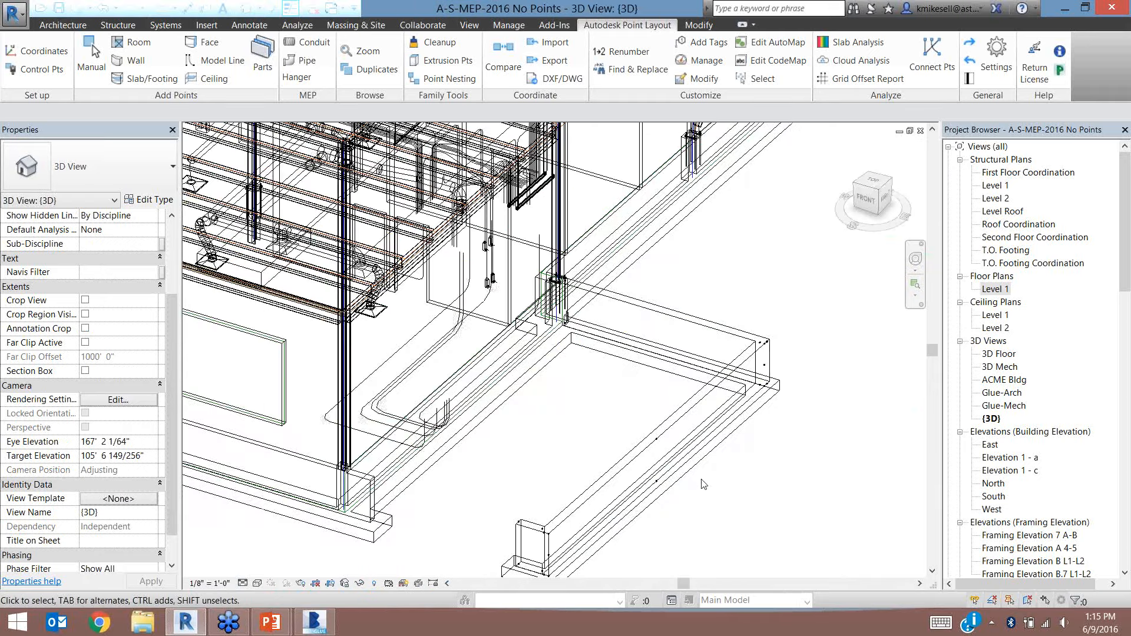
pyautogui.moveTo(706, 481); pyautogui.dragTo(609, 354, button='middle')
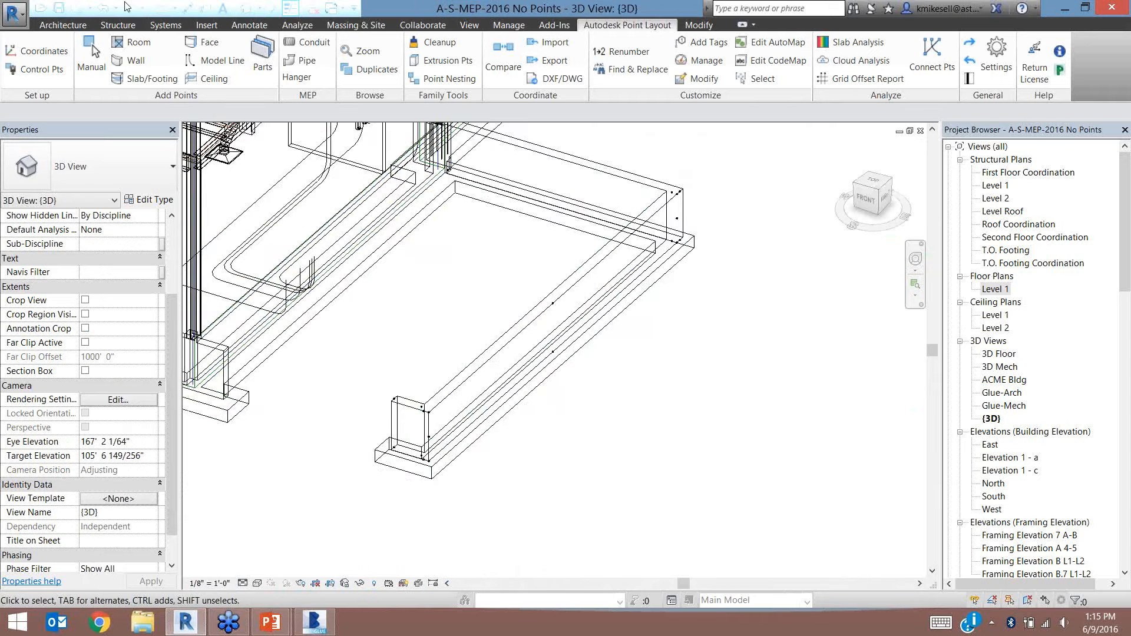
pyautogui.click(117, 9)
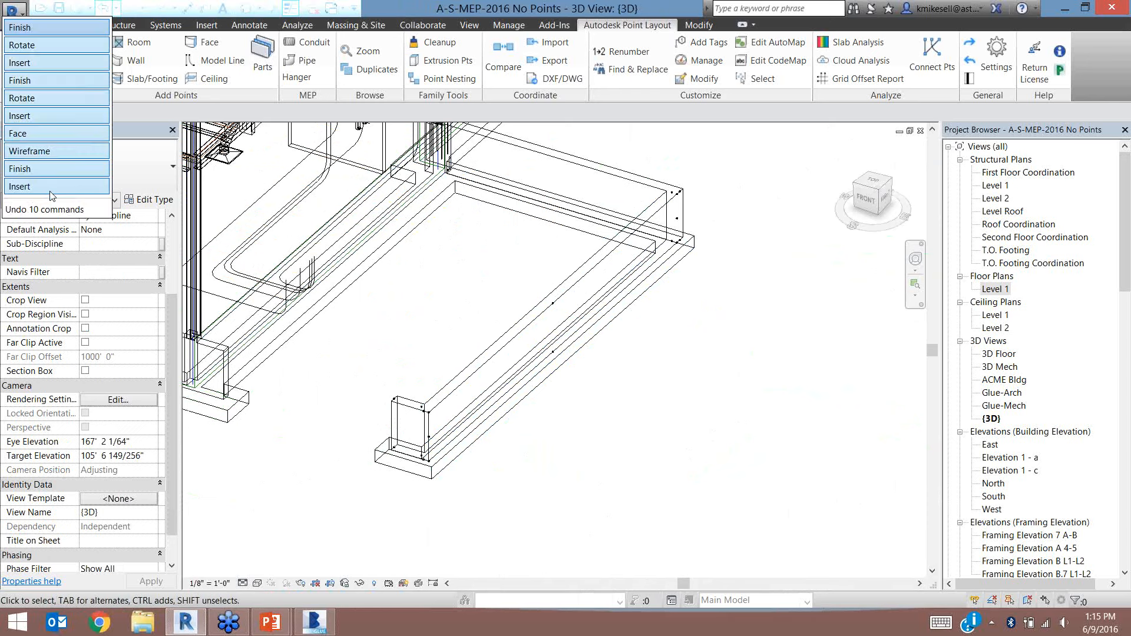
pyautogui.click(49, 188)
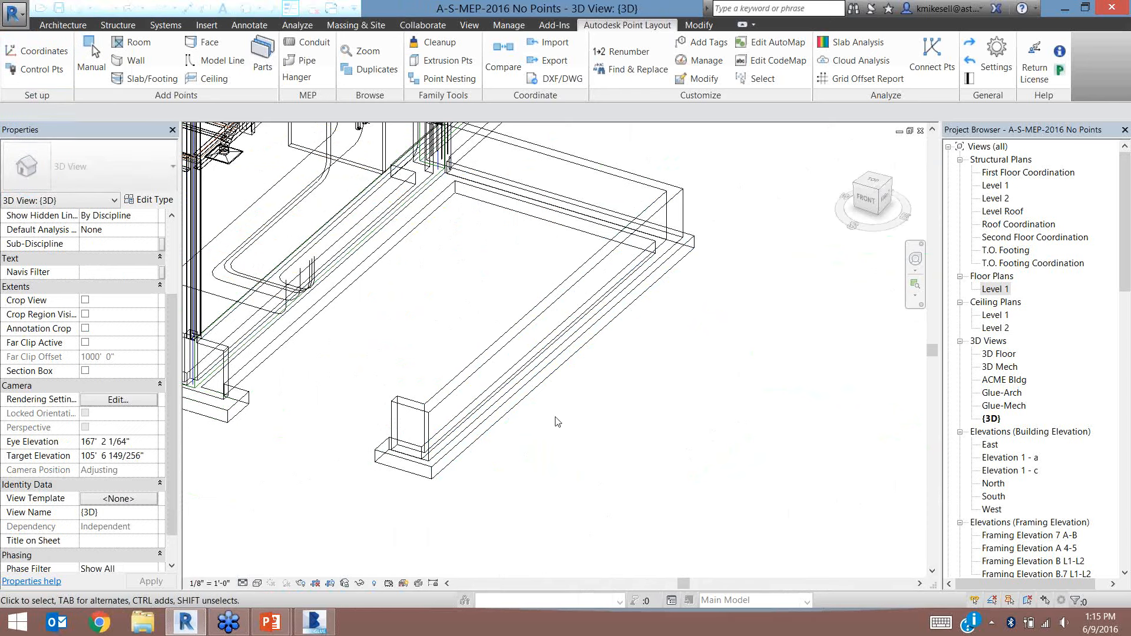
# Add wall points to the long front foundation wall, marking both top and bottom at the finish boundaries with 50 percent spacing
pyautogui.click(137, 62)
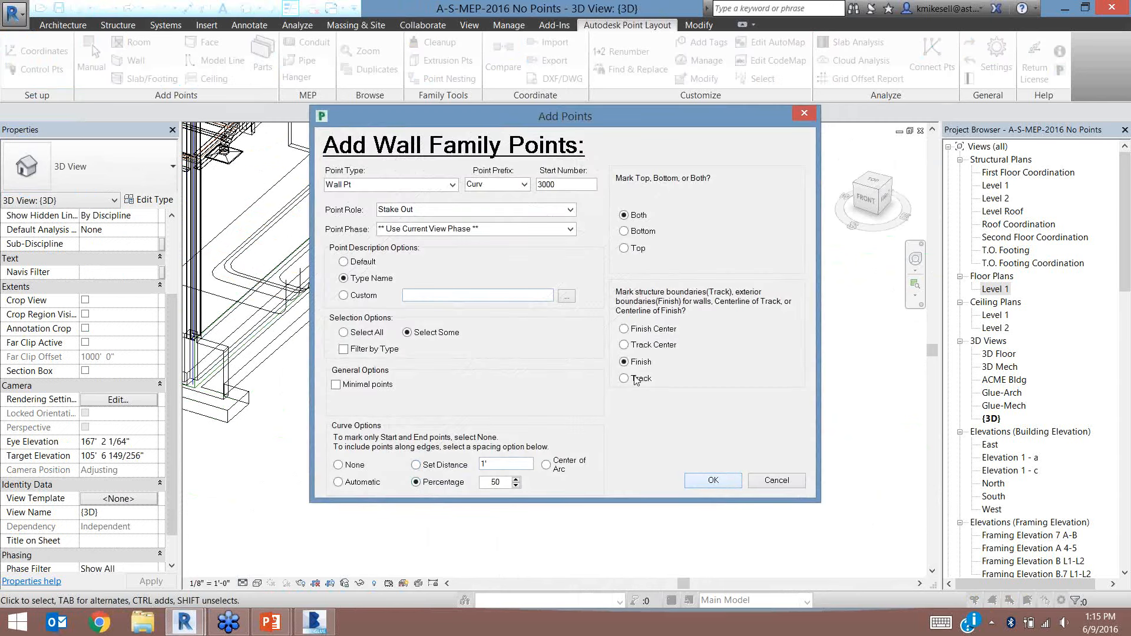
pyautogui.press('Return')
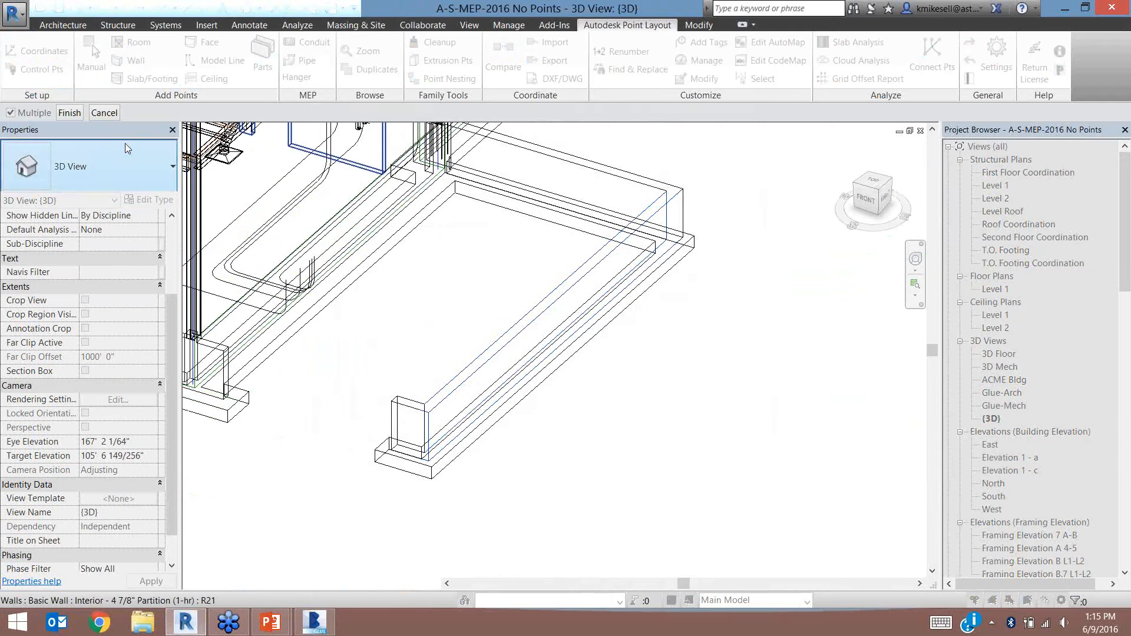
pyautogui.click(69, 113)
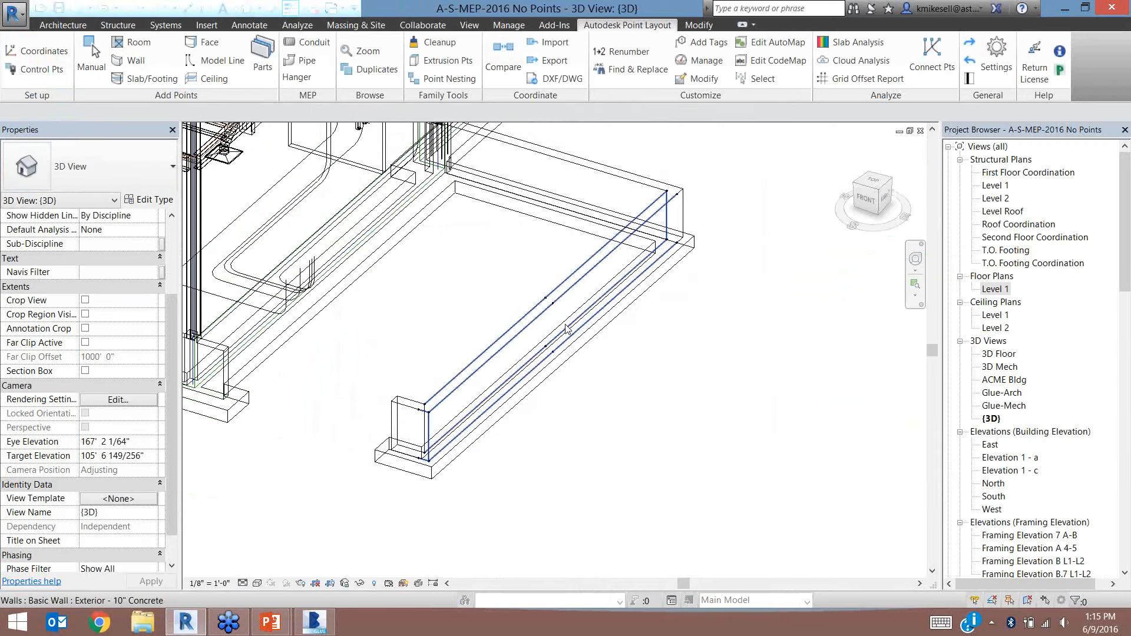
pyautogui.scroll(2, 550, 341)
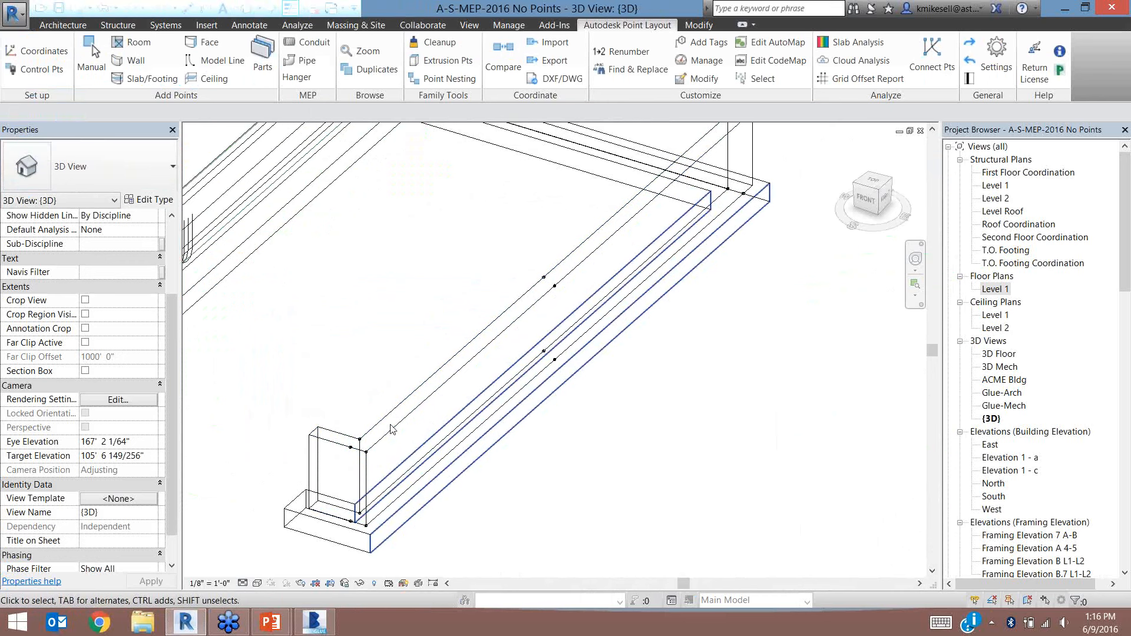
# Examine the single strut duct hangers and their rods among the bar joists in the {3D} view
pyautogui.scroll(-5, 448, 217)
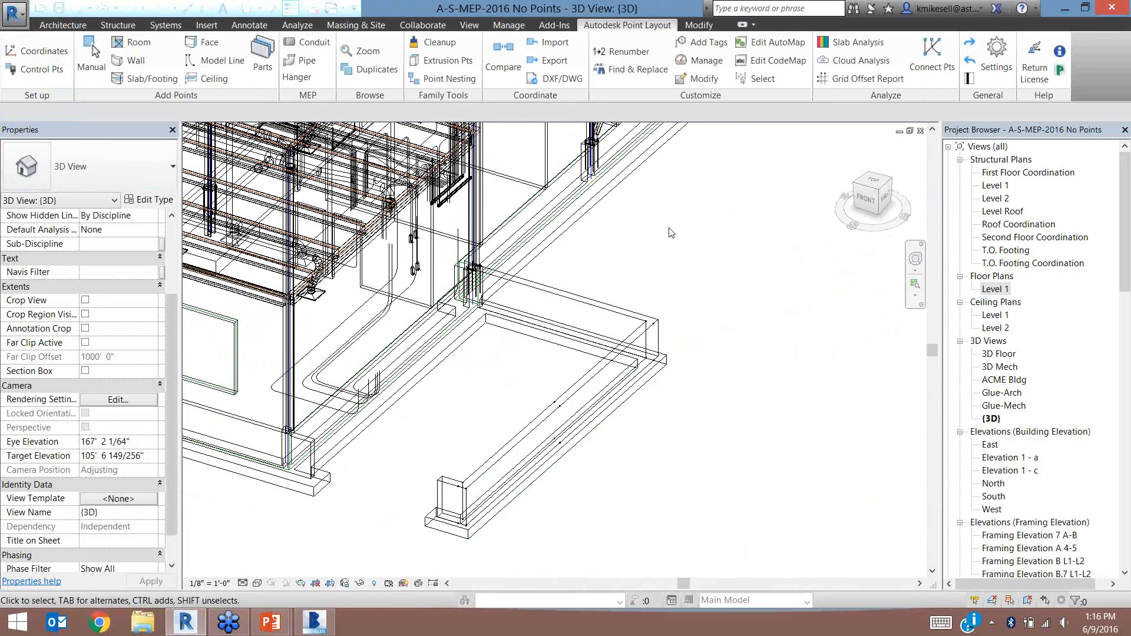
pyautogui.moveTo(677, 235); pyautogui.dragTo(694, 392, button='middle')
pyautogui.scroll(-3, 696, 389)
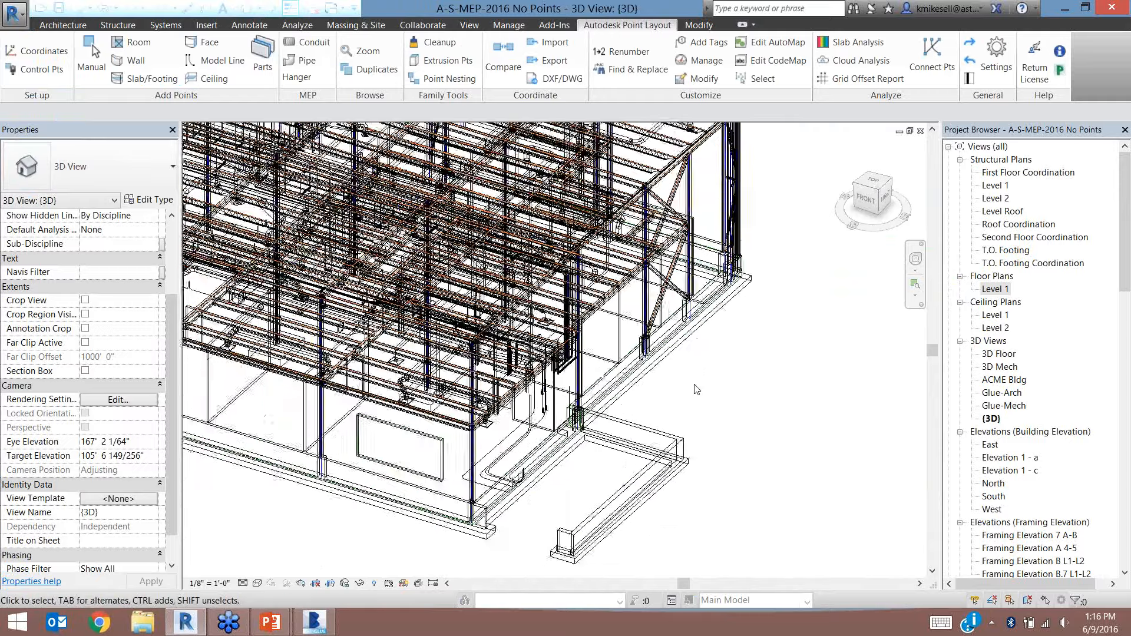
pyautogui.scroll(3, 695, 389)
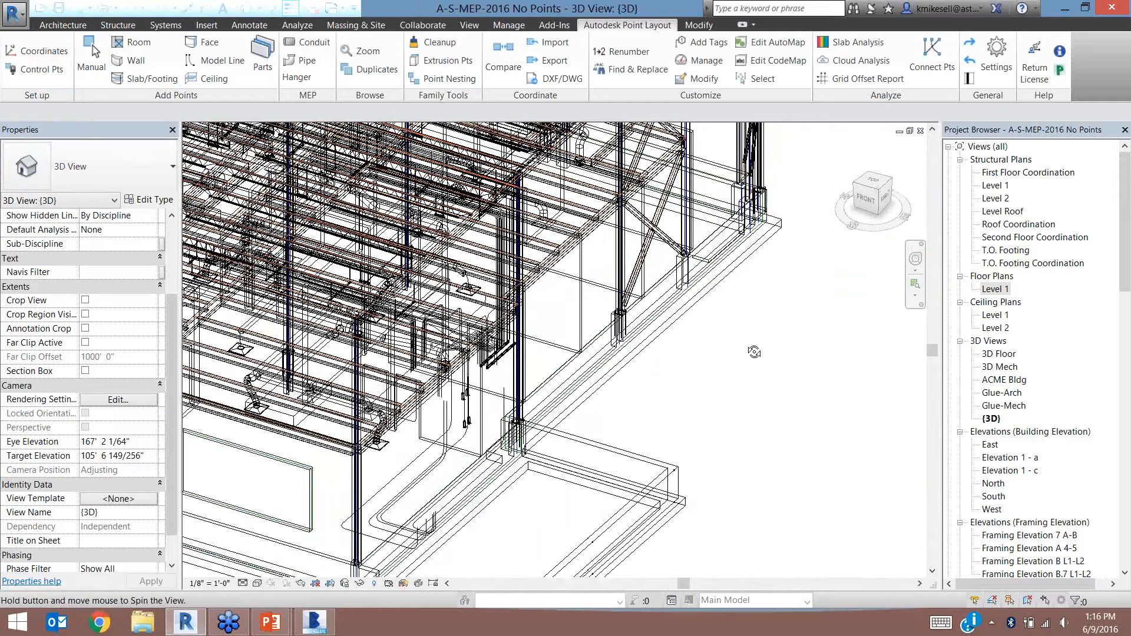
pyautogui.keyDown('shift'); pyautogui.moveTo(754, 352); pyautogui.dragTo(220, 448, button='middle'); pyautogui.keyUp('shift')
pyautogui.scroll(-1, 219, 447)
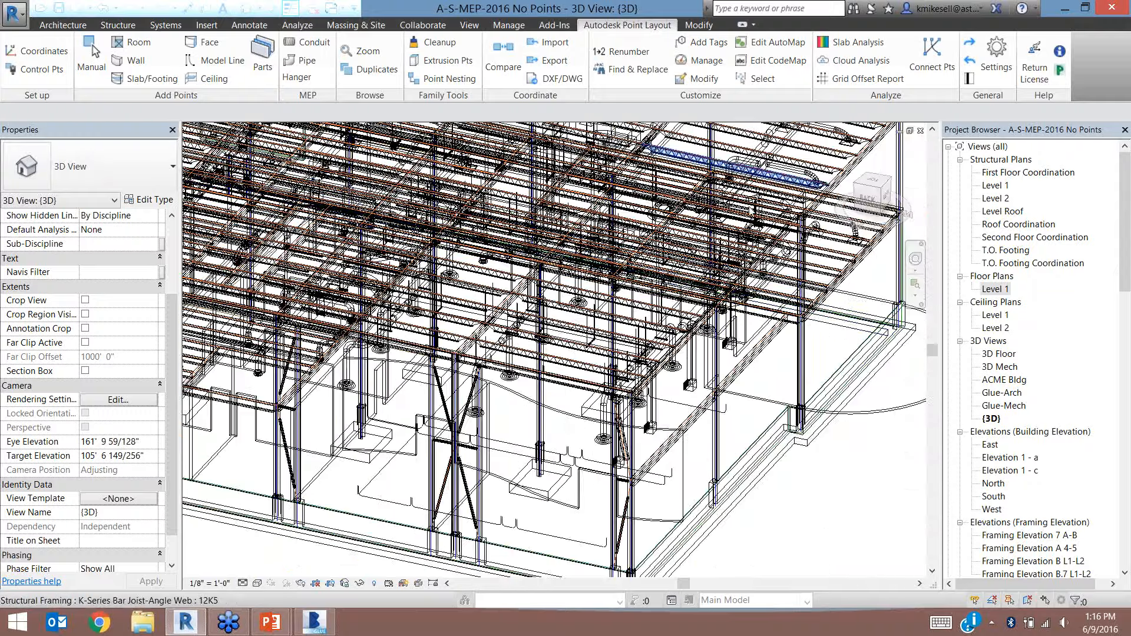
pyautogui.scroll(5, 614, 457)
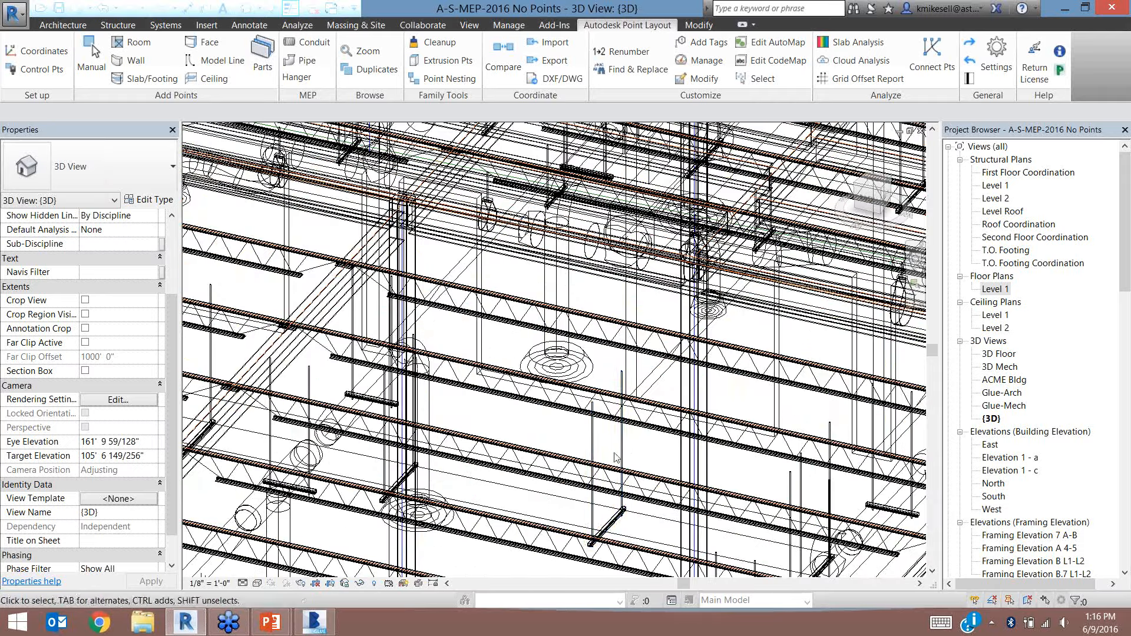
pyautogui.scroll(4, 592, 436)
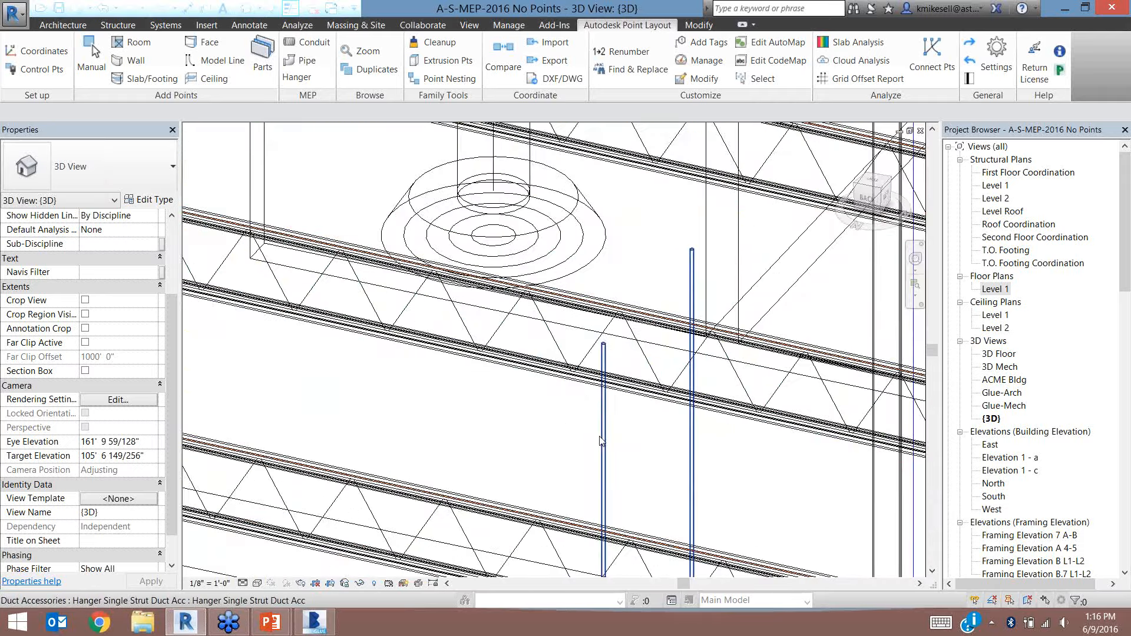
pyautogui.scroll(-5, 601, 440)
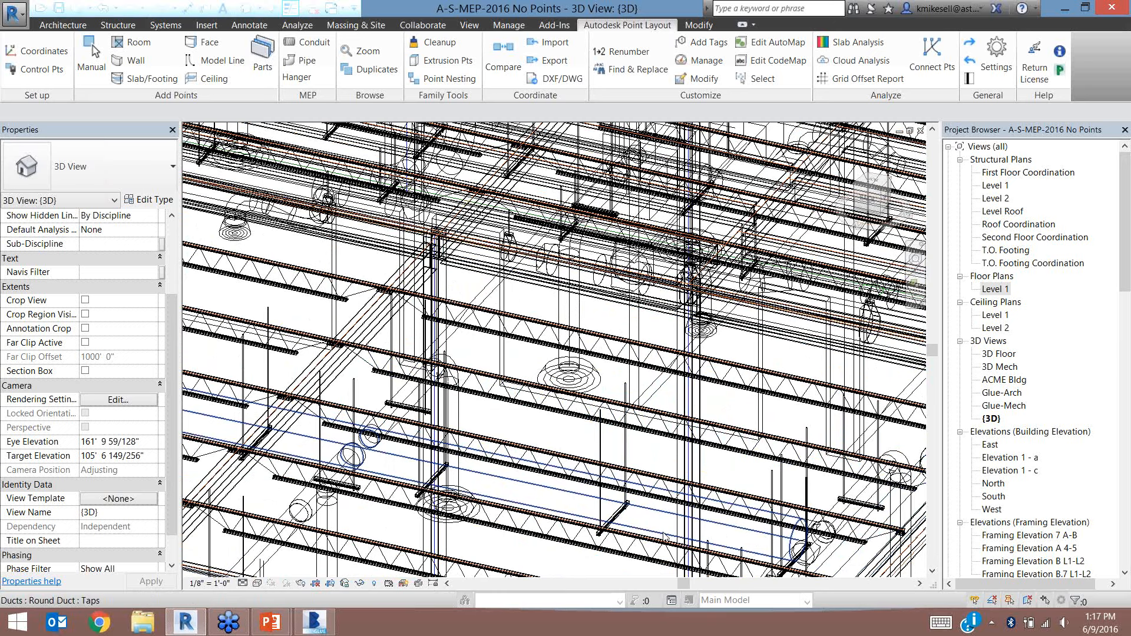
# Set the {3D} view's visual style to Shaded and bring the semicircular floor slab at the building's side into view
pyautogui.scroll(-1, 665, 536)
pyautogui.scroll(-4, 665, 537)
pyautogui.moveTo(664, 537); pyautogui.dragTo(587, 158, button='middle')
pyautogui.moveTo(788, 367); pyautogui.dragTo(757, 402, button='middle')
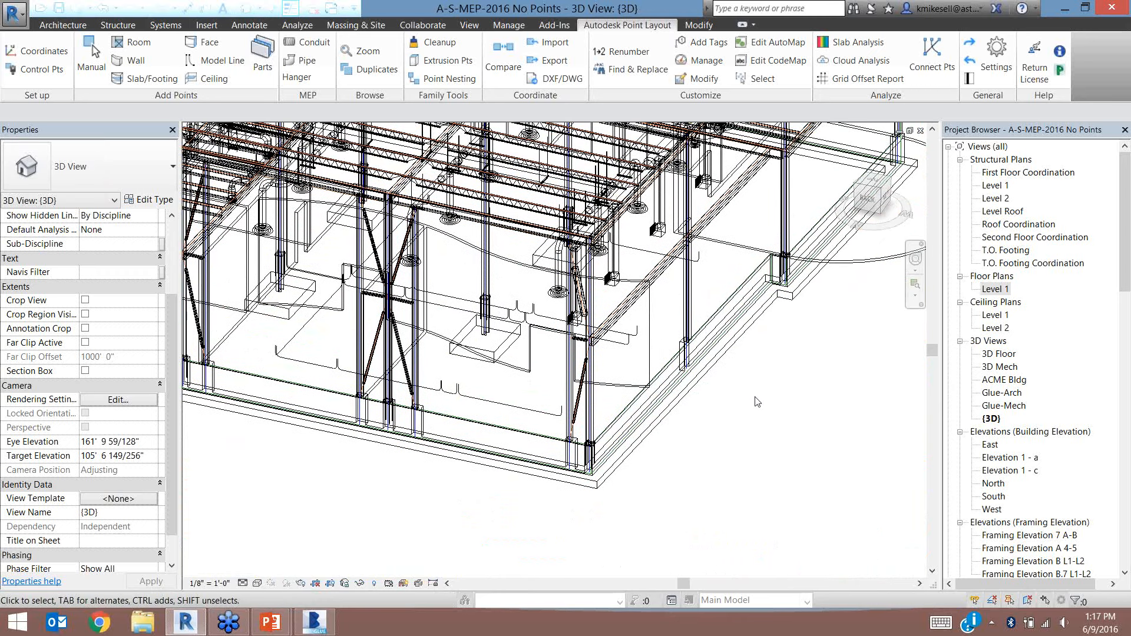
pyautogui.scroll(1, 740, 368)
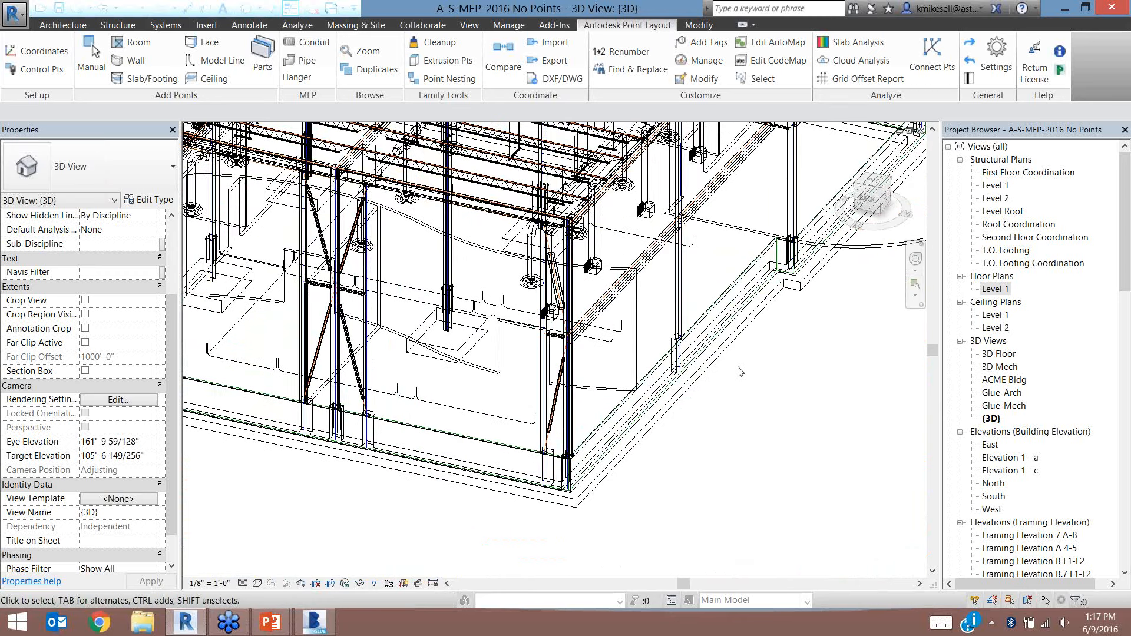
pyautogui.click(257, 583)
pyautogui.click(283, 529)
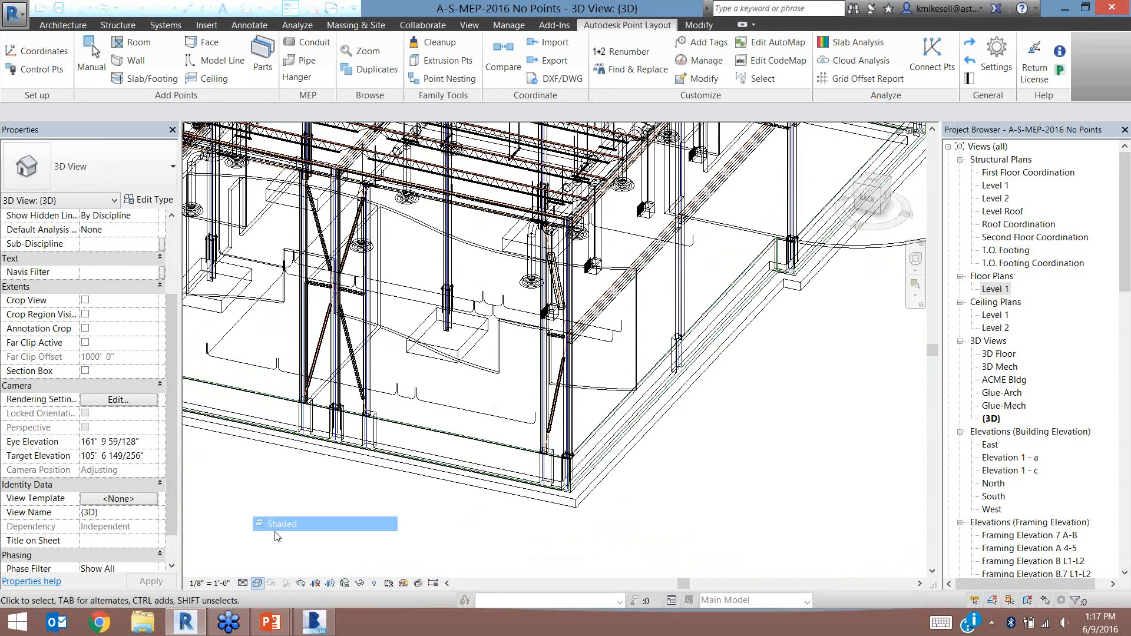
pyautogui.scroll(6, 833, 396)
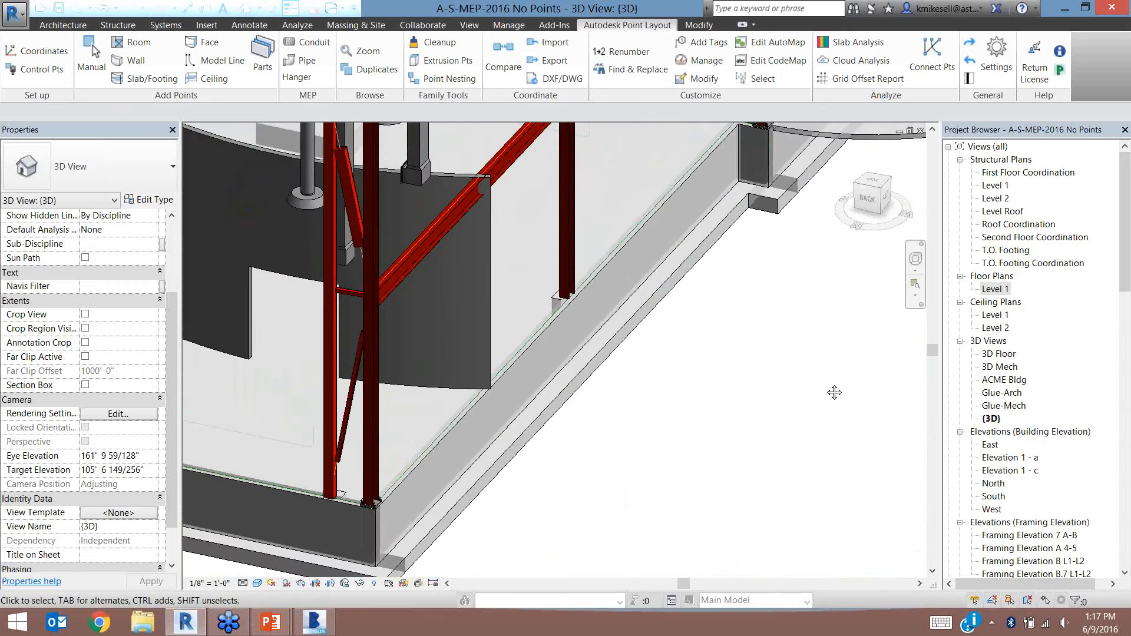
pyautogui.keyDown('shift'); pyautogui.moveTo(804, 414); pyautogui.dragTo(730, 342, button='middle'); pyautogui.keyUp('shift')
pyautogui.scroll(-3, 647, 473)
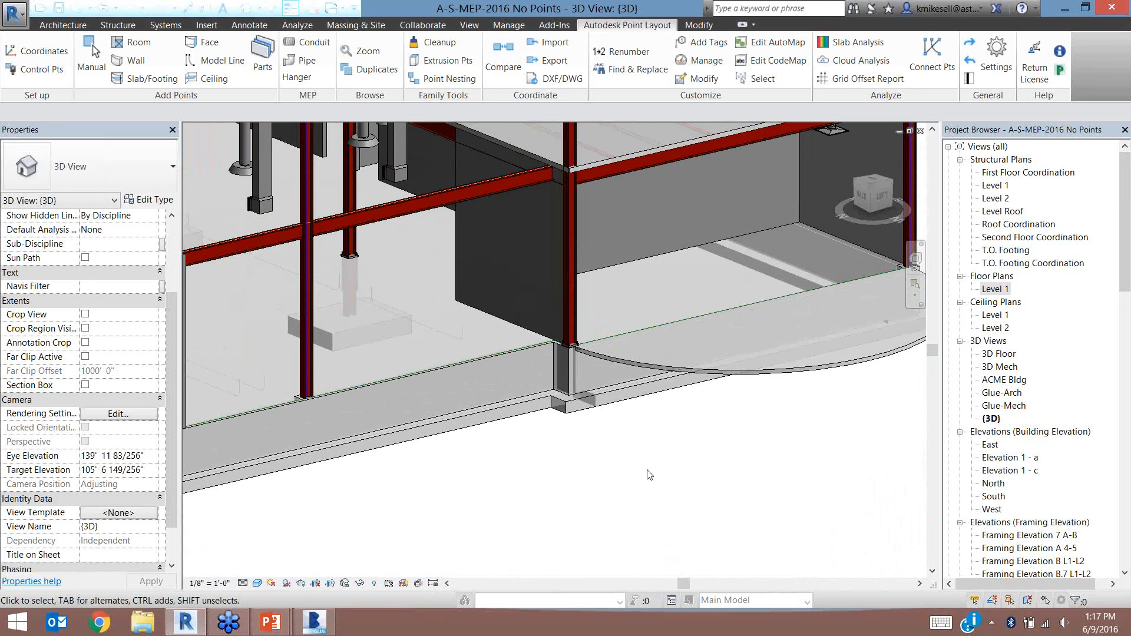
pyautogui.rightClick(648, 474)
pyautogui.click(521, 471)
pyautogui.moveTo(727, 472); pyautogui.dragTo(466, 563, button='middle')
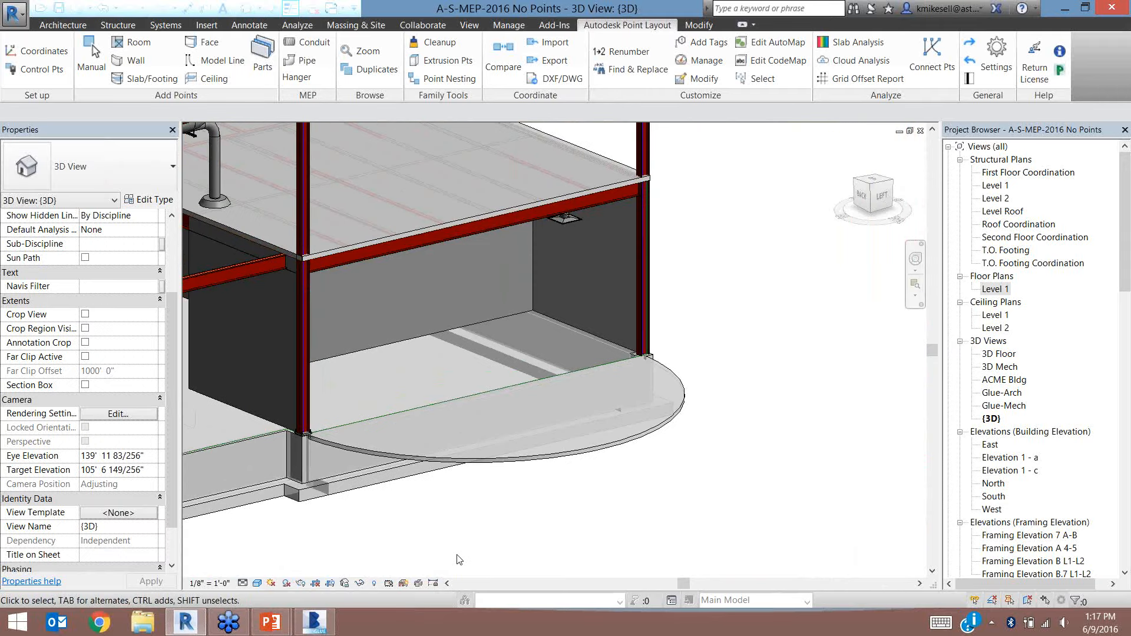